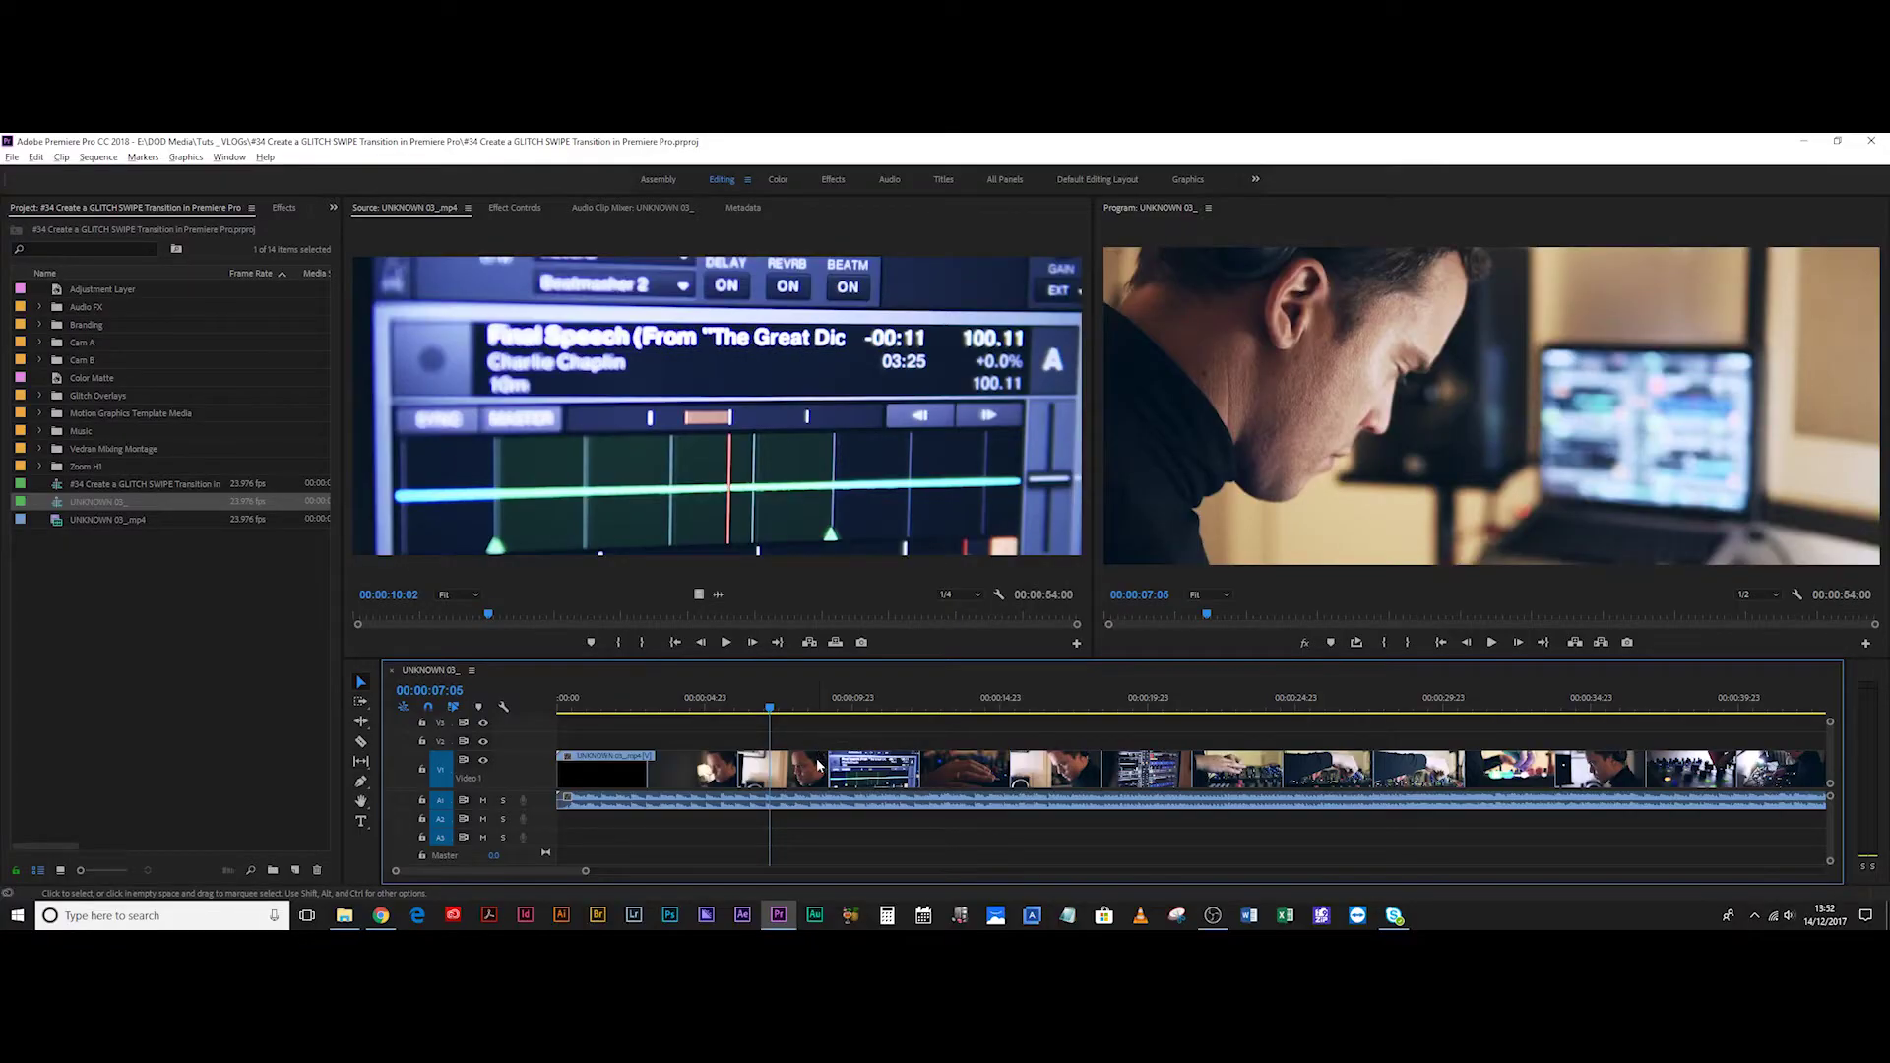
# Split the DJ clip at the playhead and ripple-trim it back to 8:11.
pyautogui.click(817, 767)
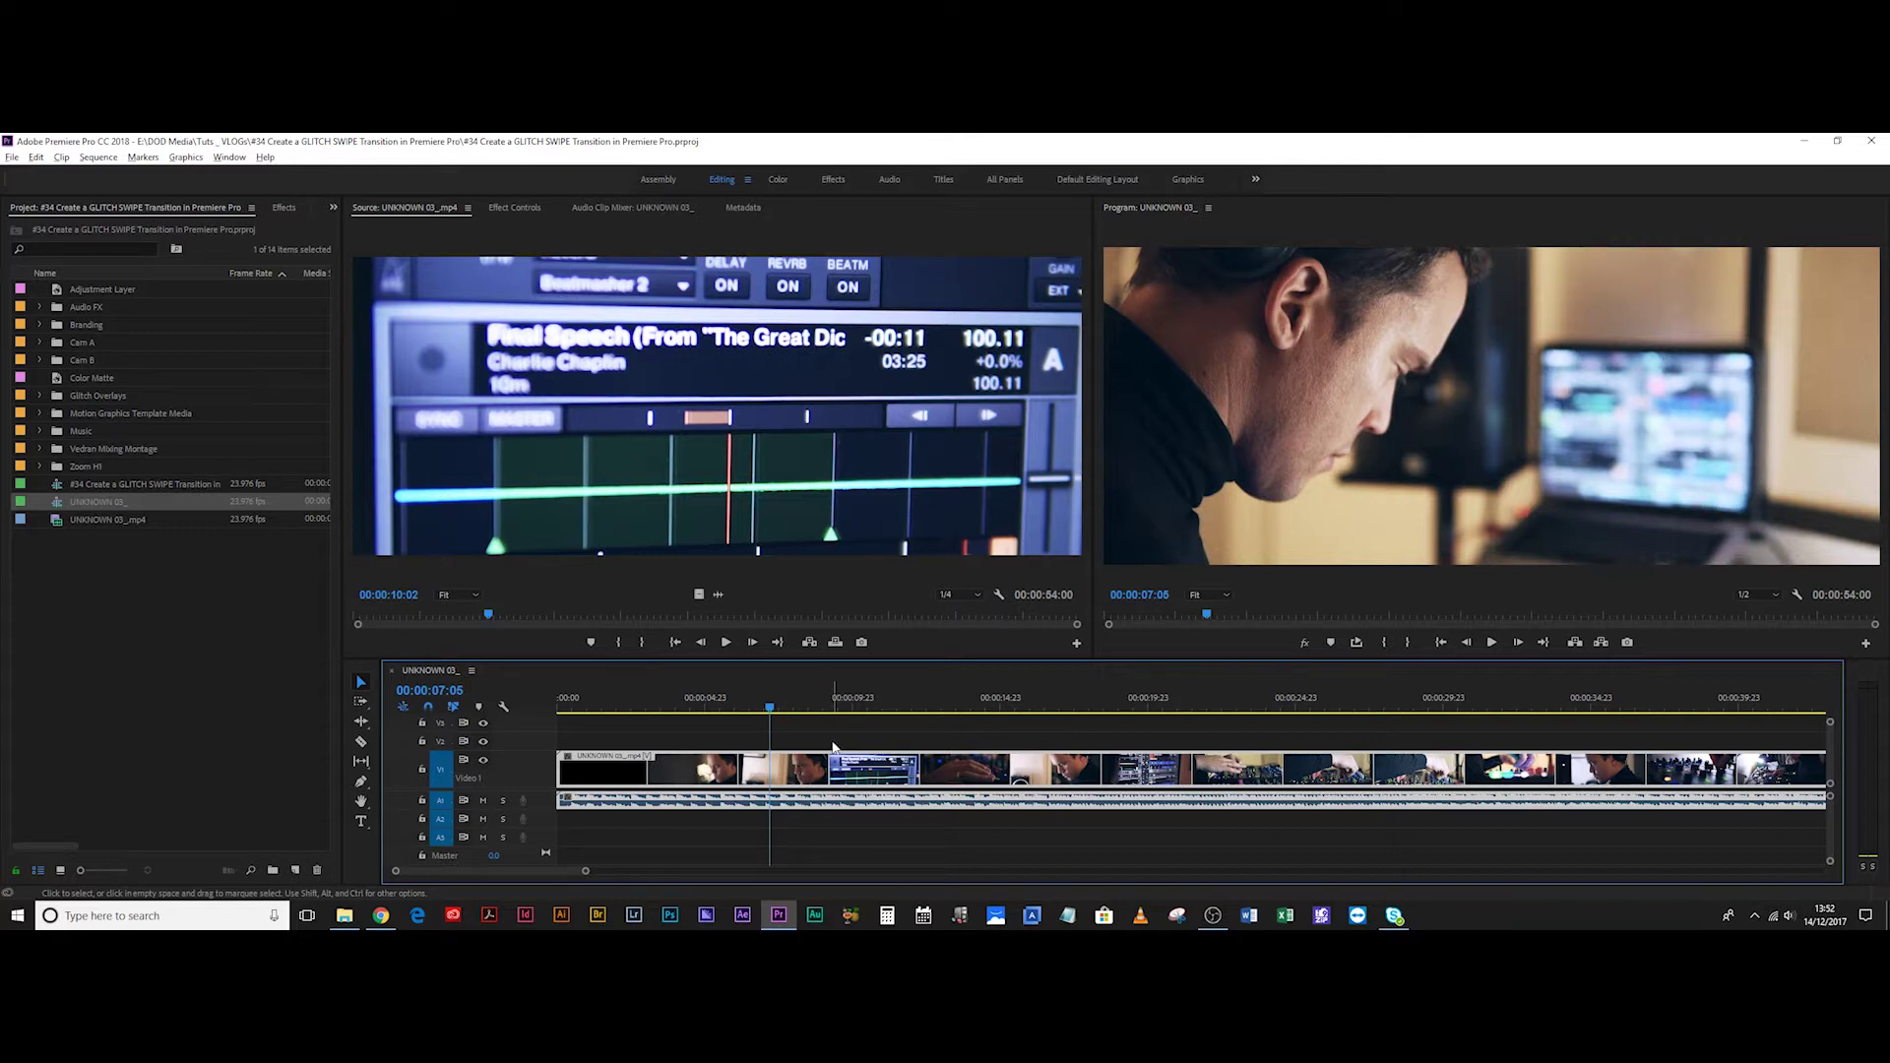
pyautogui.hotkey('ctrl', 'k')
pyautogui.click(787, 758)
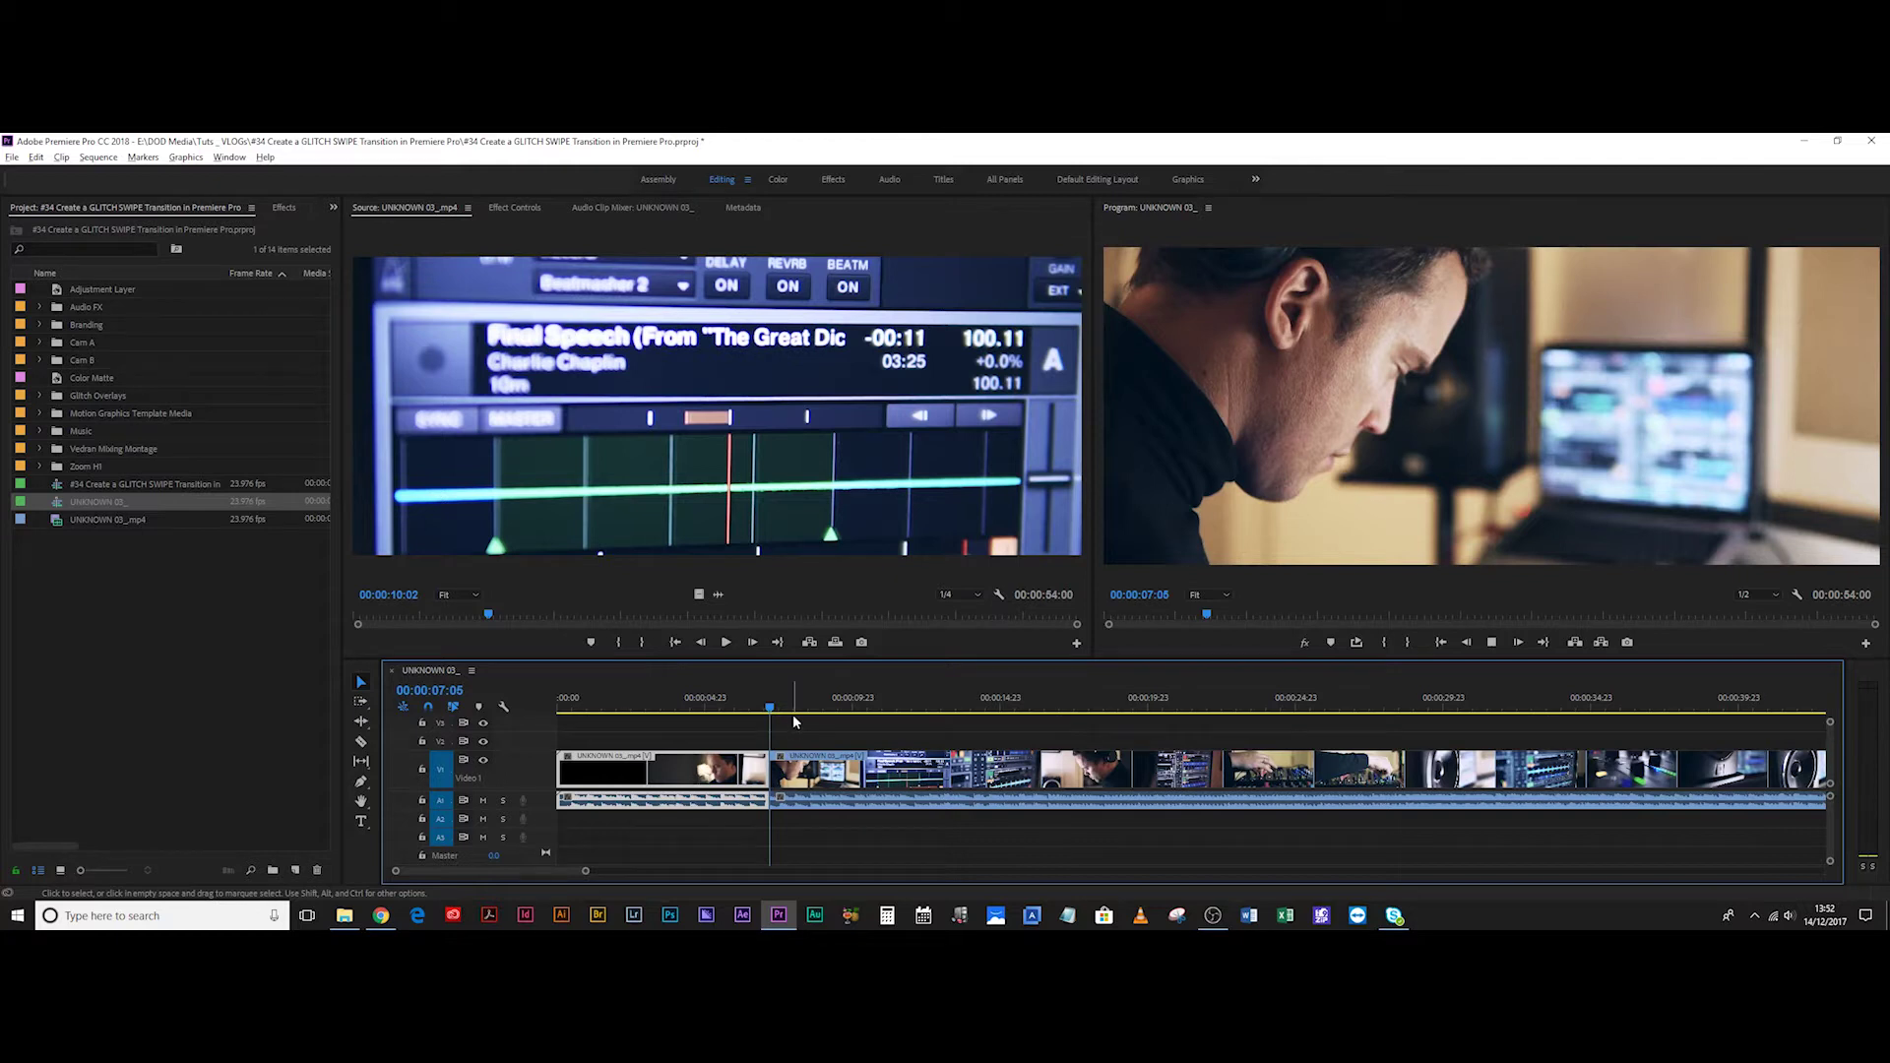
pyautogui.press('space')
pyautogui.press('space')
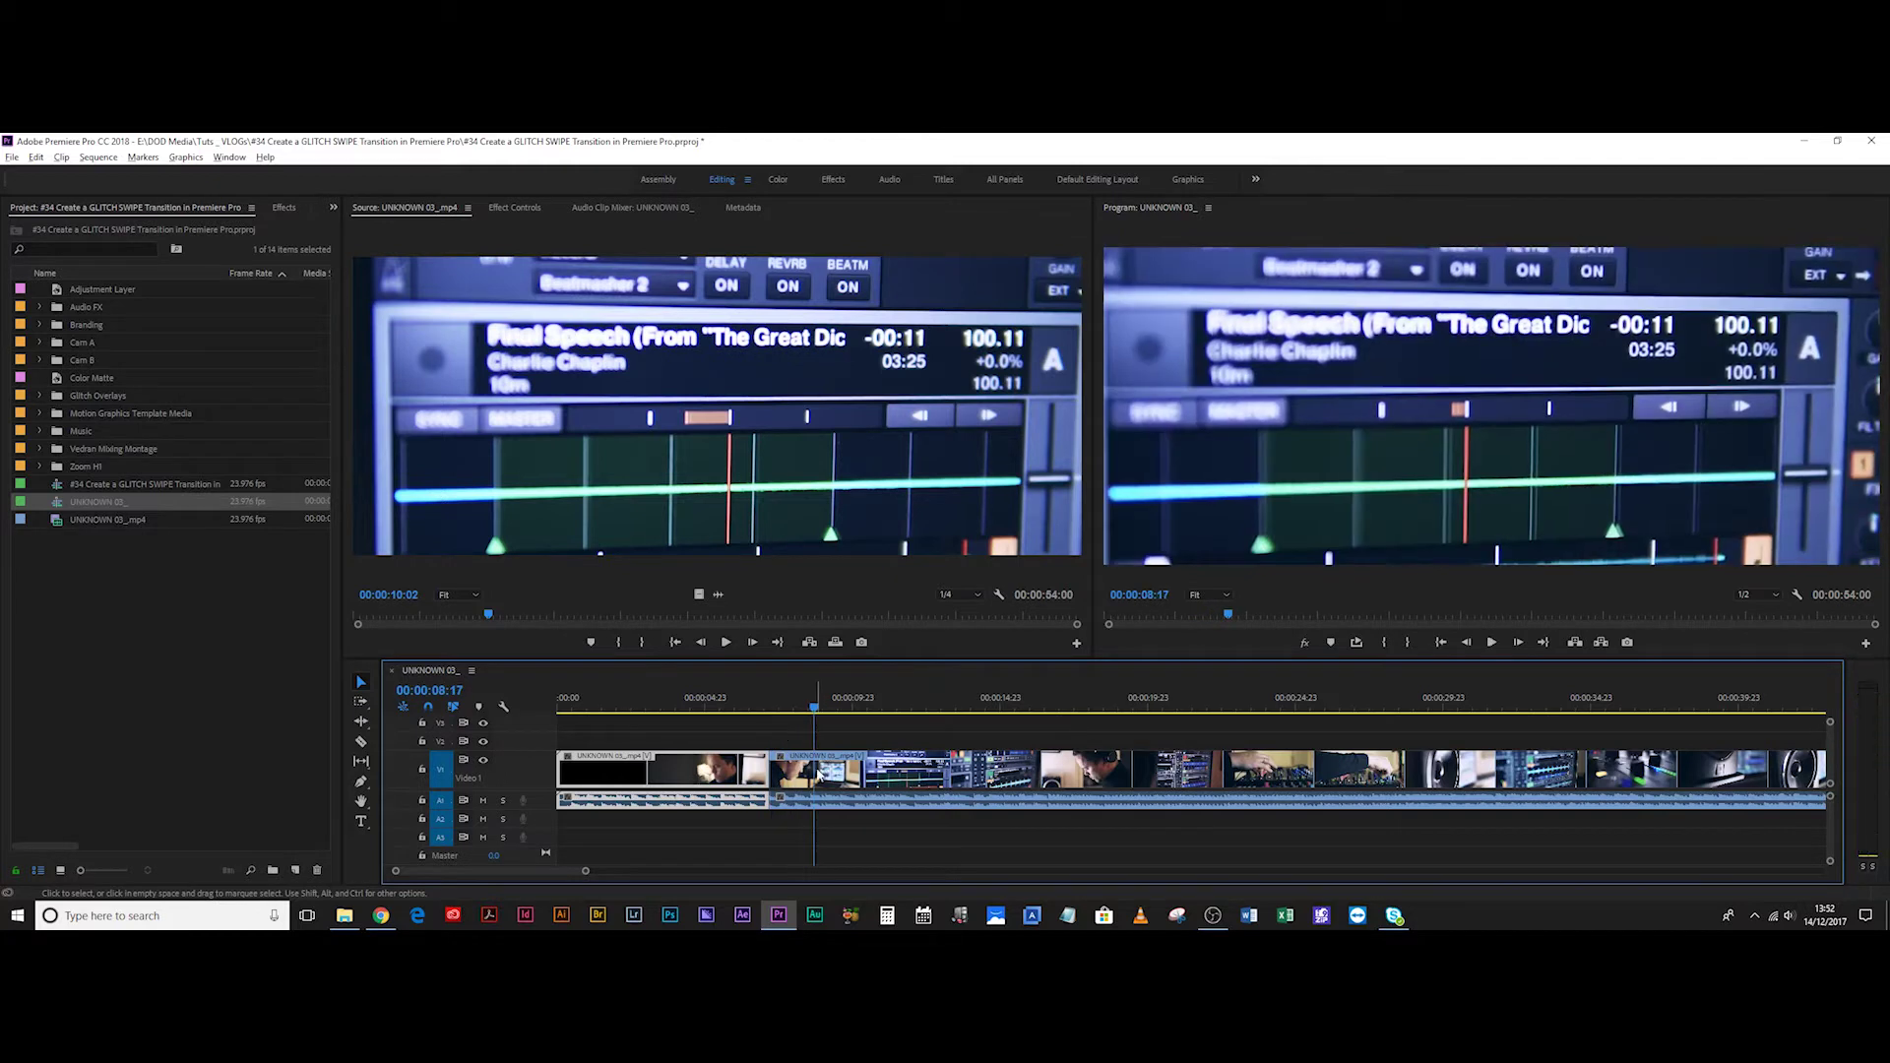
pyautogui.press('q')
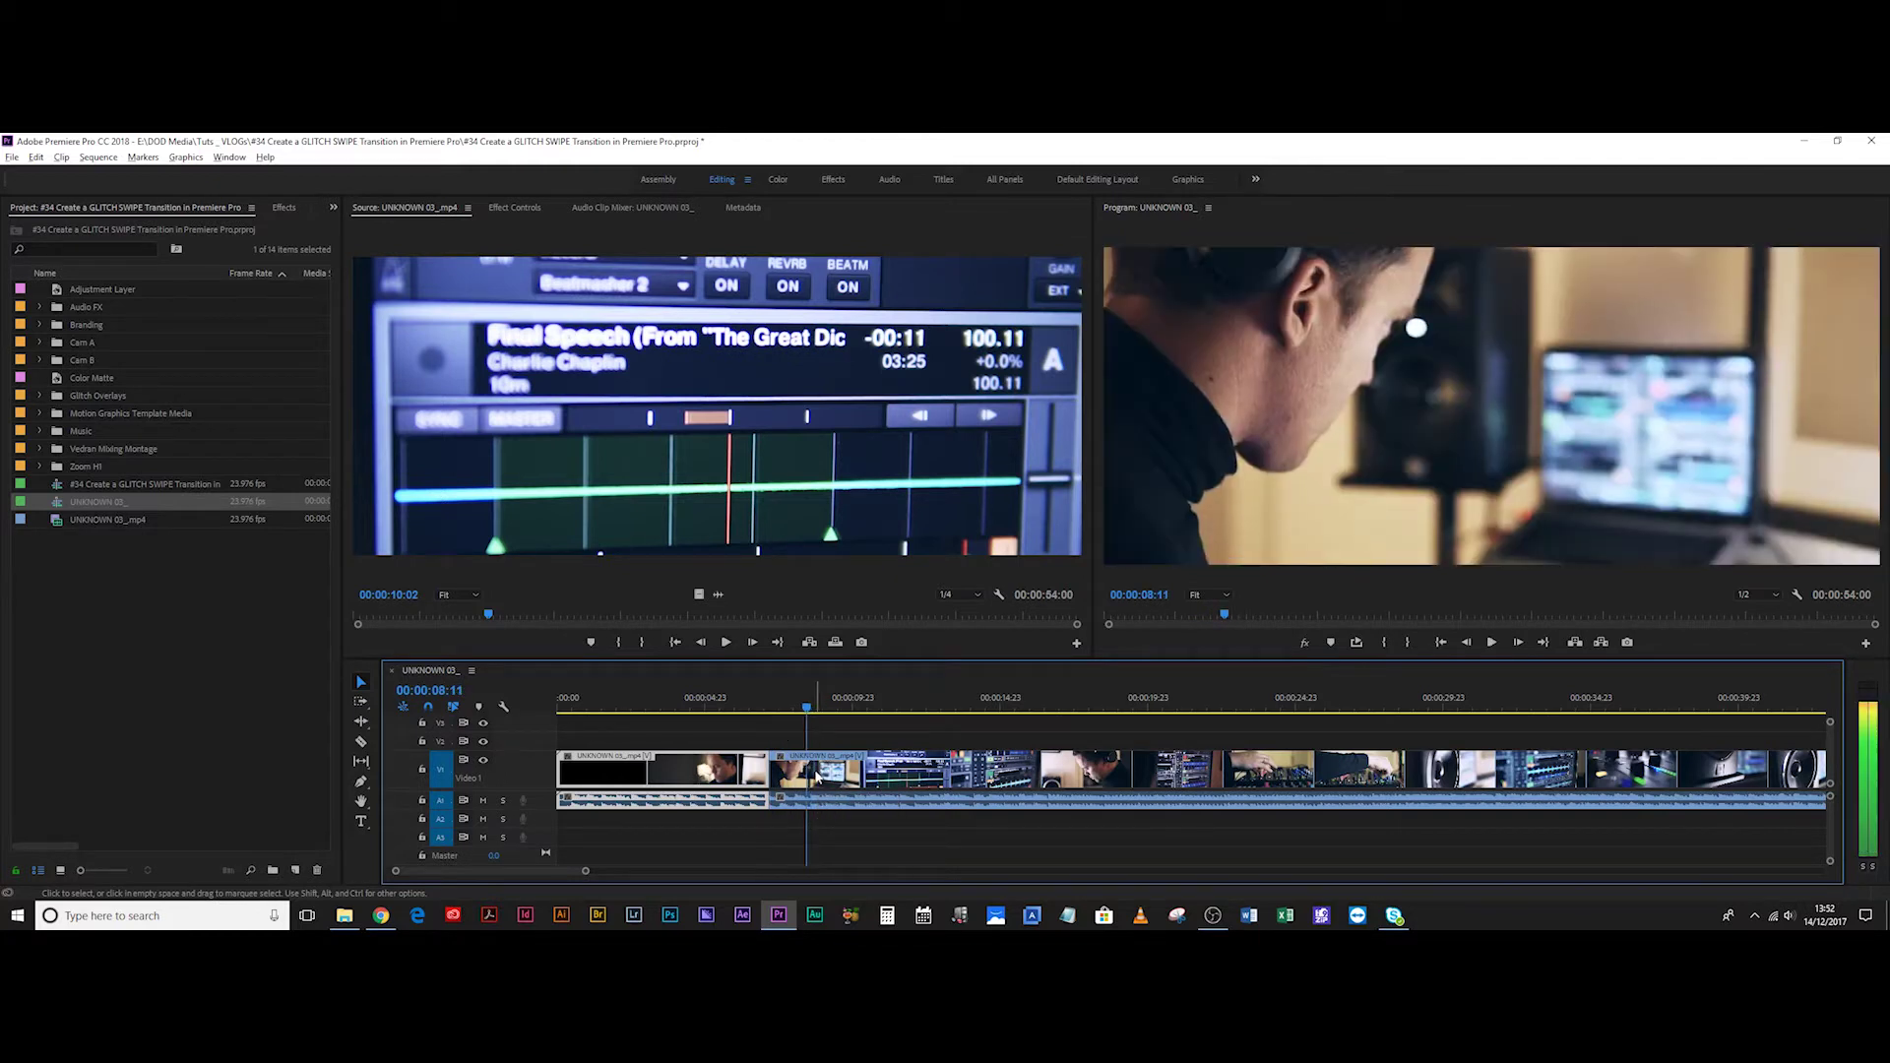
pyautogui.moveTo(818, 709); pyautogui.dragTo(884, 719)
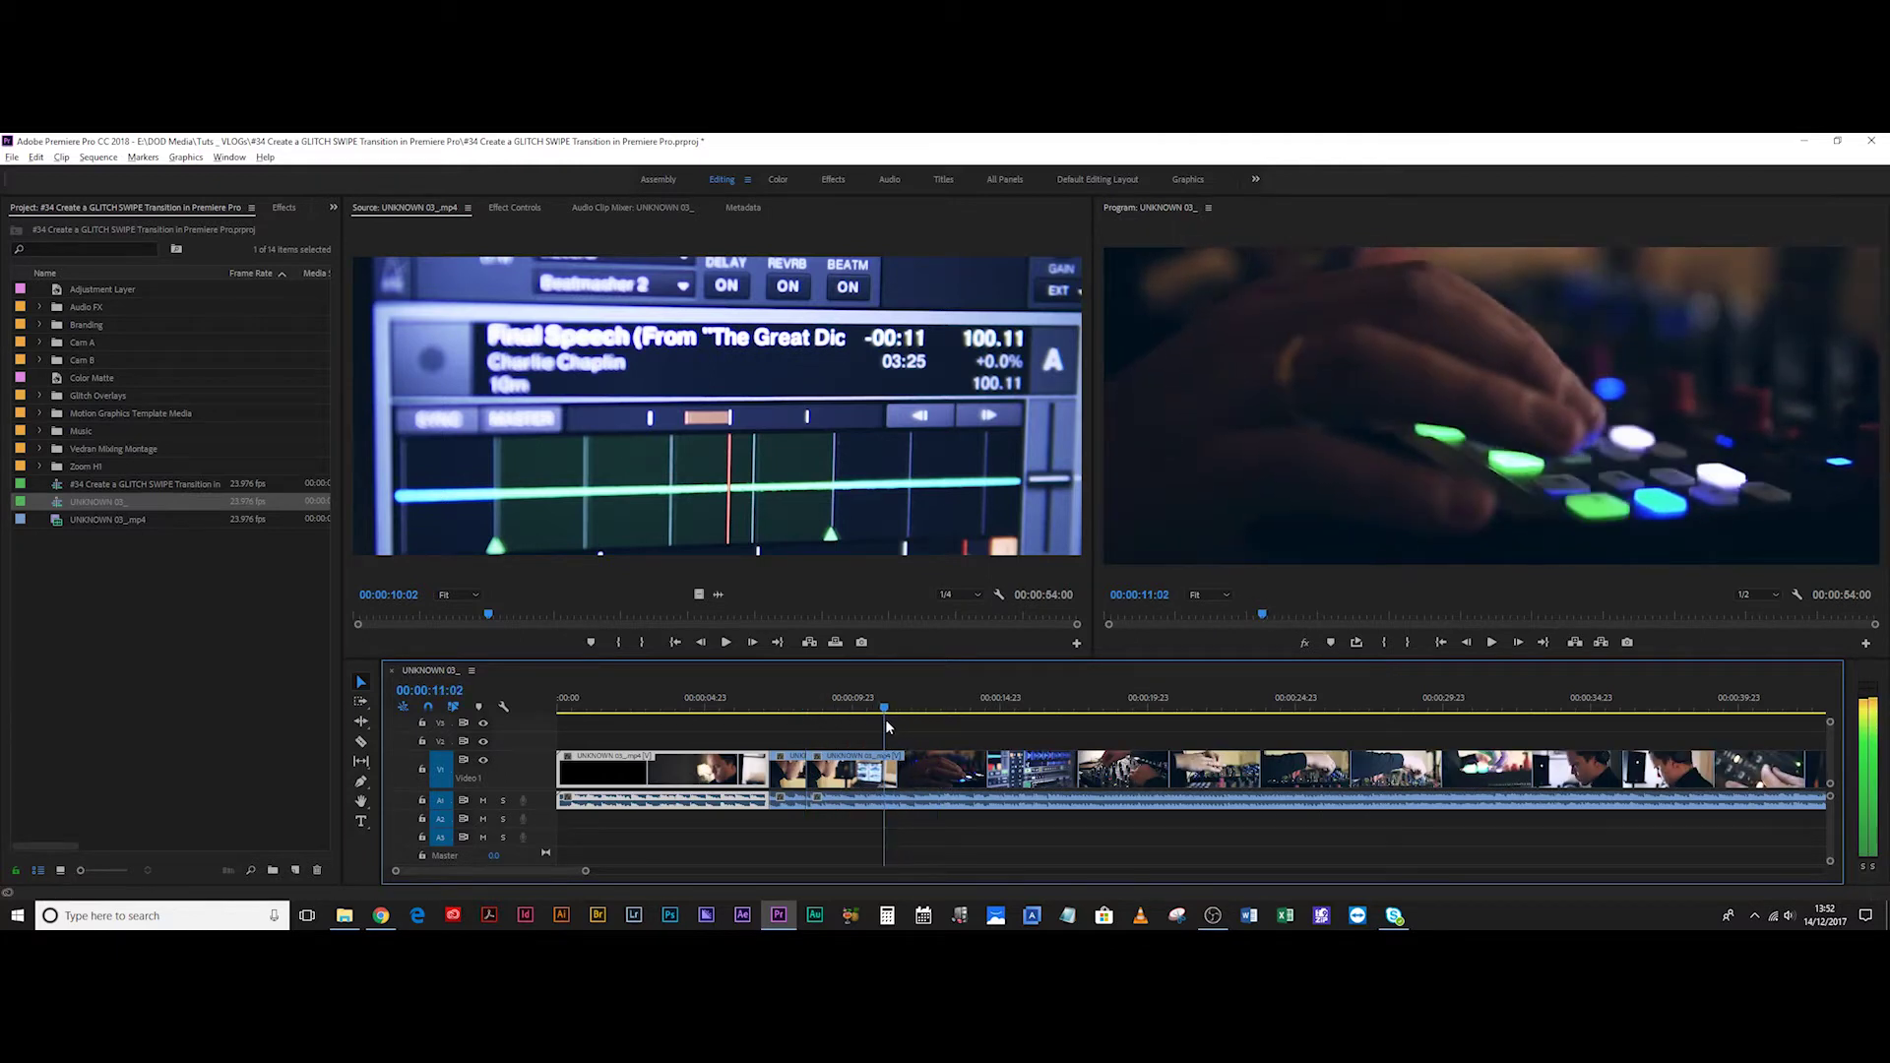
pyautogui.press('w')
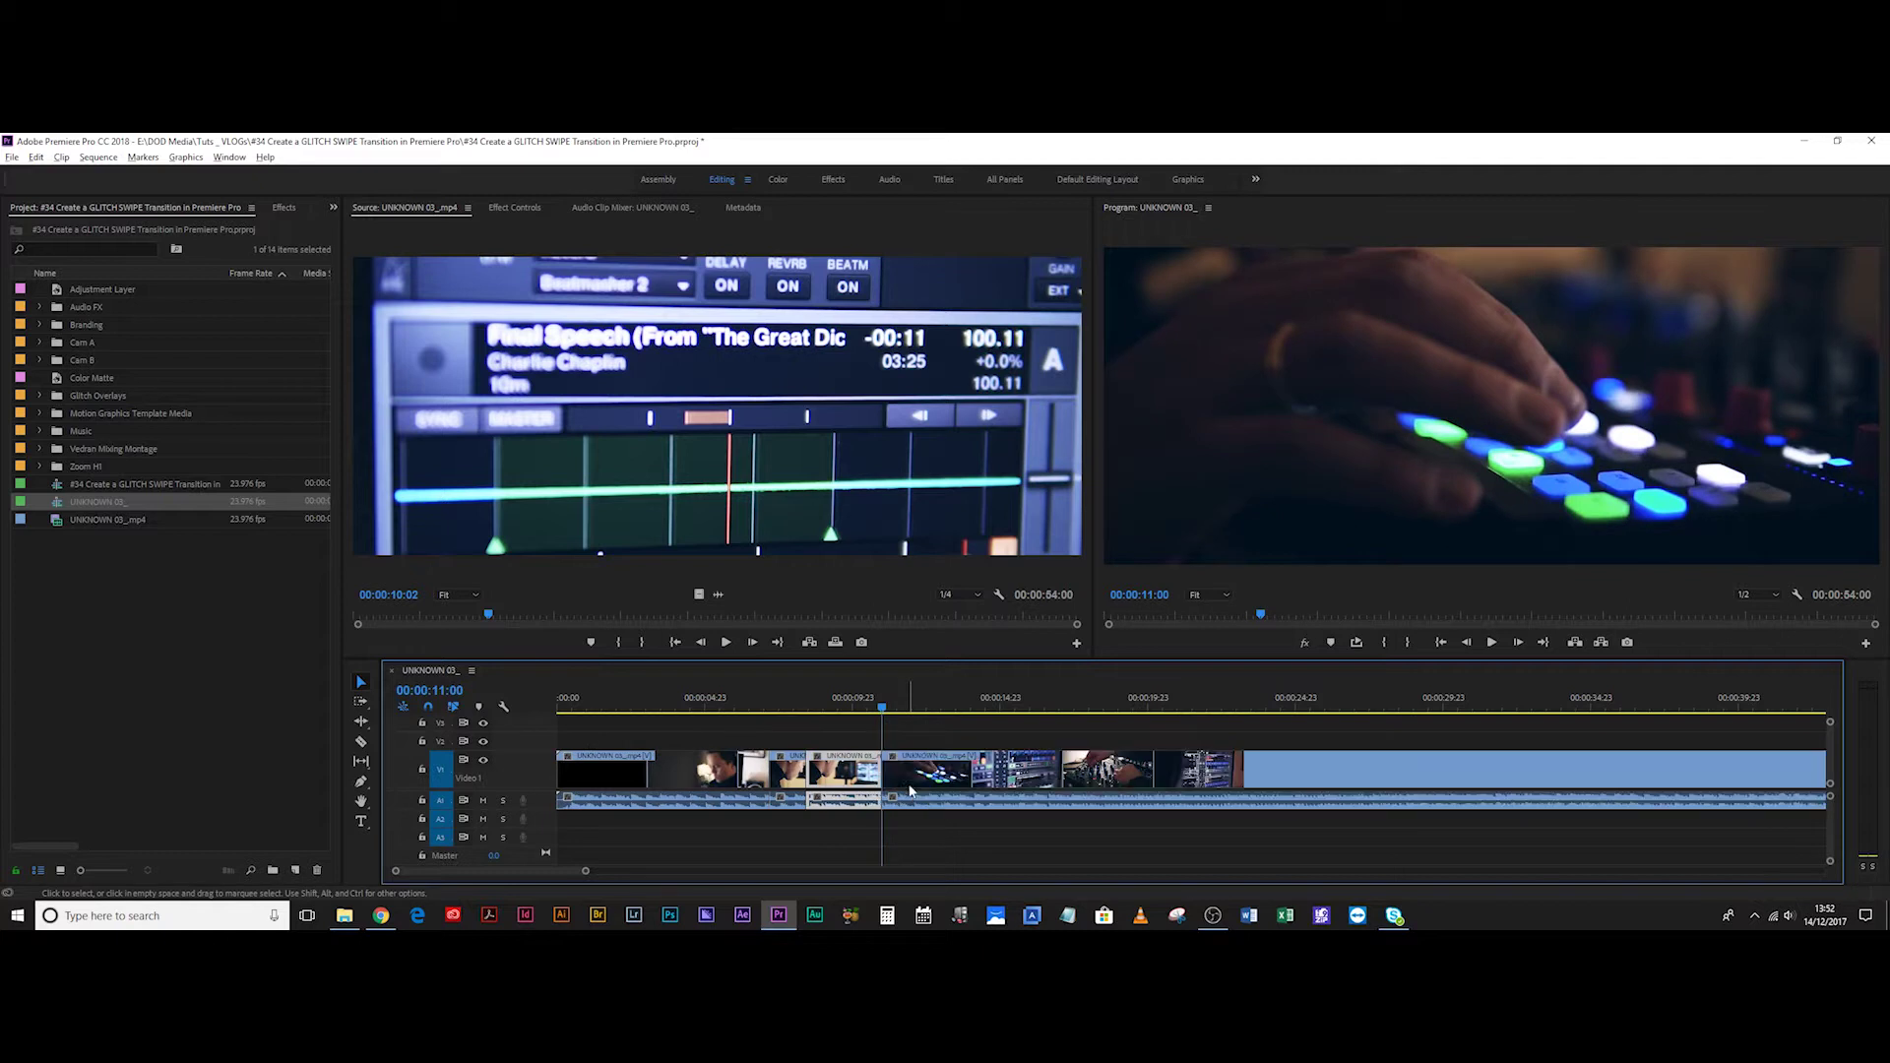
pyautogui.press('space')
pyautogui.press('space')
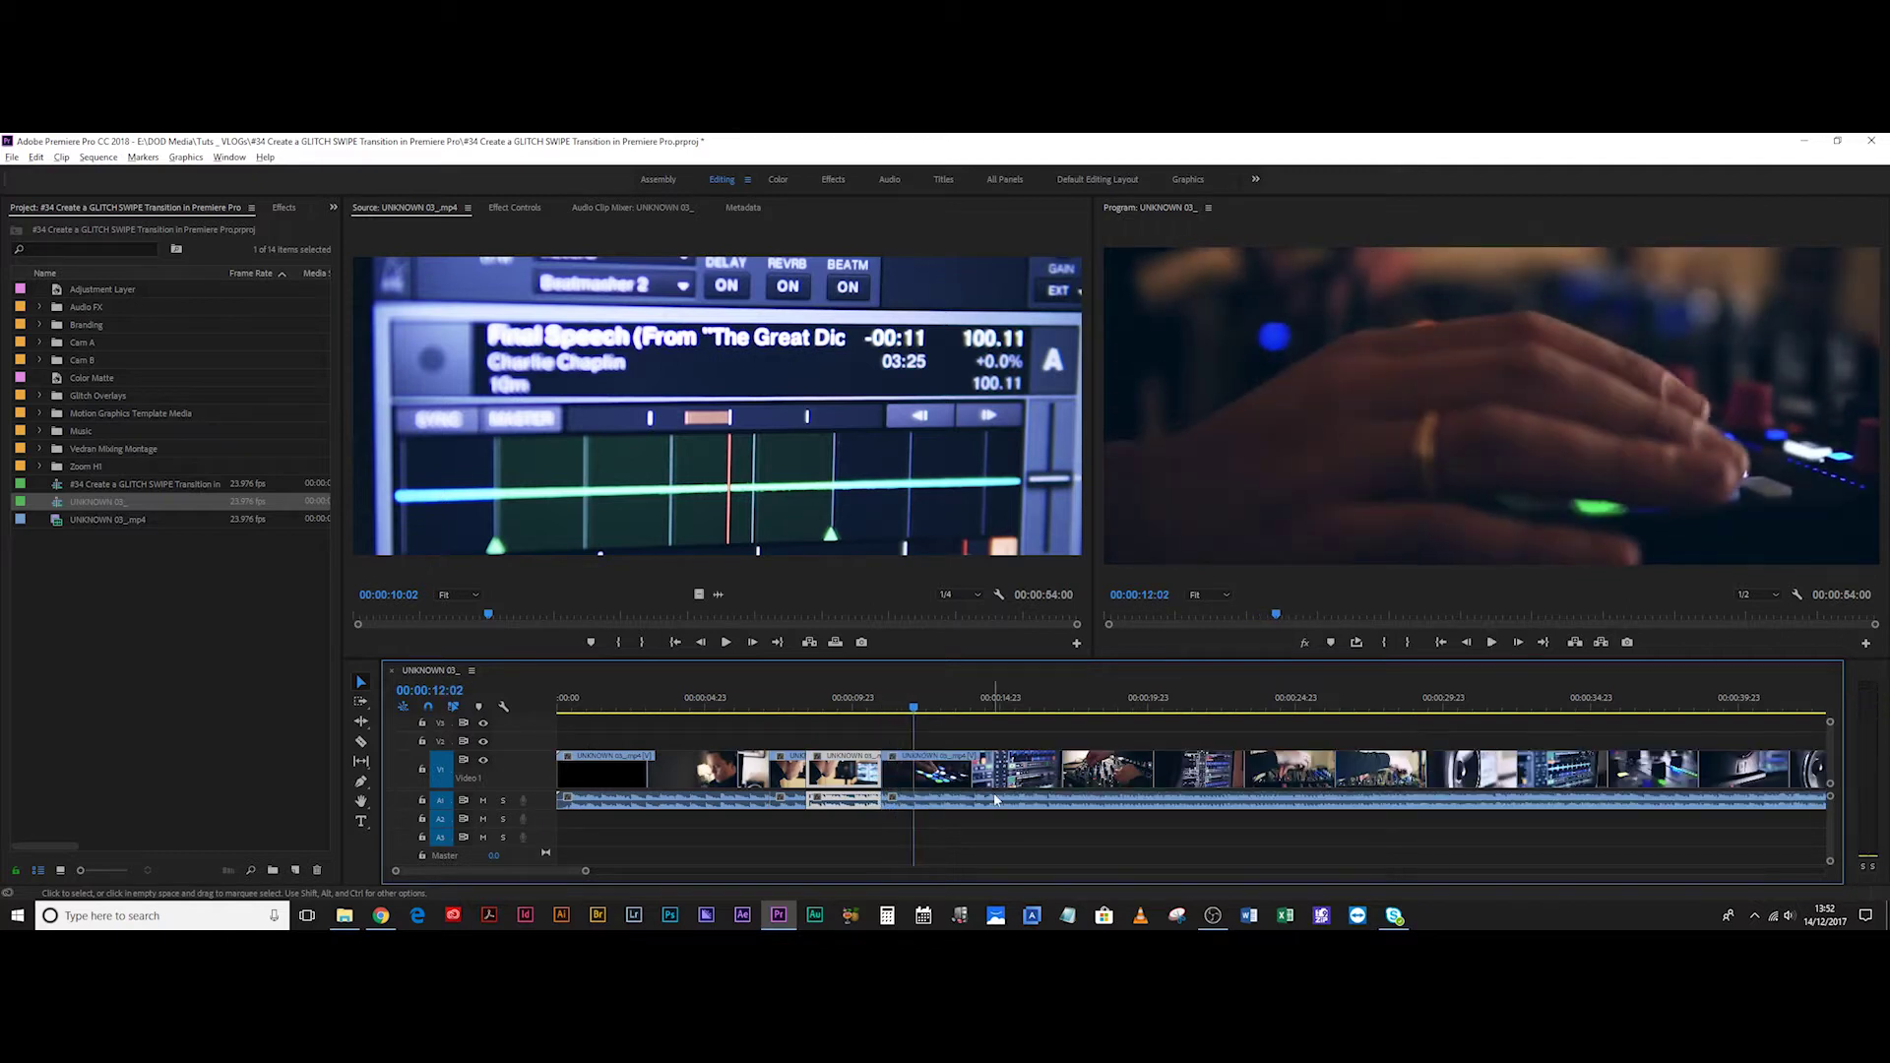
# Delete the unwanted clip segment and close the gap so later clips shift left.
pyautogui.click(832, 760)
pyautogui.press('Delete')
pyautogui.press('Up')
pyautogui.press('Up')
pyautogui.press('Up')
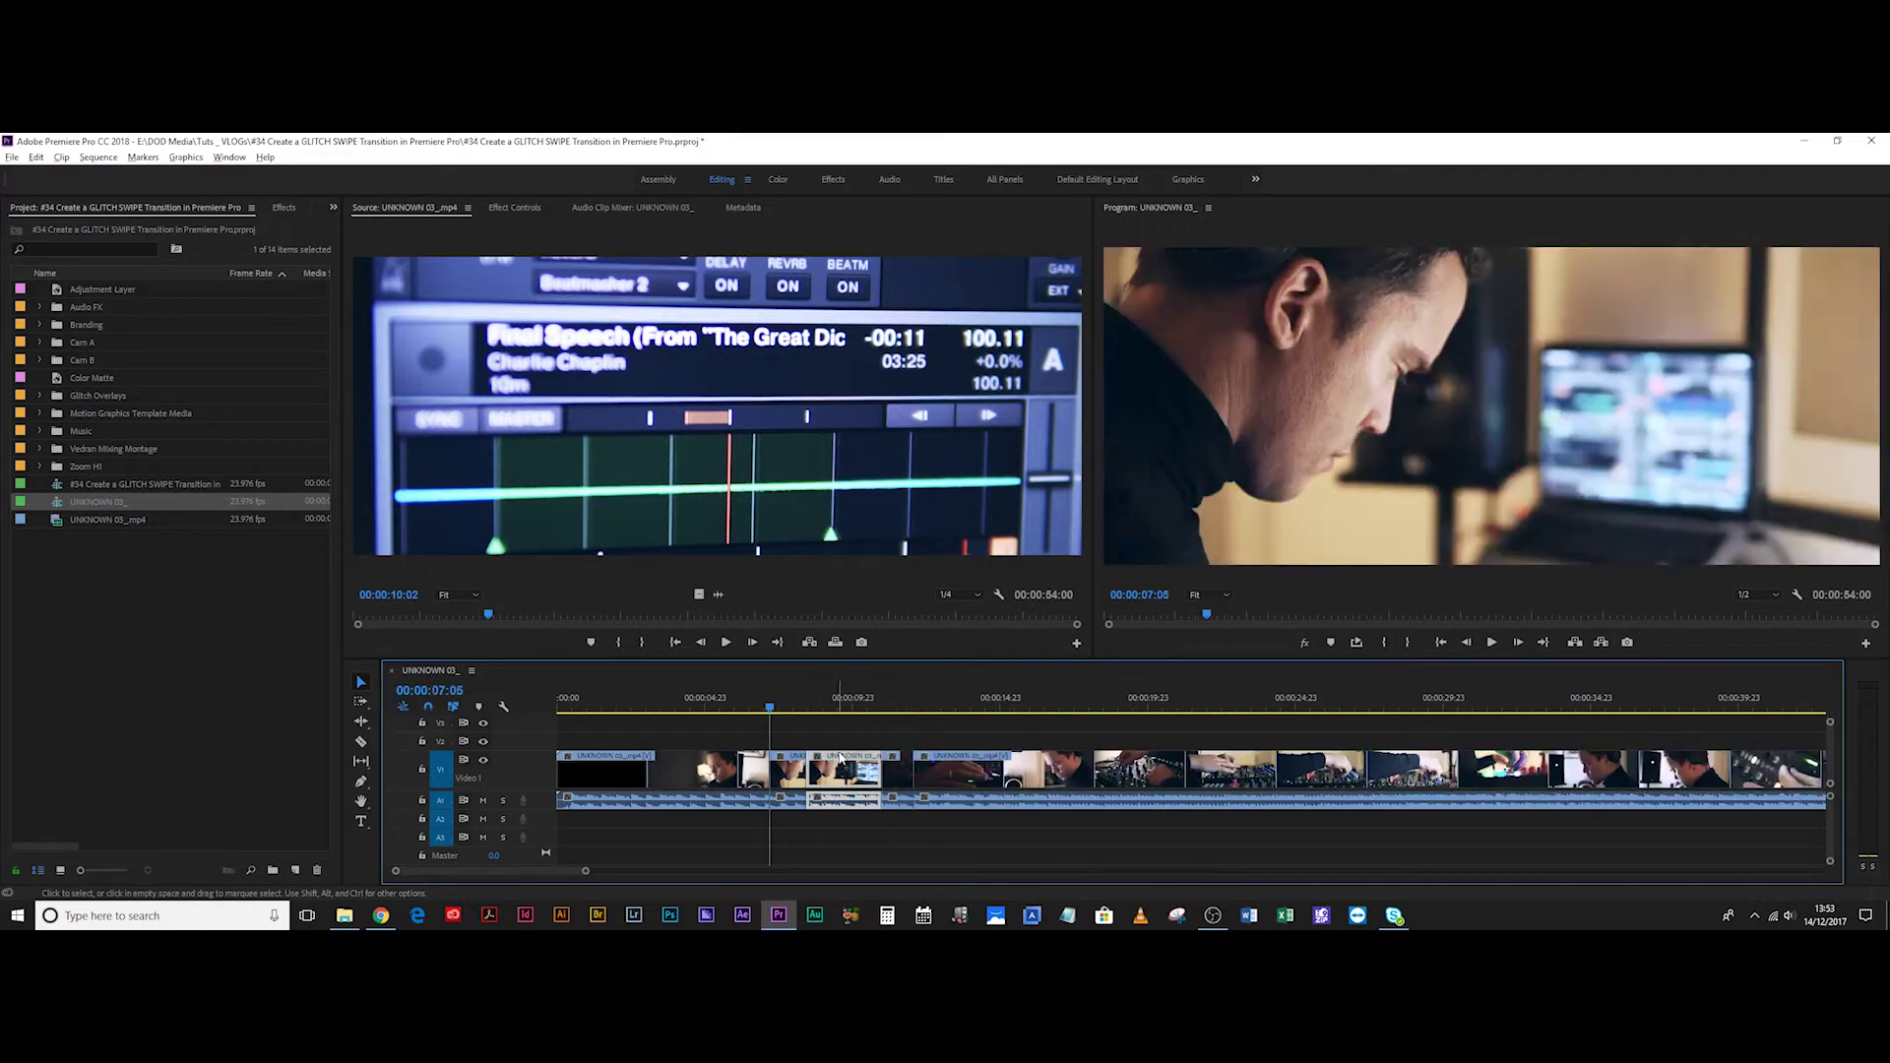
pyautogui.click(843, 758)
pyautogui.press('Delete')
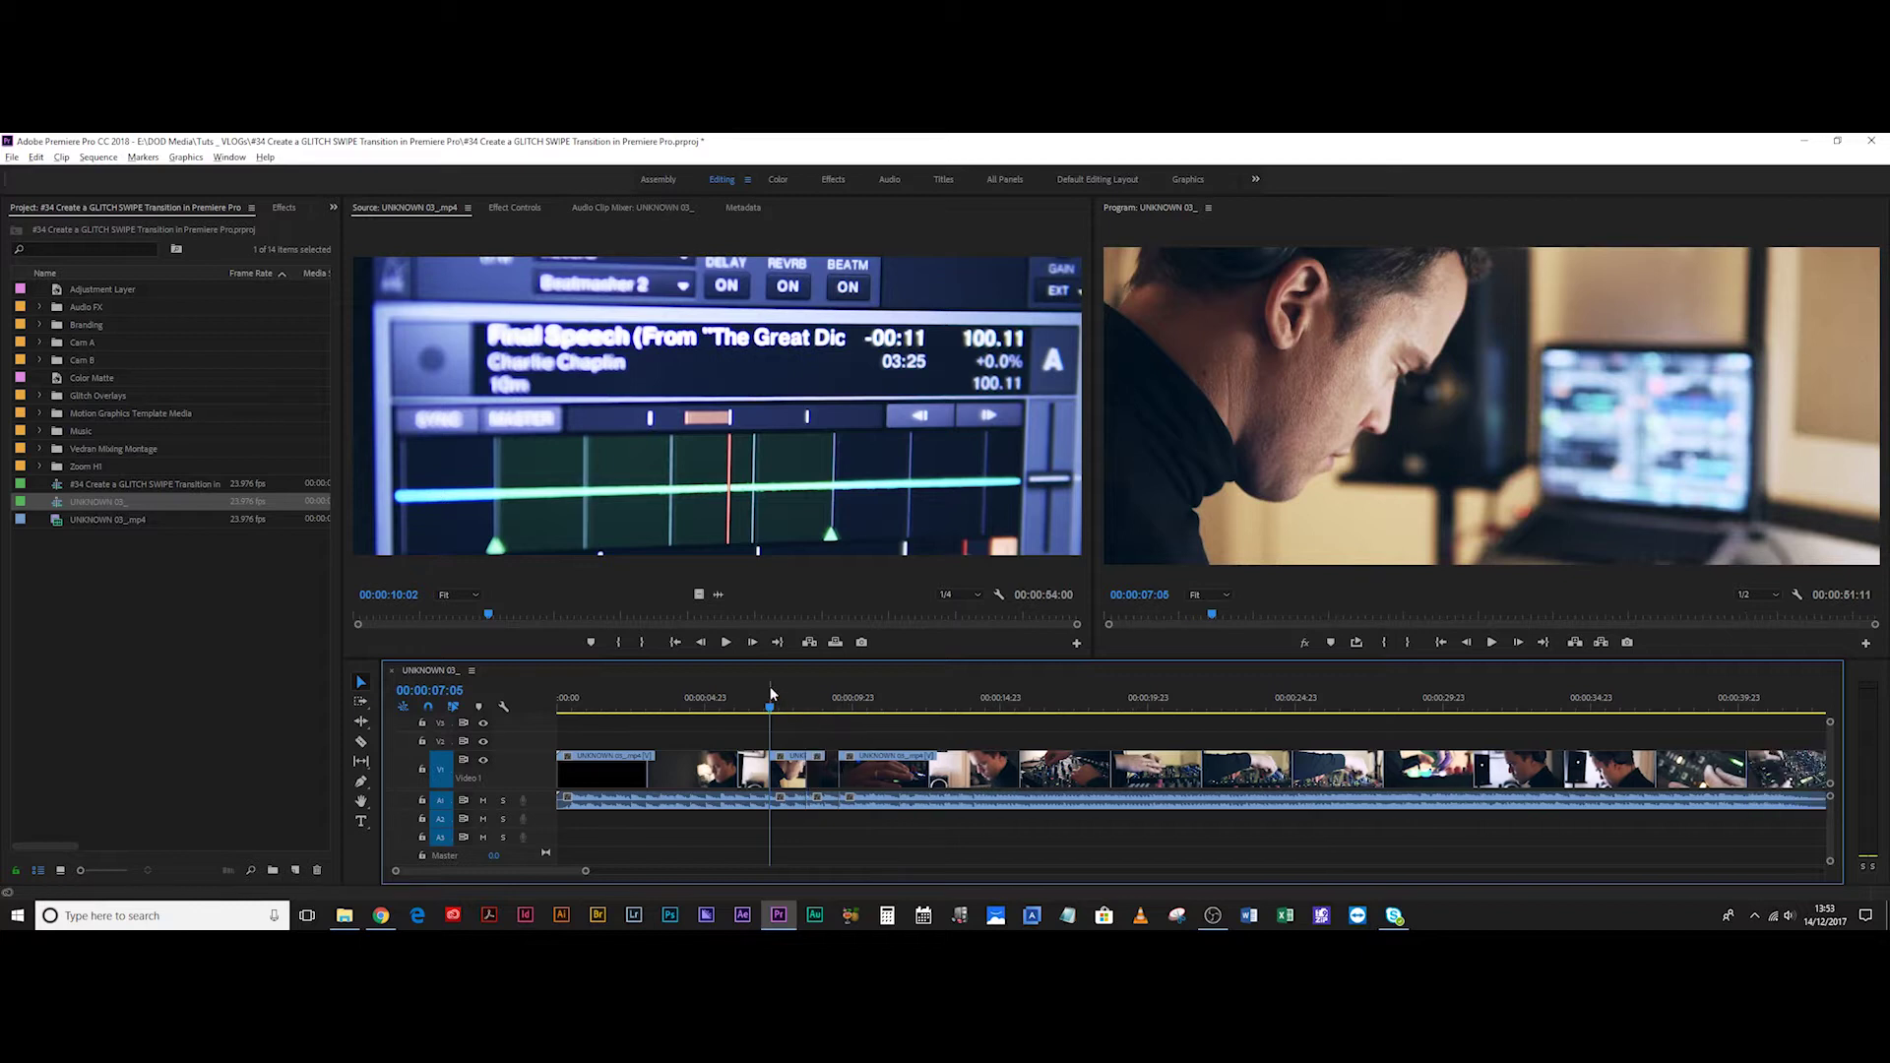
pyautogui.click(754, 697)
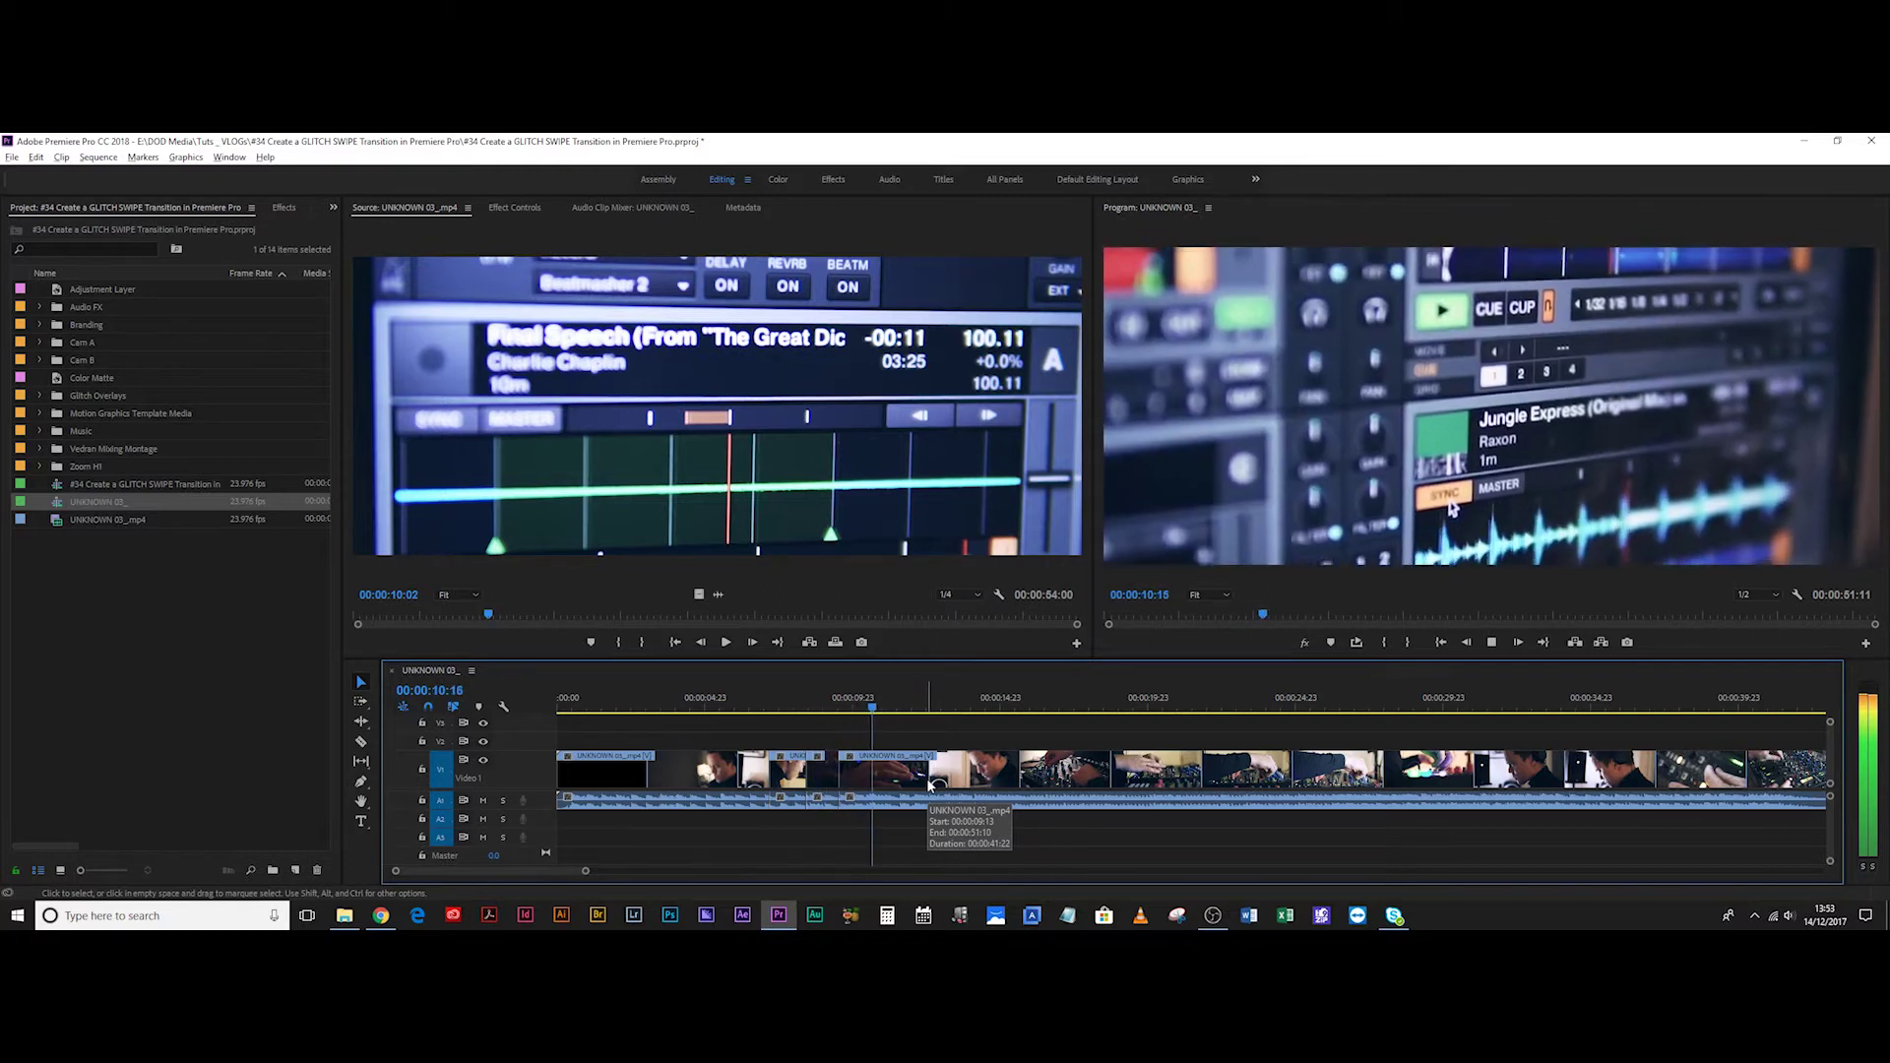
pyautogui.moveTo(821, 689); pyautogui.dragTo(805, 689)
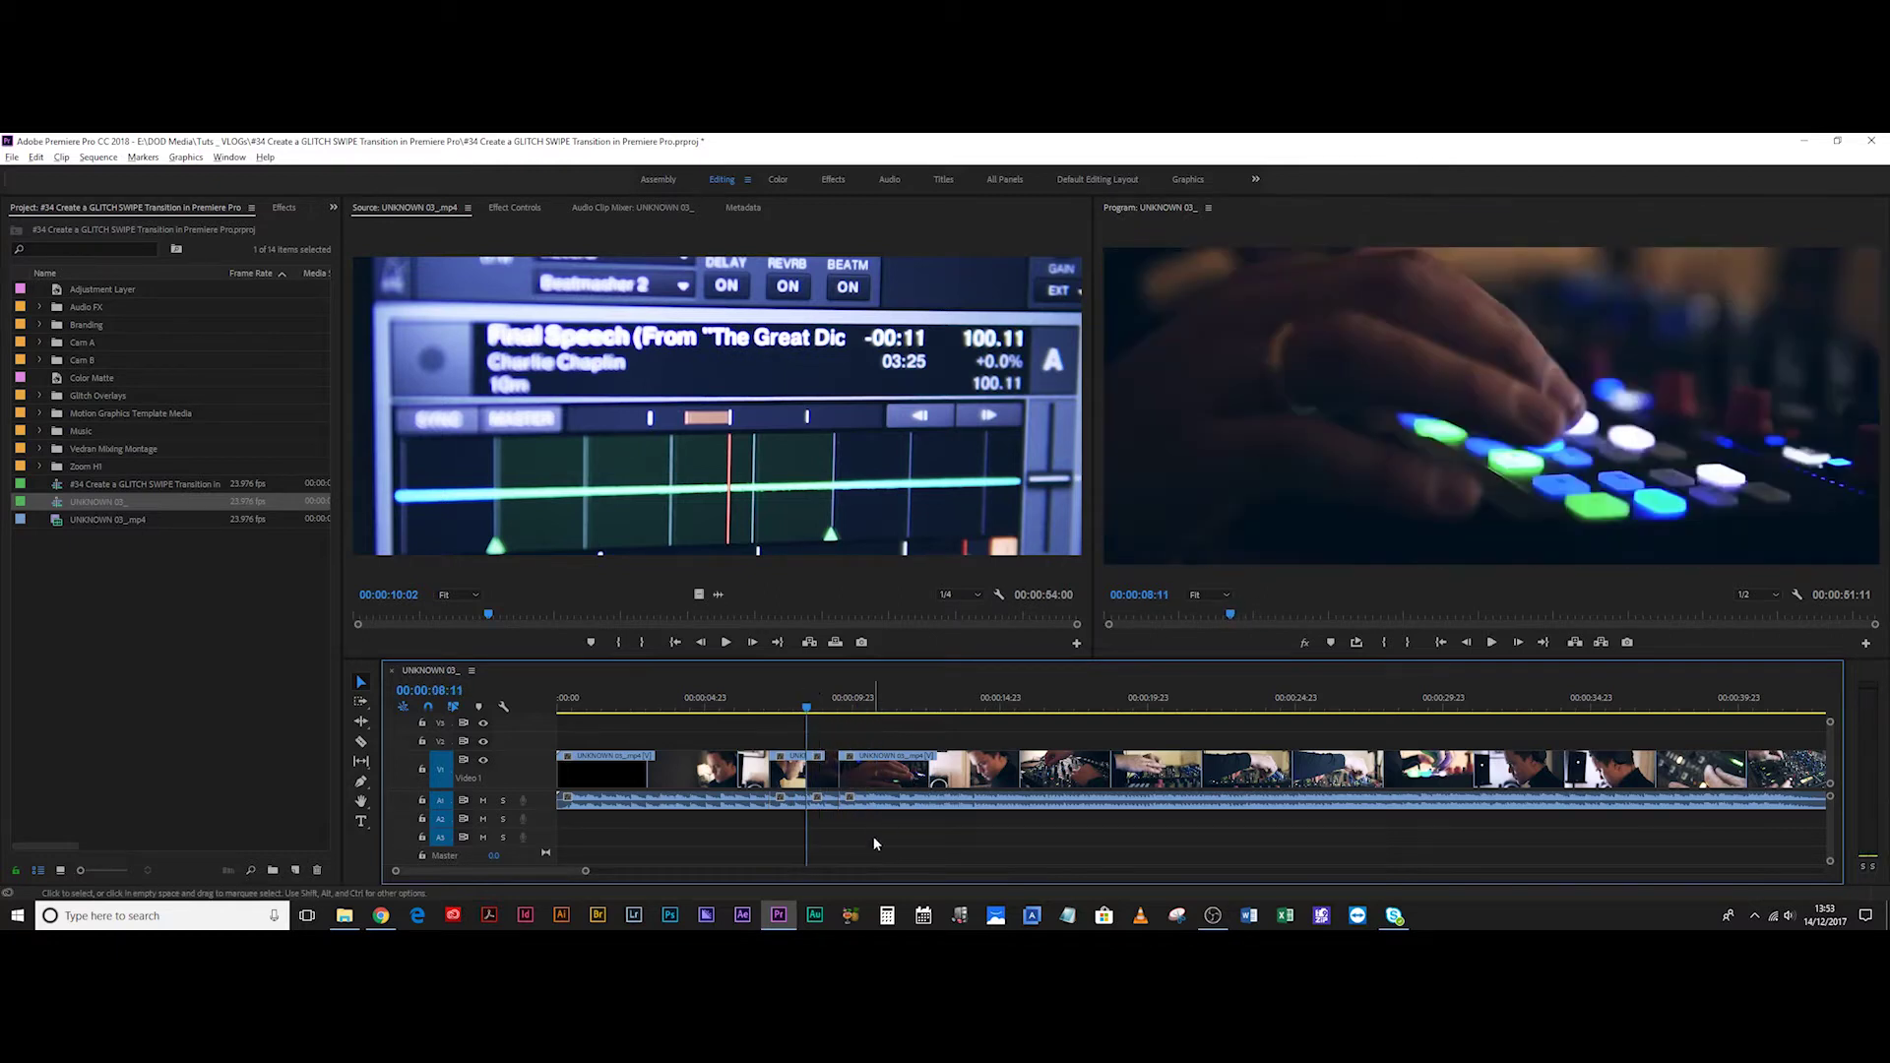
# Delete all audio clips on track A1 and play back the recut section.
pyautogui.click(870, 862)
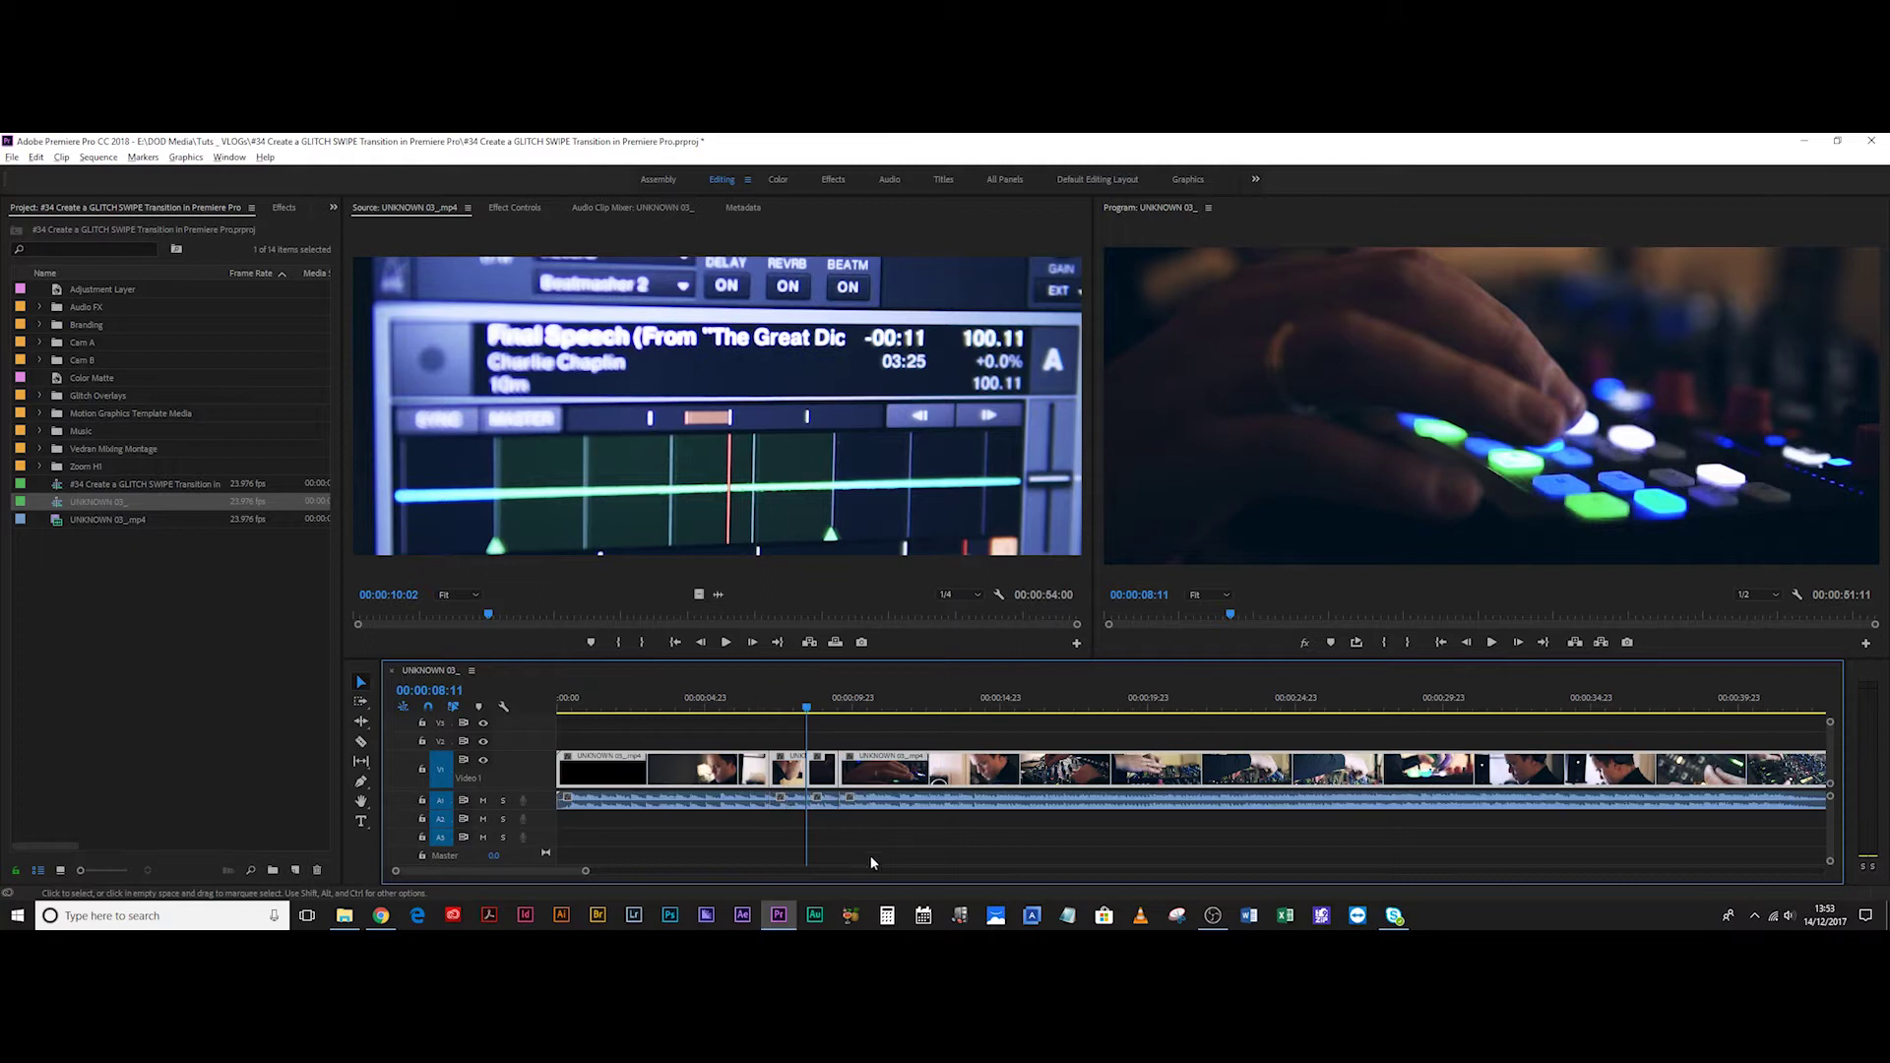
pyautogui.moveTo(871, 862); pyautogui.dragTo(561, 793)
pyautogui.press('Delete')
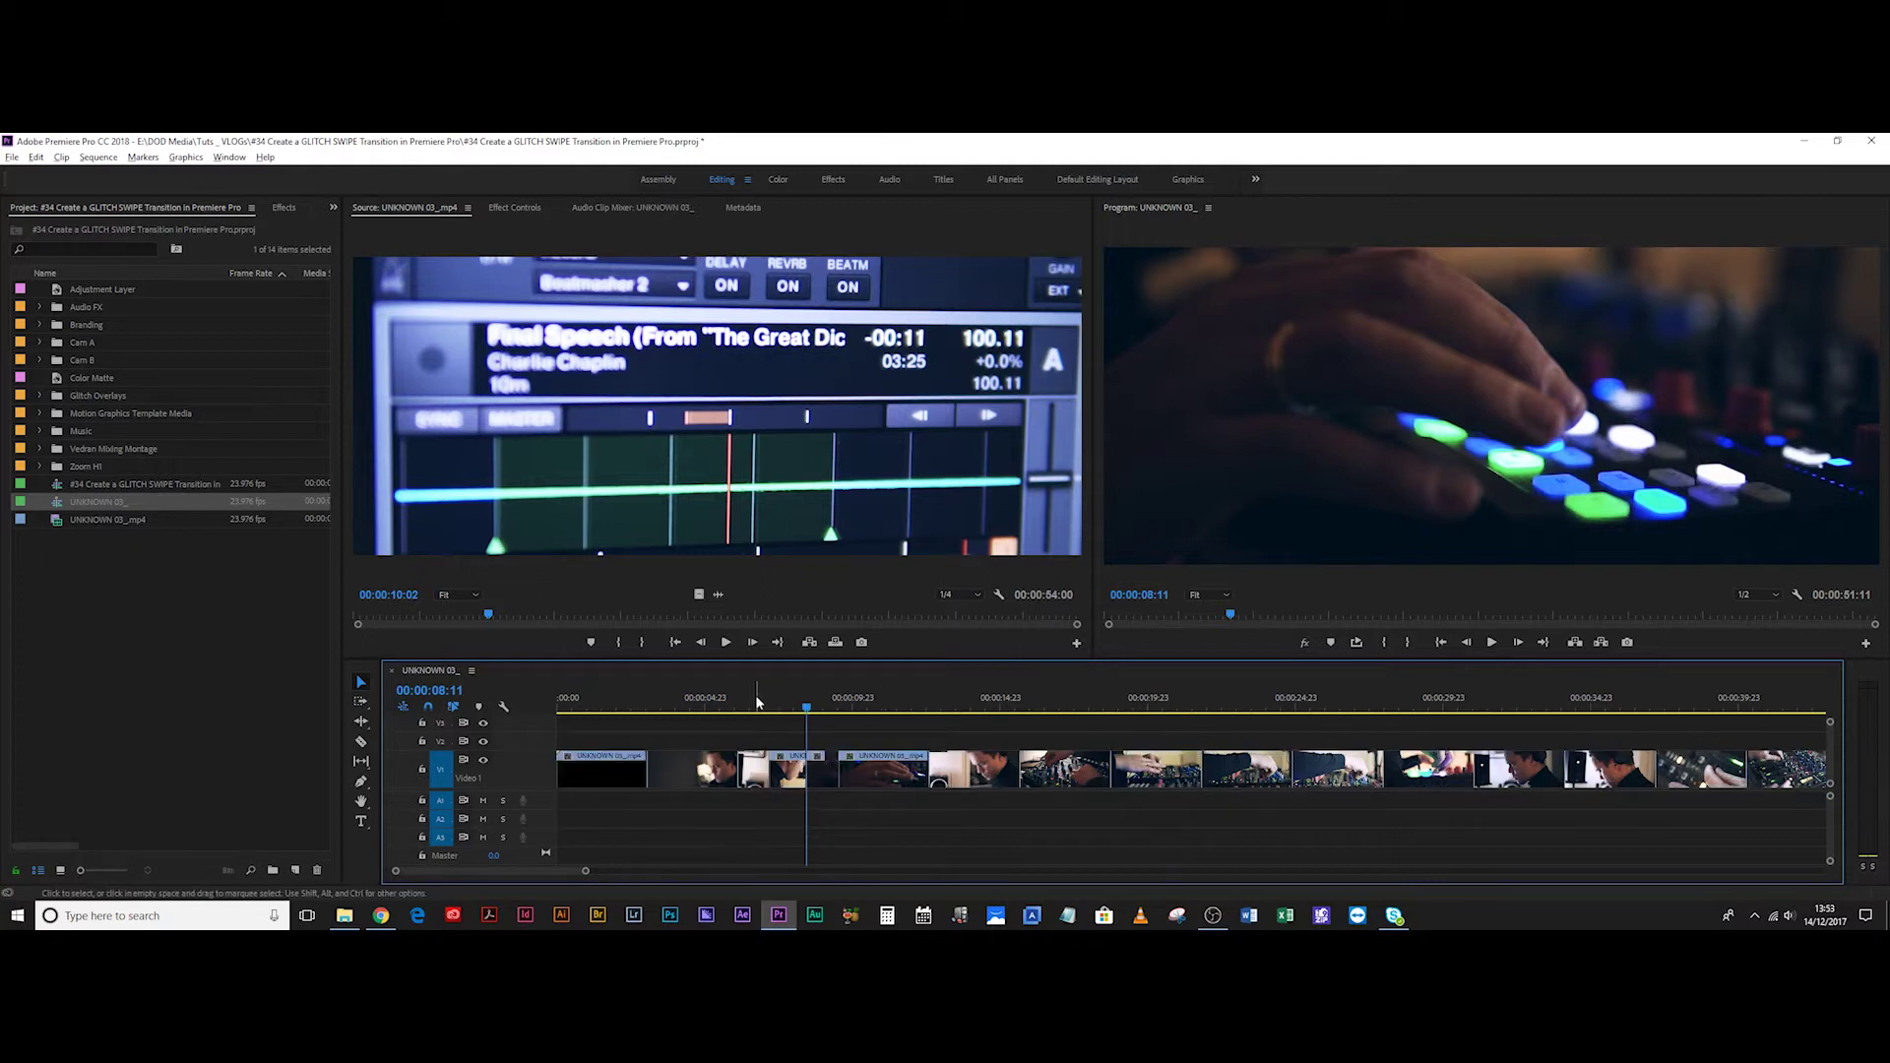
pyautogui.click(758, 699)
pyautogui.press('space')
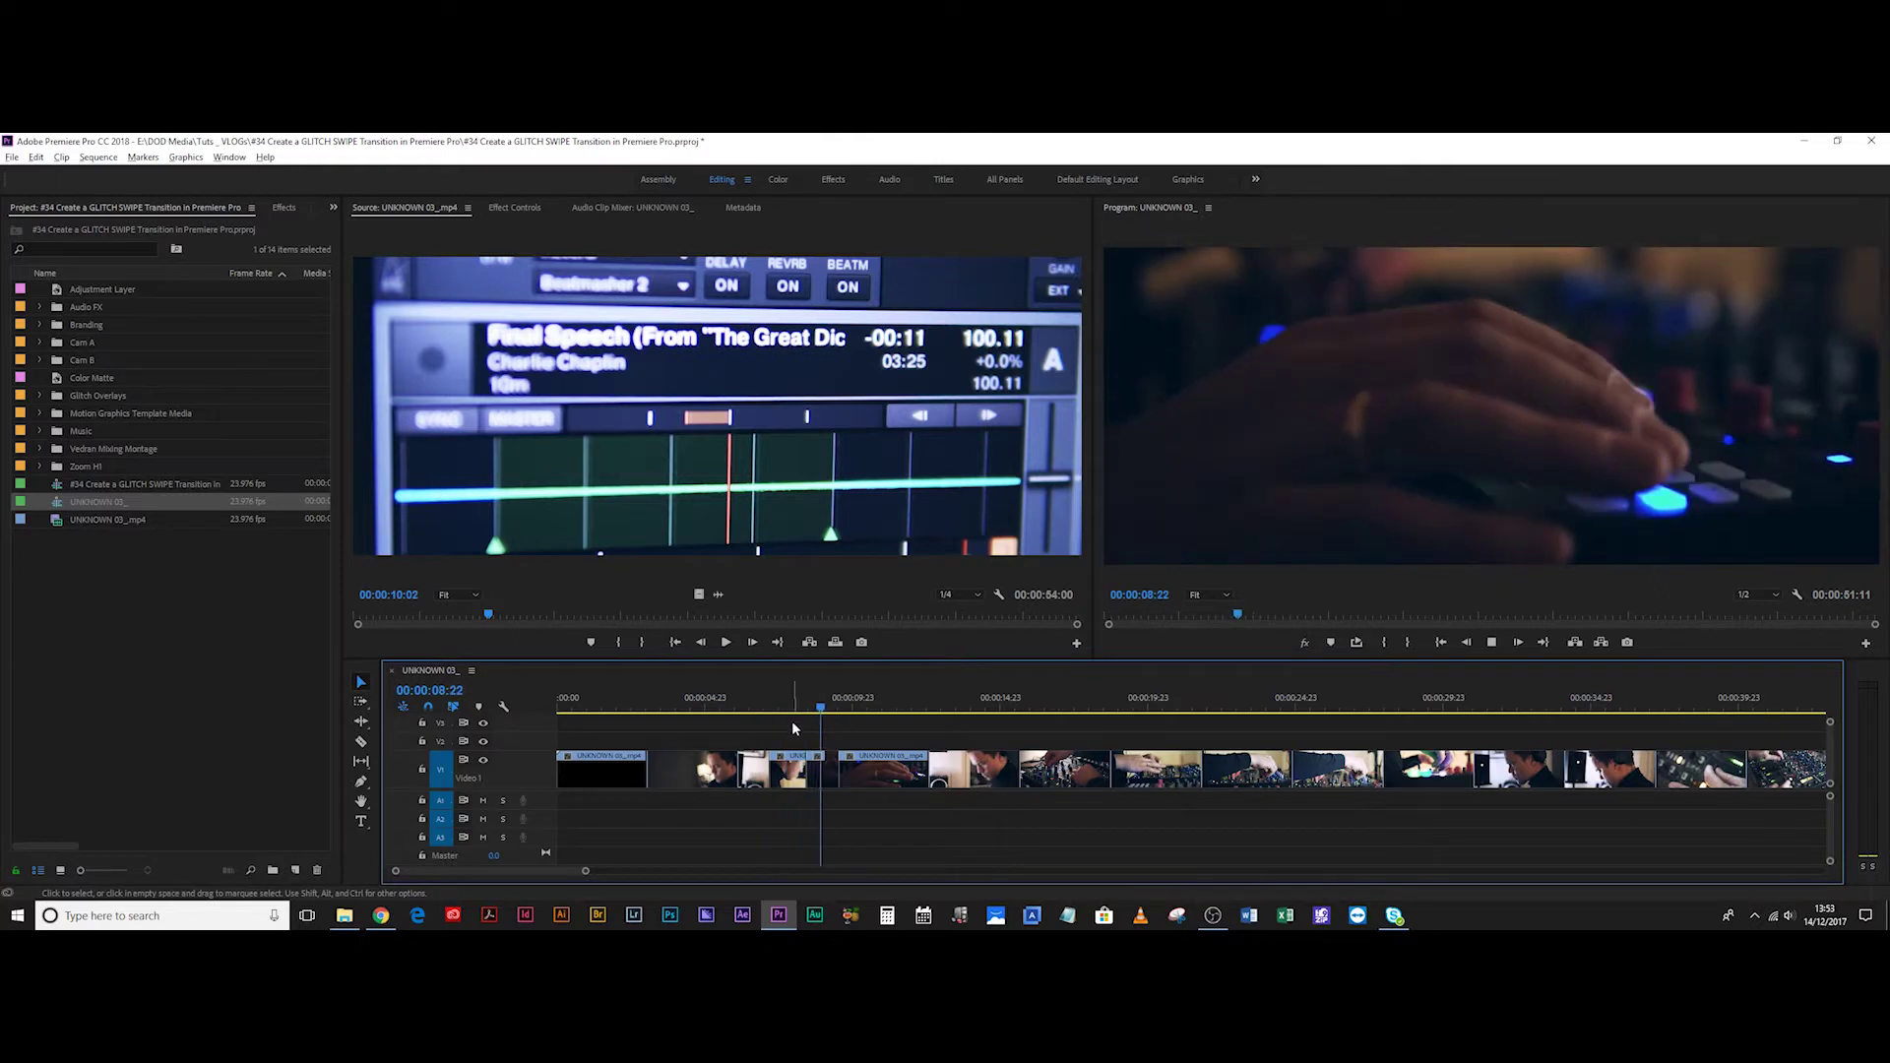
# Label the short clip Mango and shrink the V1 track height.
pyautogui.rightClick(813, 768)
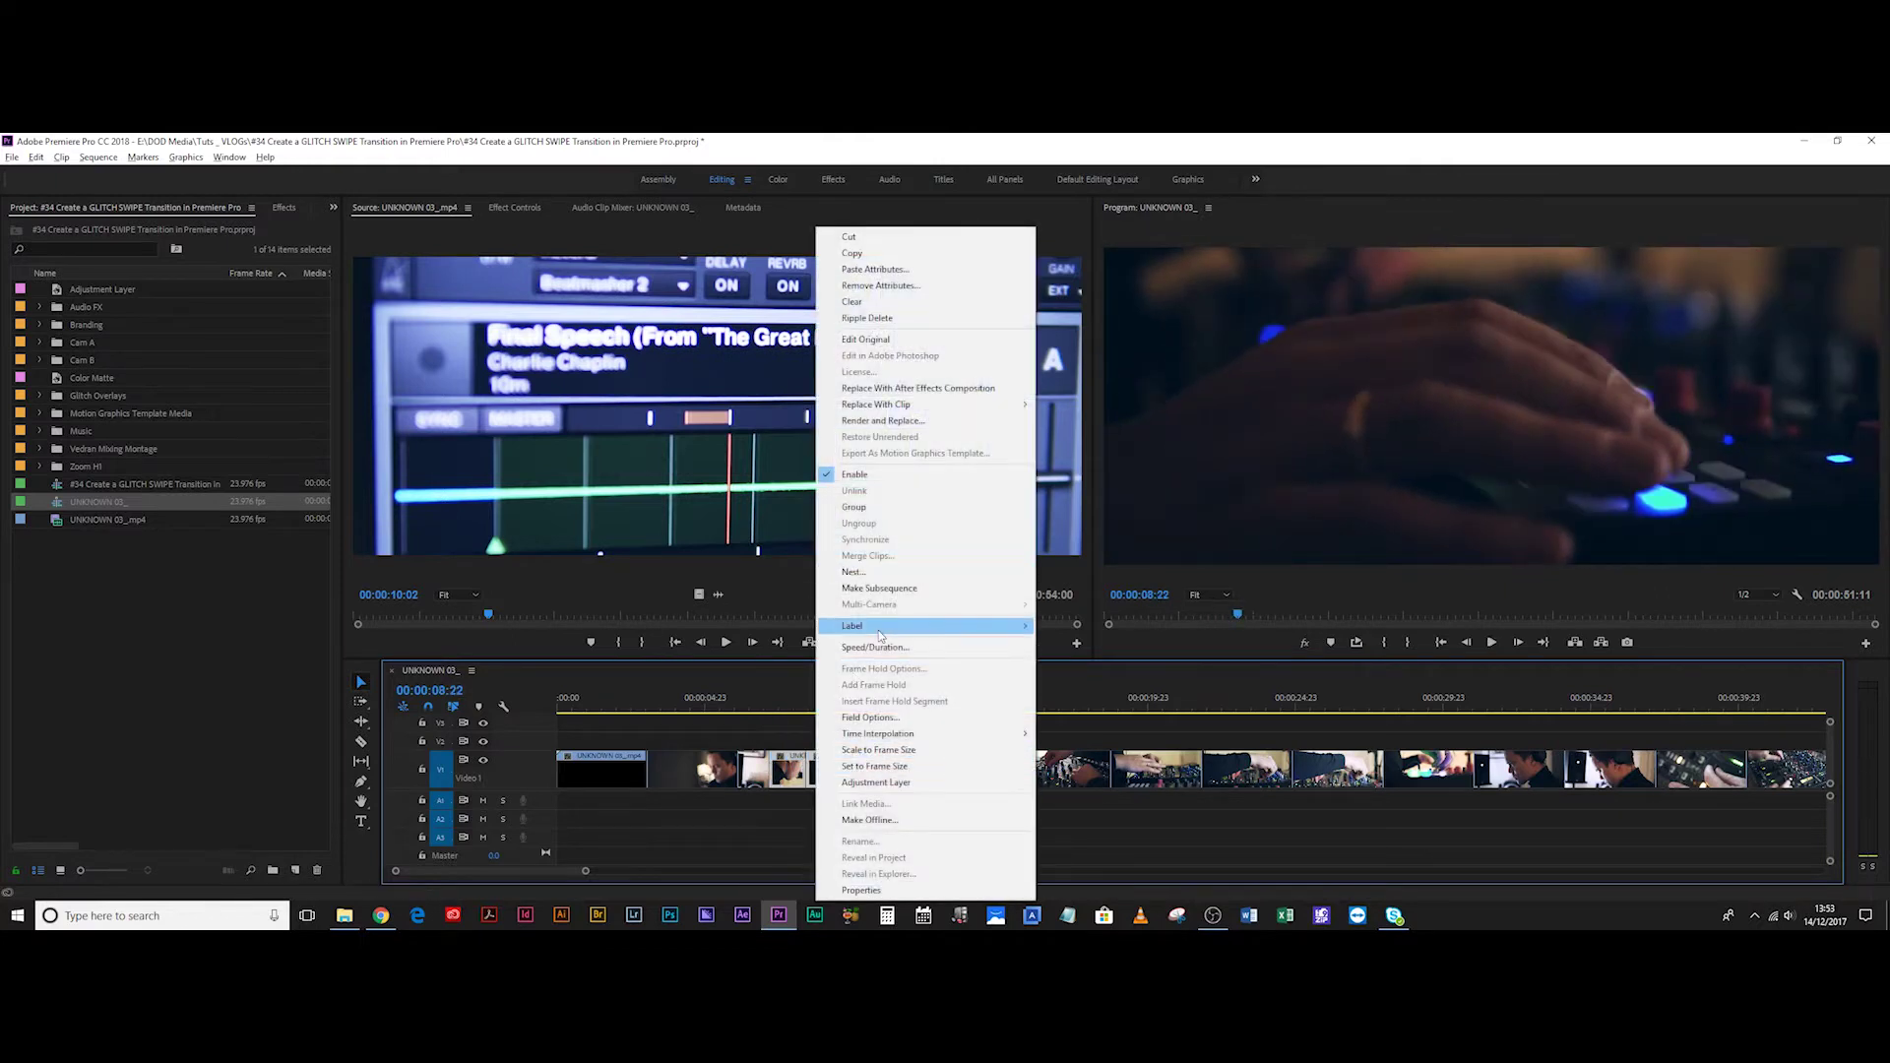
pyautogui.moveTo(879, 635)
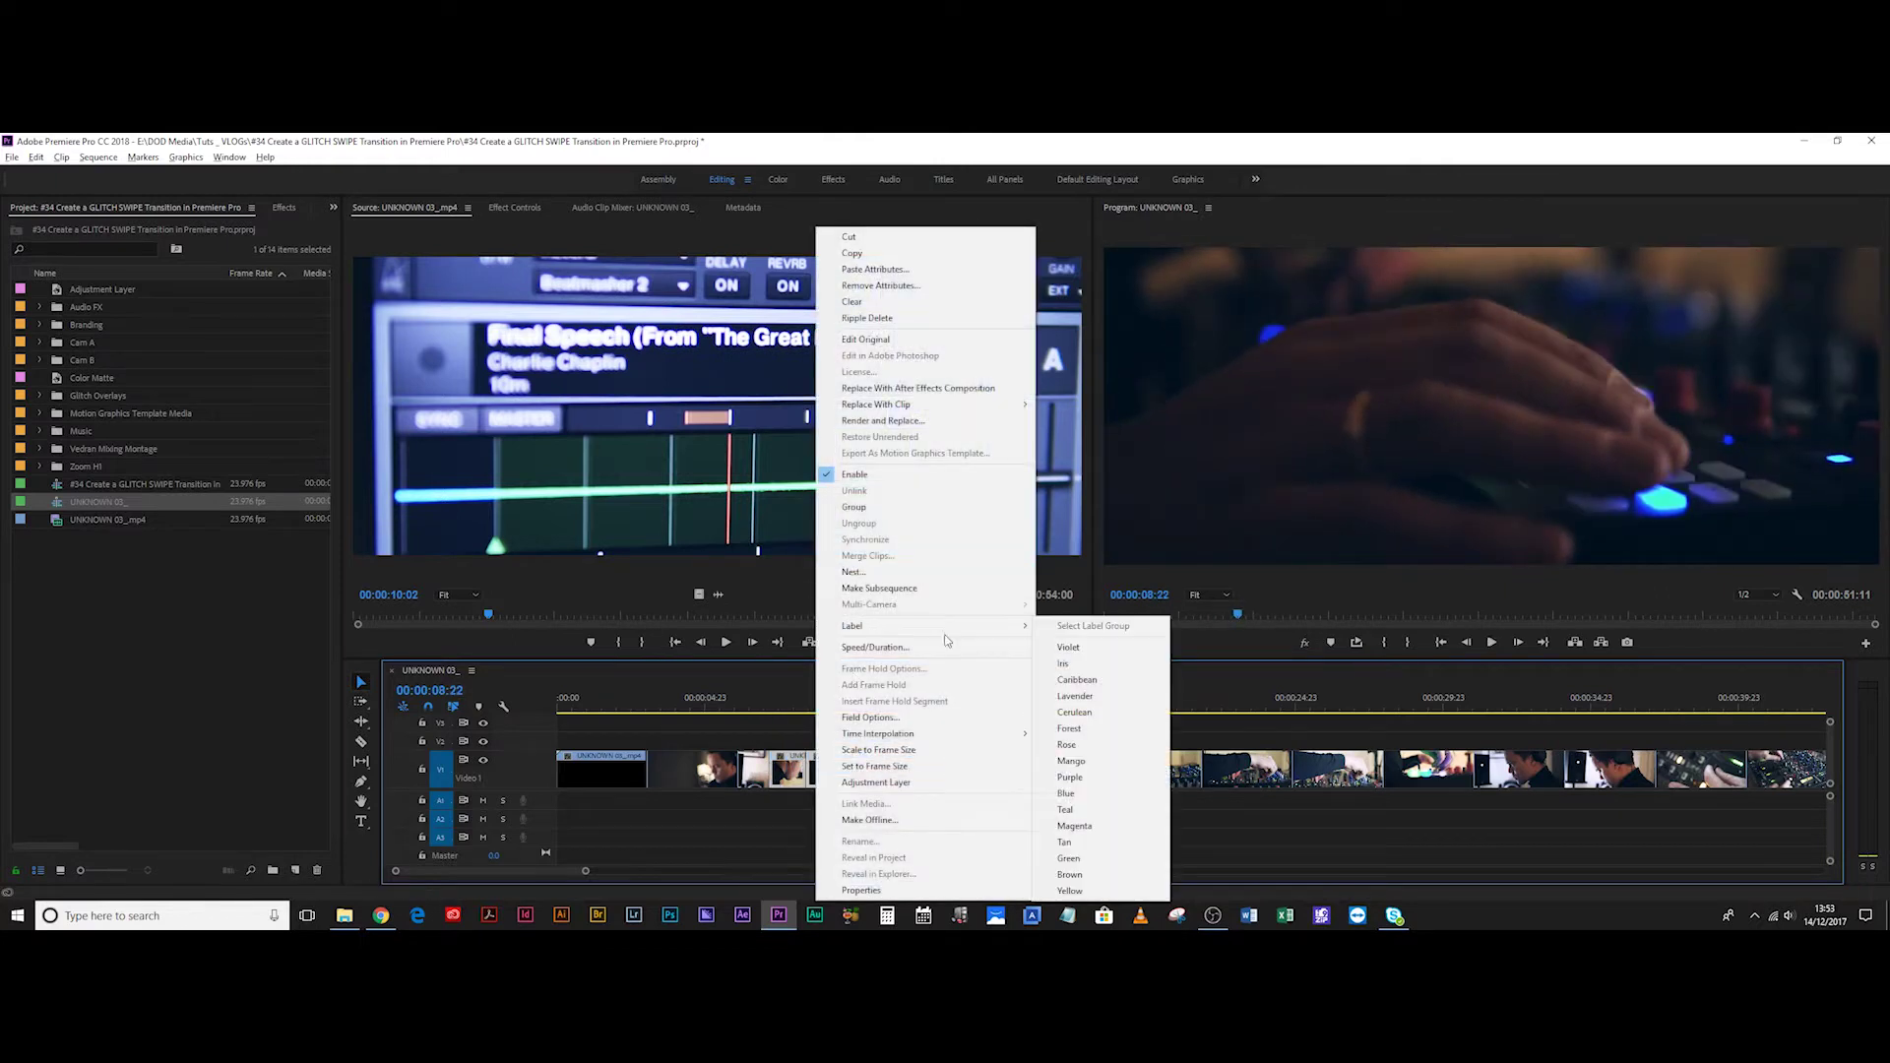
pyautogui.click(1073, 762)
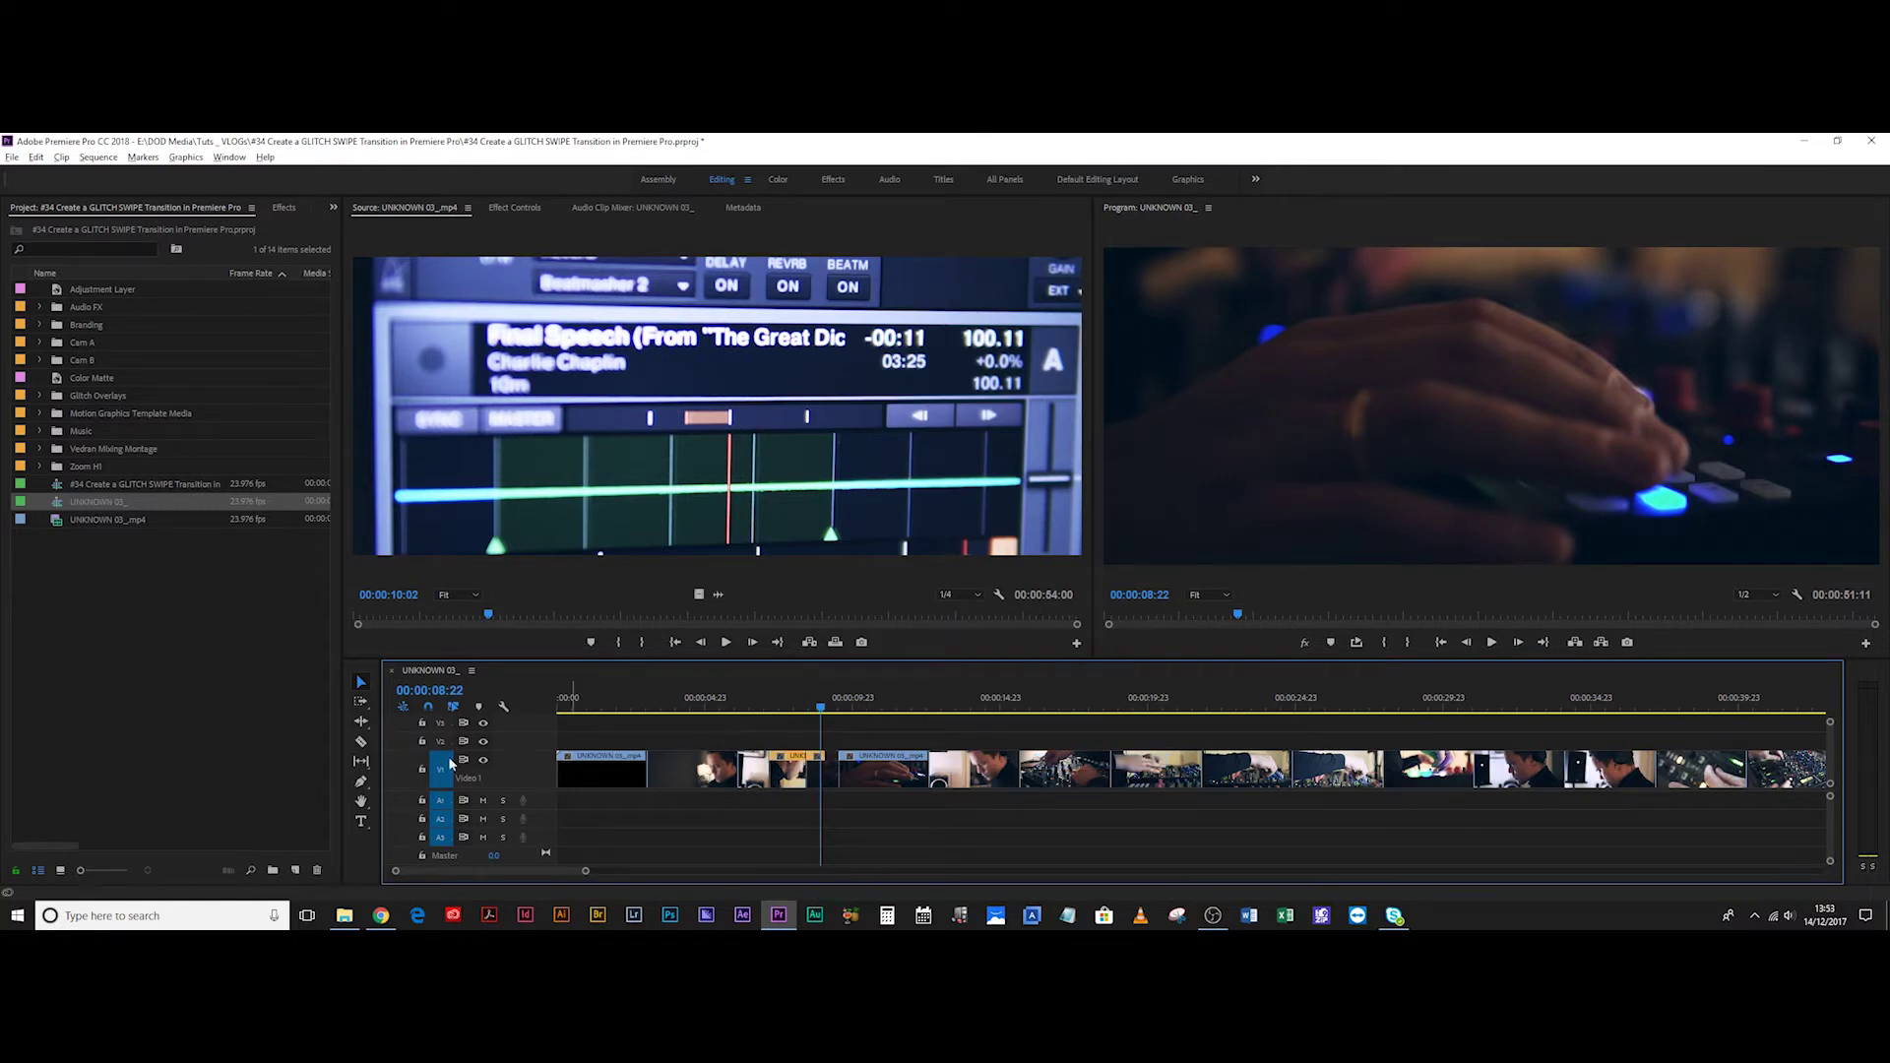
pyautogui.moveTo(516, 750); pyautogui.dragTo(517, 763)
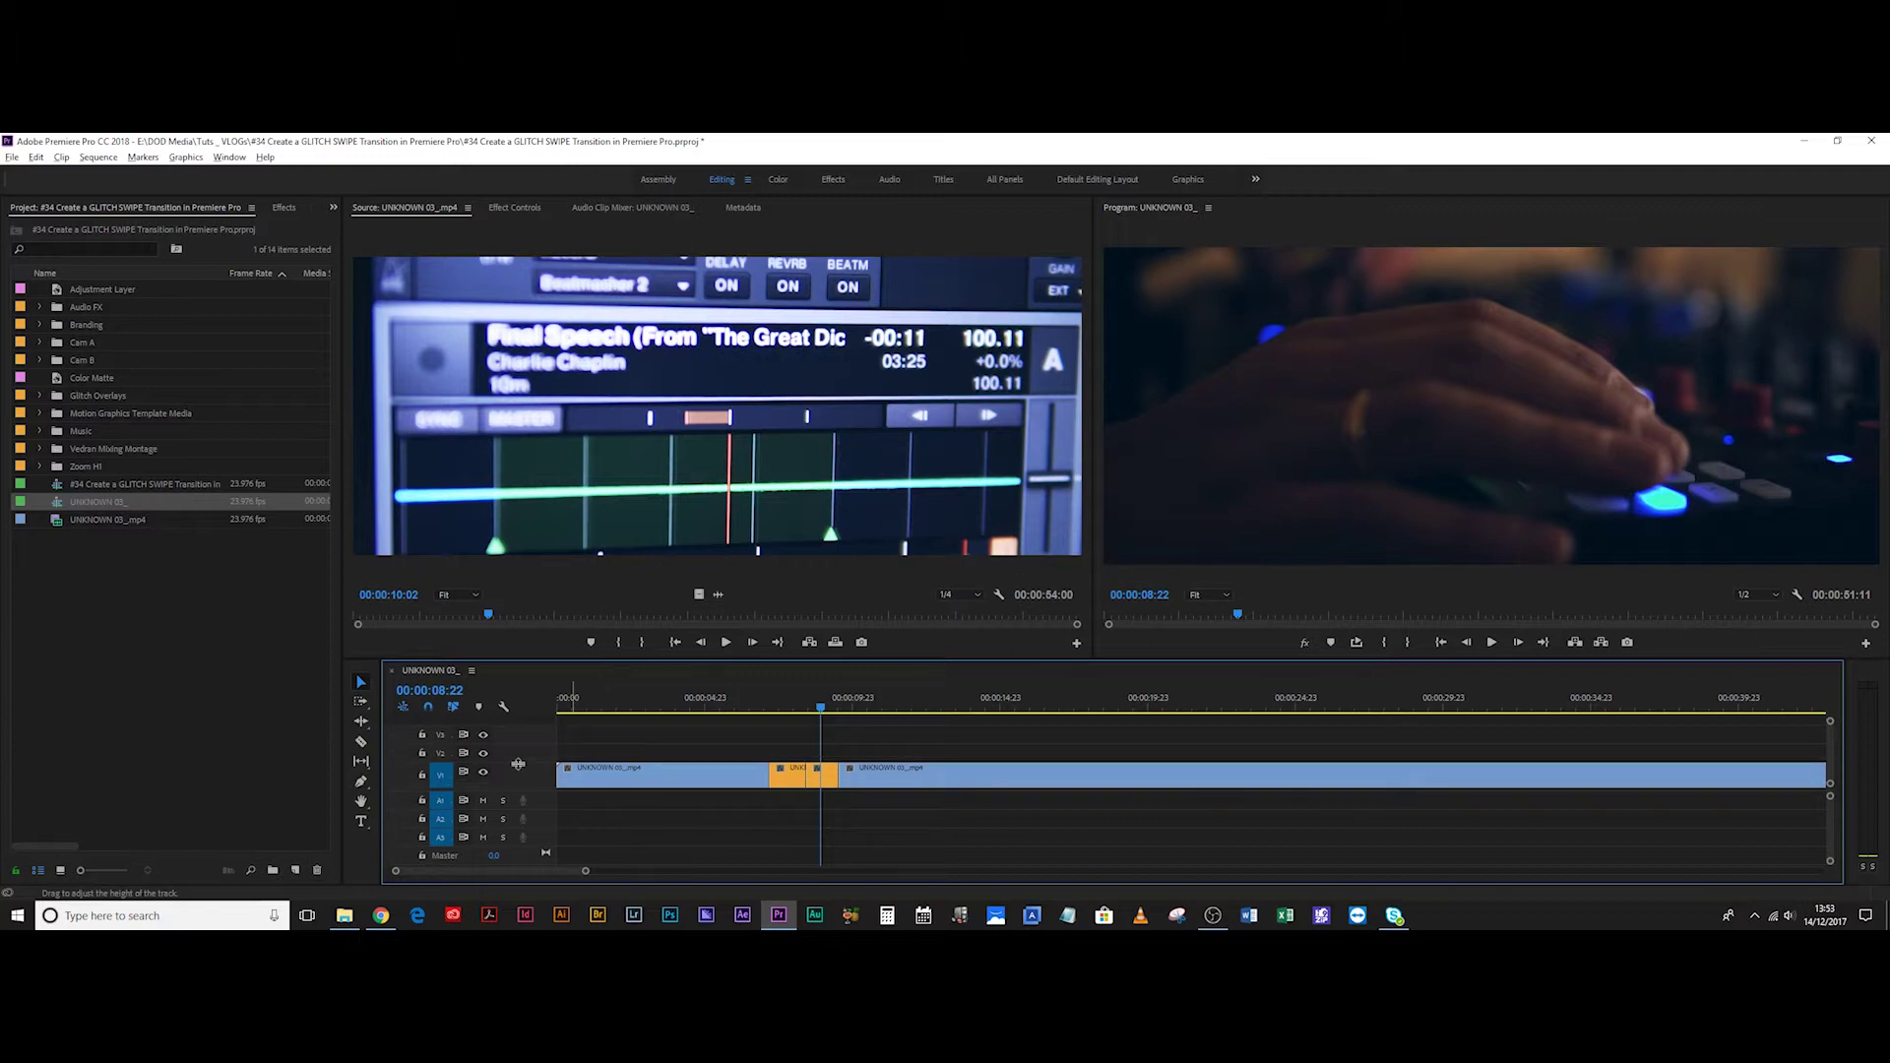
# Nest the orange clip as Nested Sequence 05 and open it in its own timeline.
pyautogui.click(807, 709)
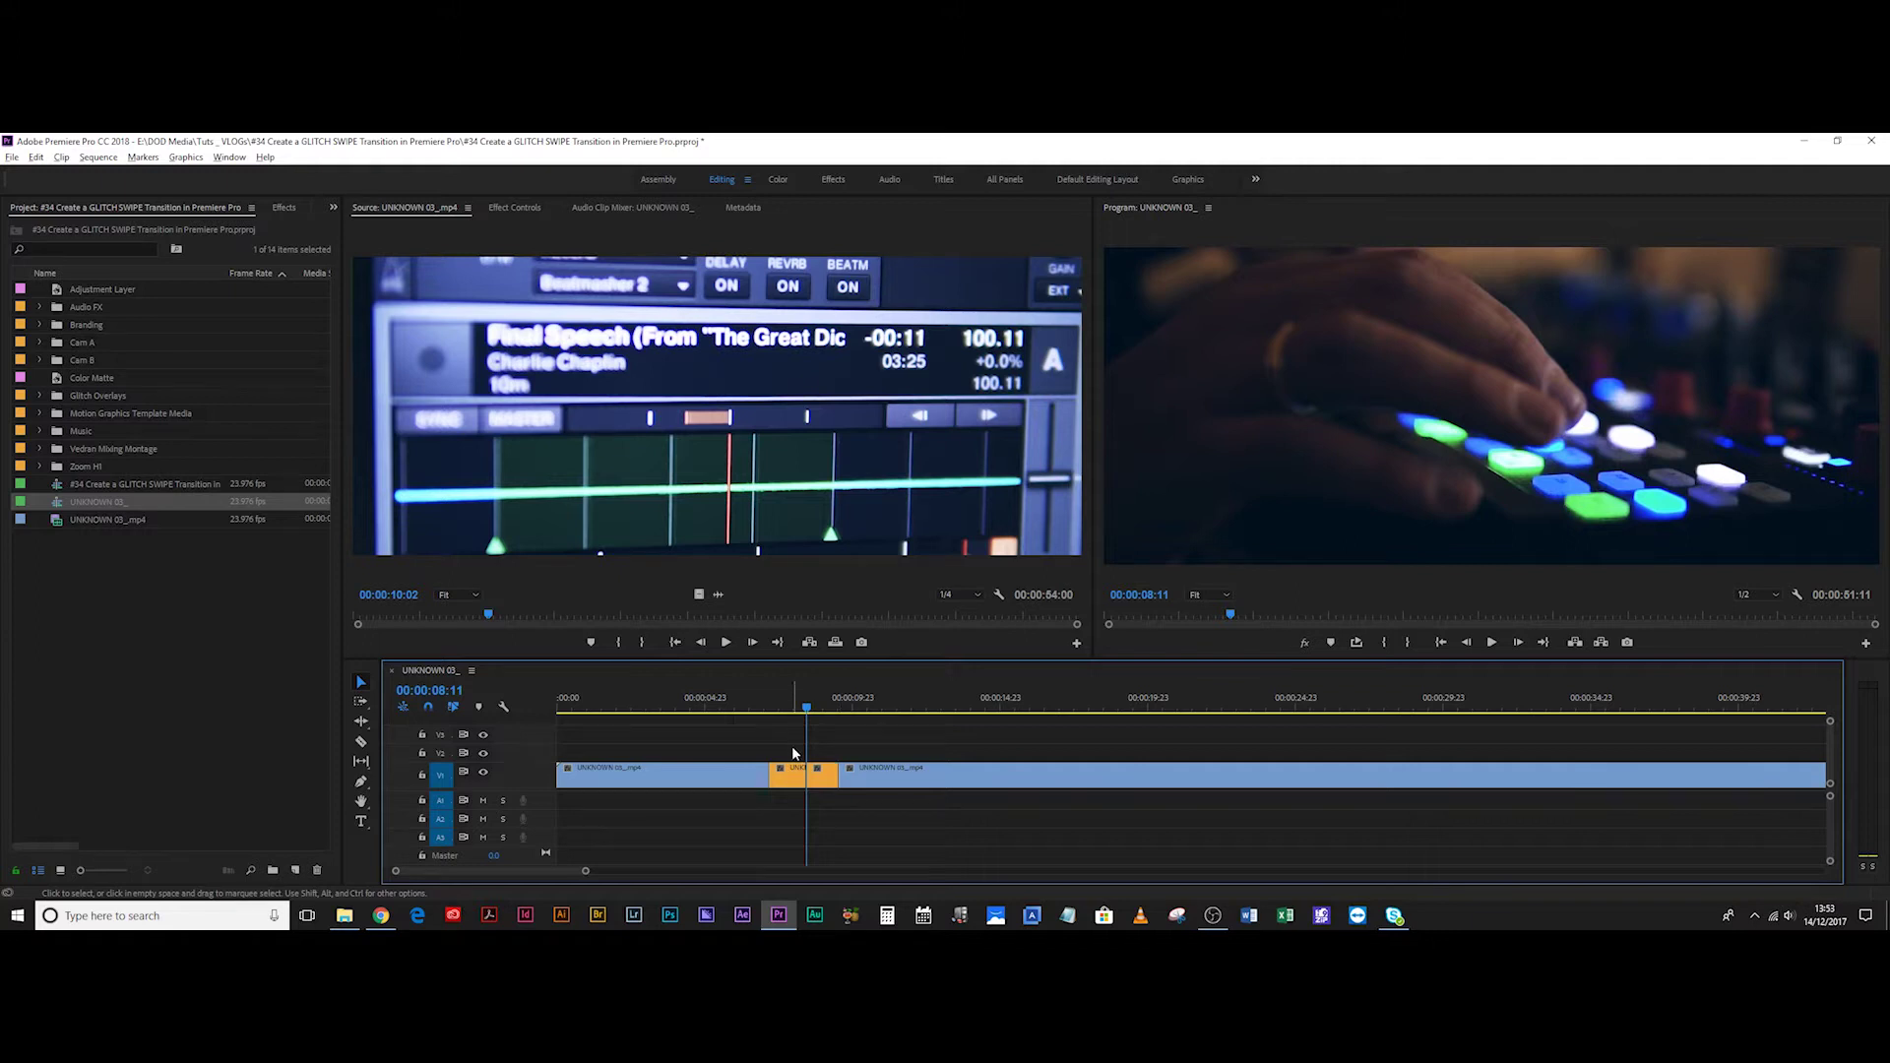
pyautogui.click(797, 774)
pyautogui.rightClick(815, 774)
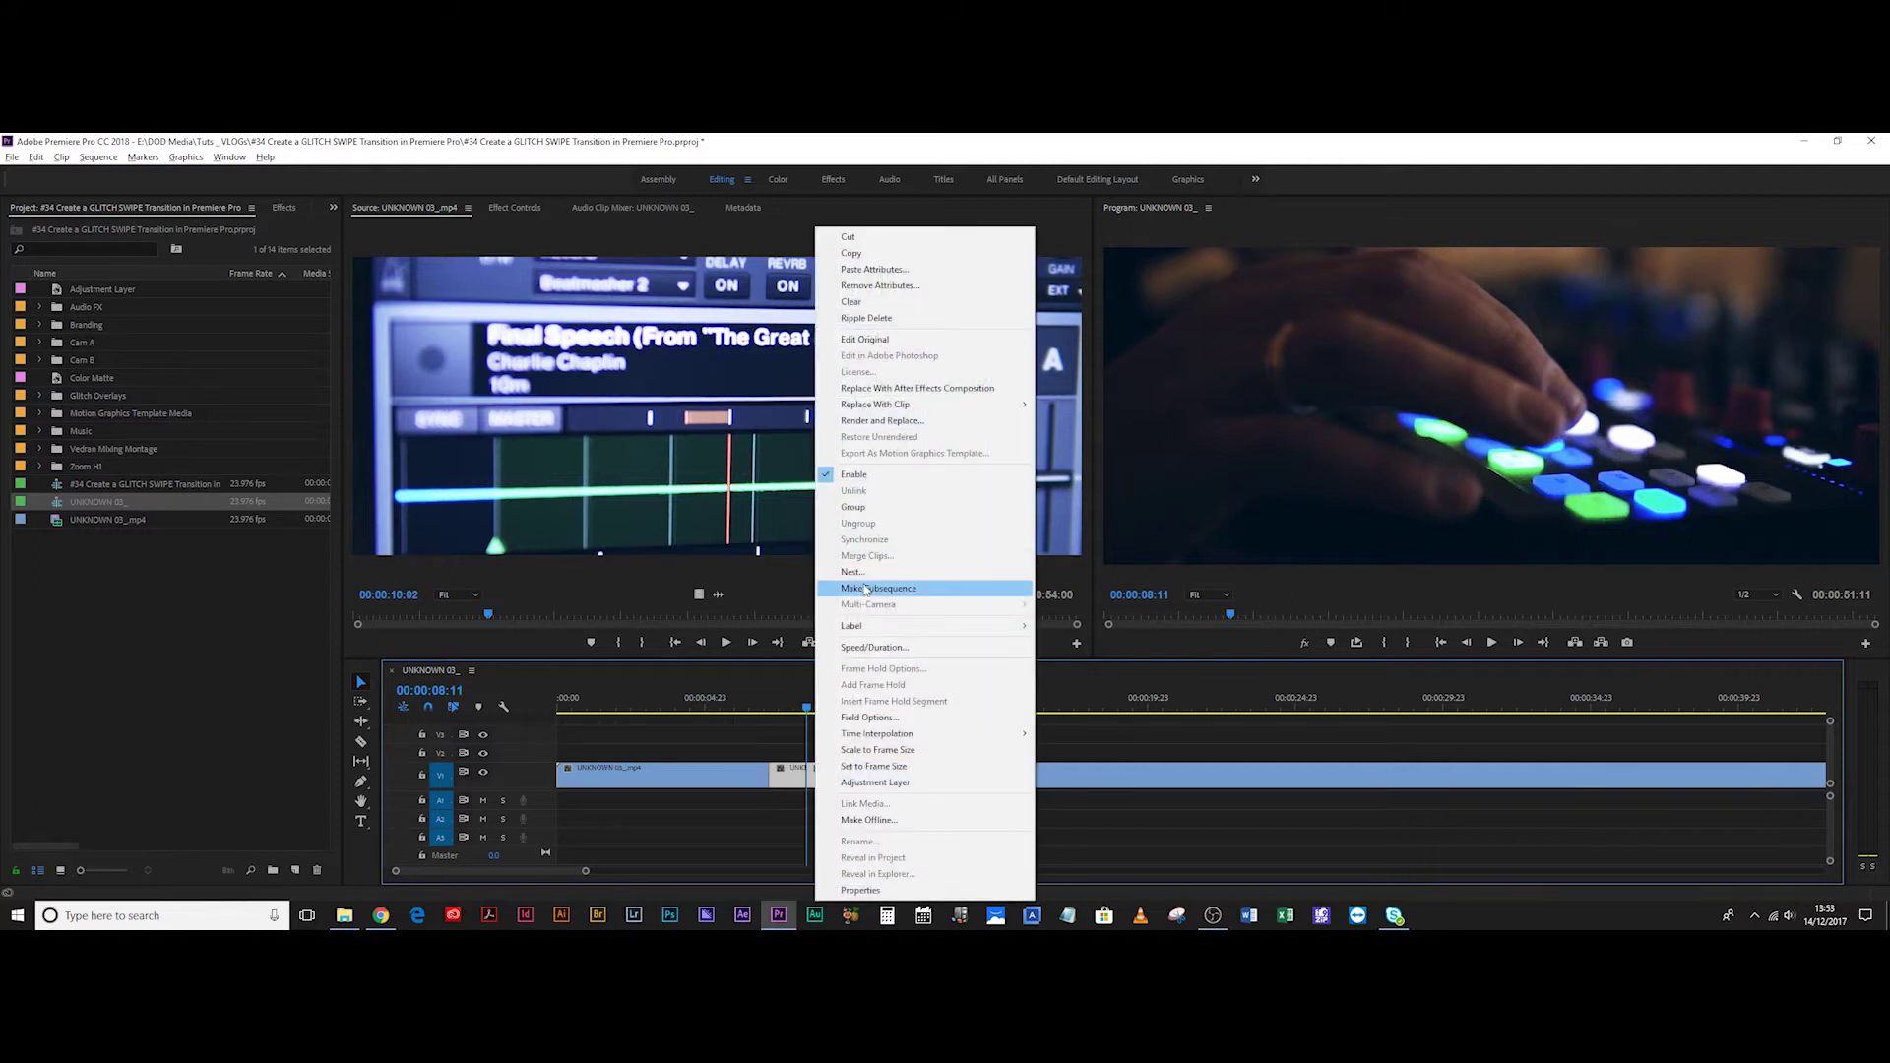
pyautogui.click(860, 575)
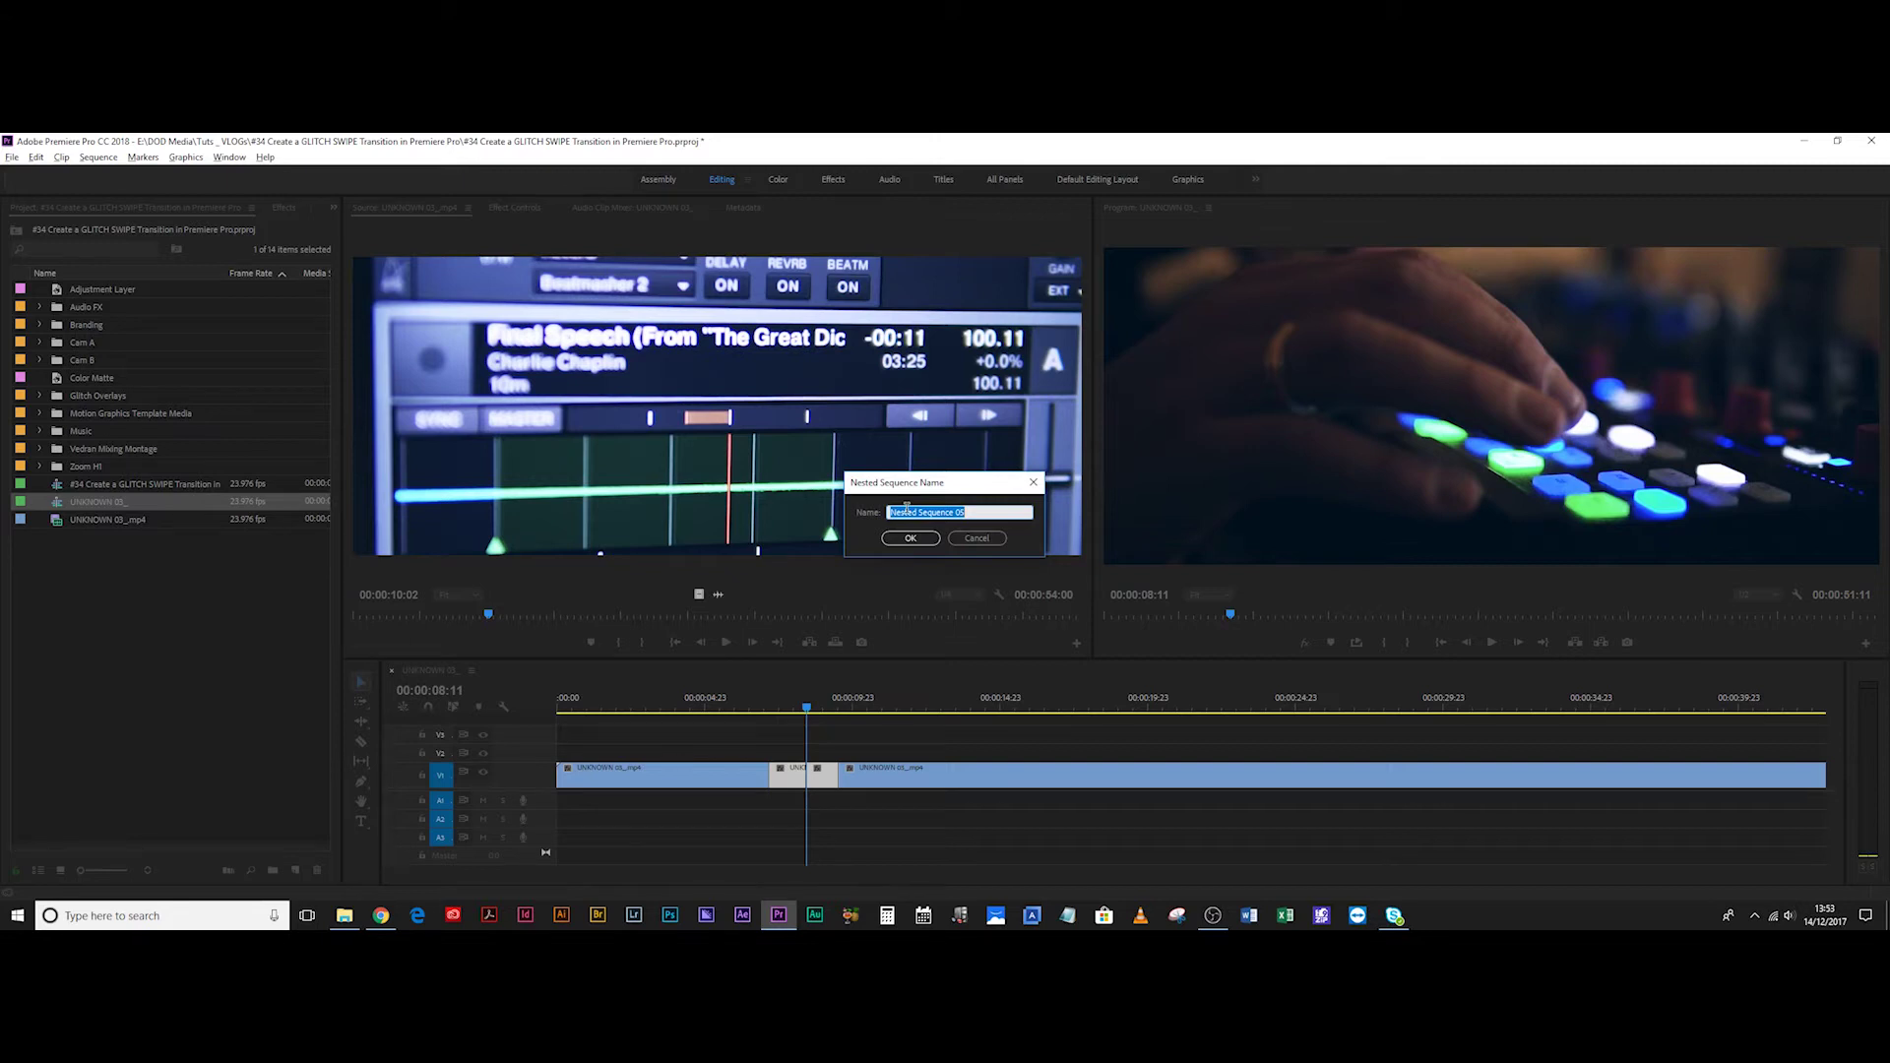
pyautogui.click(910, 538)
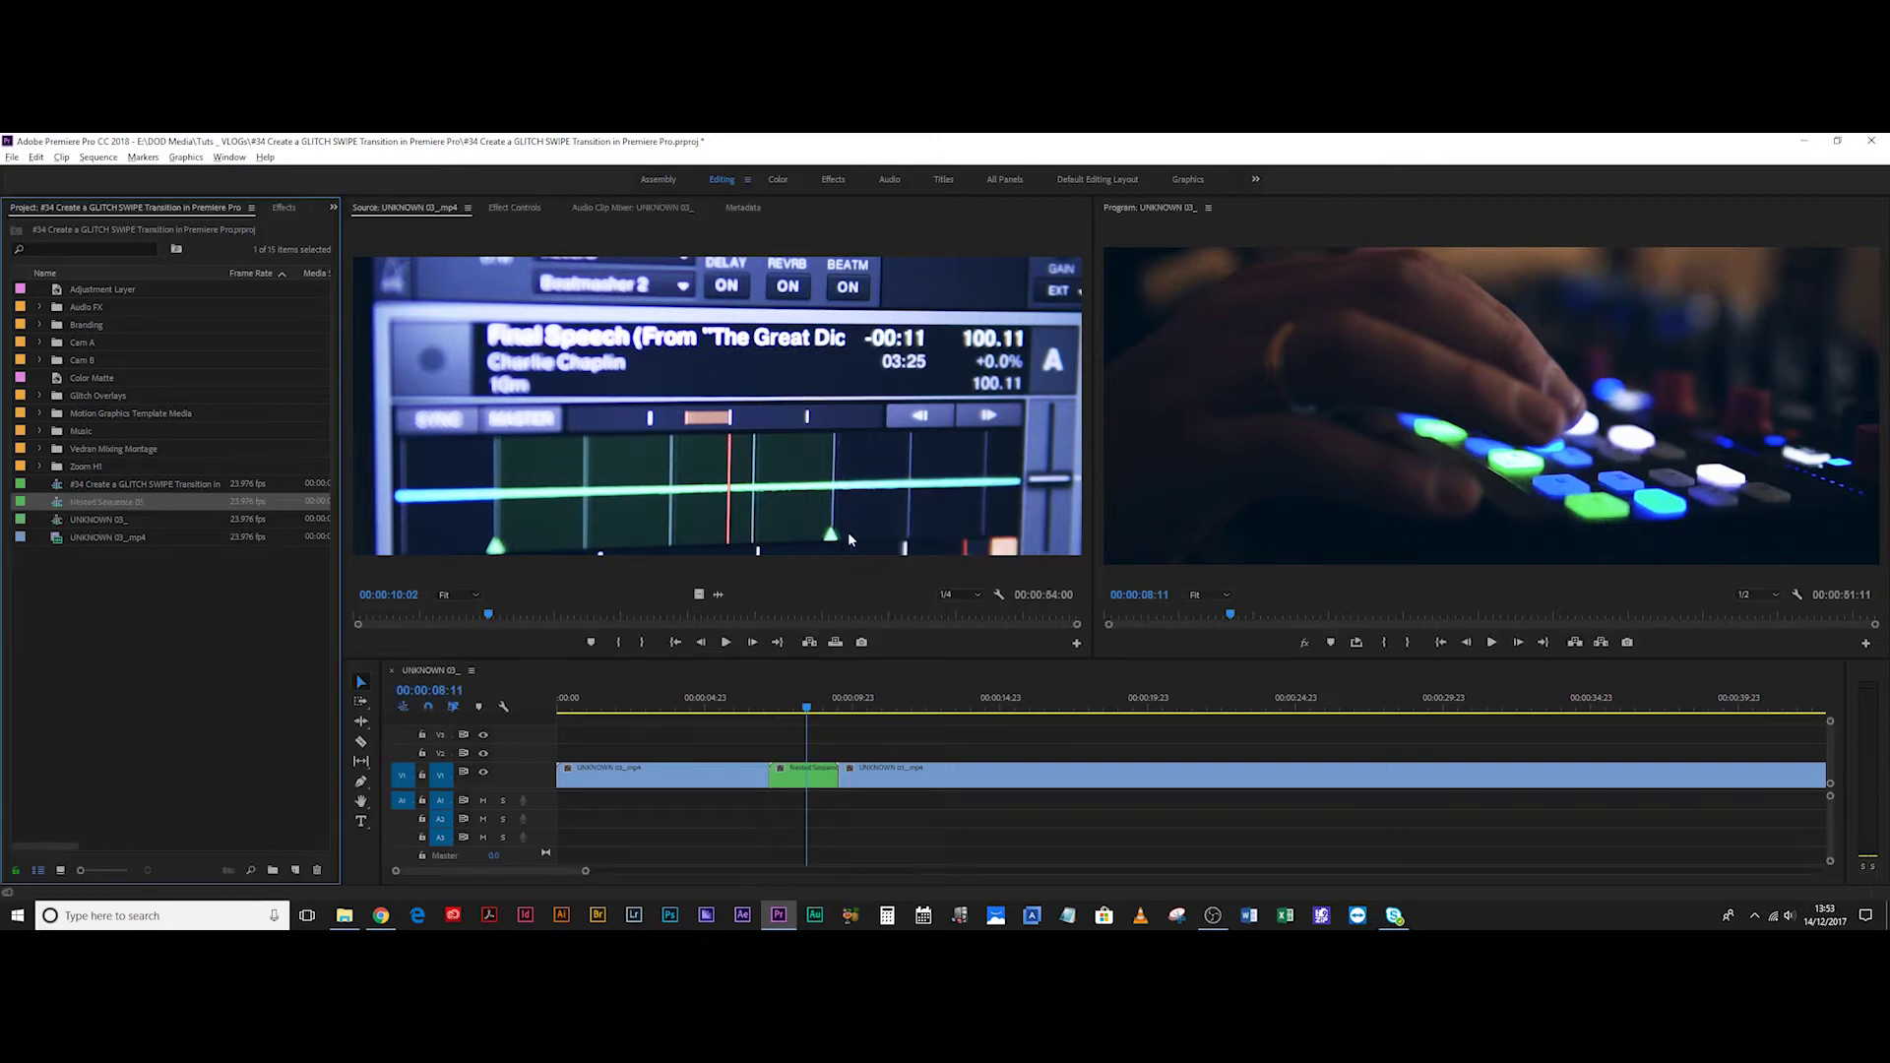
pyautogui.doubleClick(806, 778)
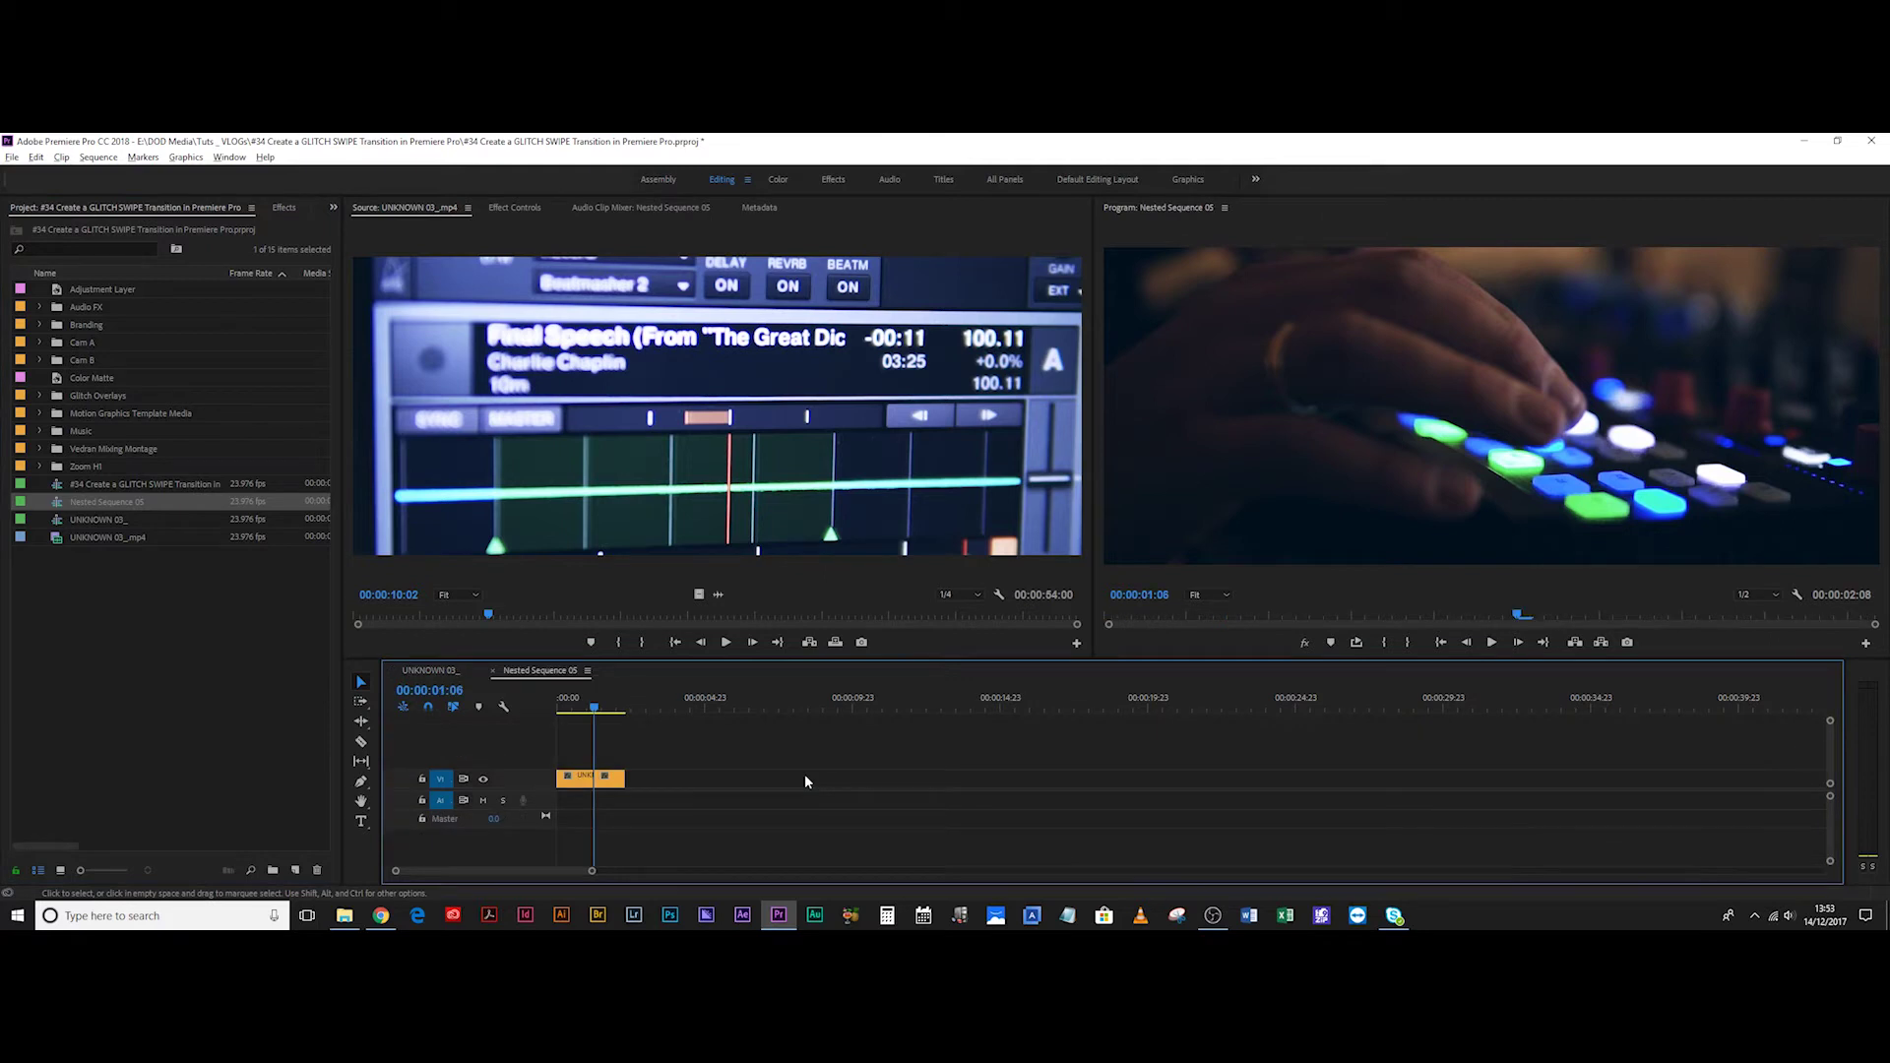
# Alt-drag copies of the clip onto V2 and V3, then search 'channel' and pick Channel Mixer.
pyautogui.moveTo(575, 744); pyautogui.dragTo(613, 782)
pyautogui.moveTo(606, 780); pyautogui.dragTo(606, 740)
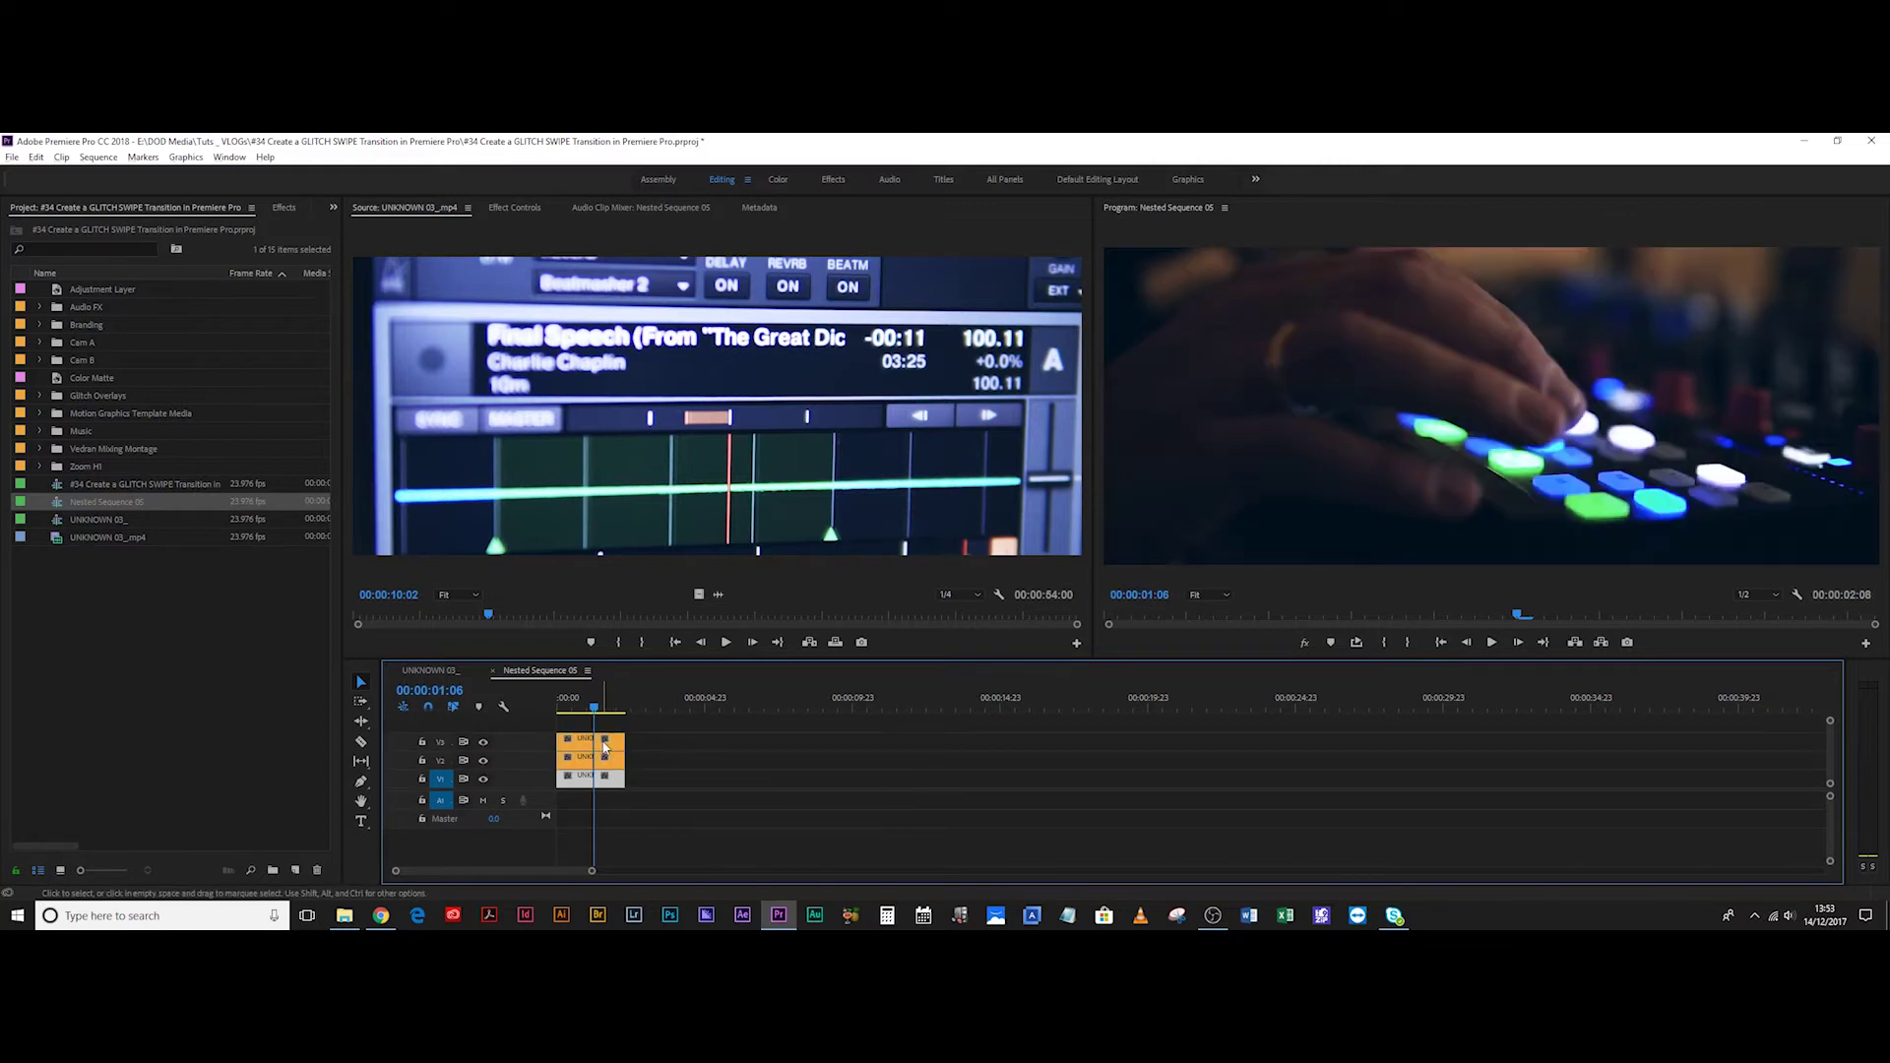
pyautogui.click(283, 208)
pyautogui.click(116, 224)
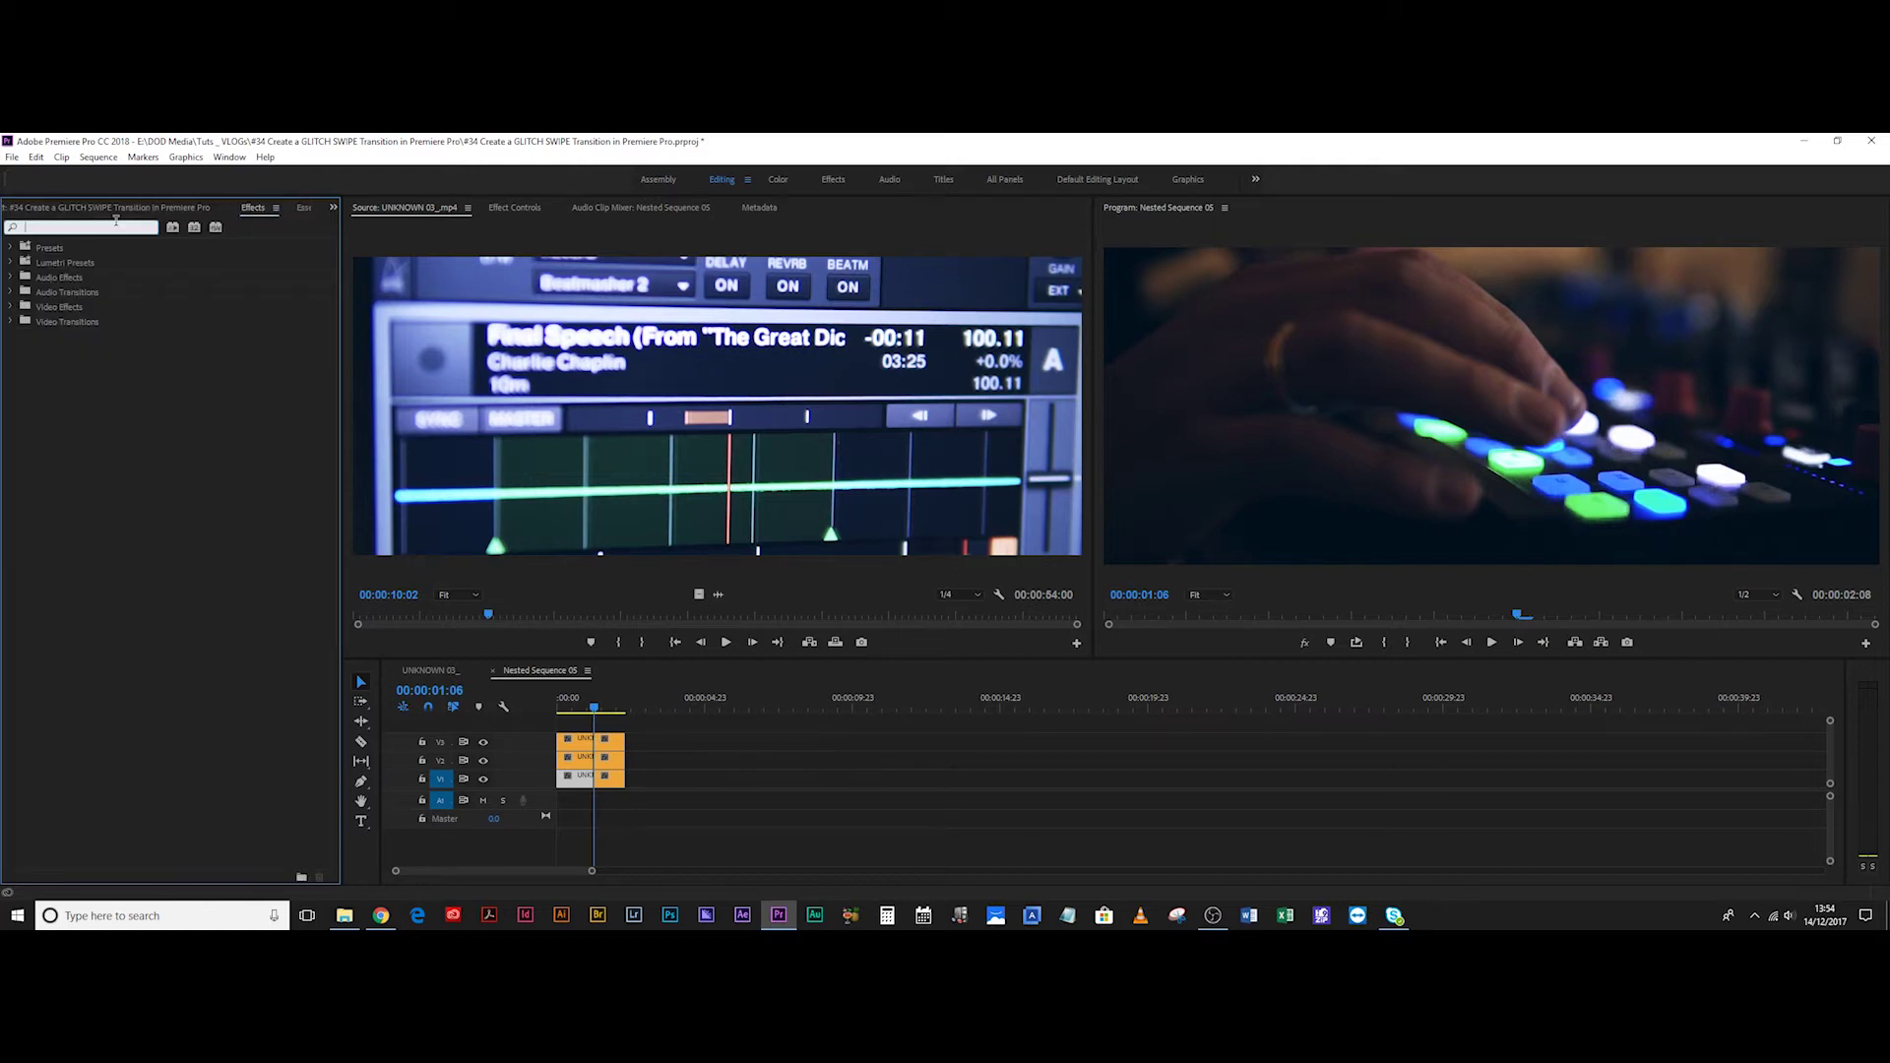
pyautogui.write('channelk')
pyautogui.press('BackSpace')
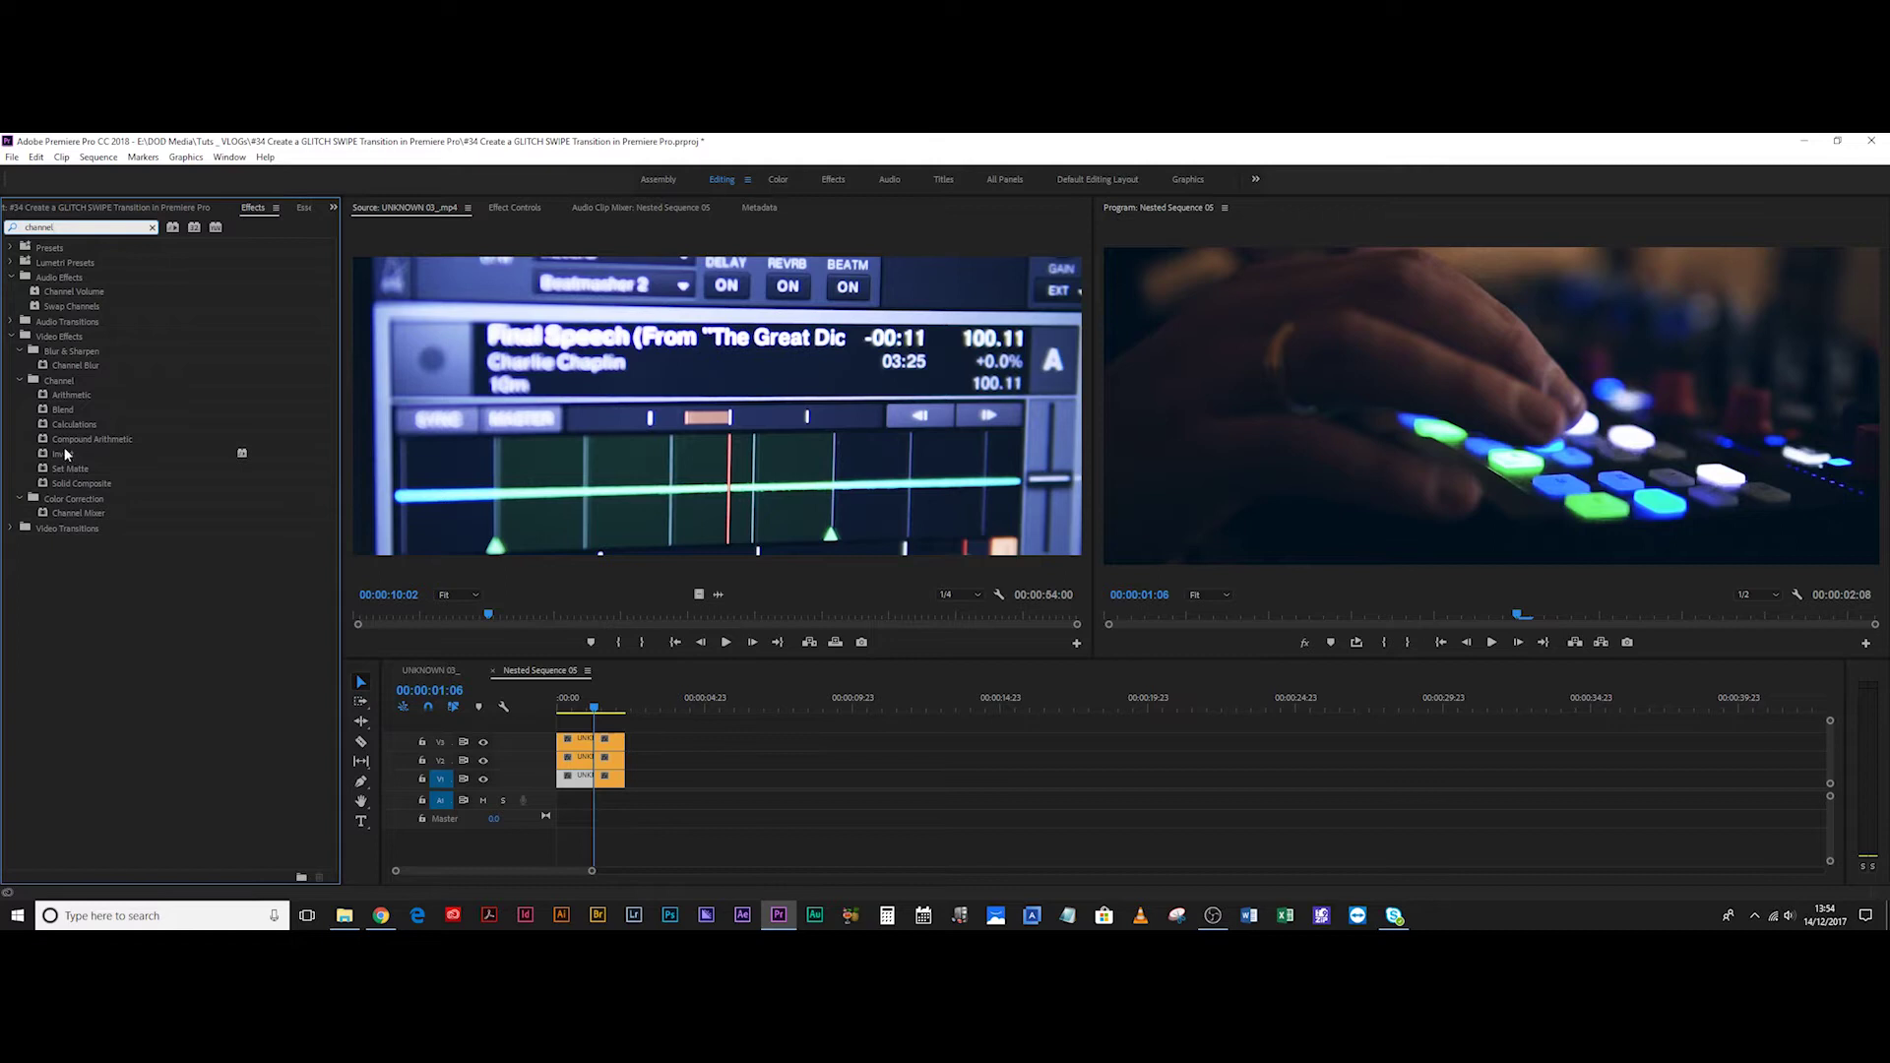
pyautogui.click(61, 519)
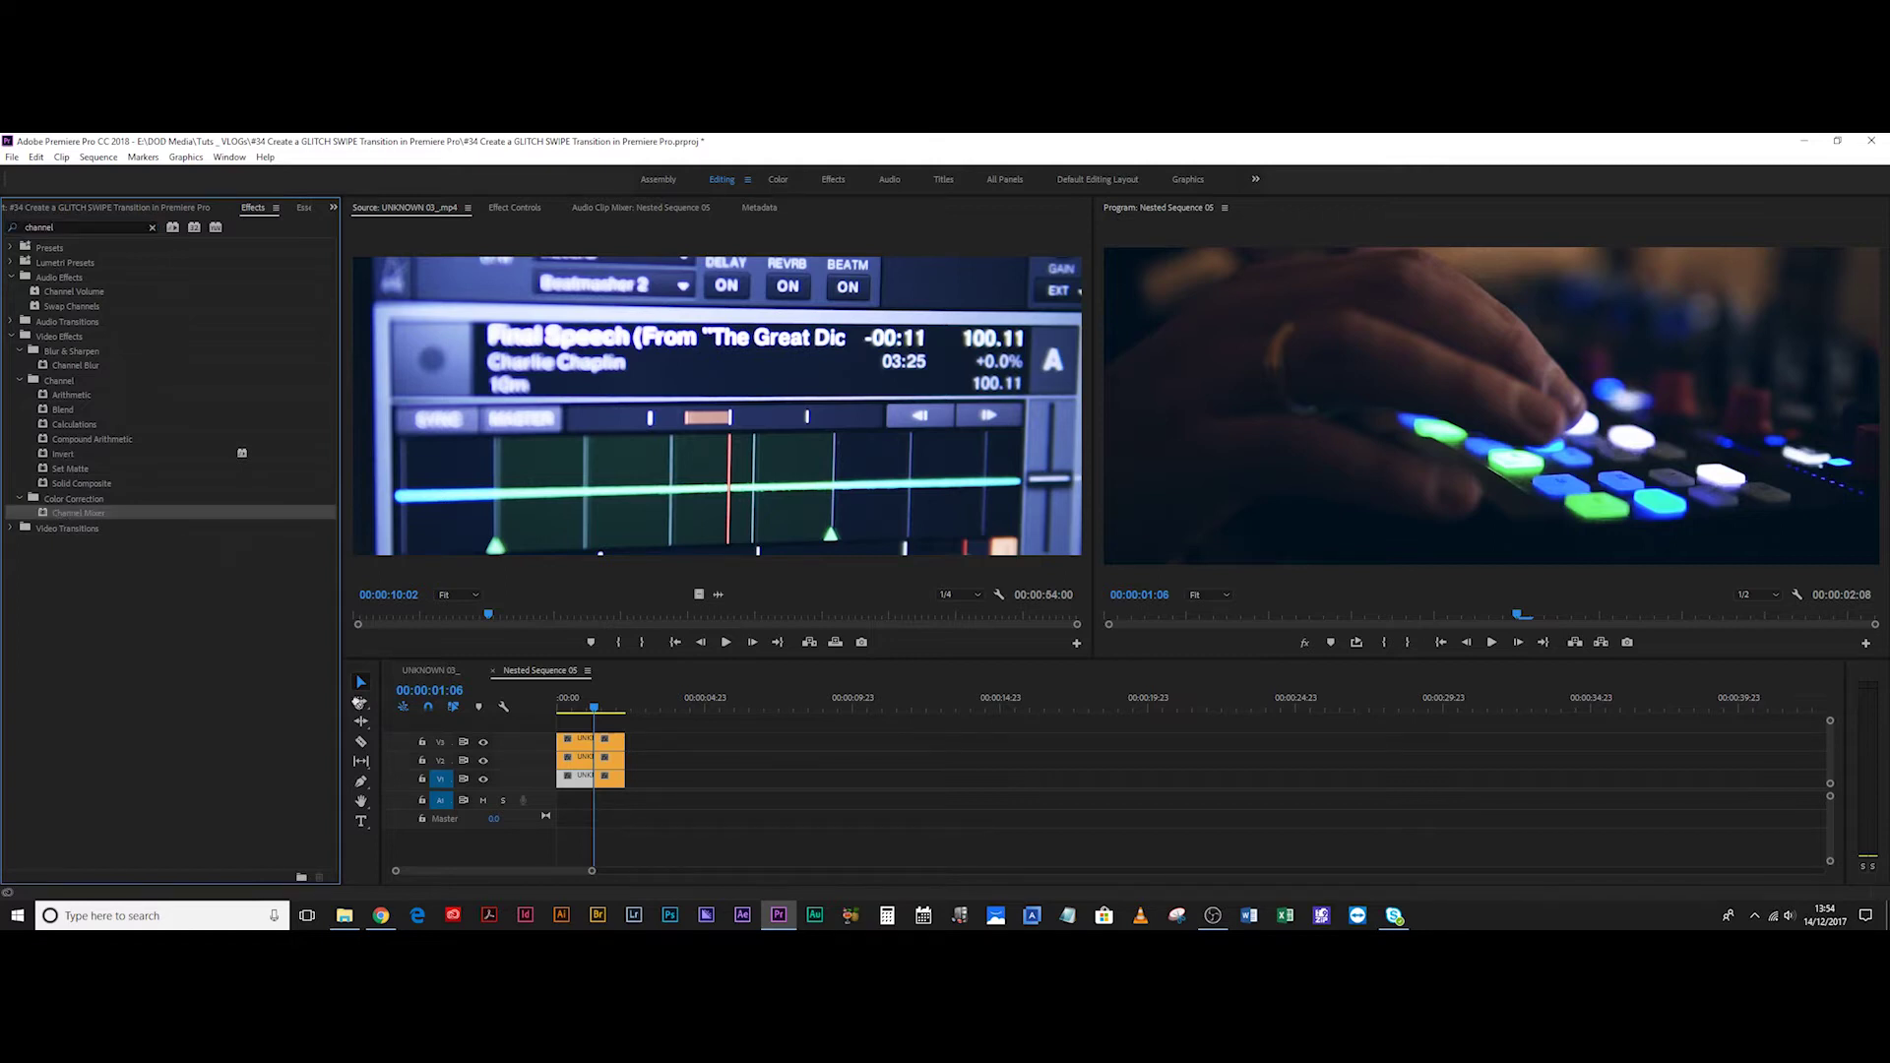
pyautogui.click(518, 209)
# Set this copy's Channel Mixer Red-Red and Blue-Blue to 0.
pyautogui.scroll(-2, 699, 463)
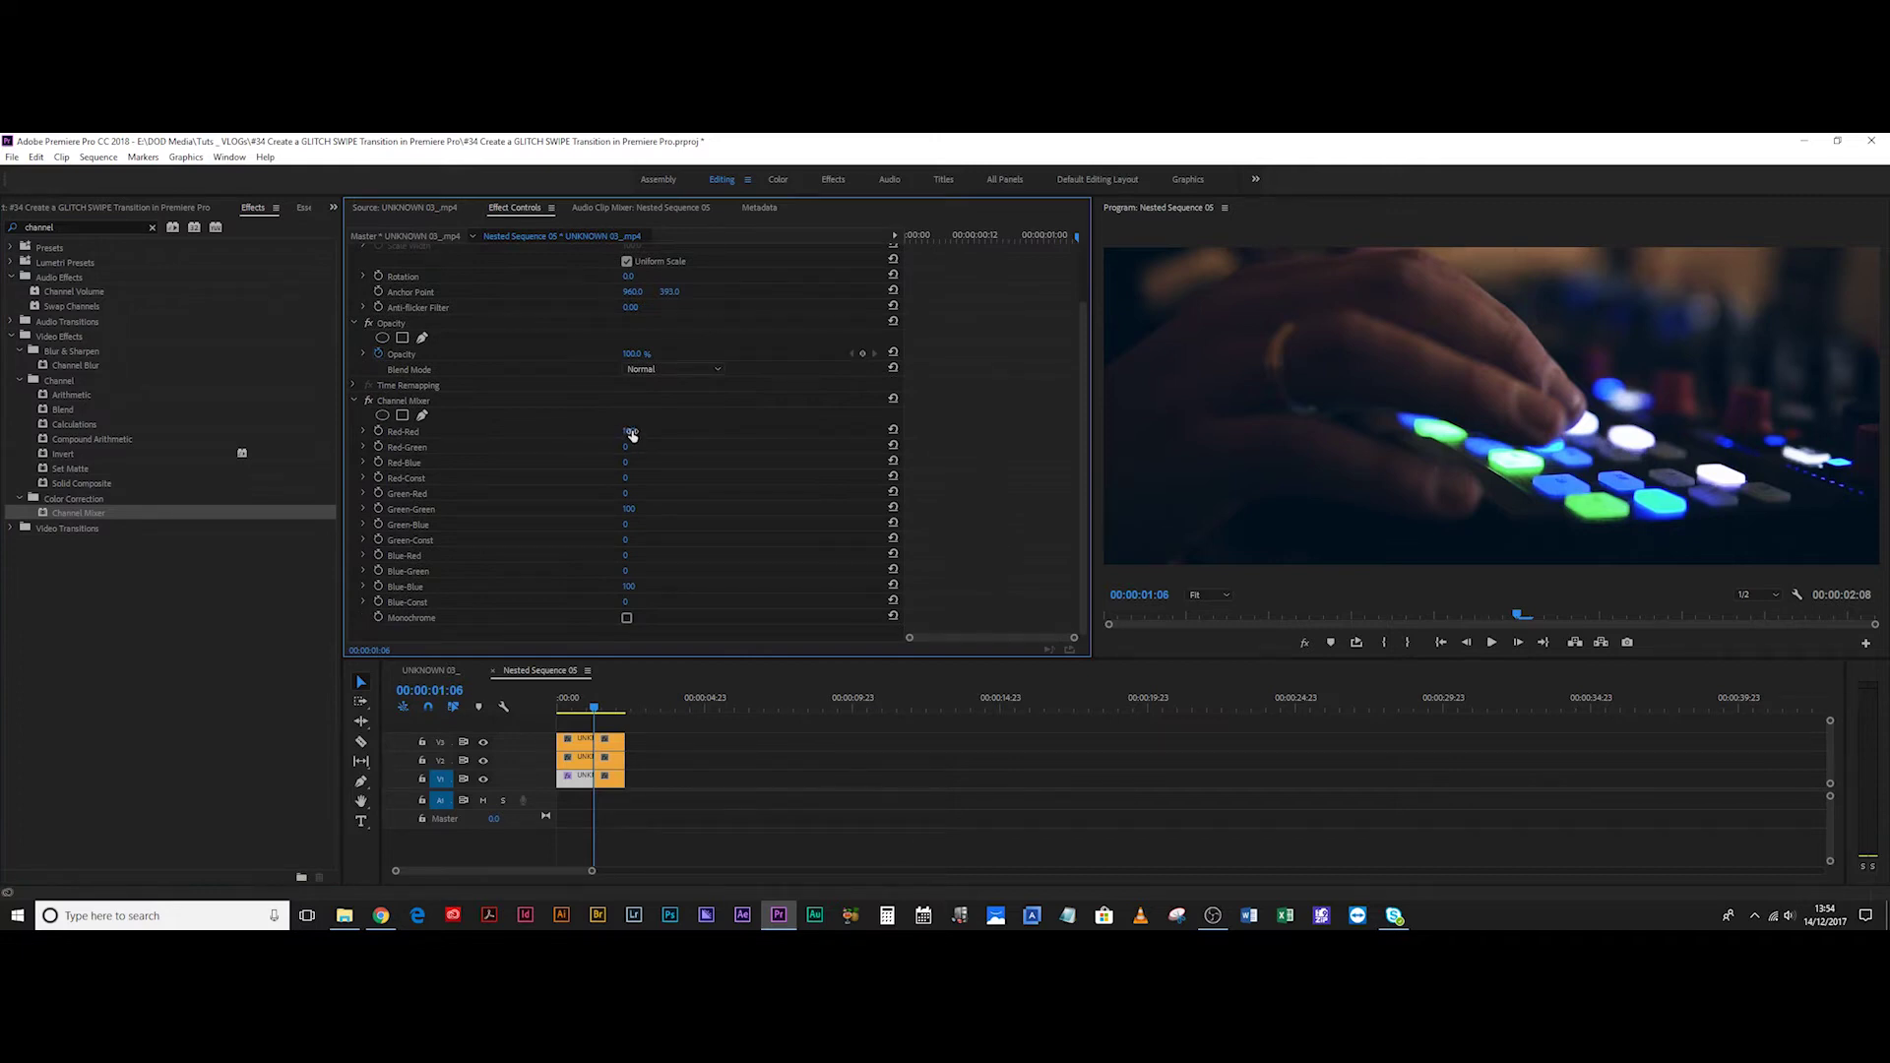
pyautogui.write('0')
pyautogui.press('Return')
pyautogui.click(631, 587)
pyautogui.write('0')
pyautogui.press('Return')
# Set the copy's Opacity blend mode to Screen, then select the bottom V1 copy.
pyautogui.scroll(2, 591, 325)
pyautogui.click(672, 438)
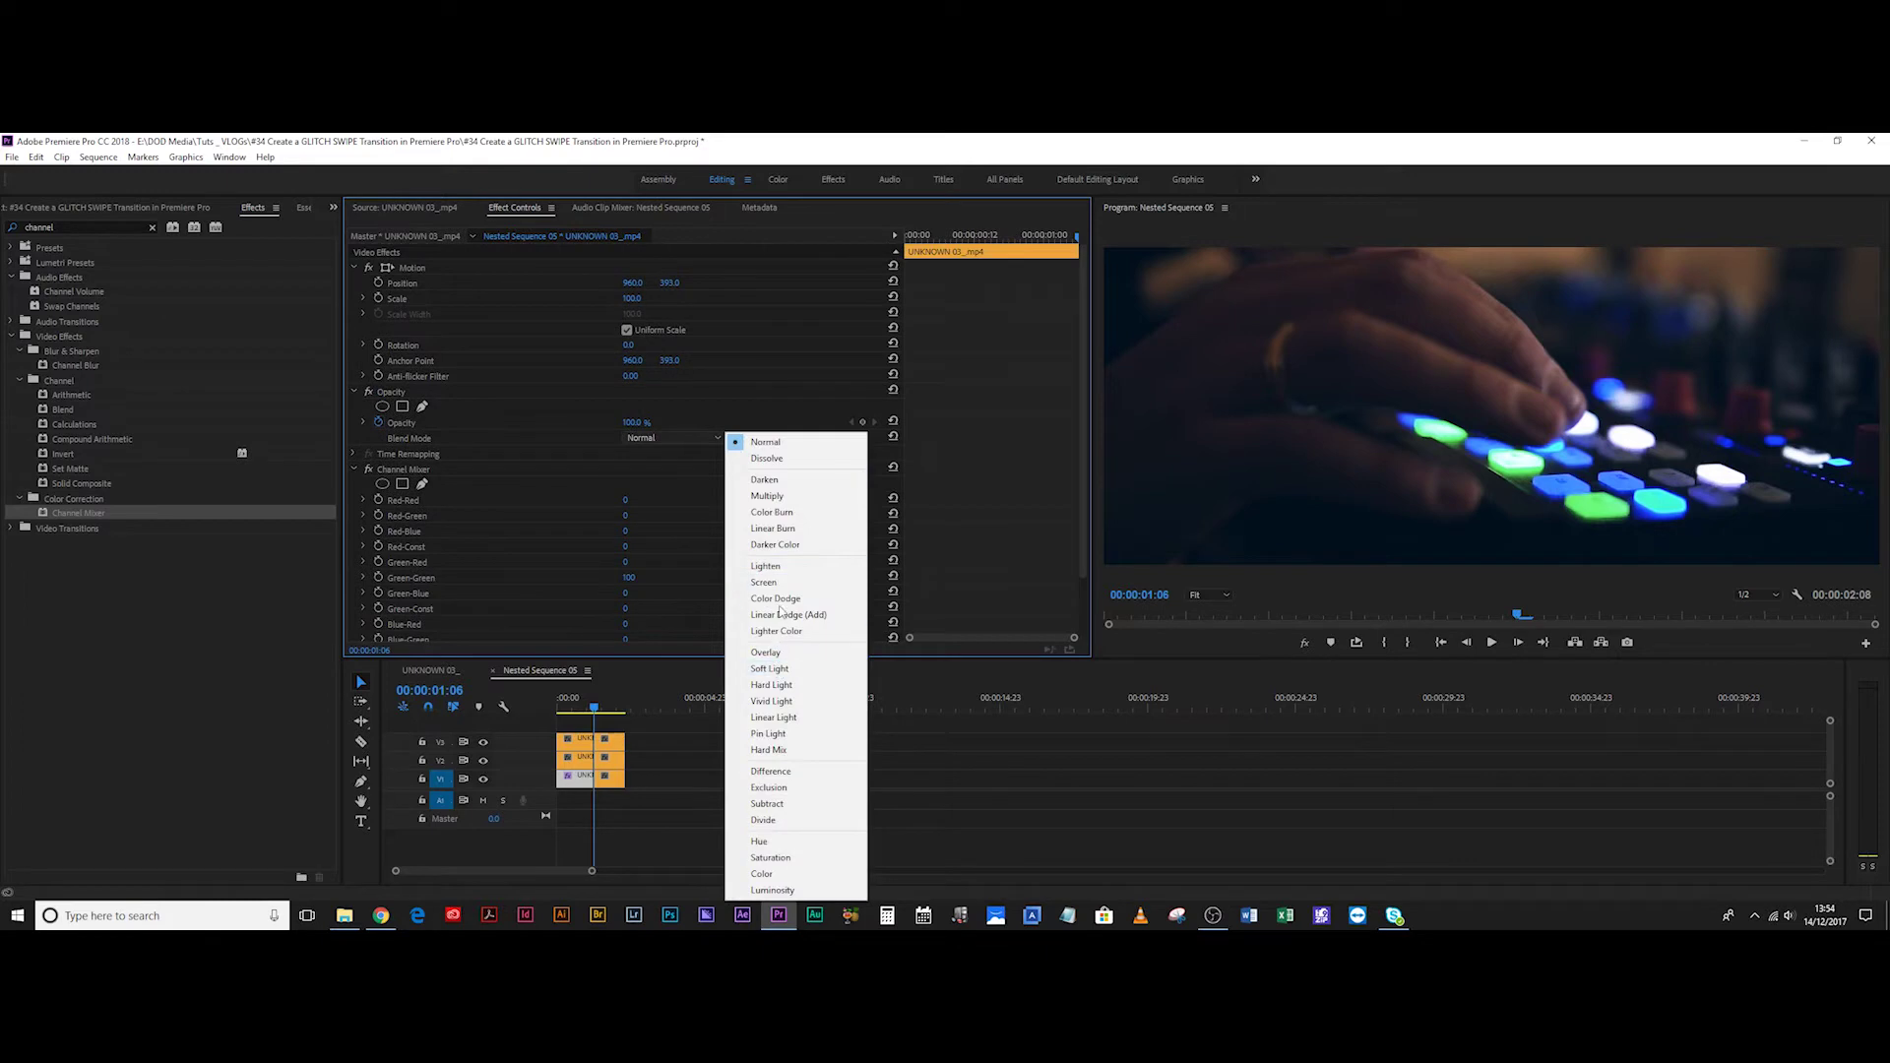
pyautogui.click(773, 581)
pyautogui.click(583, 817)
pyautogui.click(575, 784)
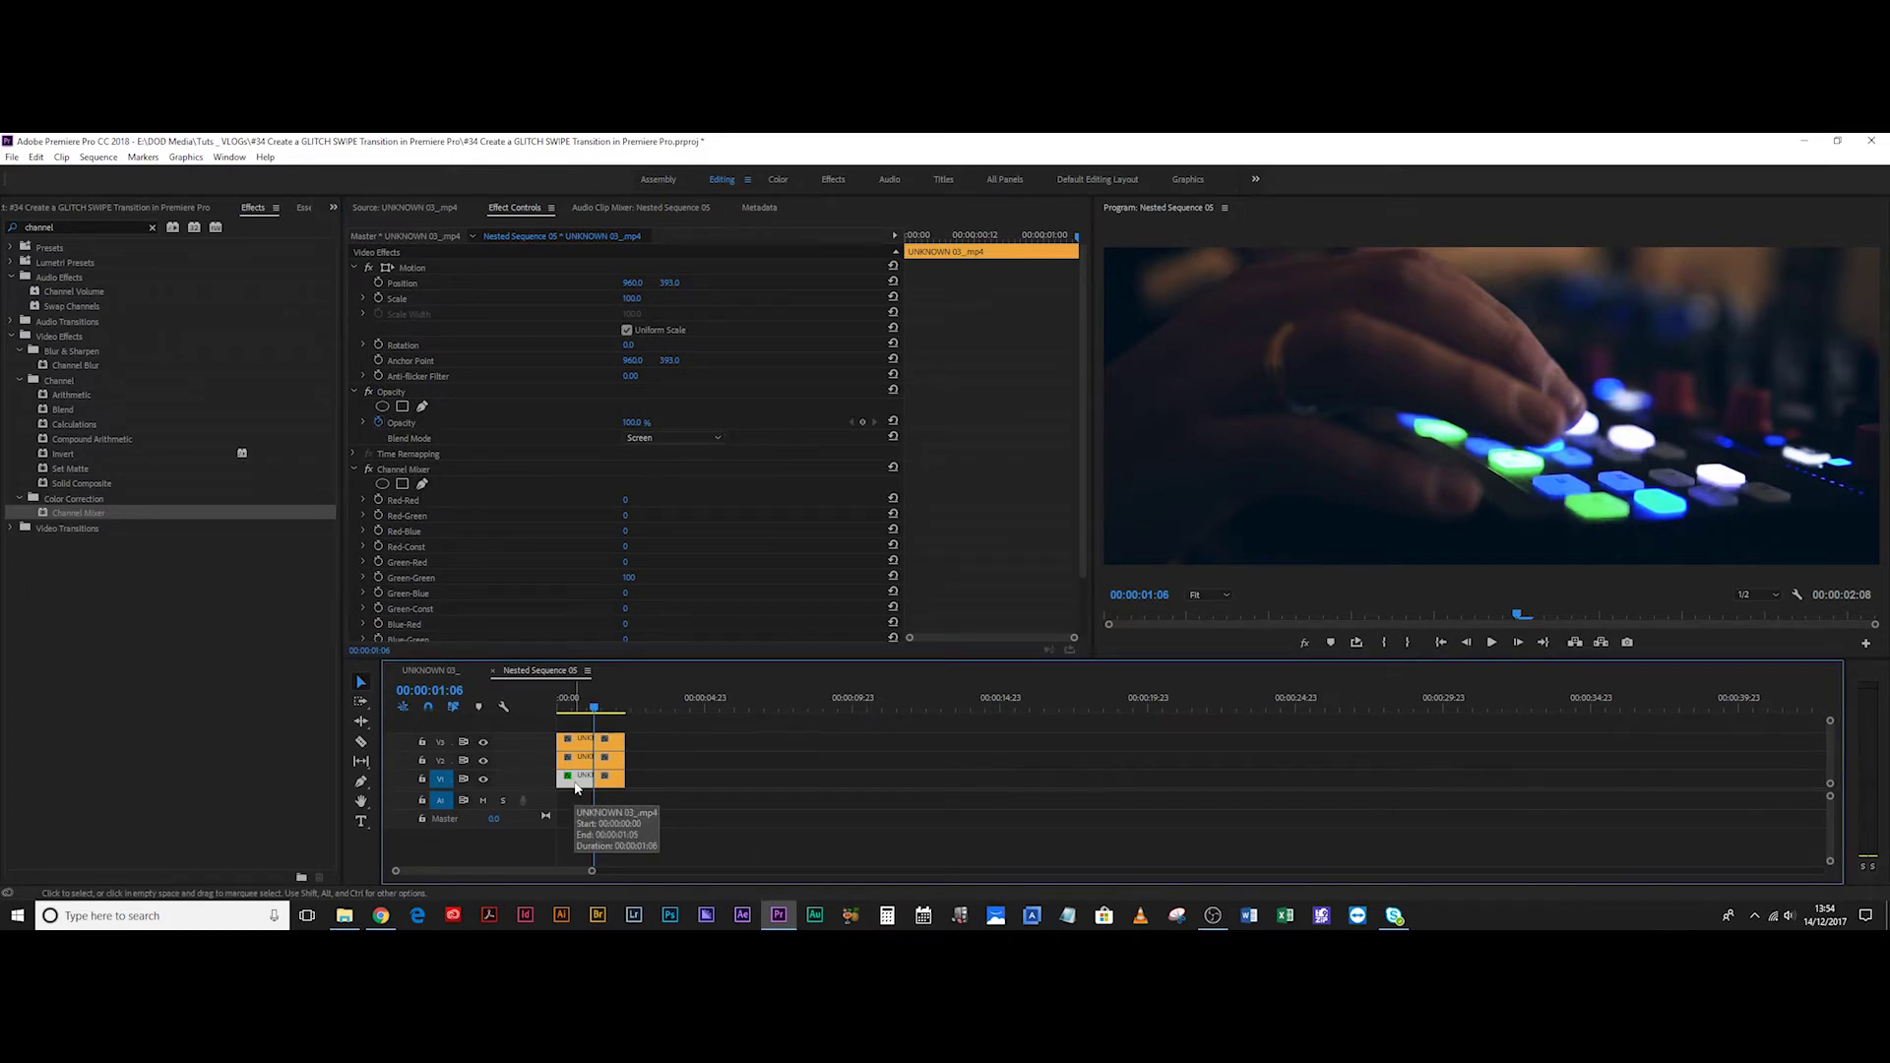
pyautogui.hotkey('ctrl', 'z')
pyautogui.hotkey('ctrl', 'z')
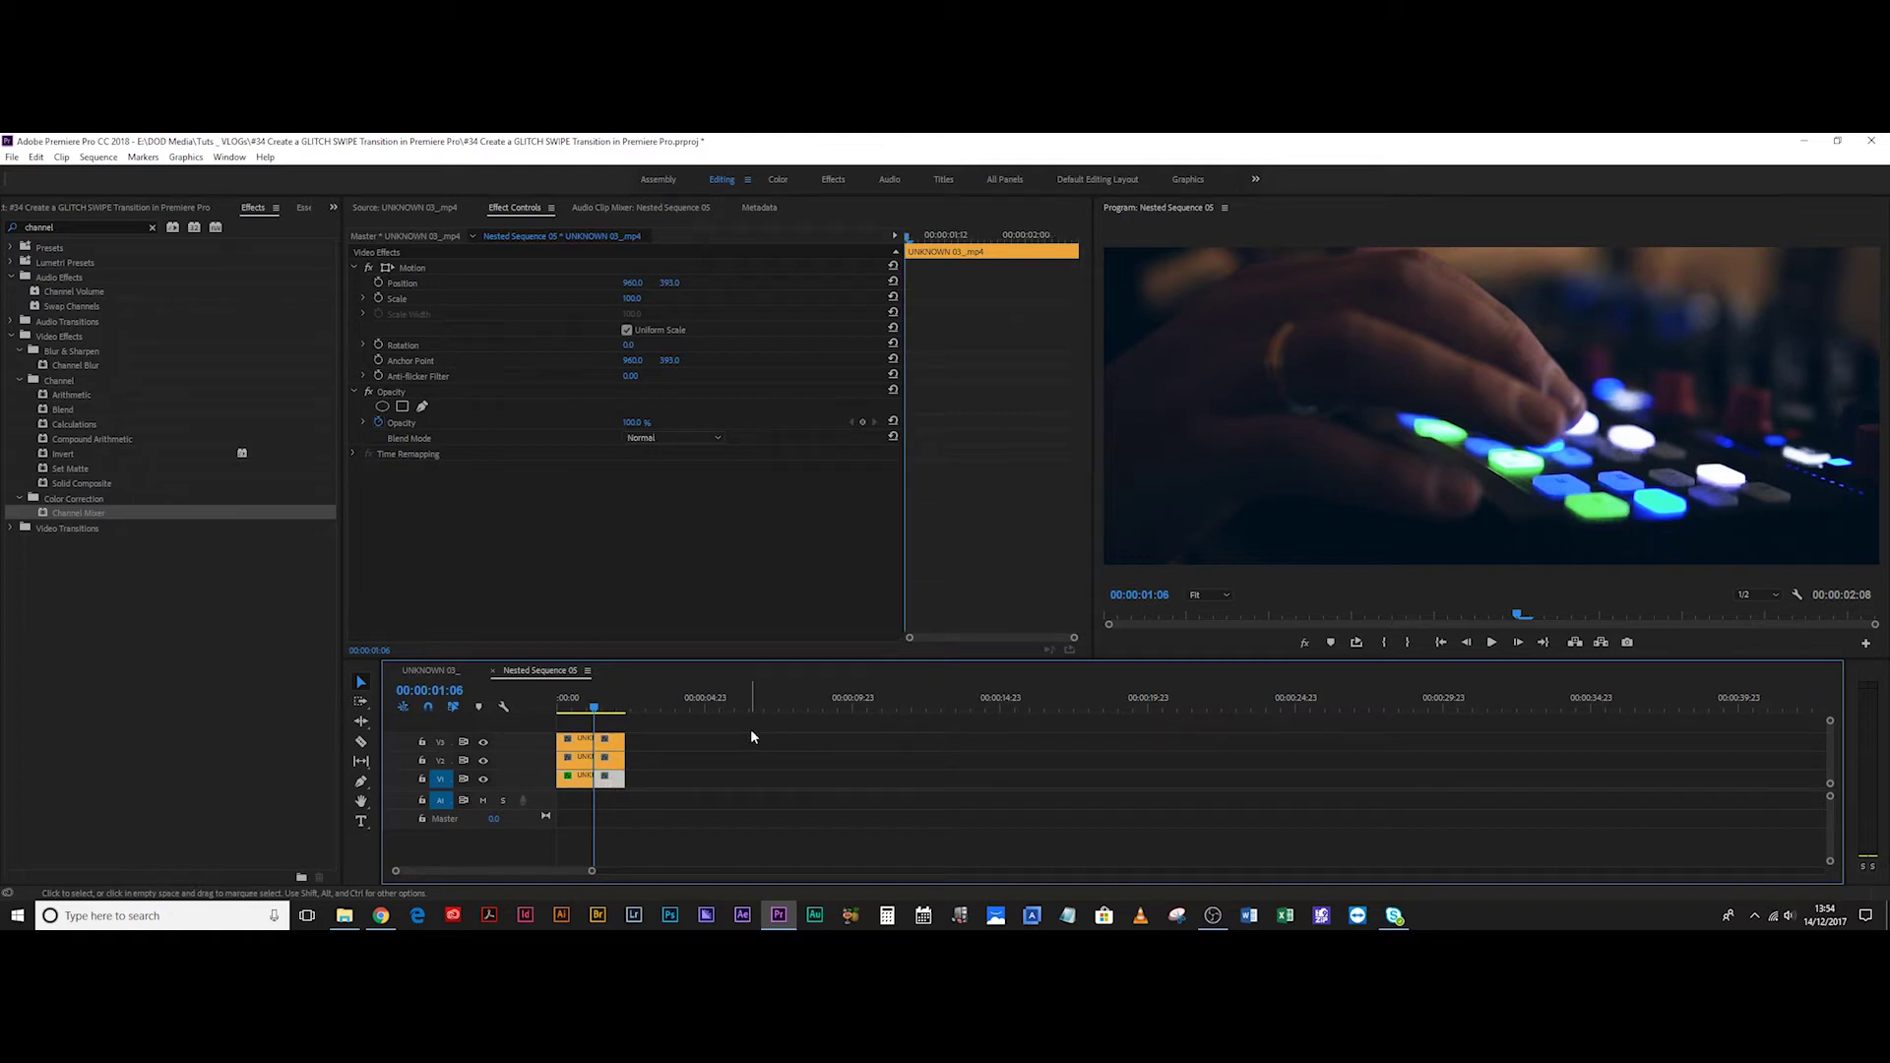
# Paste the copied attributes onto a copy with Motion excluded.
pyautogui.hotkey('ctrl', 'alt', 'v')
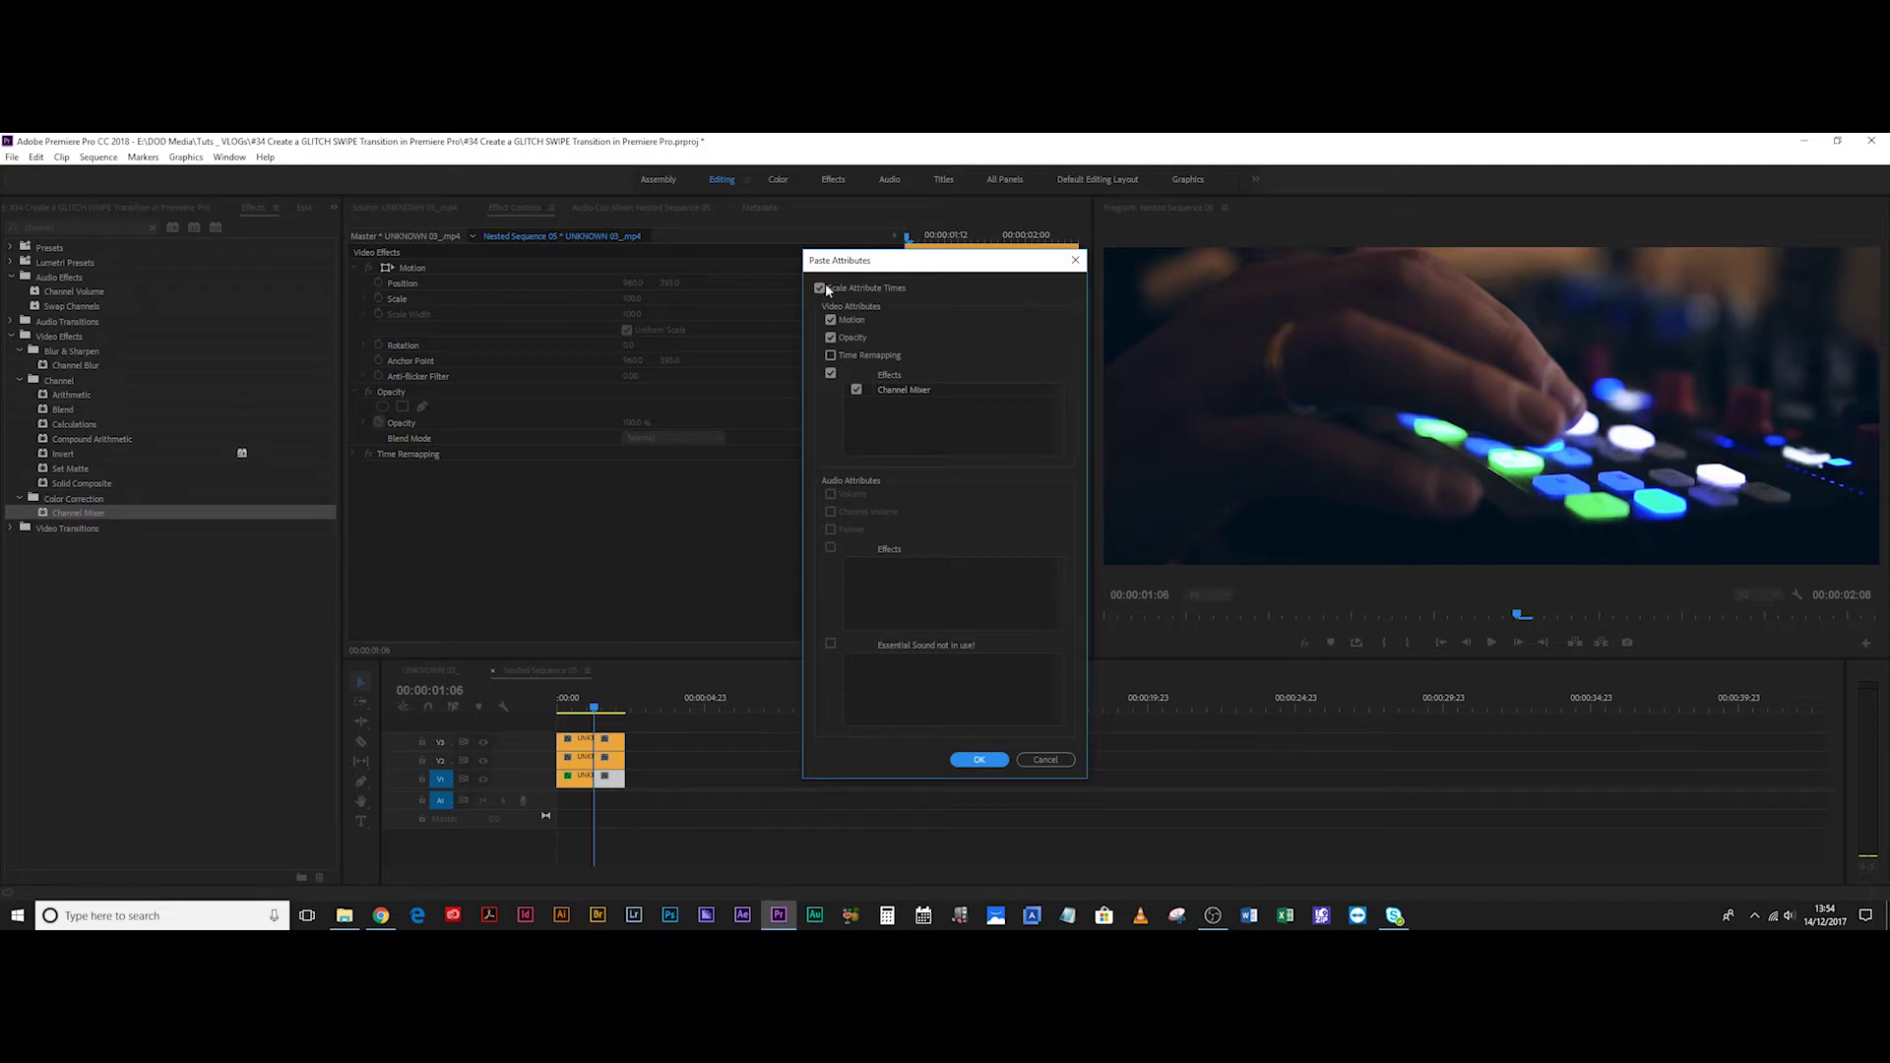
pyautogui.click(832, 321)
pyautogui.click(993, 760)
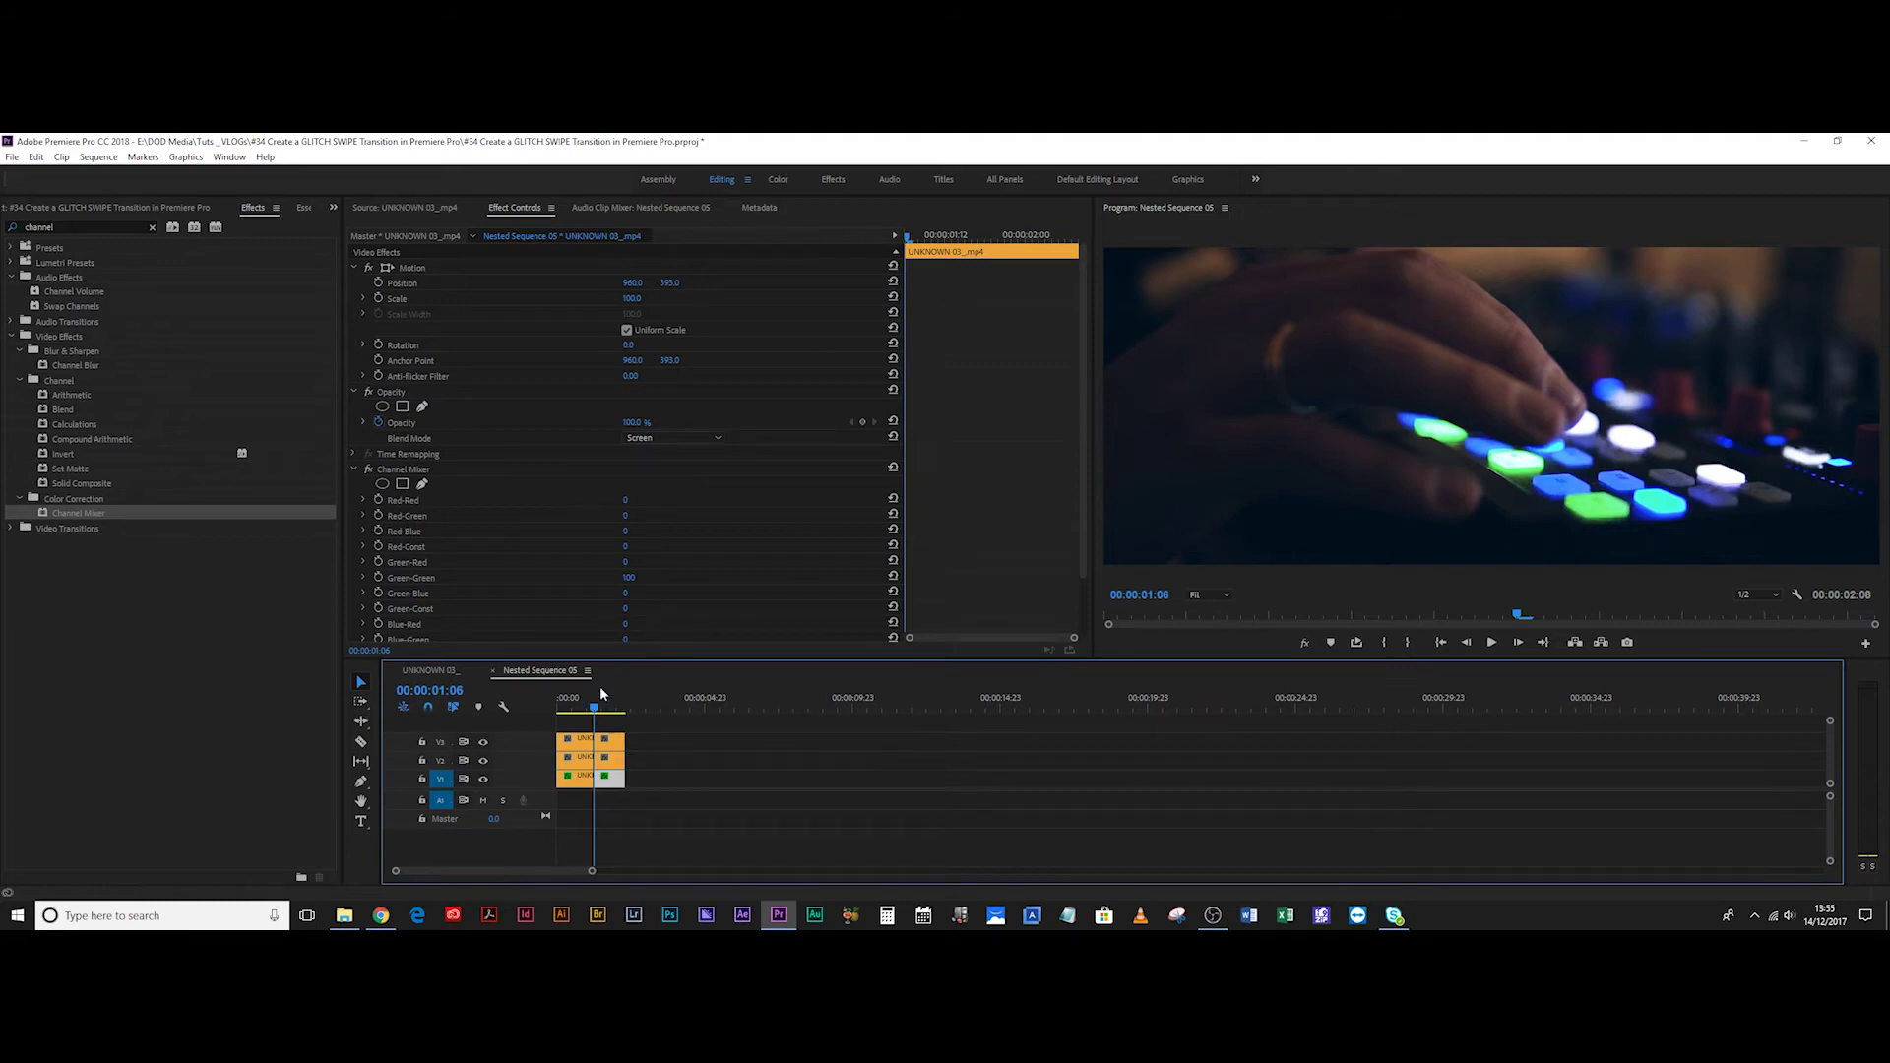
# Paste the Channel Mixer and Screen opacity onto the V2 and V3 clips together.
pyautogui.moveTo(650, 754); pyautogui.dragTo(602, 740)
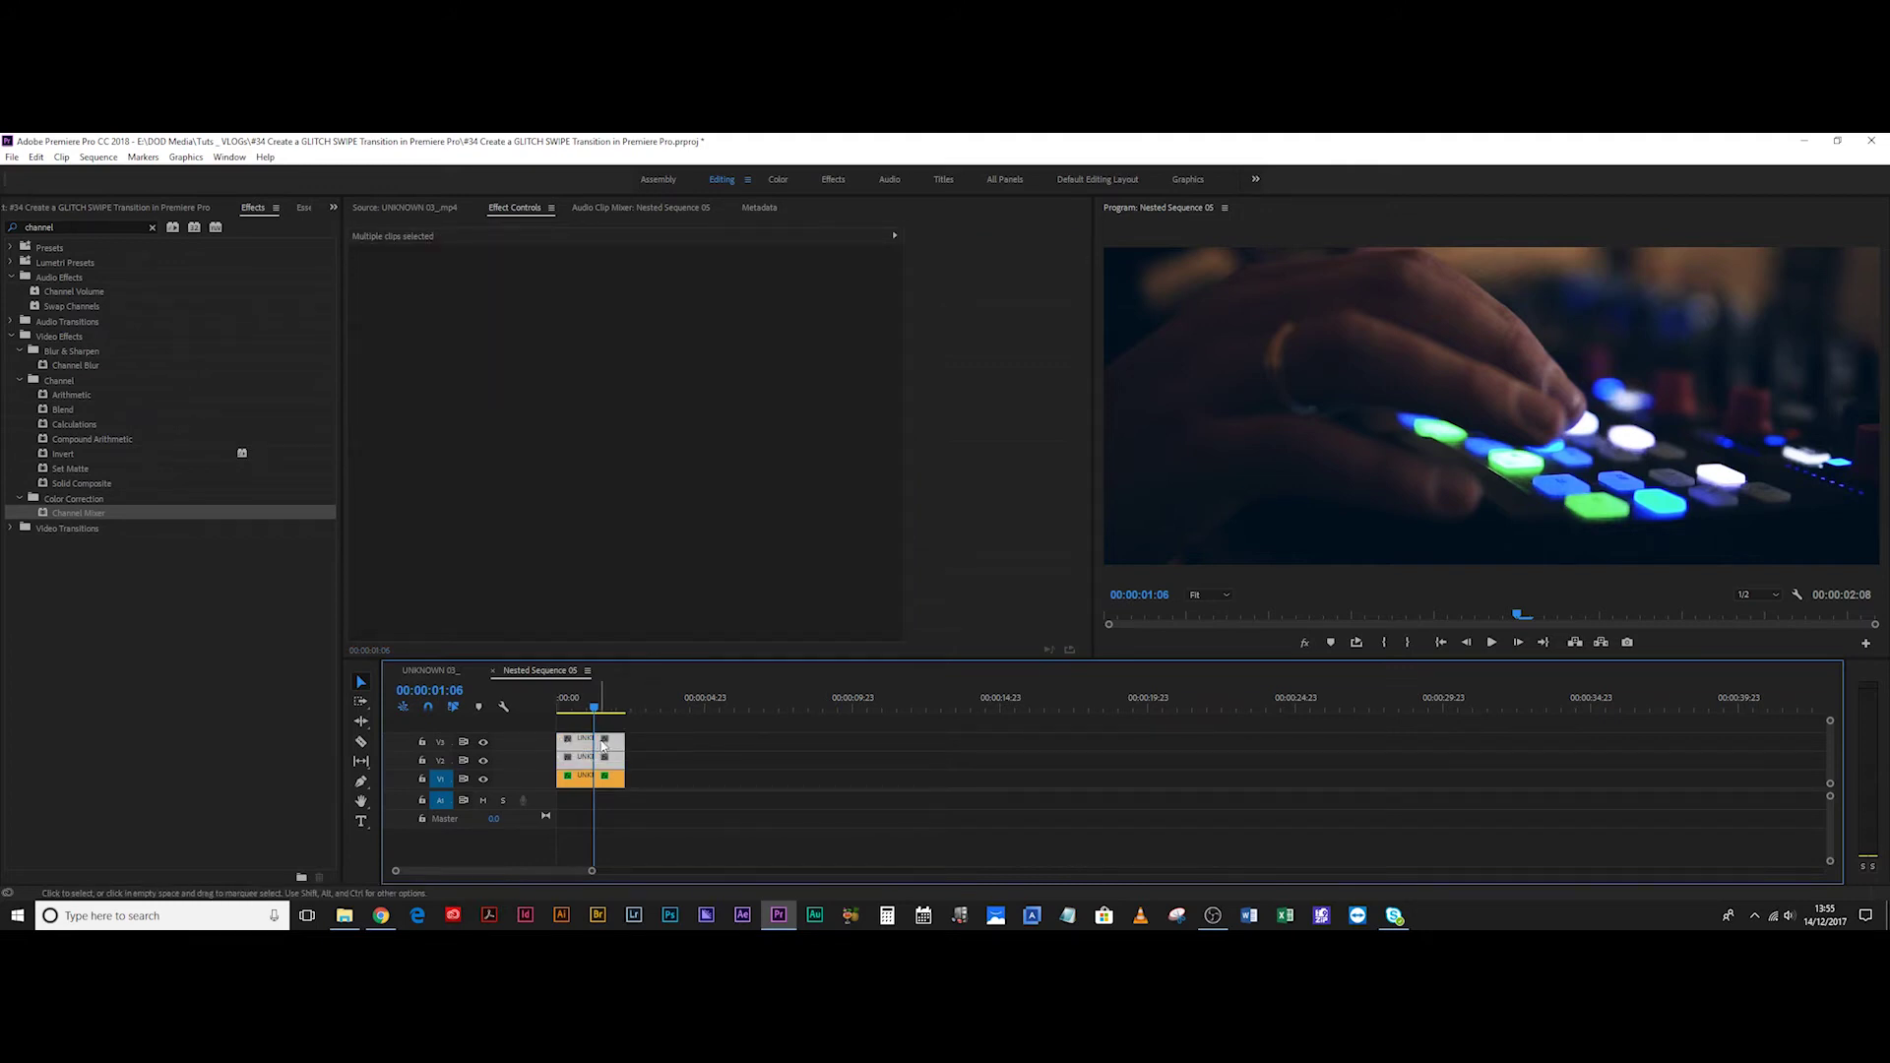
pyautogui.hotkey('ctrl', 'alt', 'v')
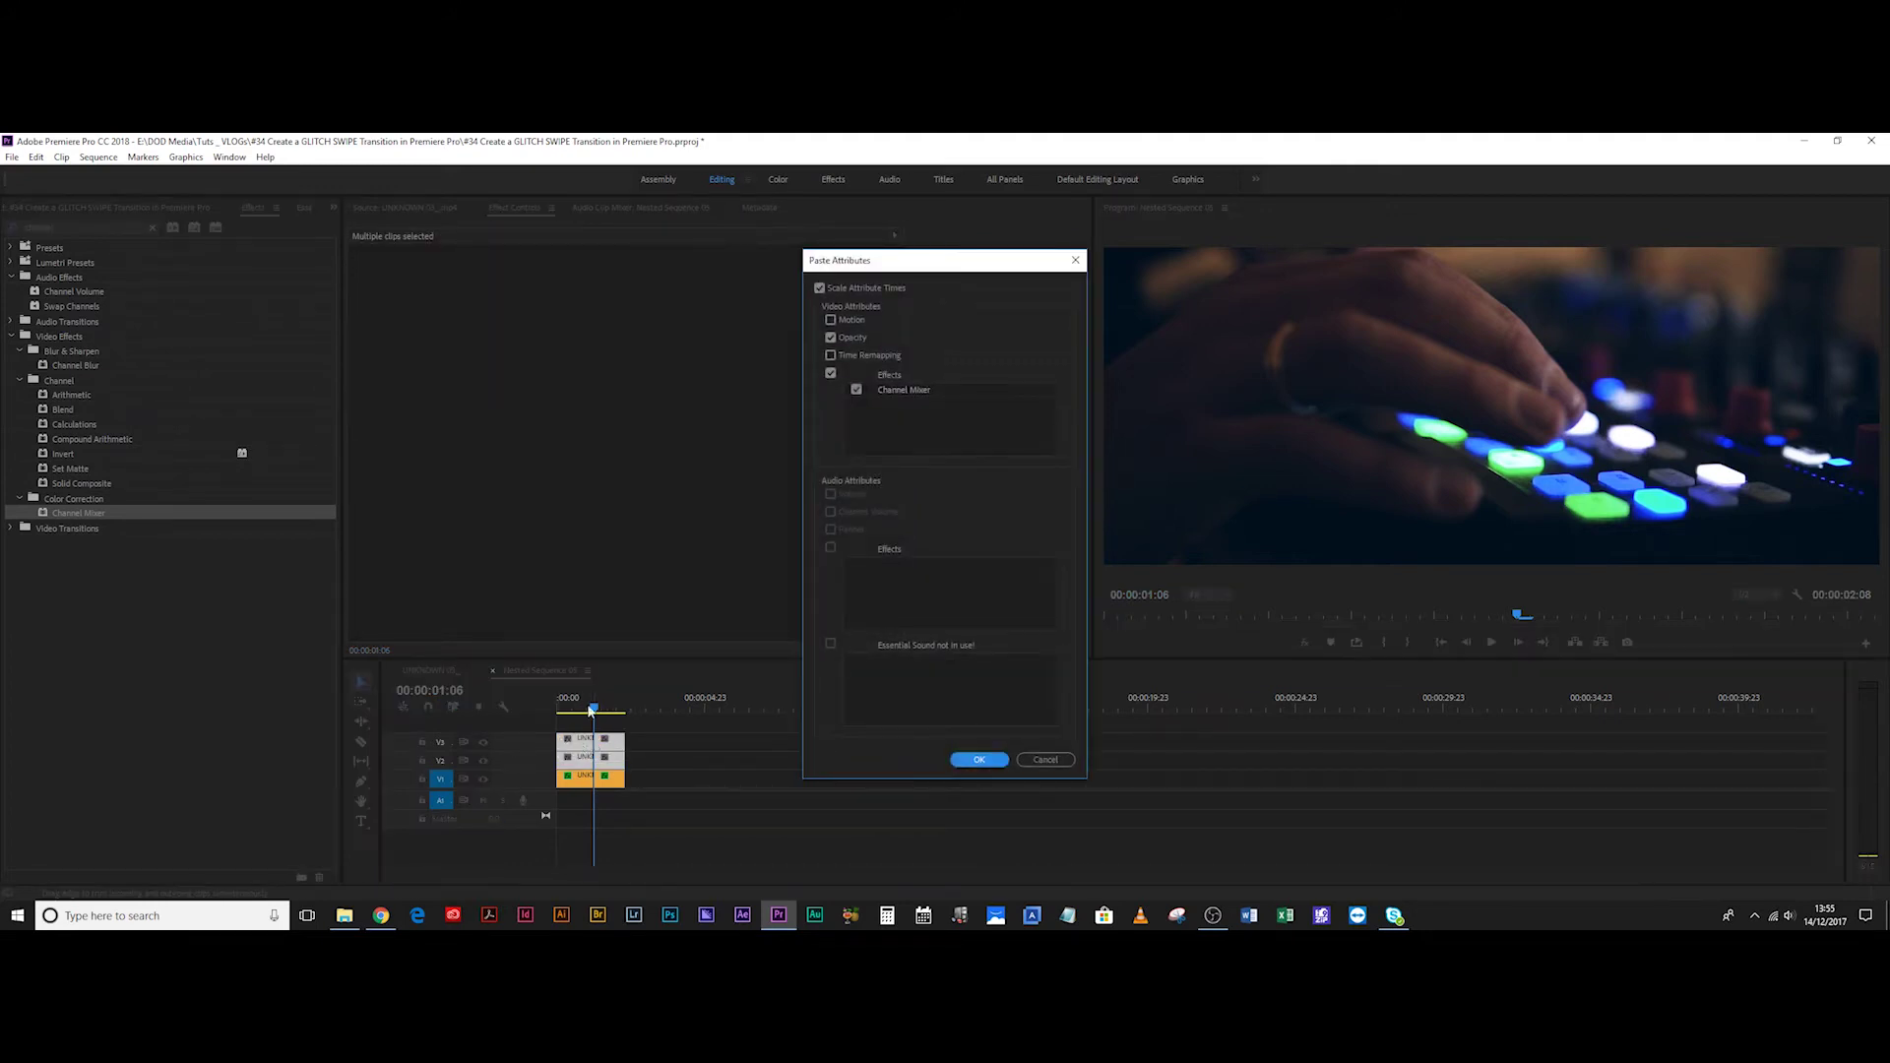
pyautogui.click(979, 760)
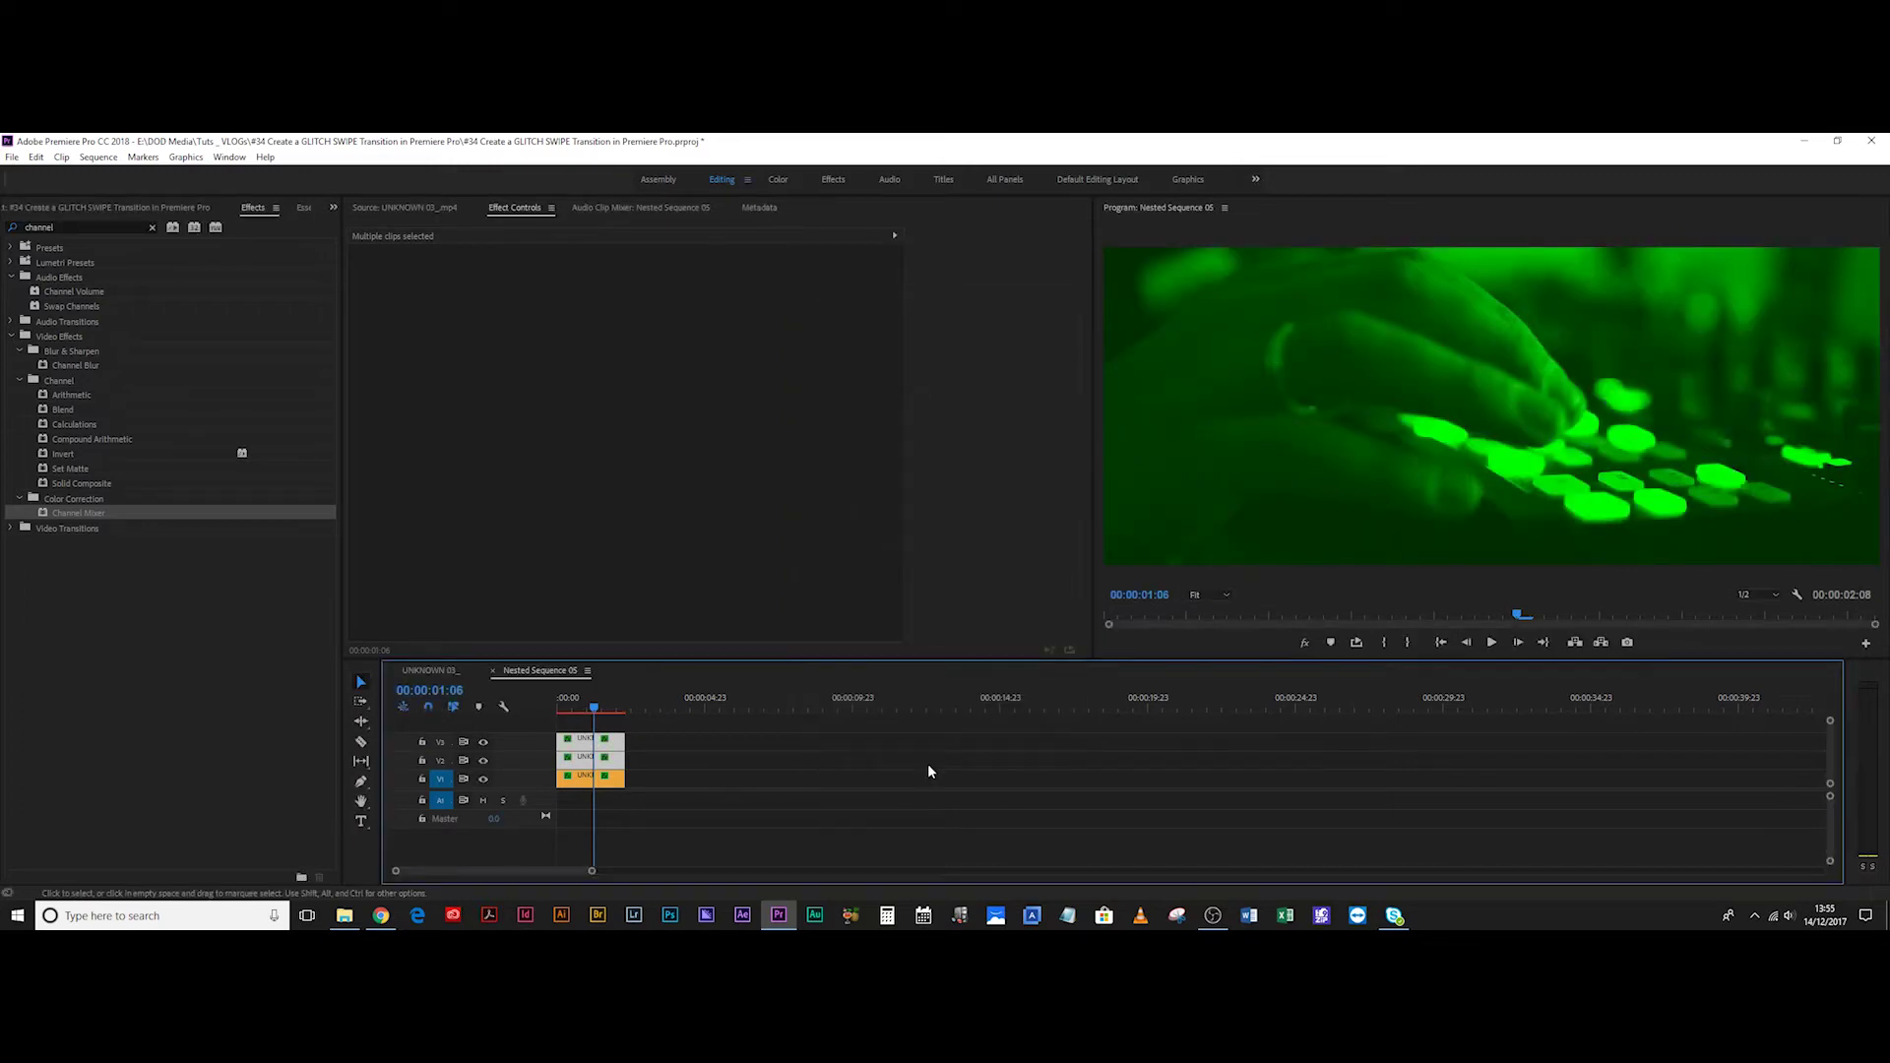
pyautogui.click(580, 706)
pyautogui.click(653, 756)
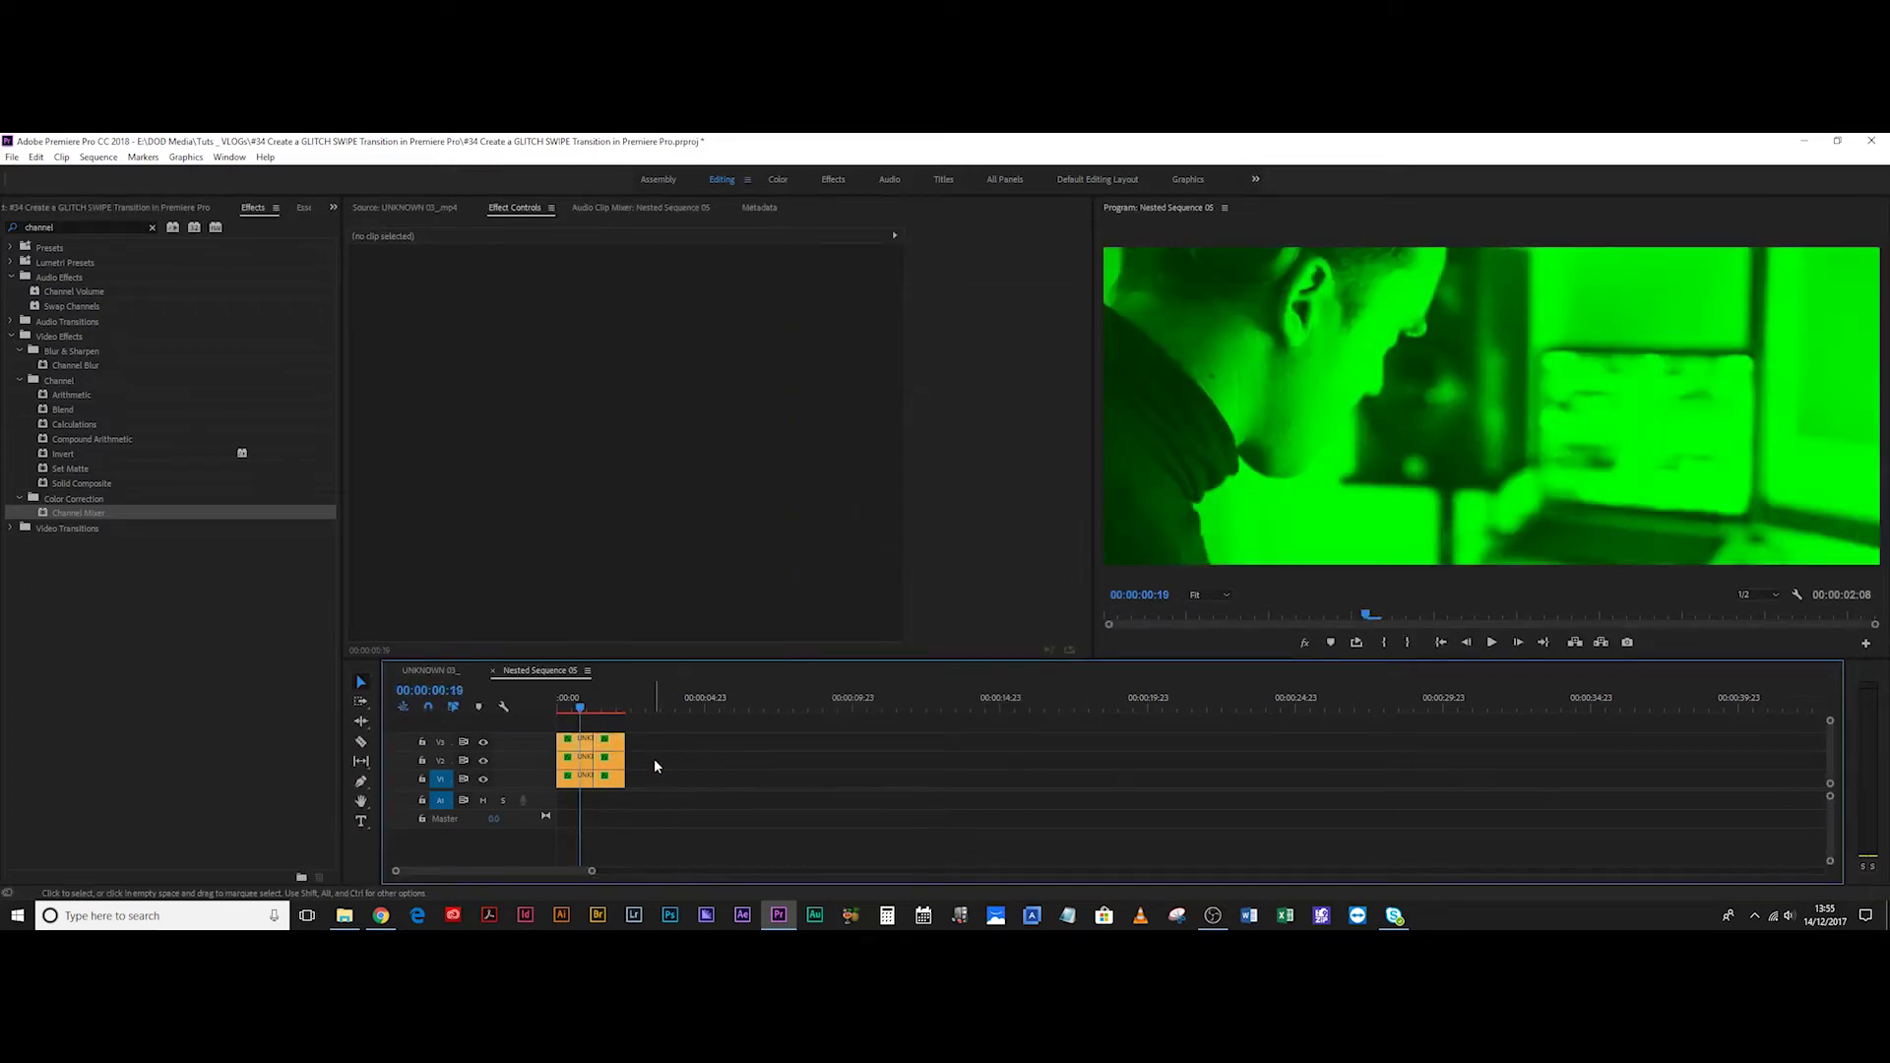
# On the first V2 clip, set Channel Mixer Green-Green to 0 and Blue-Blue to 100.
pyautogui.click(580, 760)
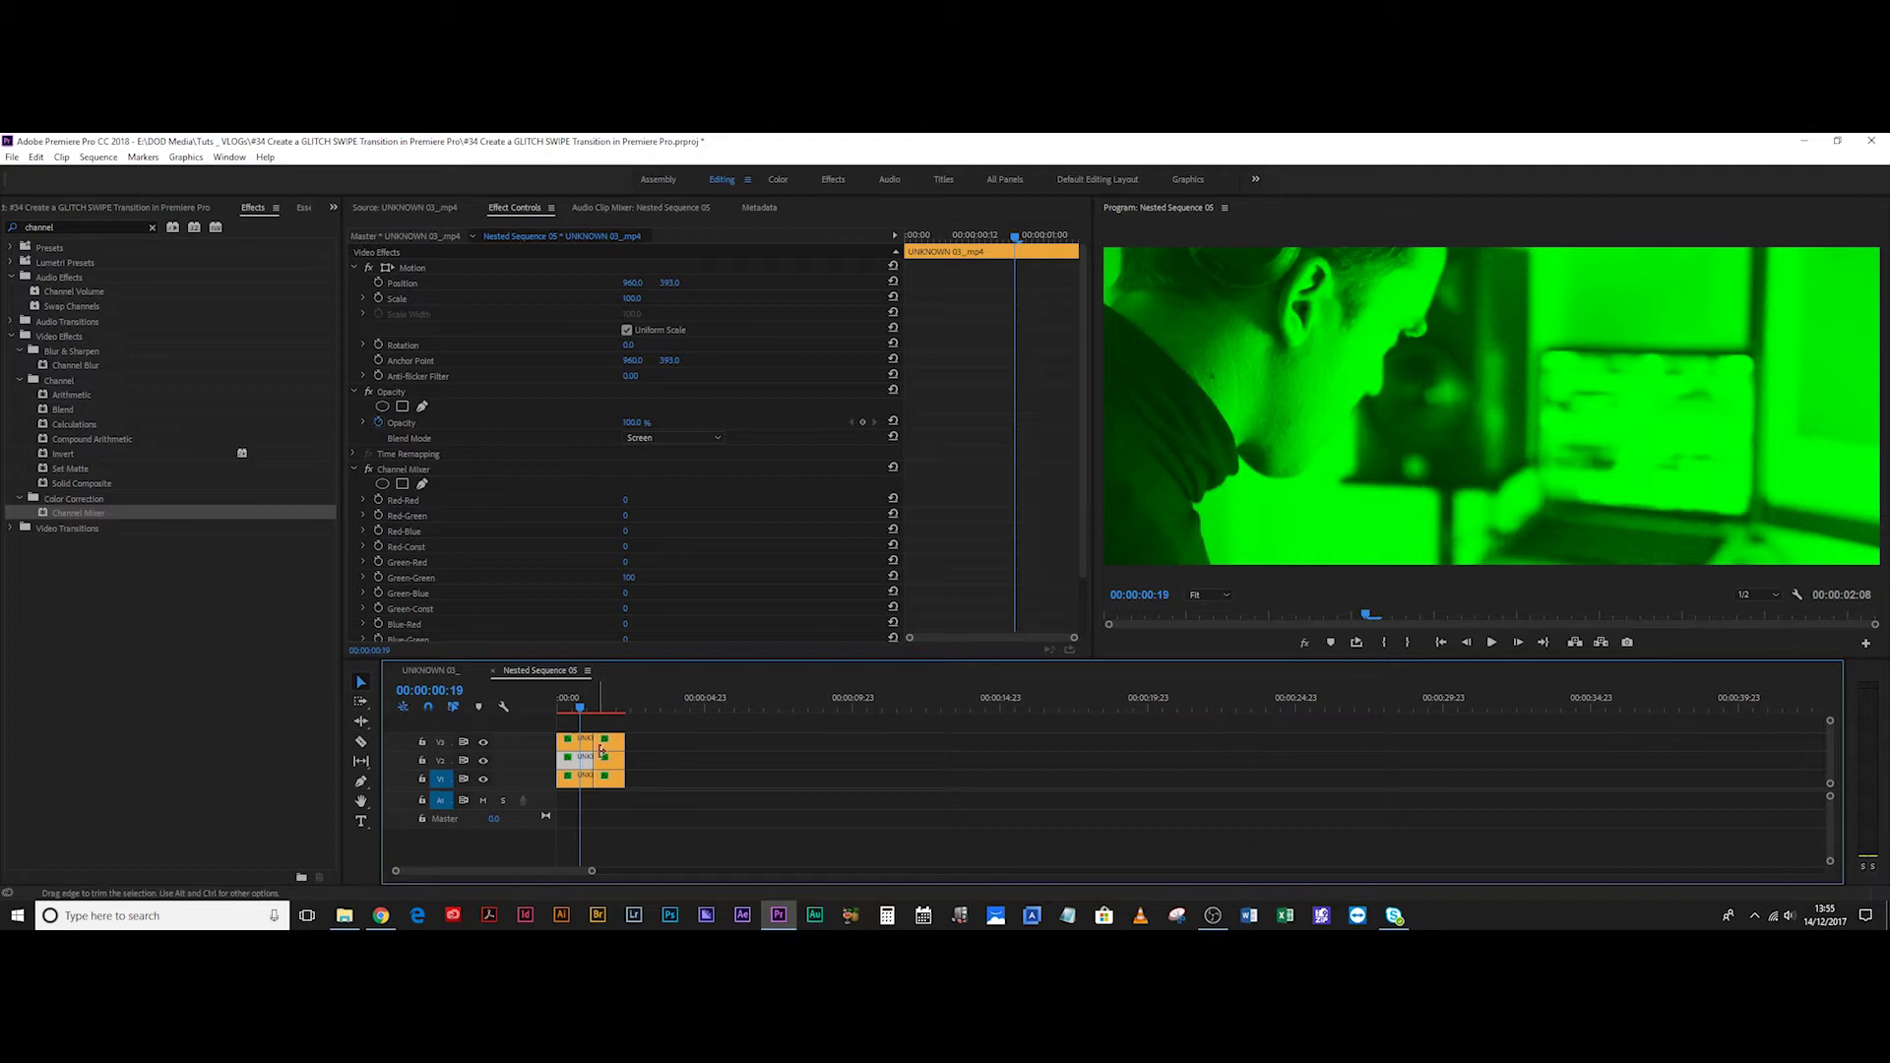
pyautogui.click(631, 579)
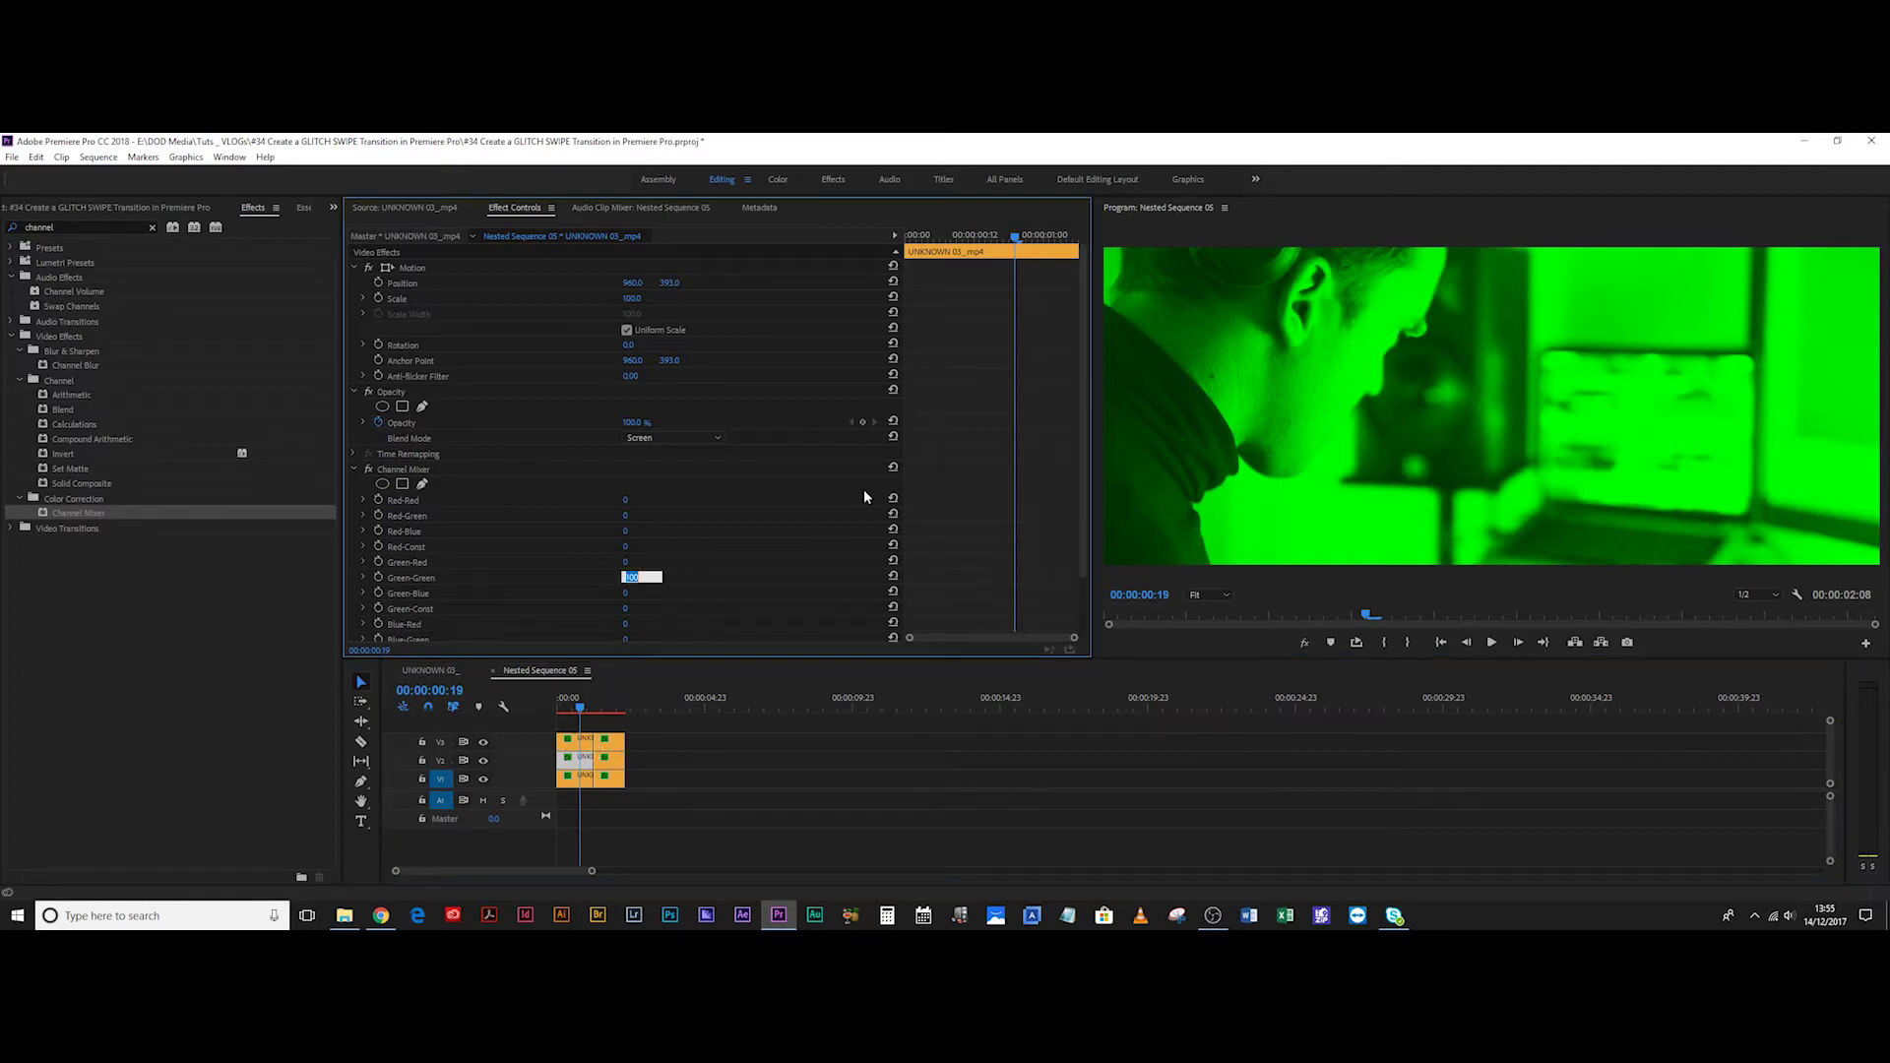
pyautogui.write('0')
pyautogui.press('Return')
pyautogui.scroll(-2, 508, 575)
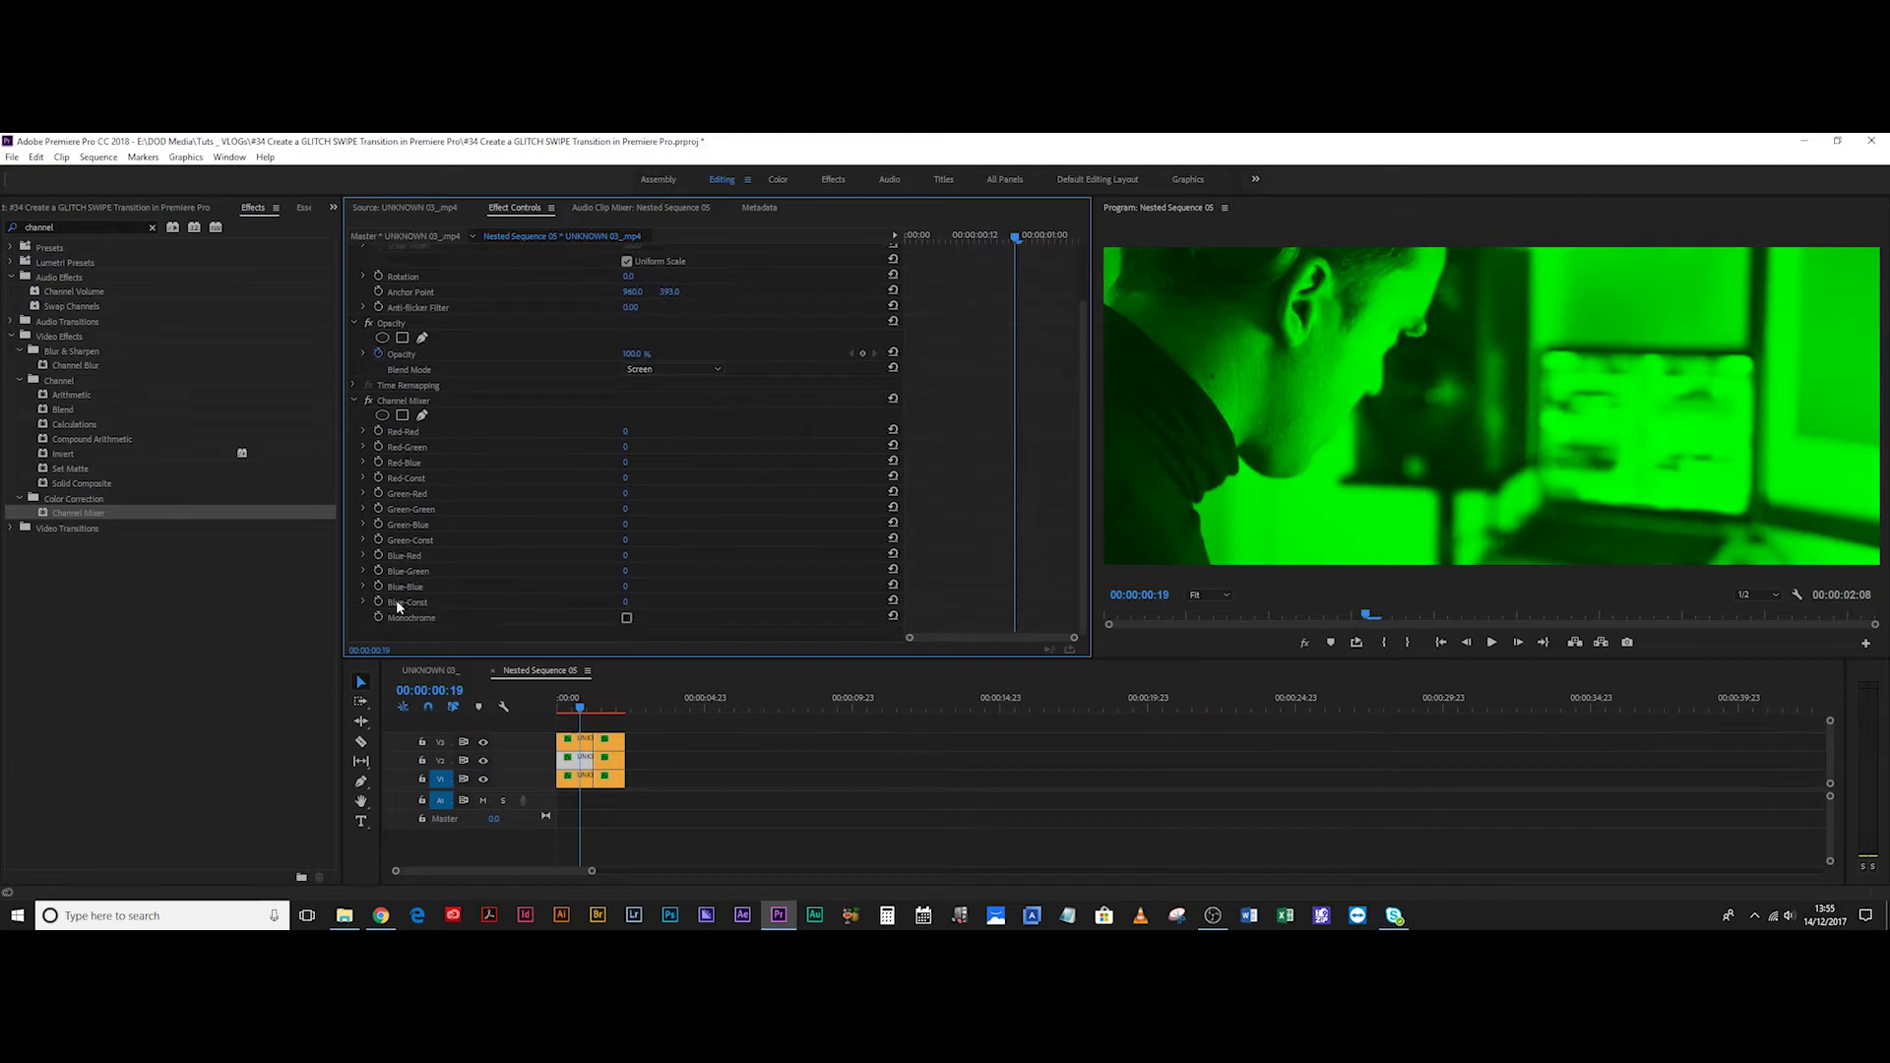
pyautogui.click(625, 585)
pyautogui.write('100')
pyautogui.press('Return')
# Give the other V2 clip the same Green-Green 0 and Blue-Blue 100.
pyautogui.click(608, 759)
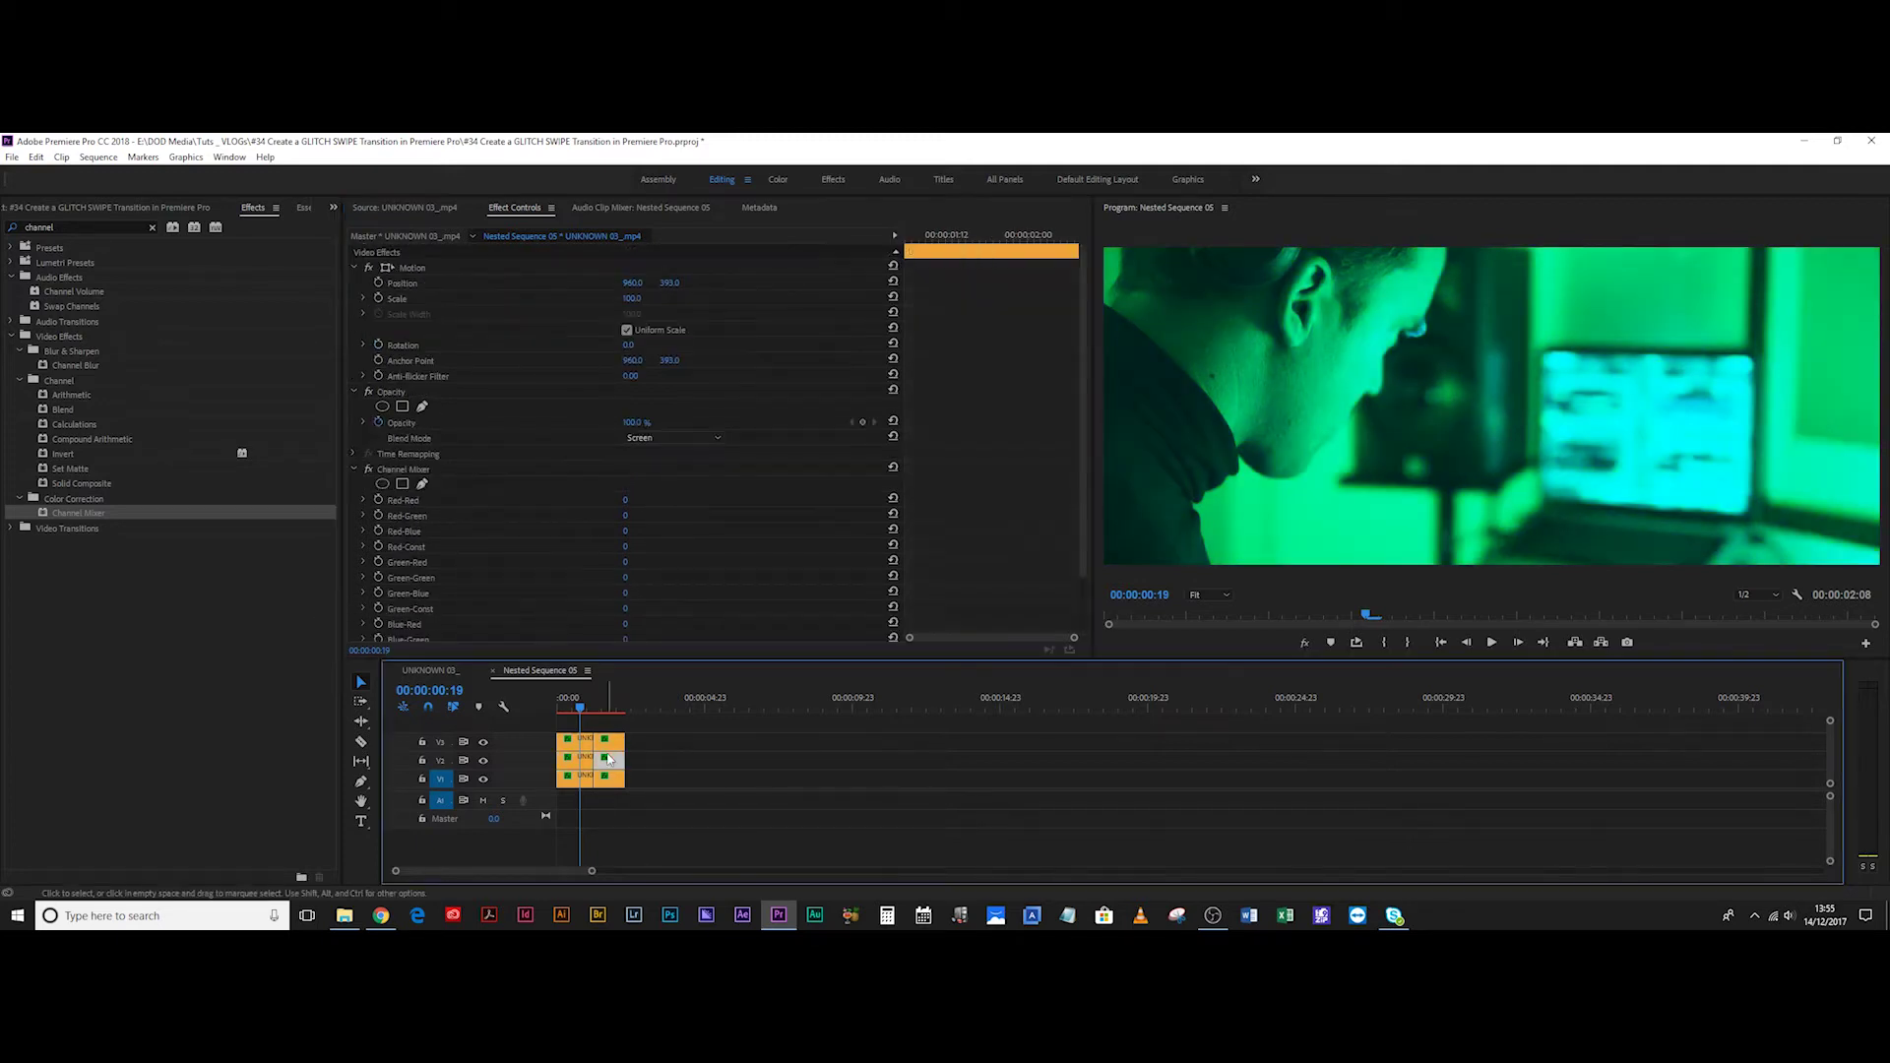
pyautogui.click(628, 578)
pyautogui.write('00')
pyautogui.press('Return')
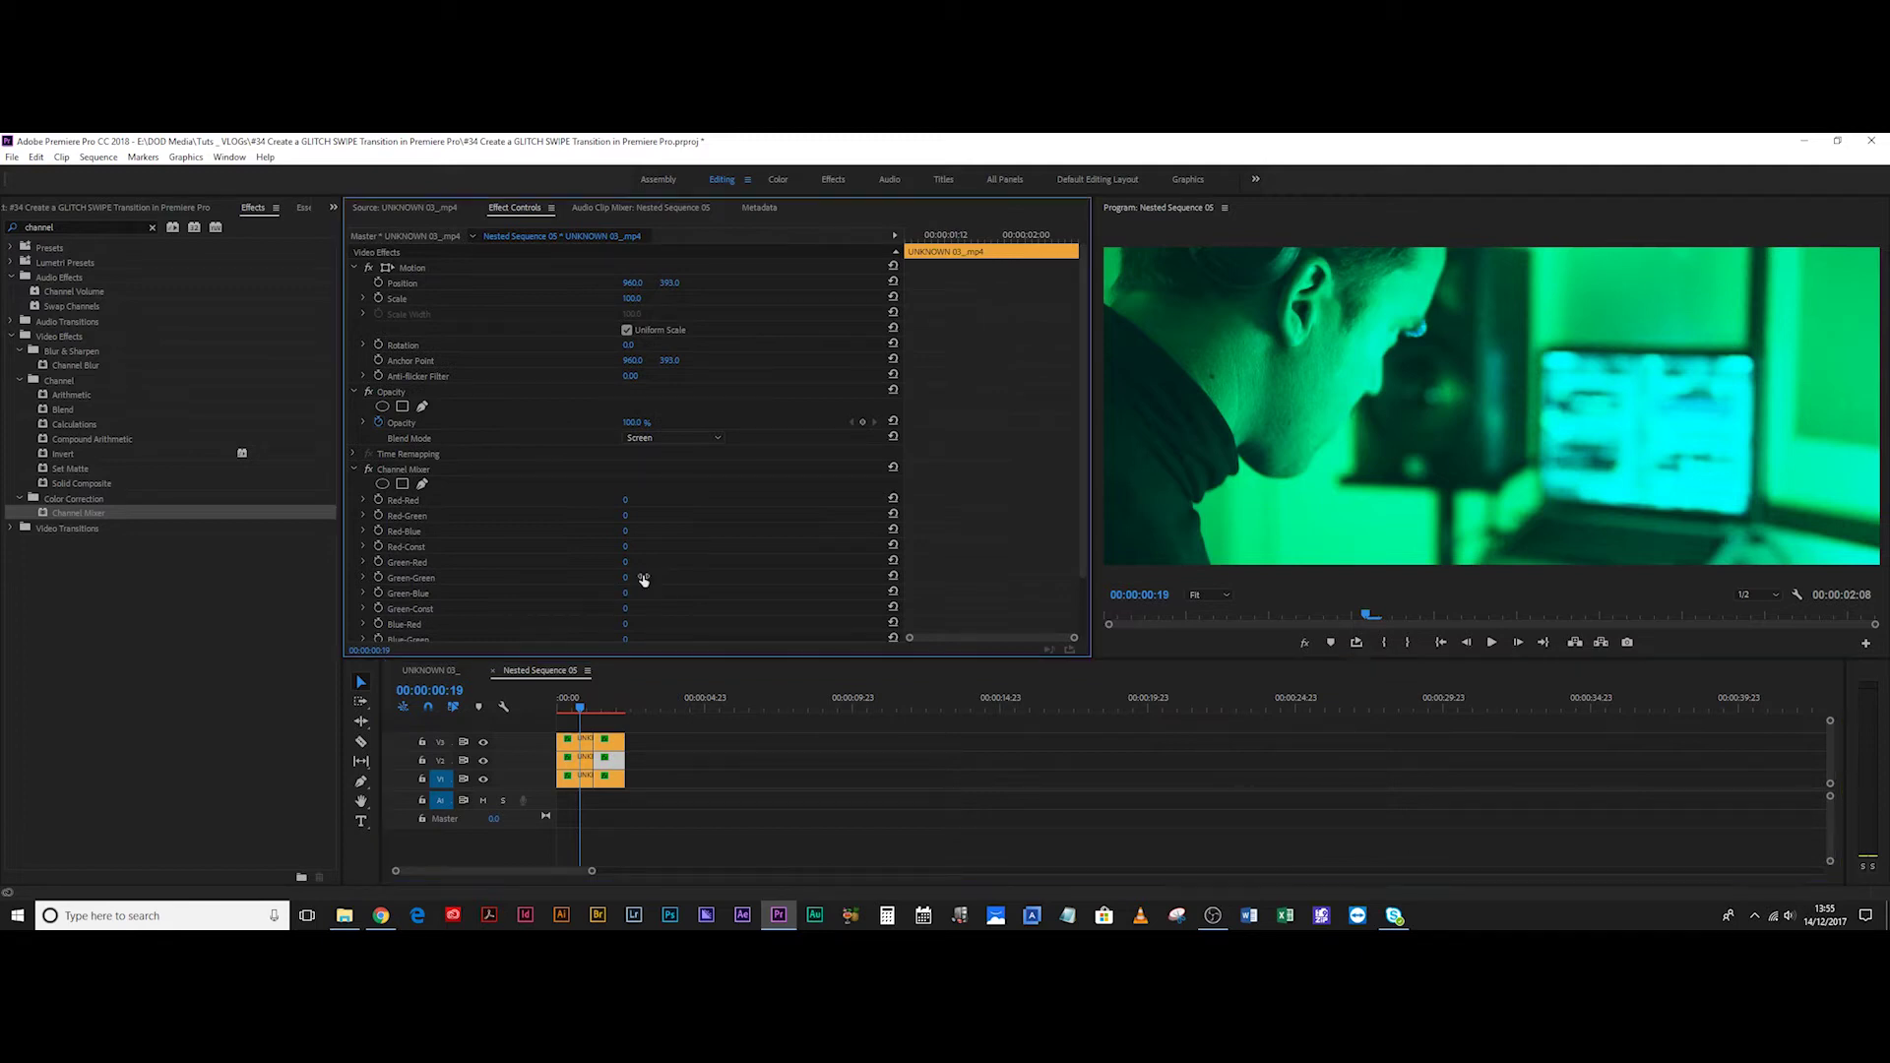
pyautogui.scroll(-2, 646, 551)
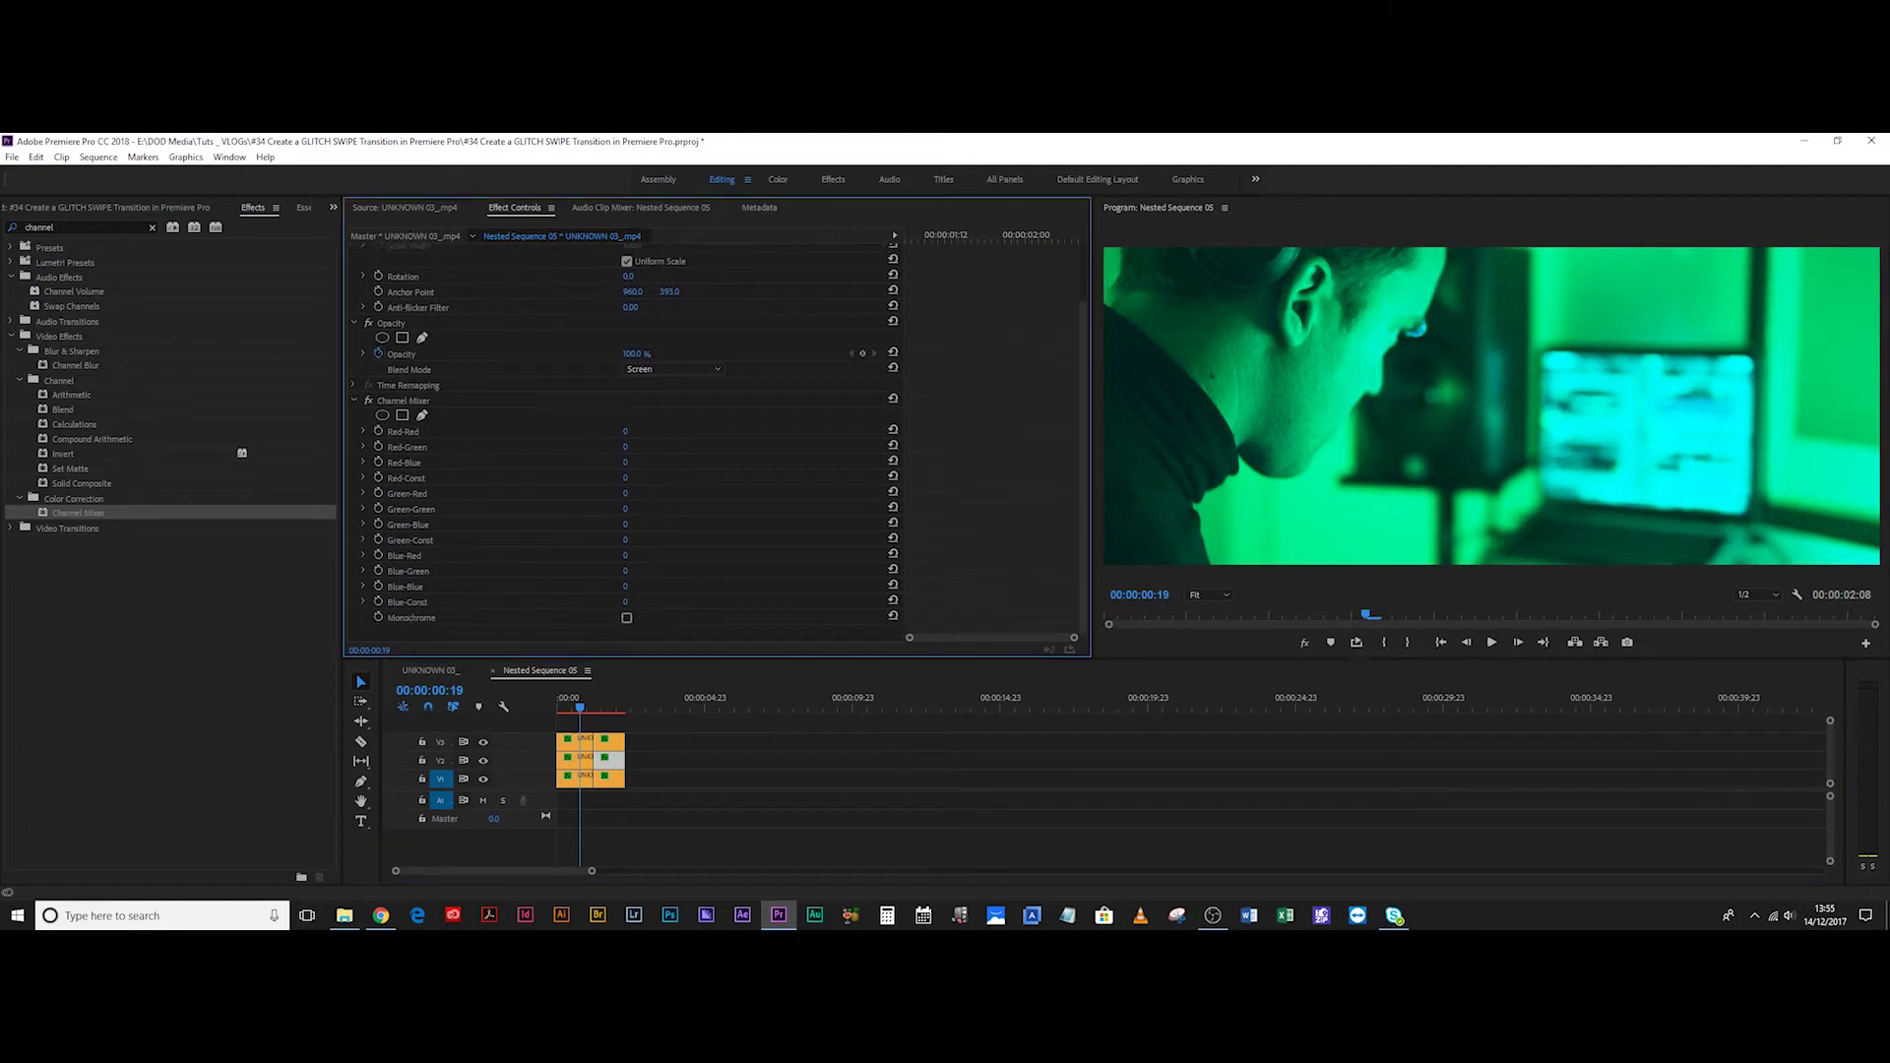
pyautogui.click(623, 586)
pyautogui.write('100')
pyautogui.press('Return')
# On the V3 clip, set Green-Green to 0 and Red-Red to 100.
pyautogui.click(584, 742)
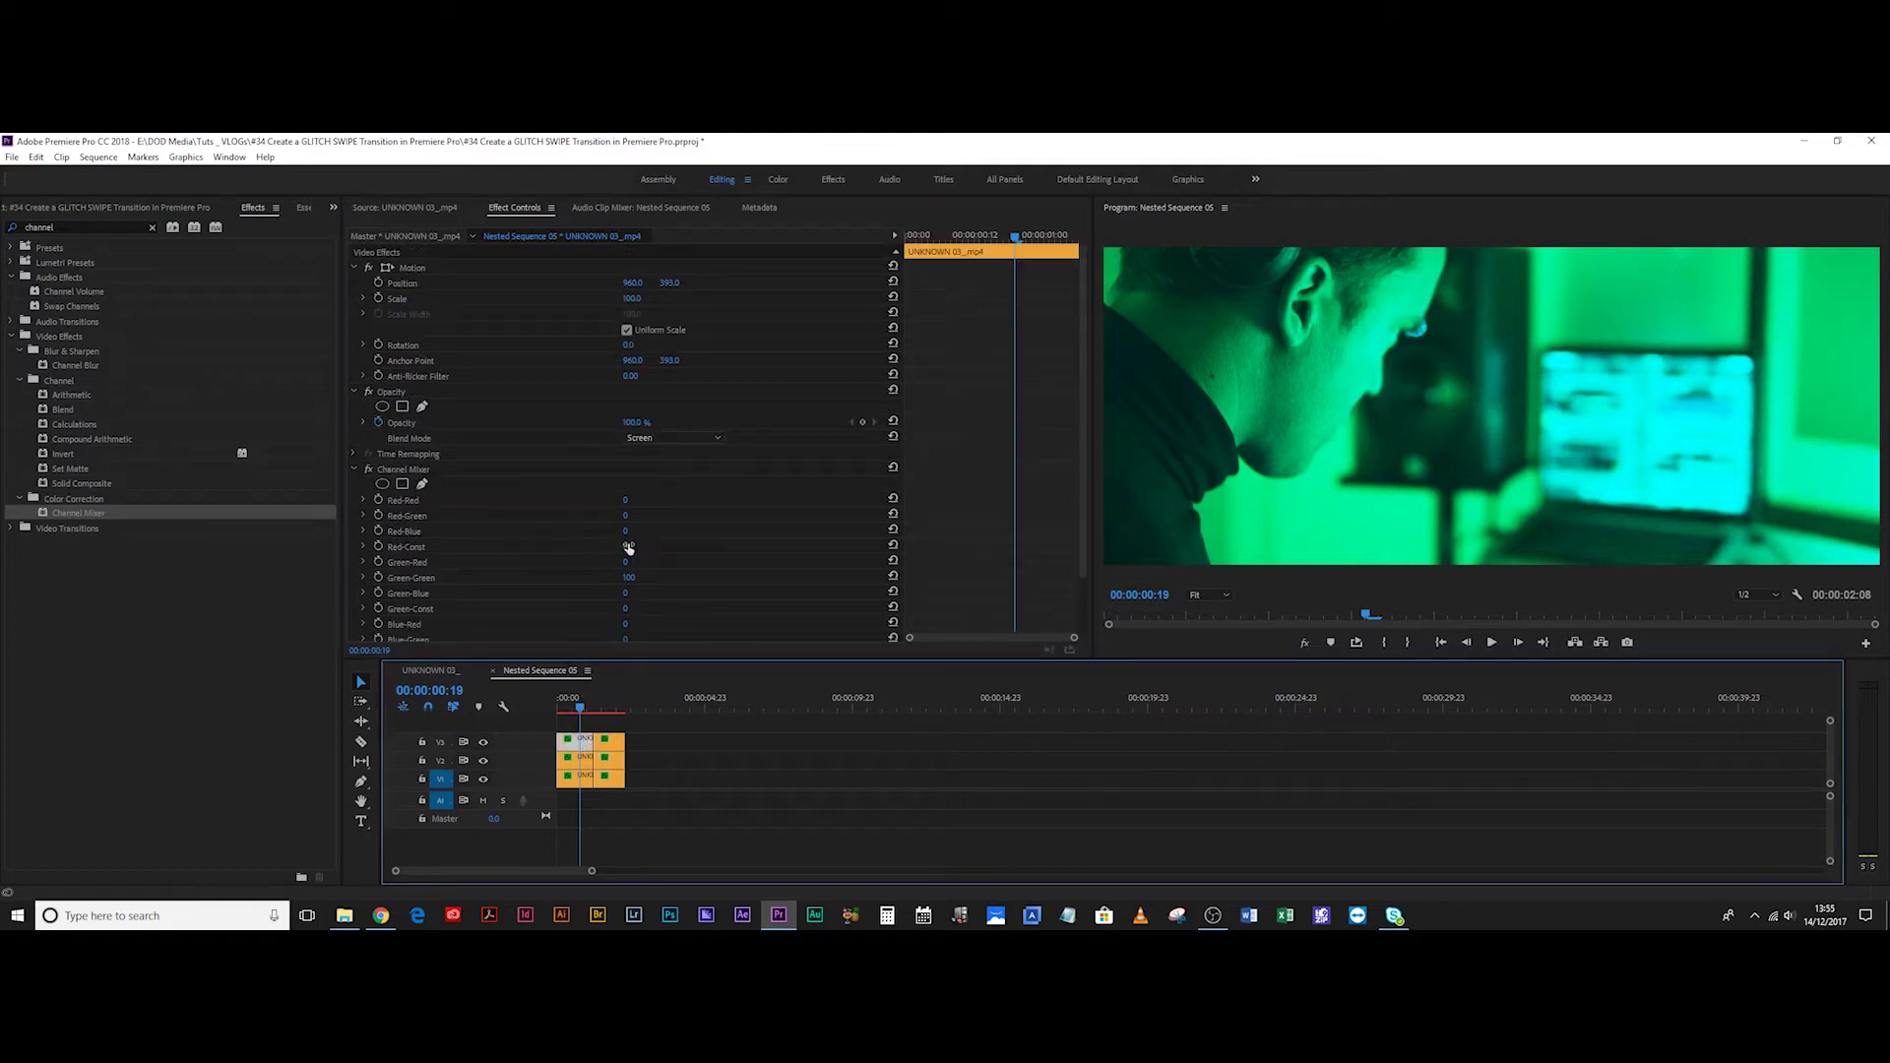
pyautogui.click(630, 579)
pyautogui.write('0')
pyautogui.press('Return')
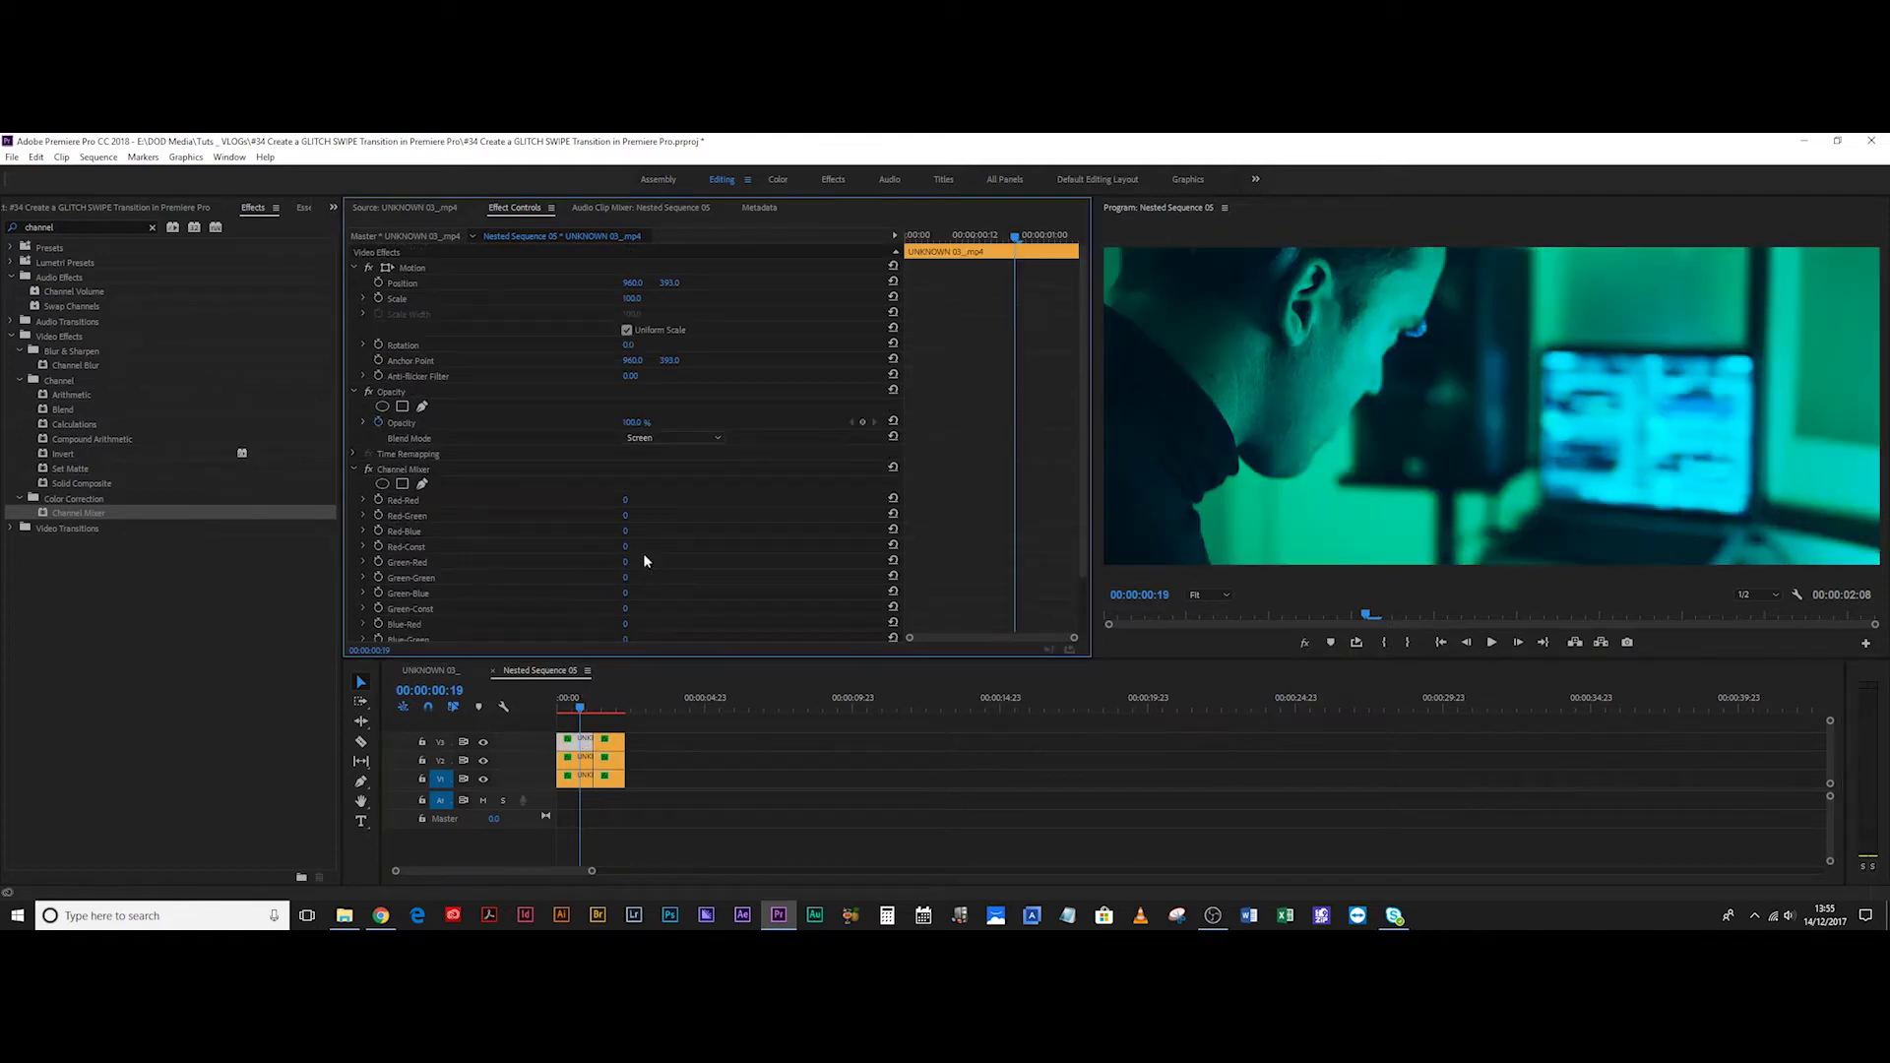
pyautogui.click(624, 501)
pyautogui.write('100')
pyautogui.press('Return')
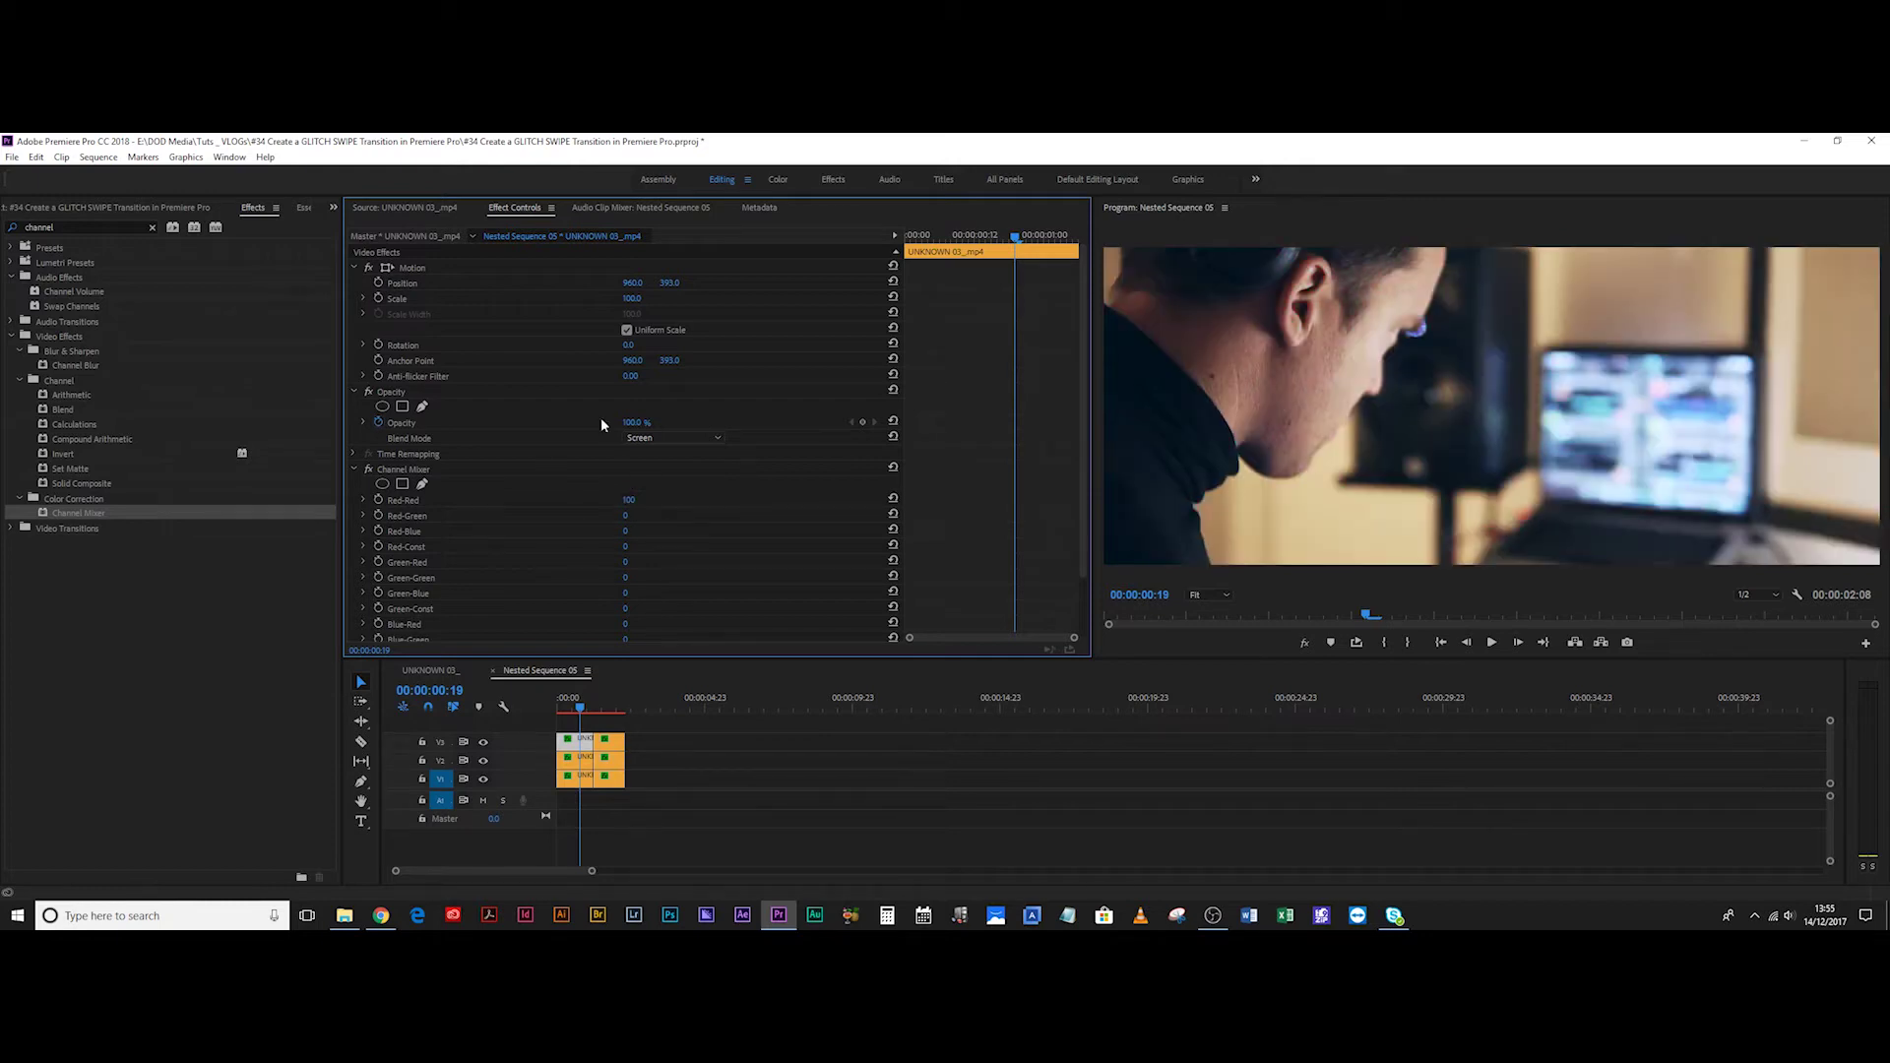
# Re-enter Red-Red 100 after an undo and return the playhead to the sequence start.
pyautogui.click(602, 705)
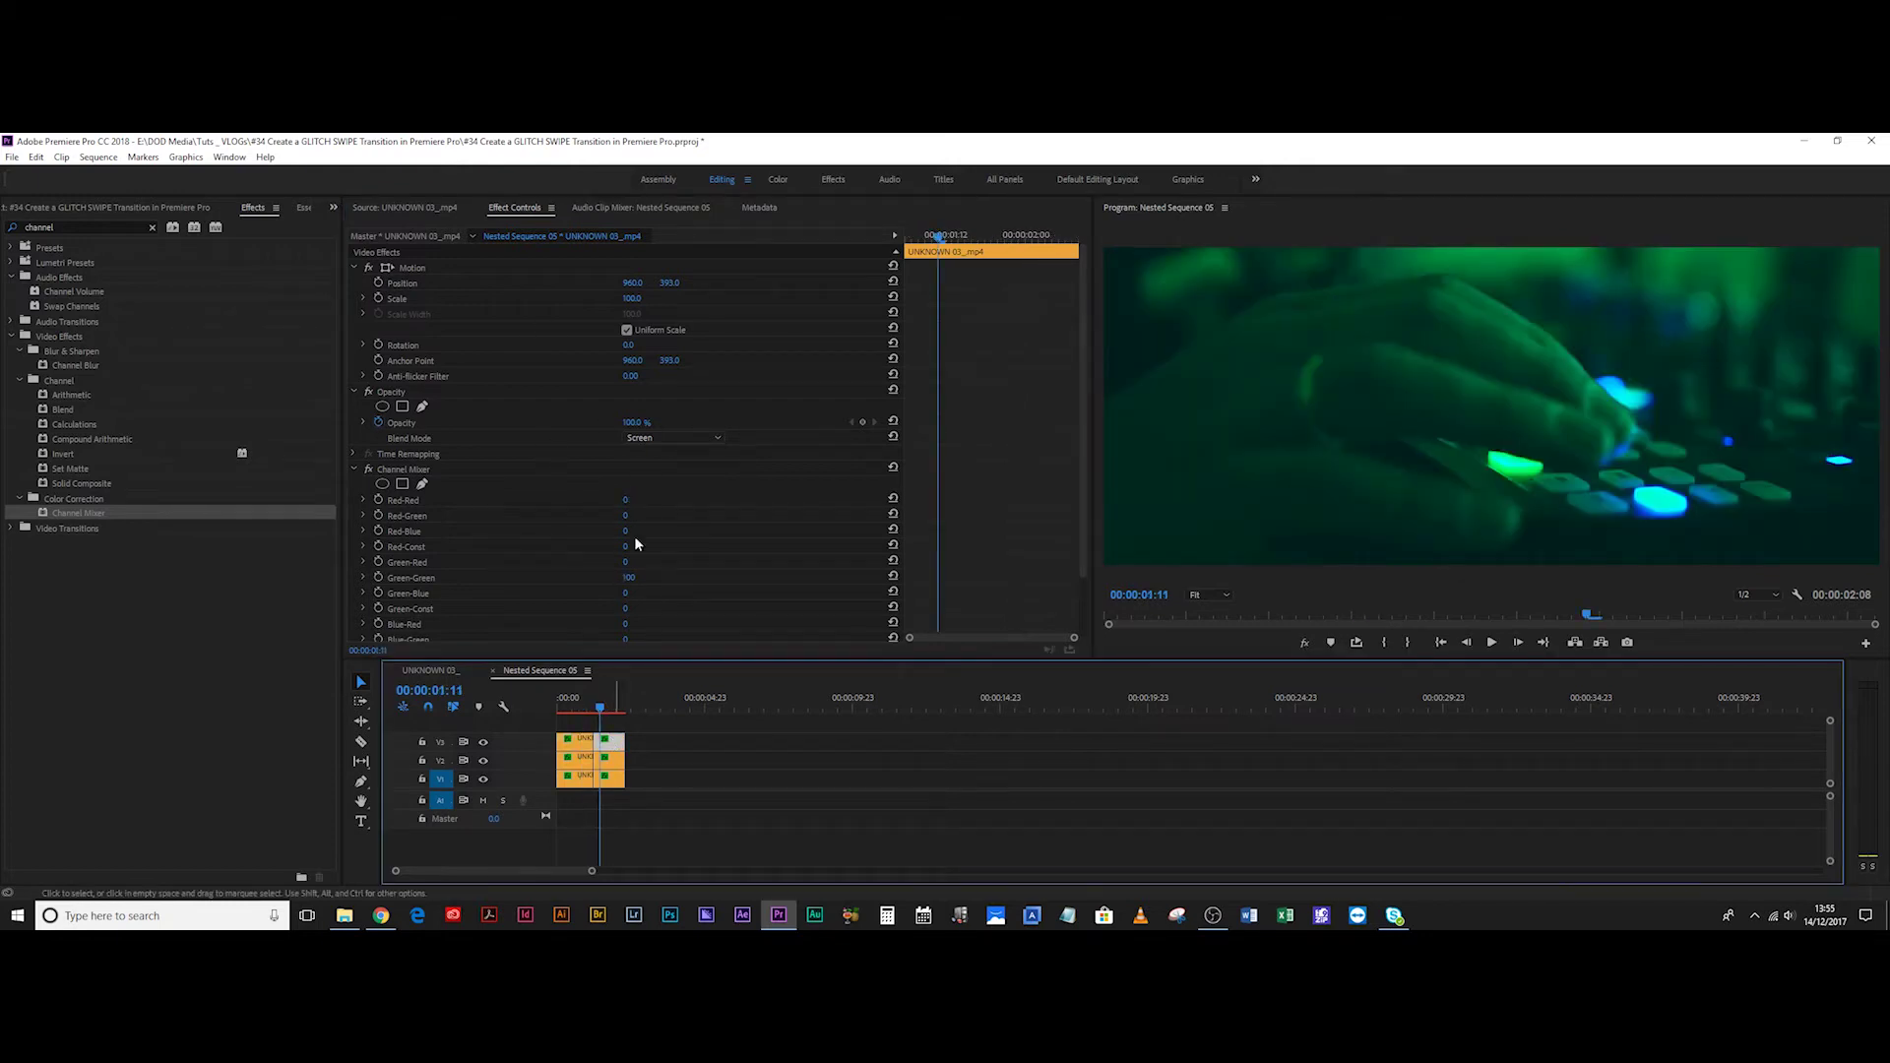
pyautogui.click(636, 578)
pyautogui.hotkey('ctrl', 'z')
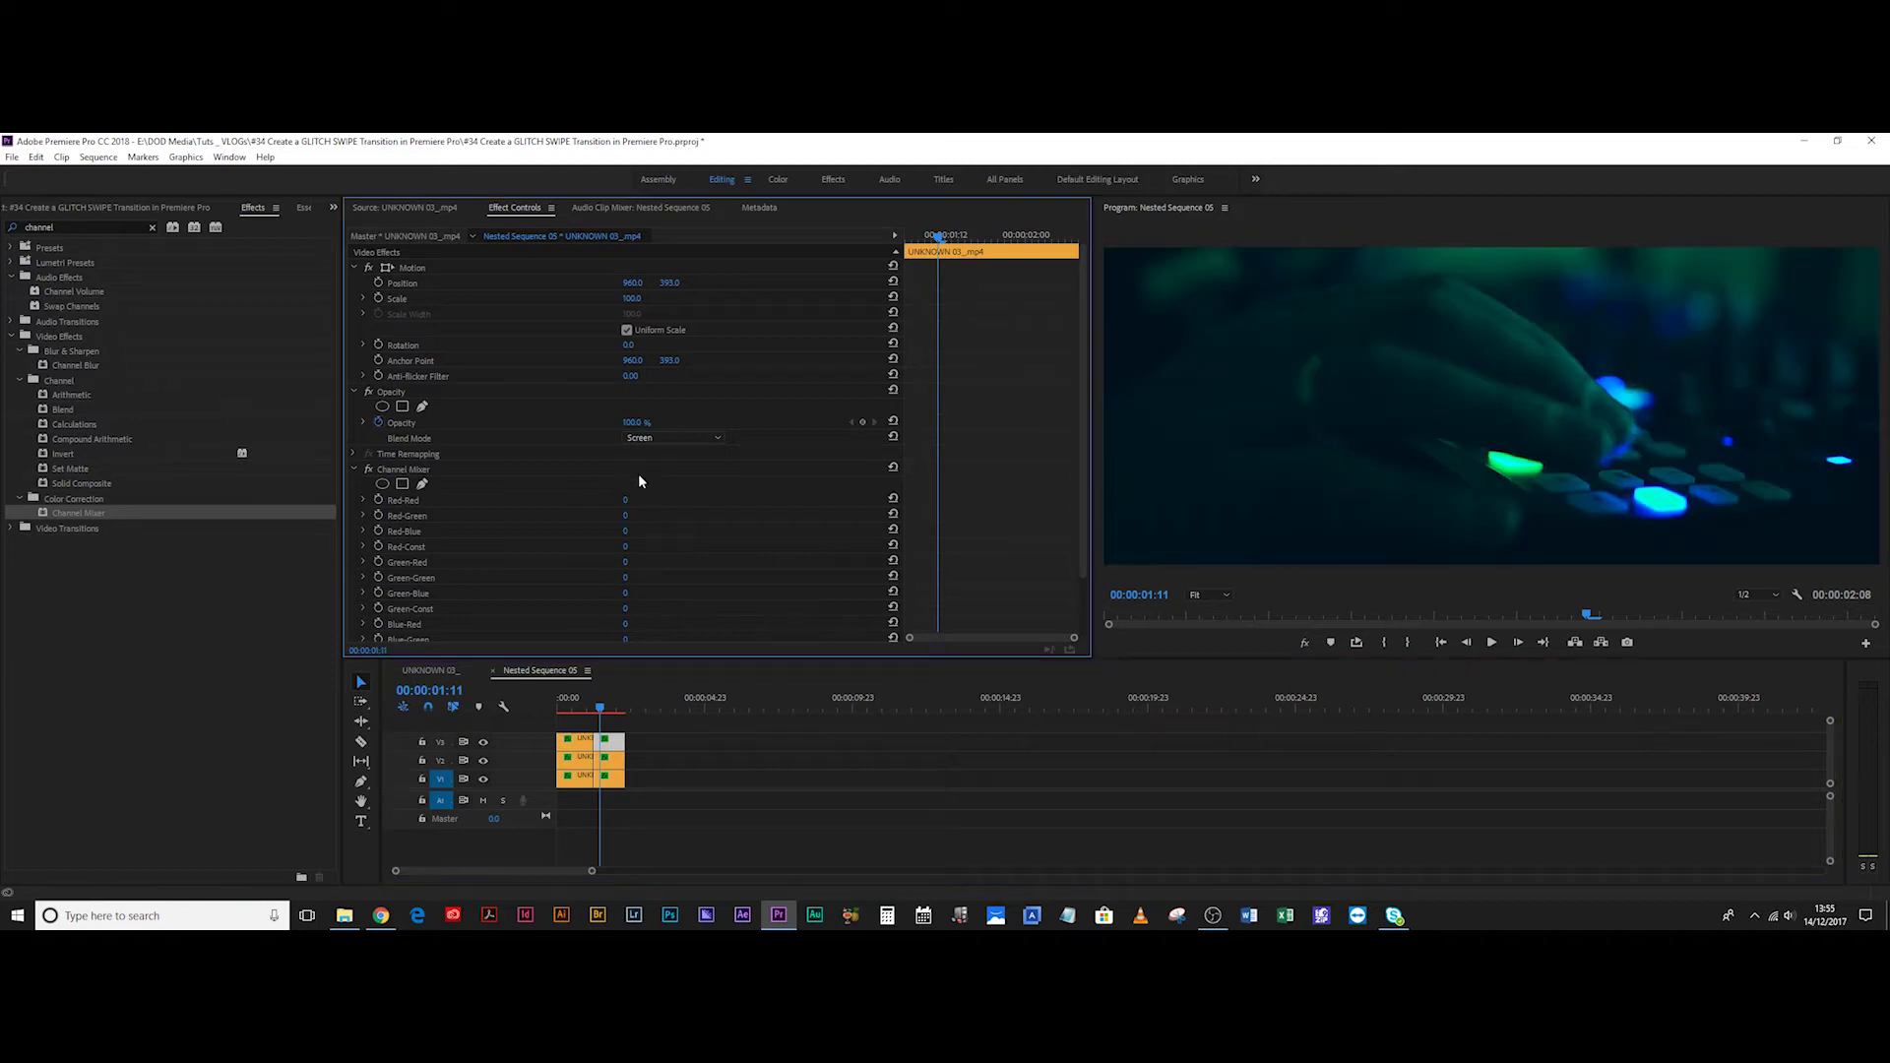
pyautogui.click(642, 498)
pyautogui.write('100')
pyautogui.press('Return')
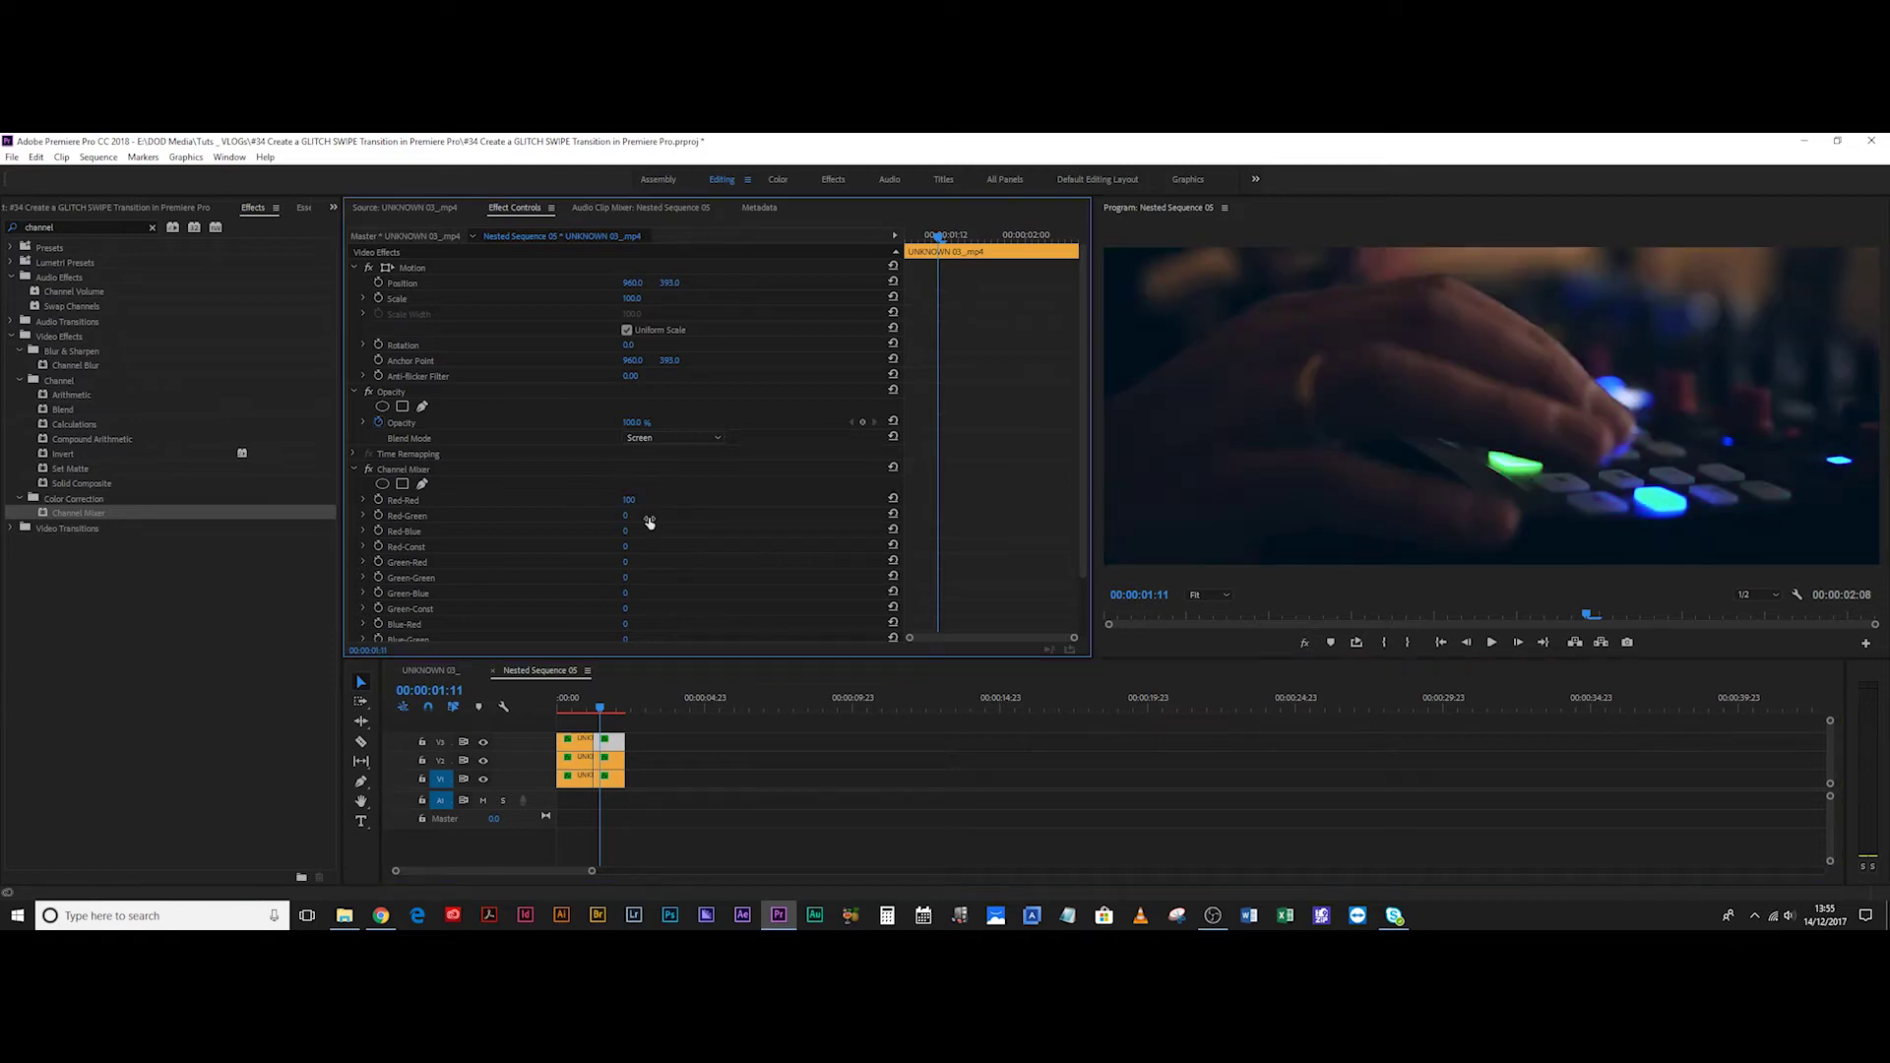
pyautogui.moveTo(582, 704); pyautogui.dragTo(566, 707)
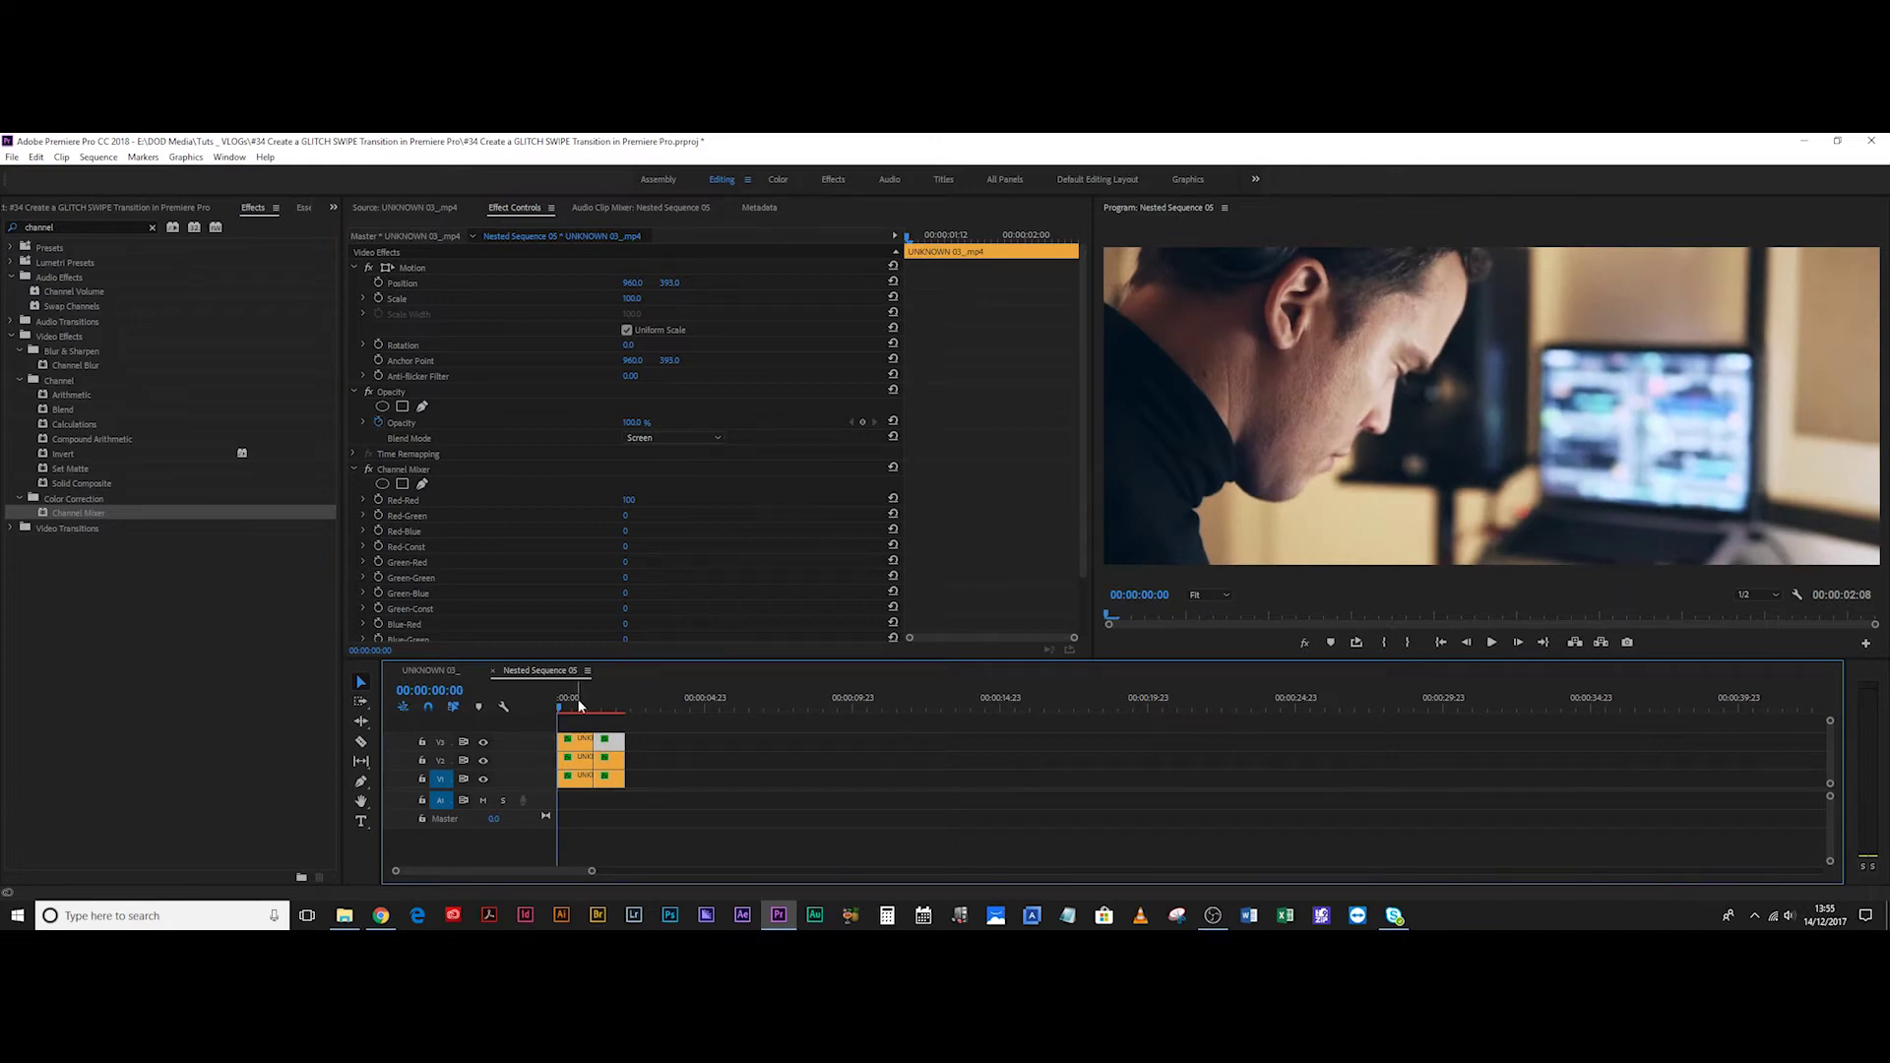
# Play back the combined colour layers from 00:00:00:07.
pyautogui.moveTo(581, 704)
pyautogui.mouseDown()
pyautogui.moveTo(565, 705)
pyautogui.moveTo(605, 693)
pyautogui.moveTo(577, 716)
pyautogui.mouseUp()
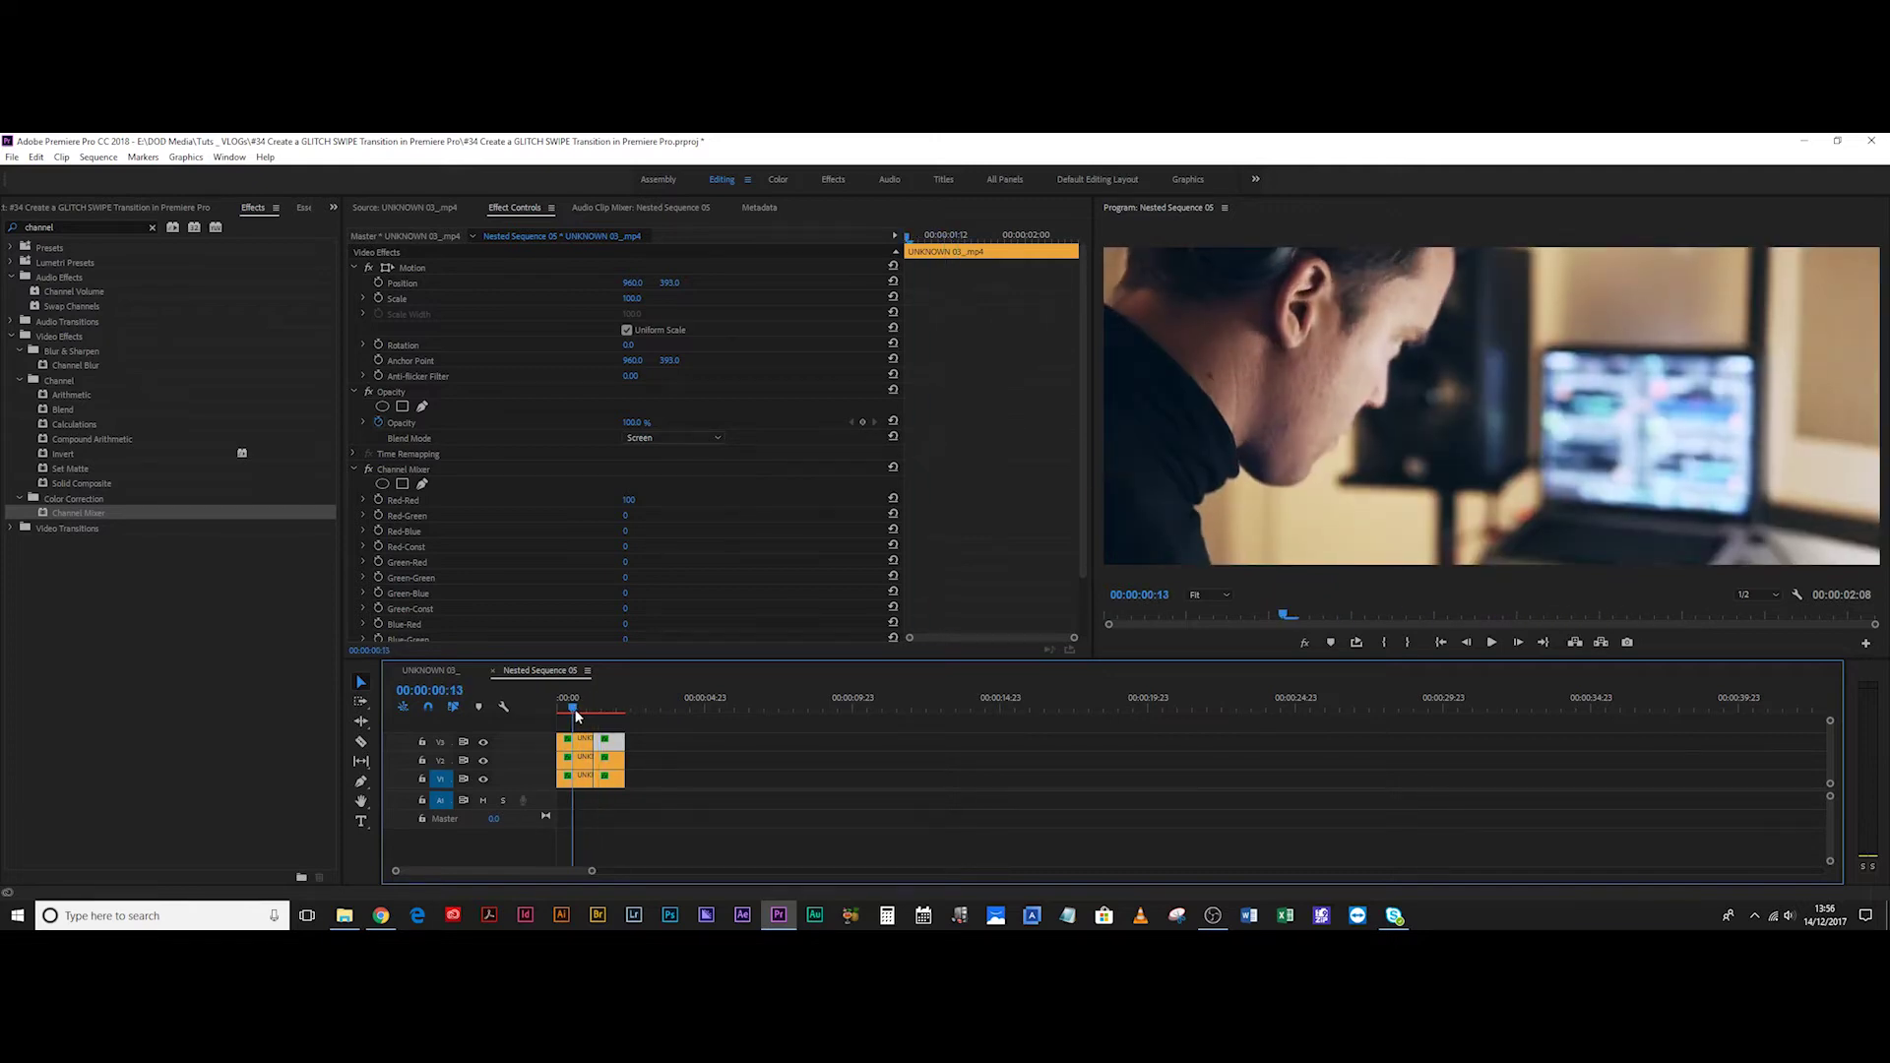
pyautogui.press('space')
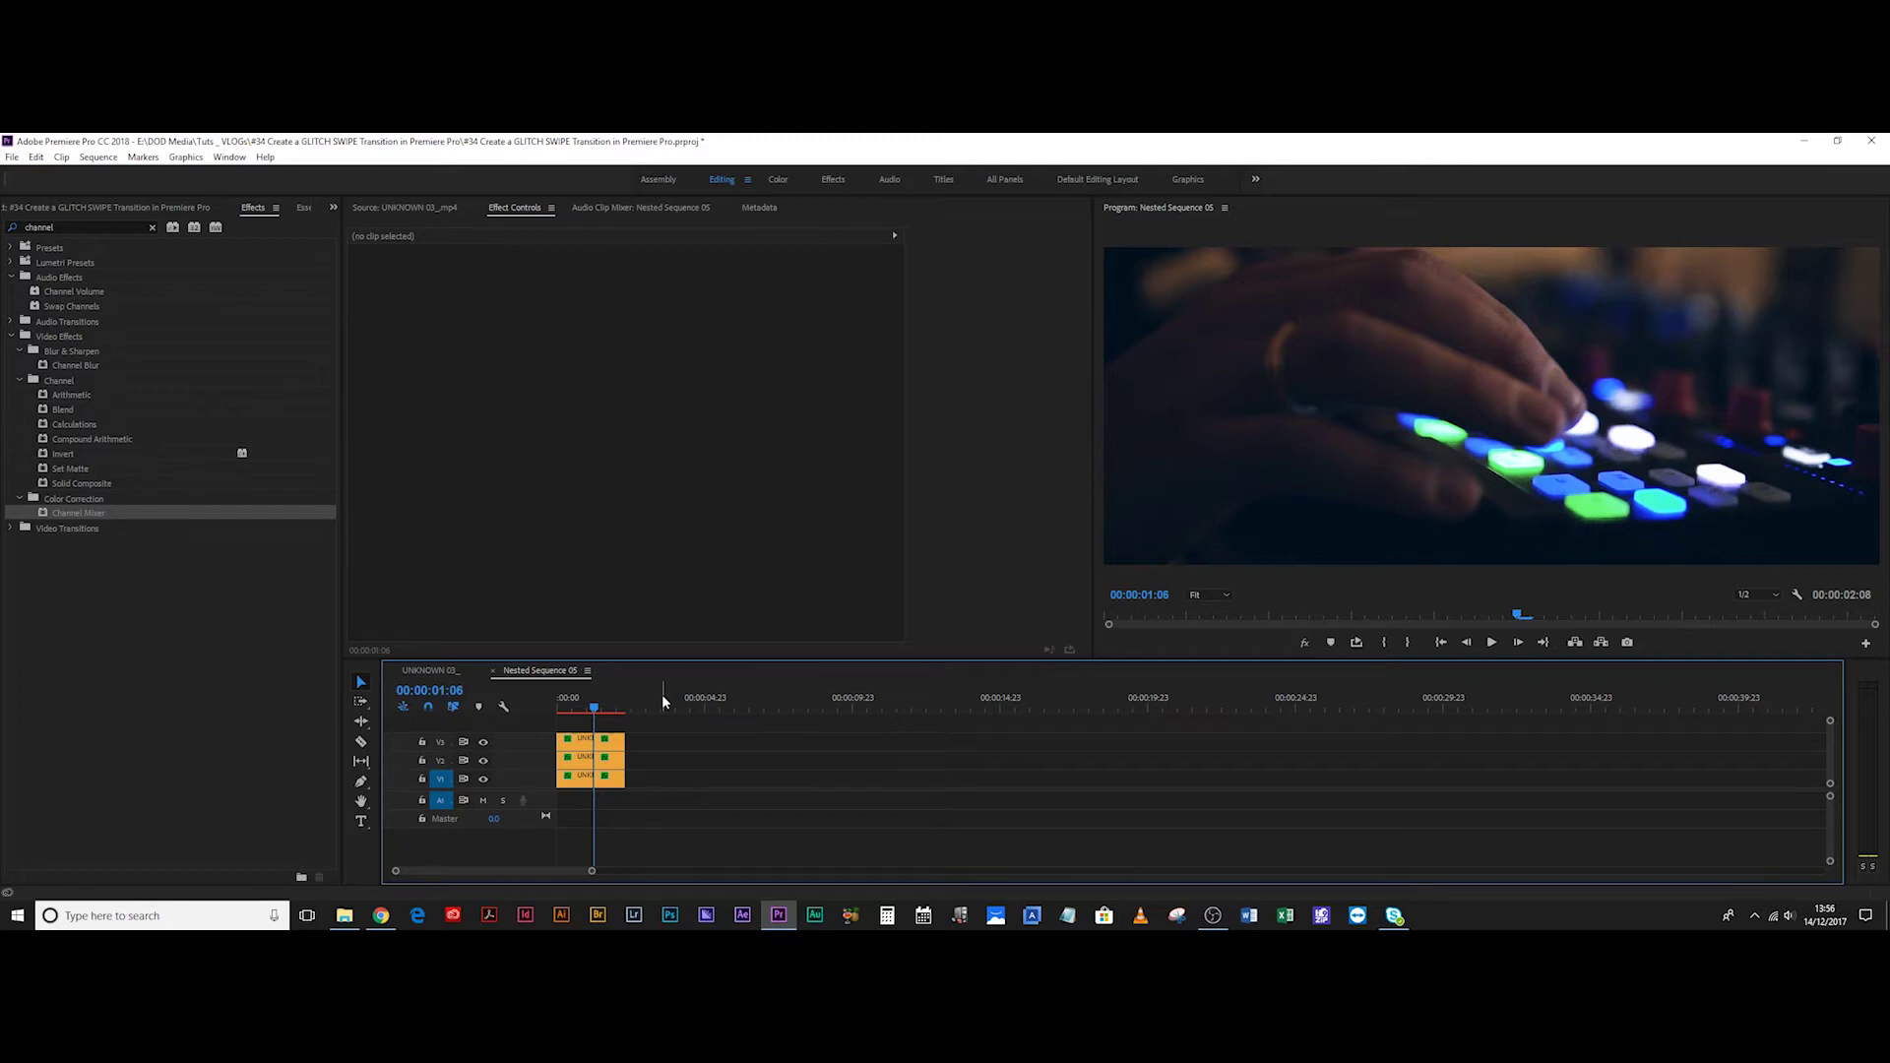
pyautogui.hotkey('shift', 'Left')
pyautogui.hotkey('shift', 'Left')
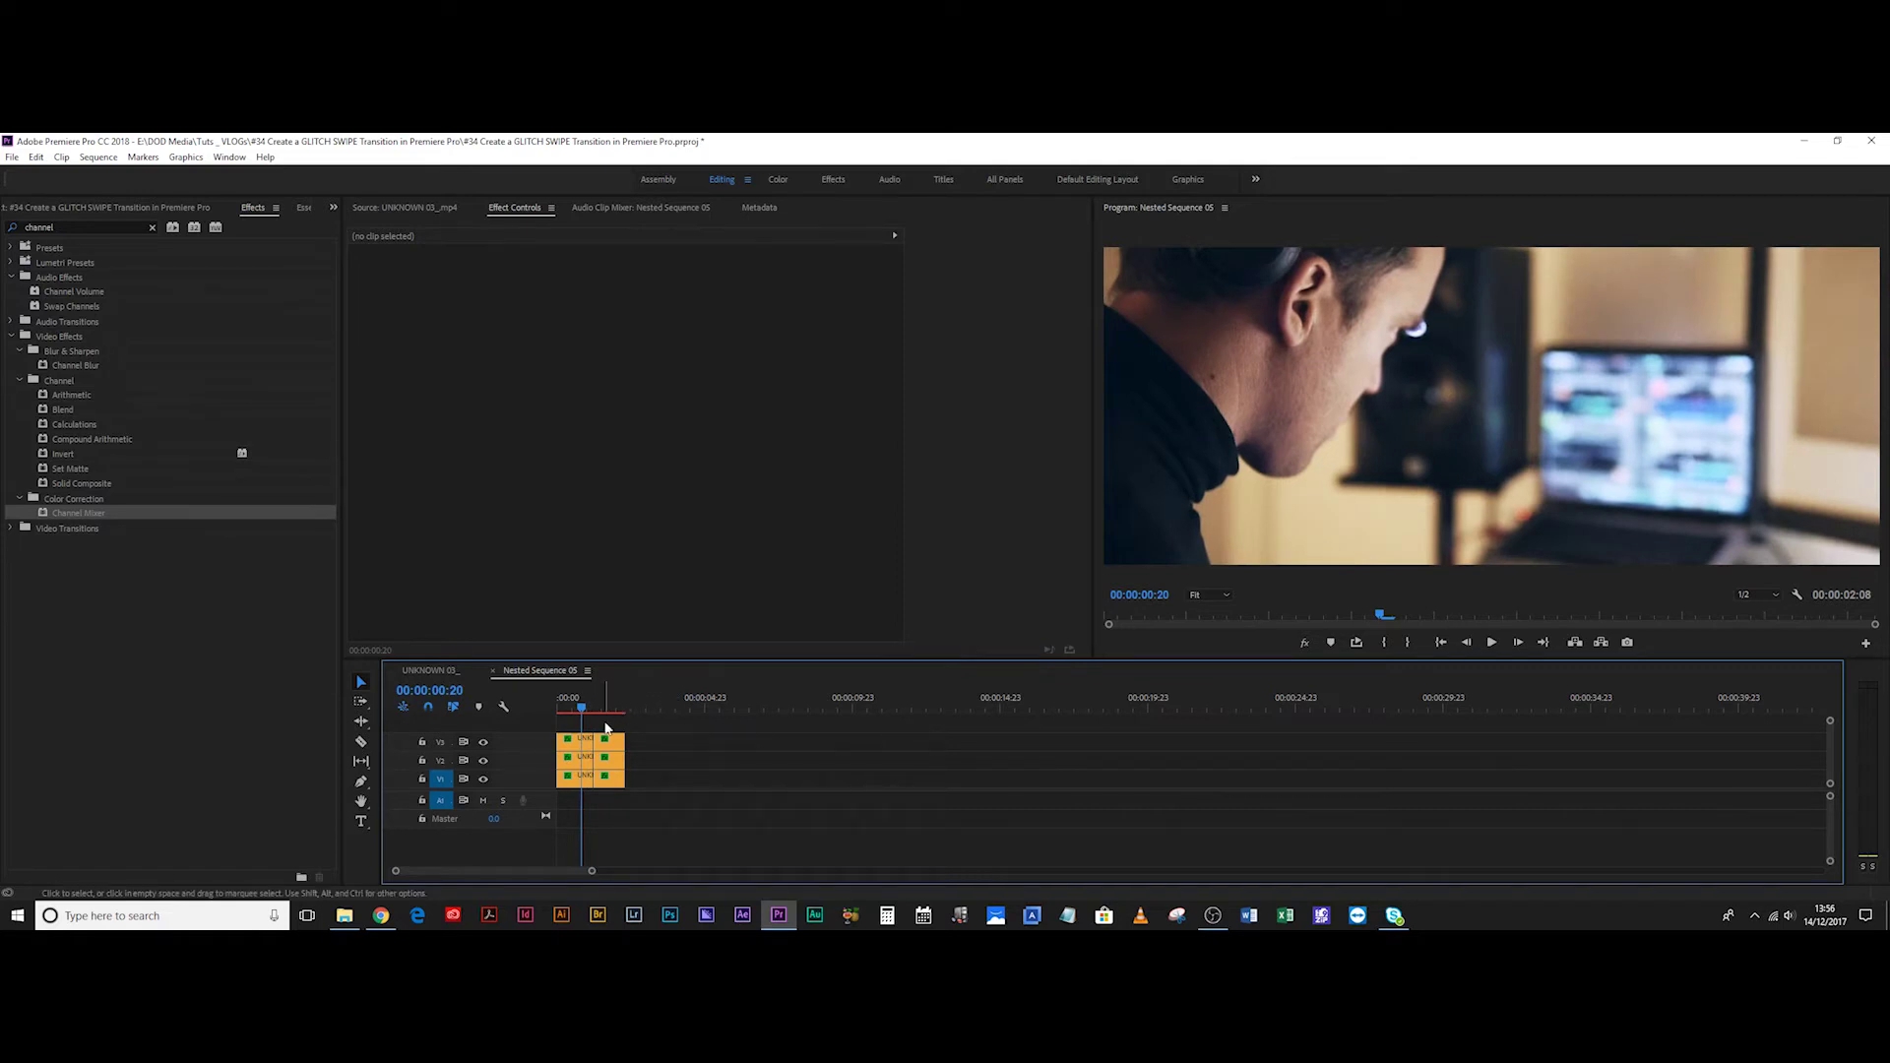
# Target V2 and V3 and select the clip portions after 00:00:01:16.
pyautogui.click(439, 760)
pyautogui.click(442, 744)
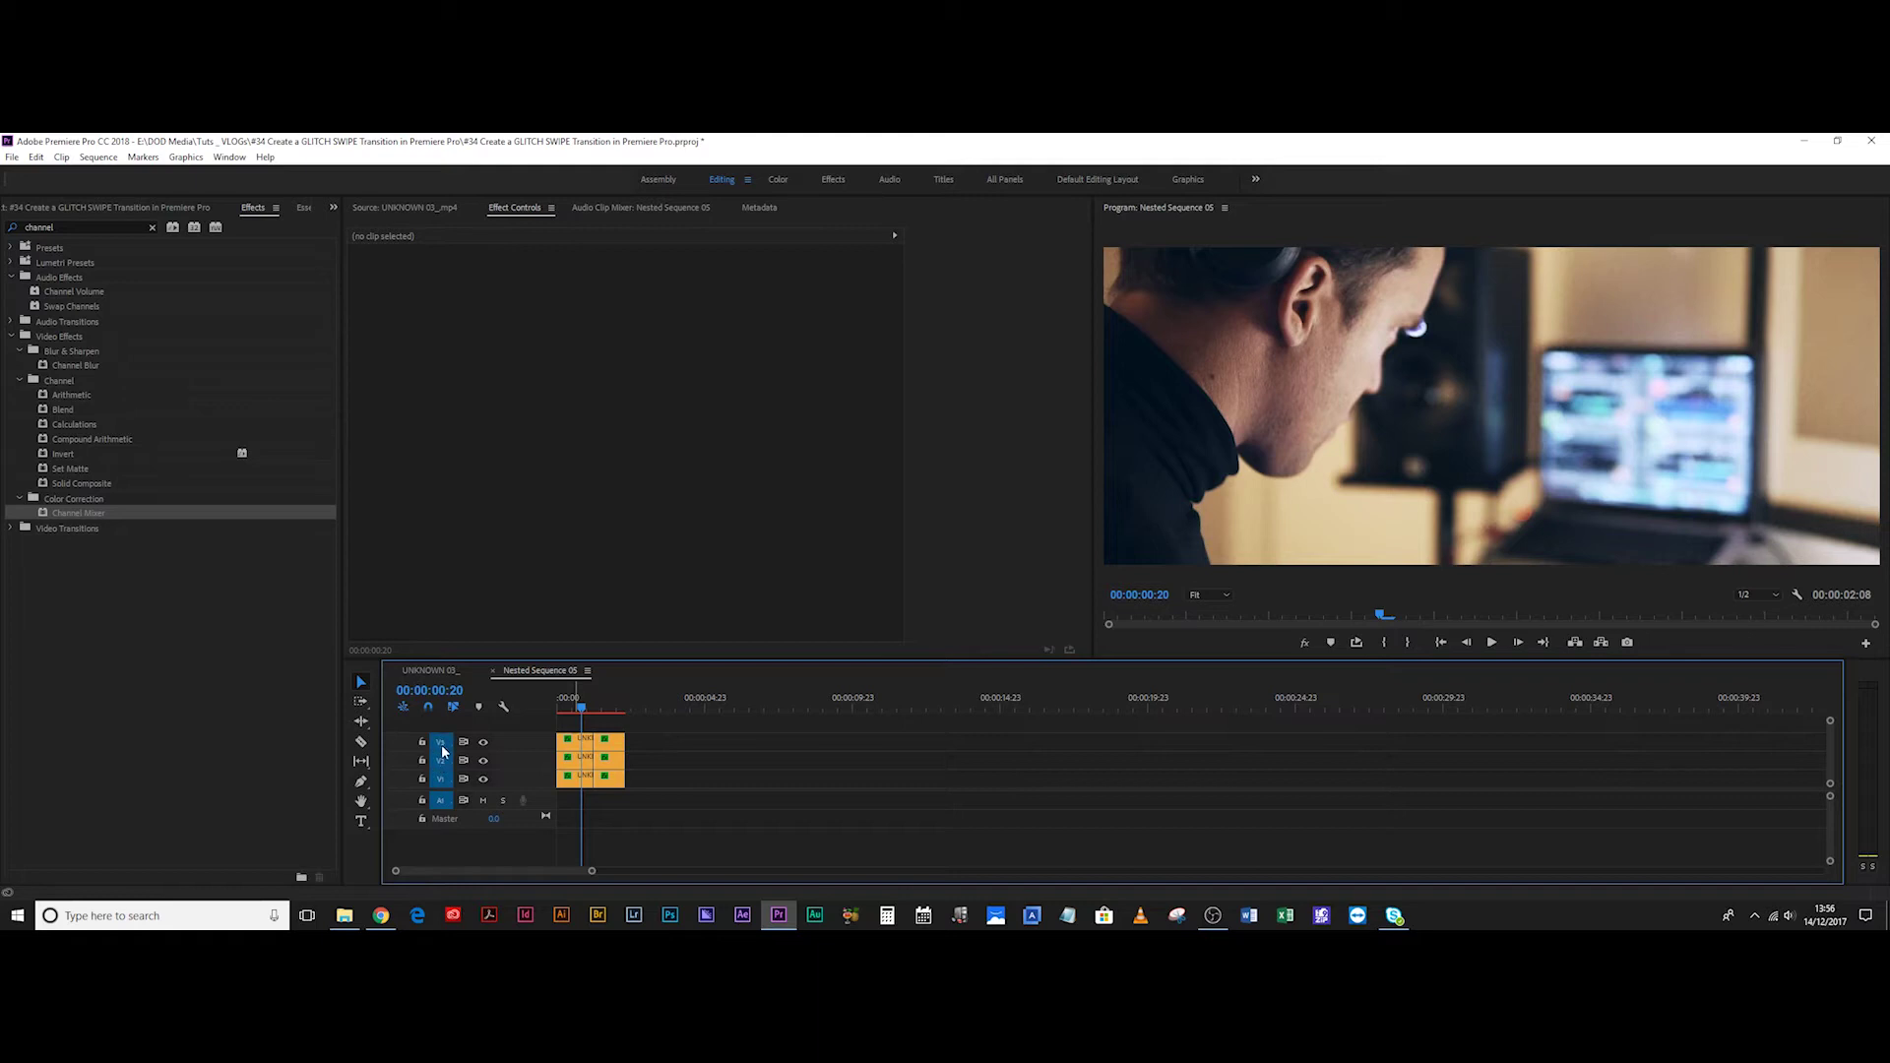
pyautogui.press('space')
pyautogui.click(608, 705)
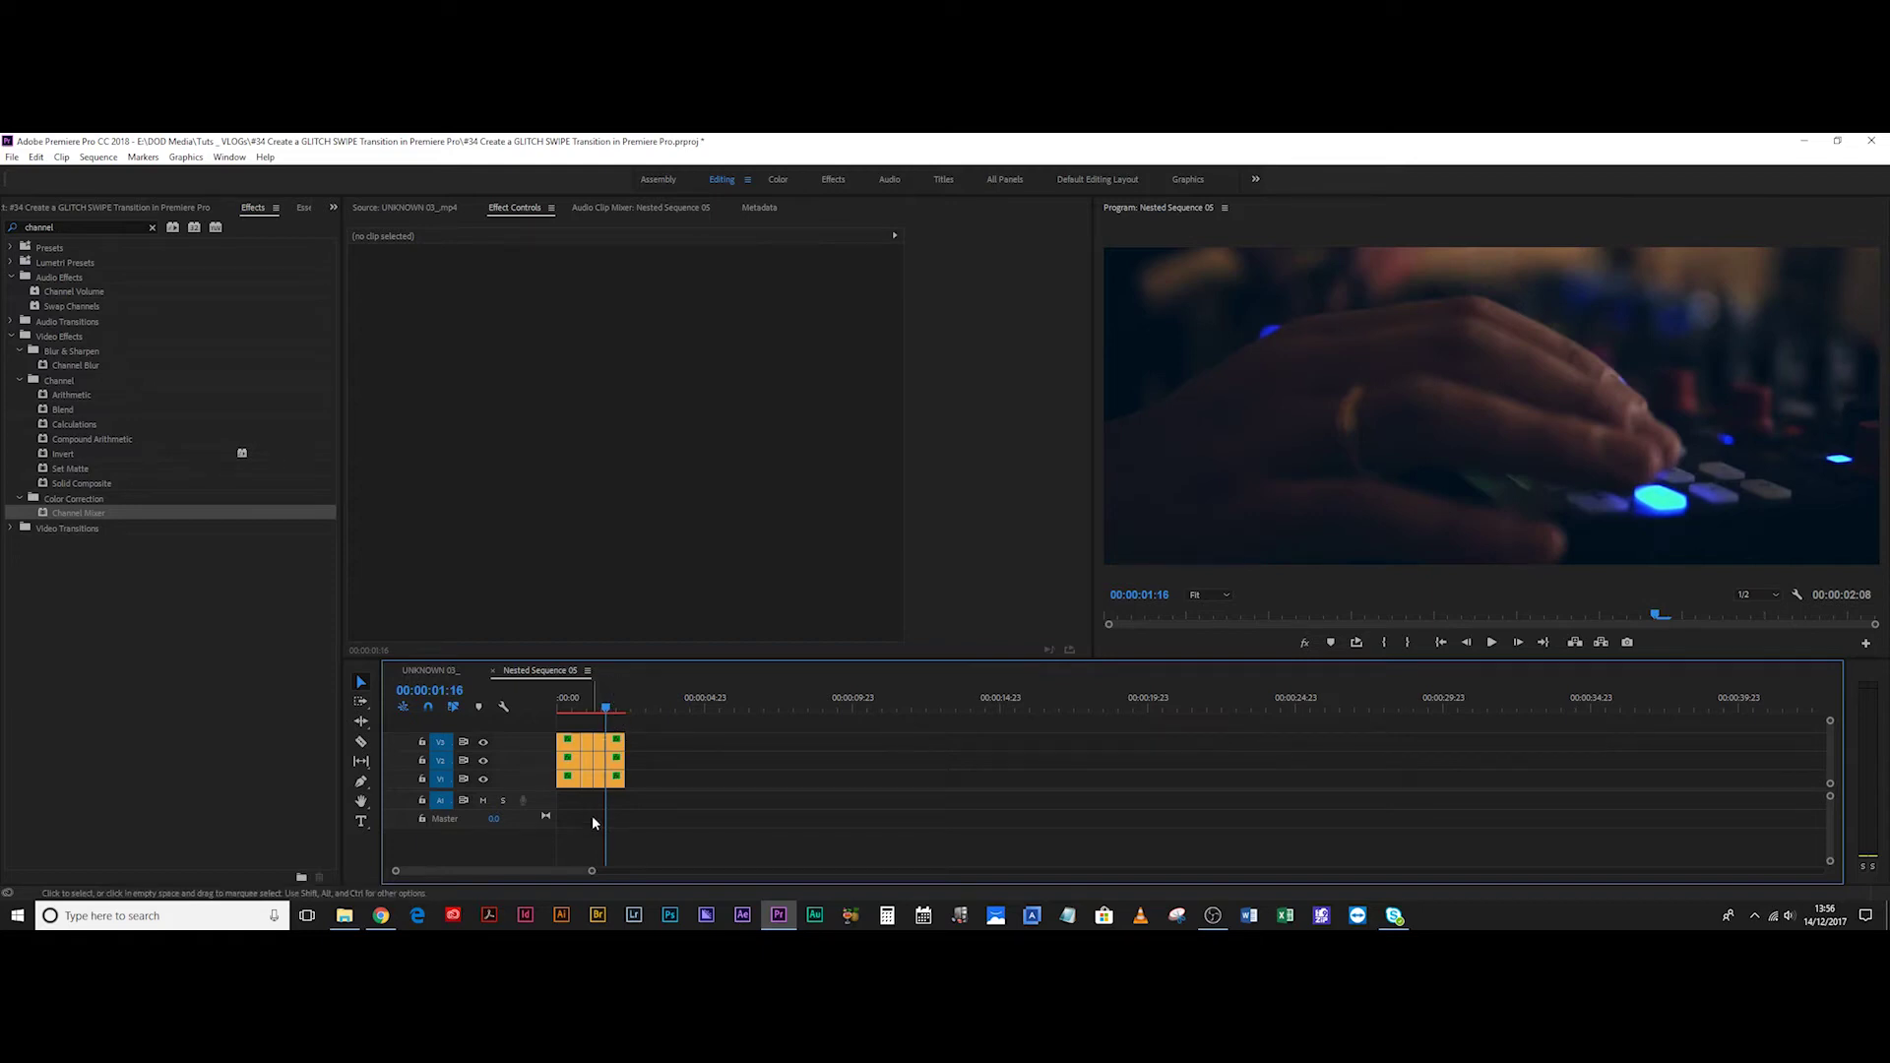
pyautogui.moveTo(623, 718); pyautogui.dragTo(613, 794)
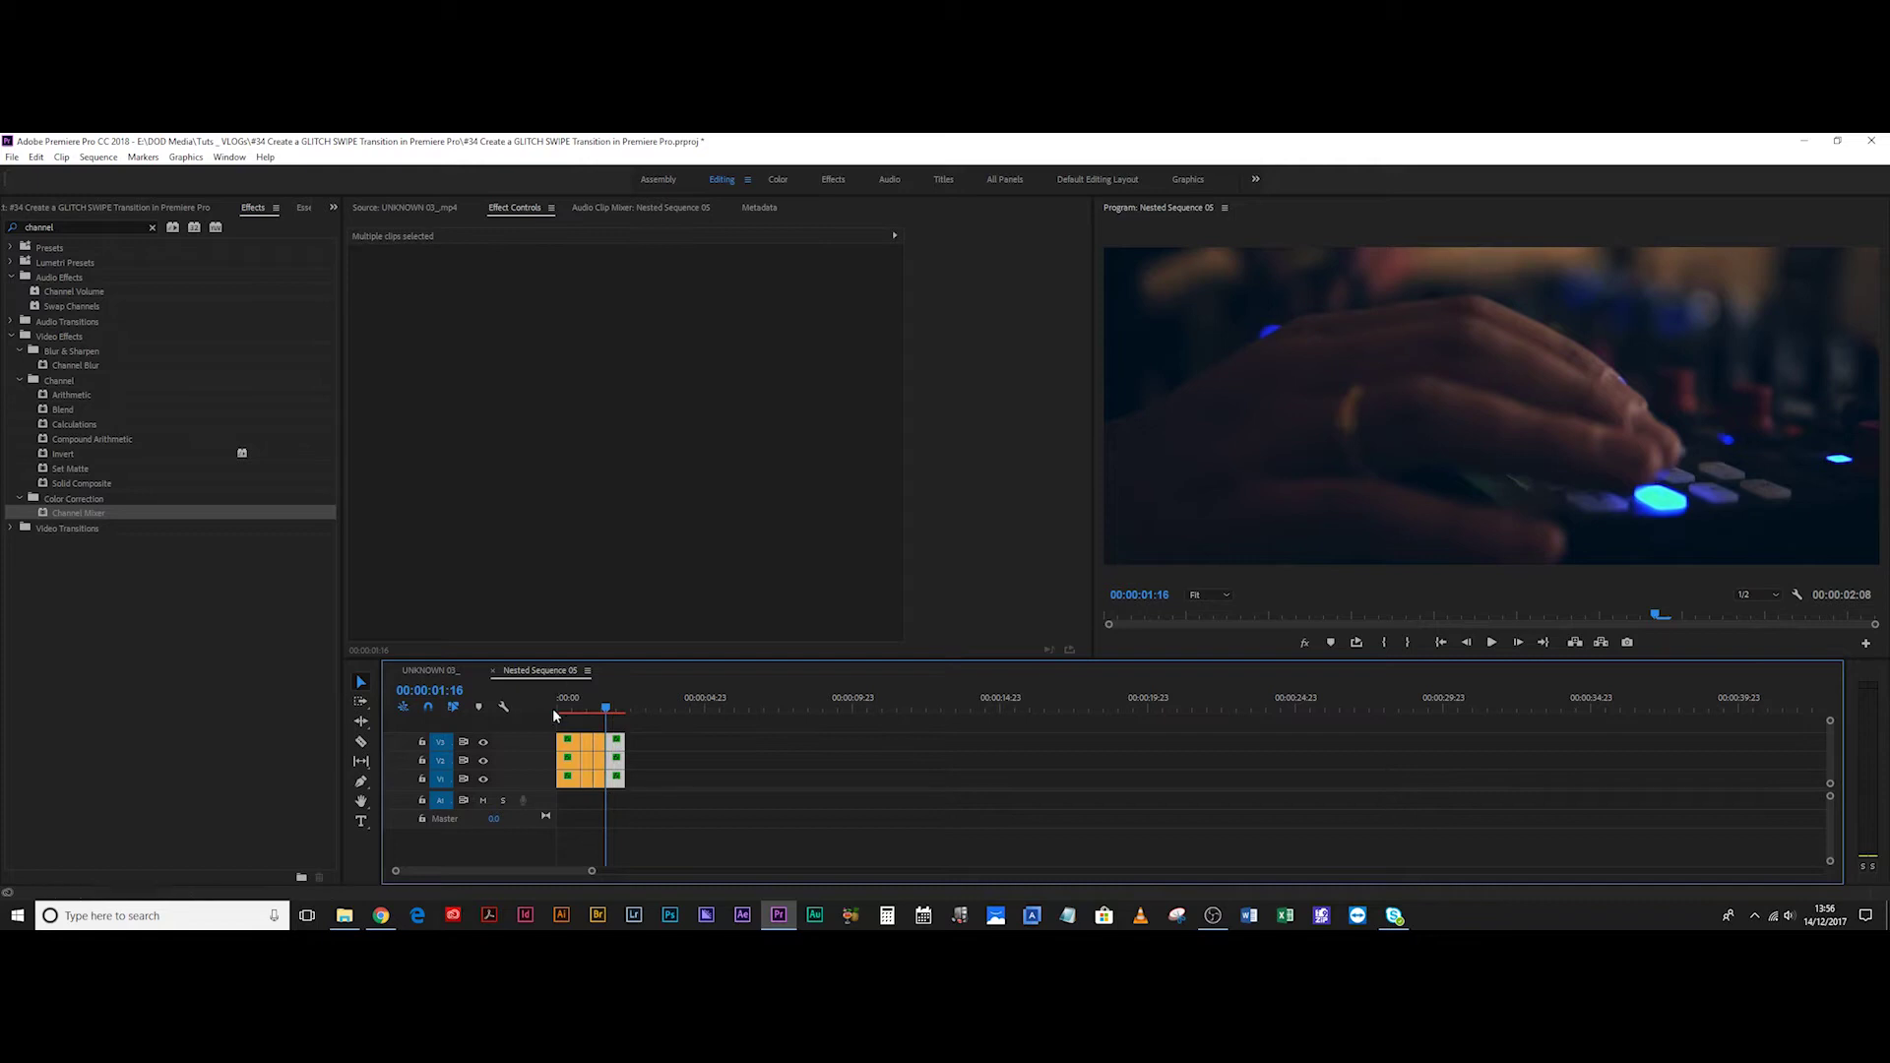
# Label the selected clips Lavender and zoom the timeline in around 00:00:00:20.
pyautogui.rightClick(569, 758)
pyautogui.moveTo(679, 626)
pyautogui.click(844, 699)
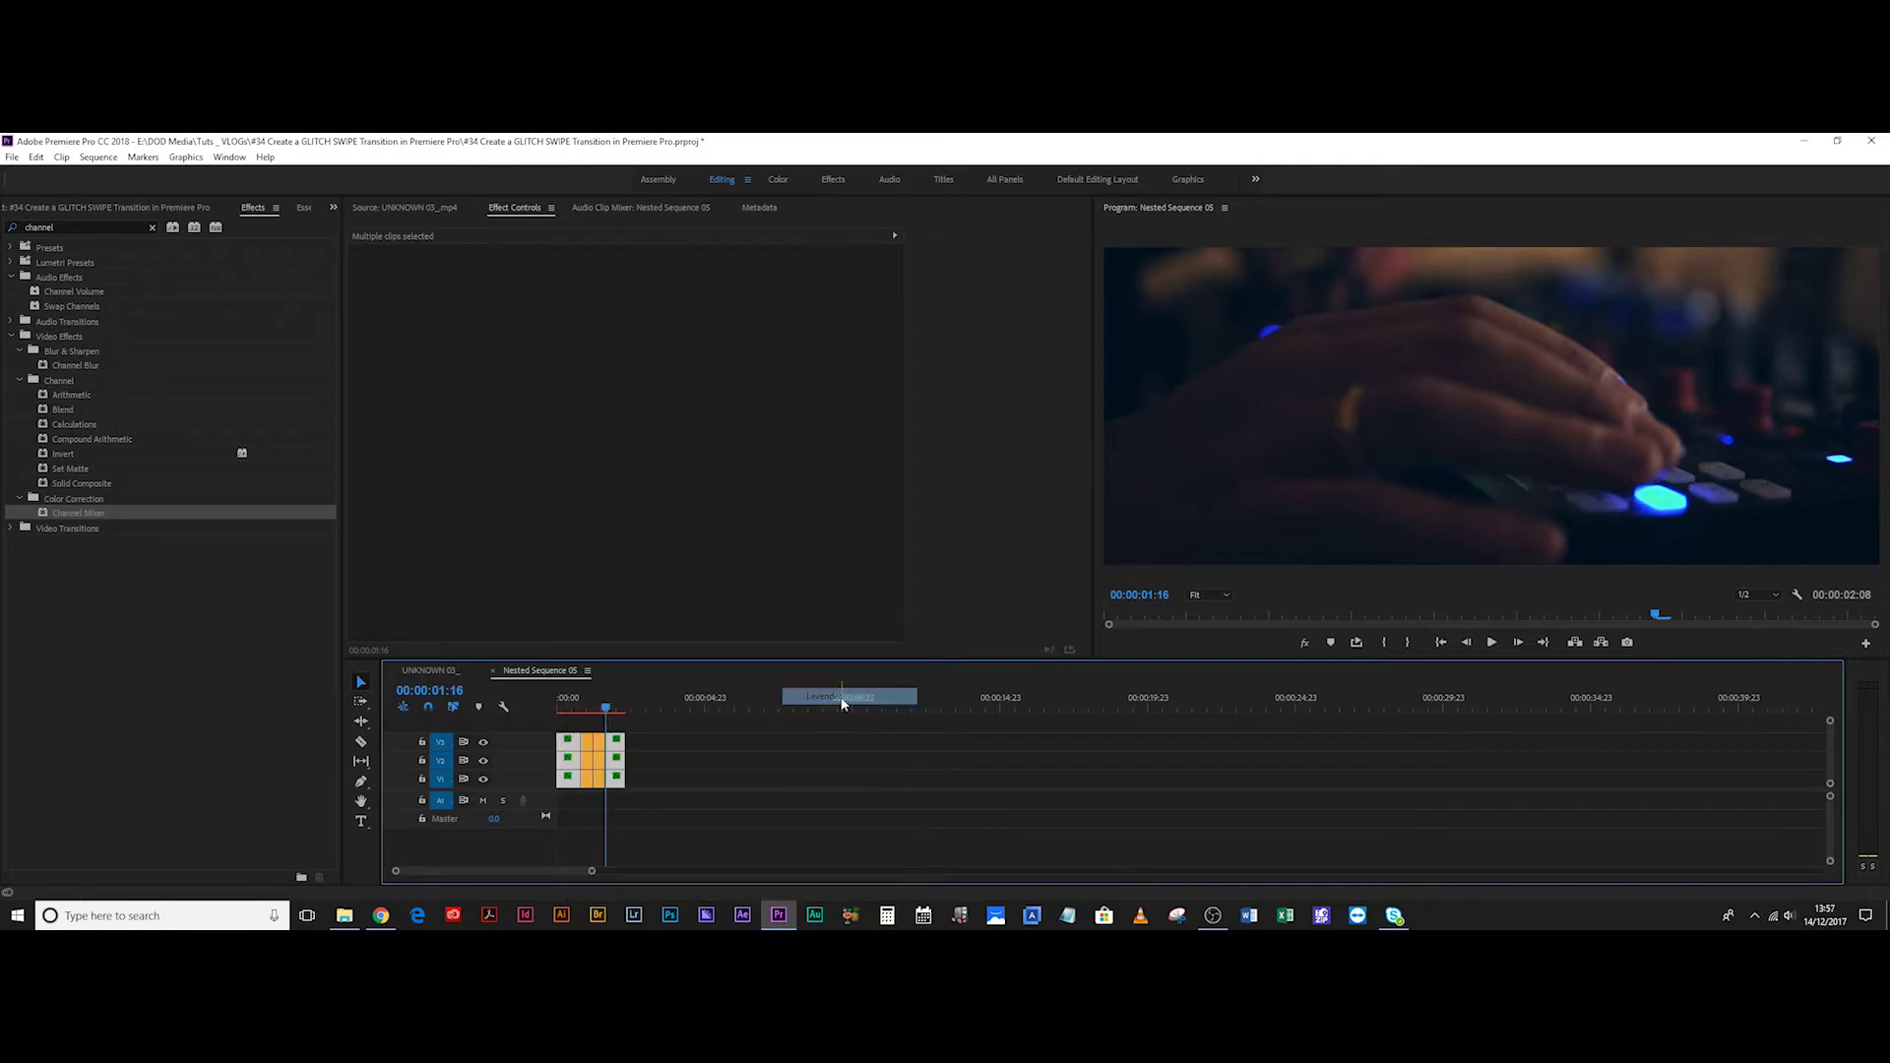
pyautogui.click(809, 714)
pyautogui.moveTo(600, 705); pyautogui.dragTo(582, 706)
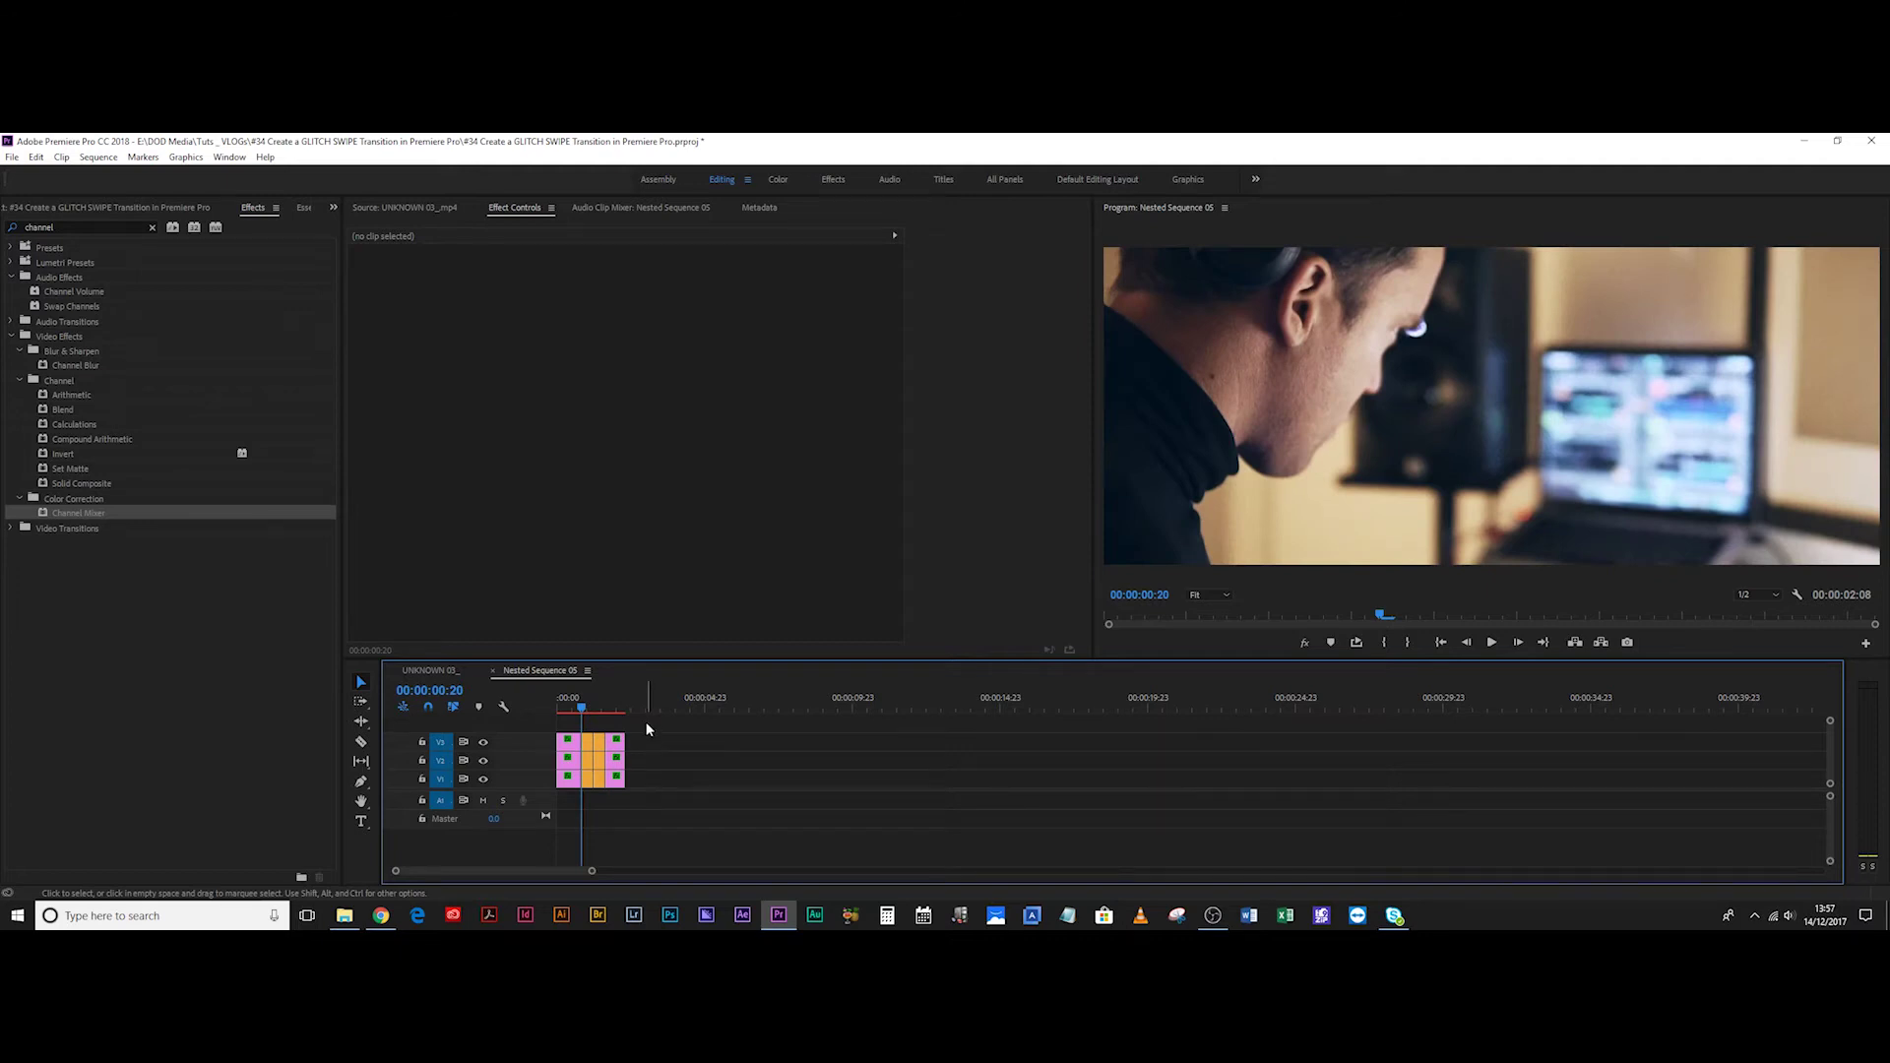
pyautogui.press('=')
pyautogui.press('=')
pyautogui.press('=')
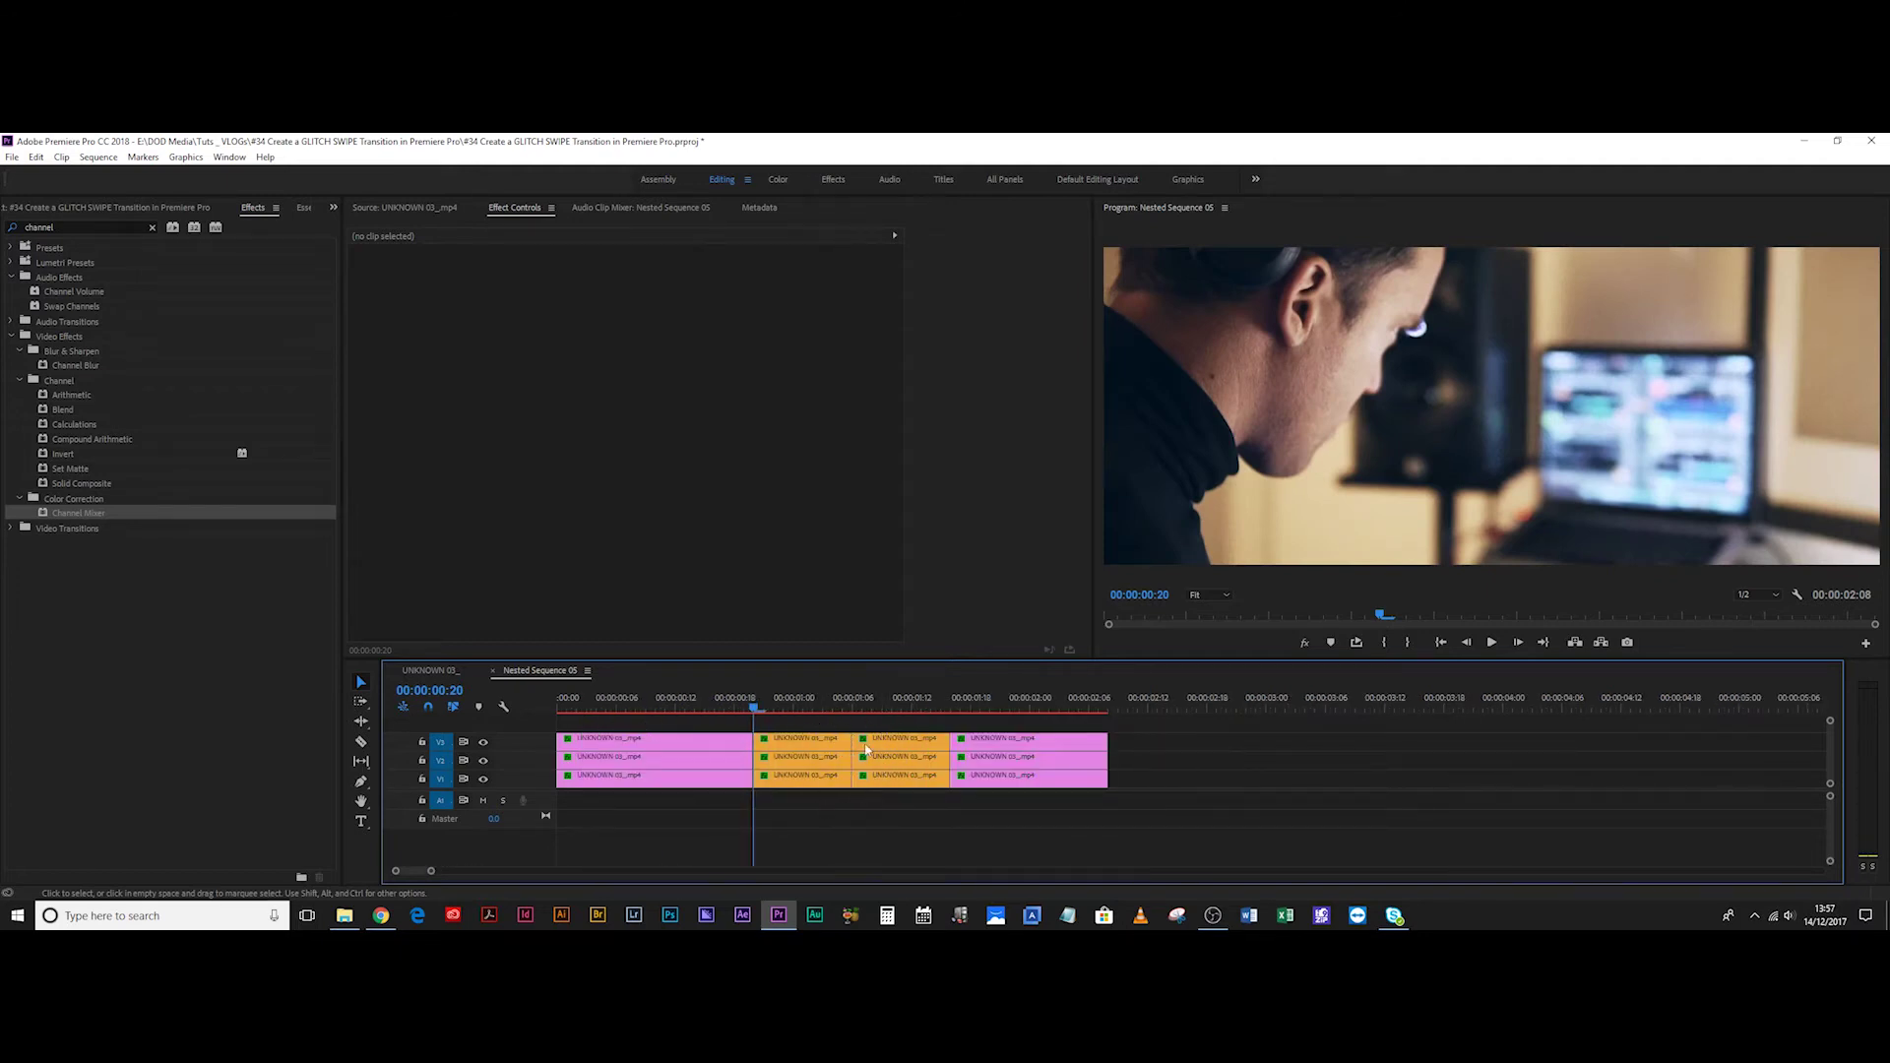
# Cut all three video tracks at 00:00:01:01, 00:00:01:11, 00:00:01:08 and 00:00:01:04.
pyautogui.click(801, 707)
pyautogui.hotkey('ctrl', 'k')
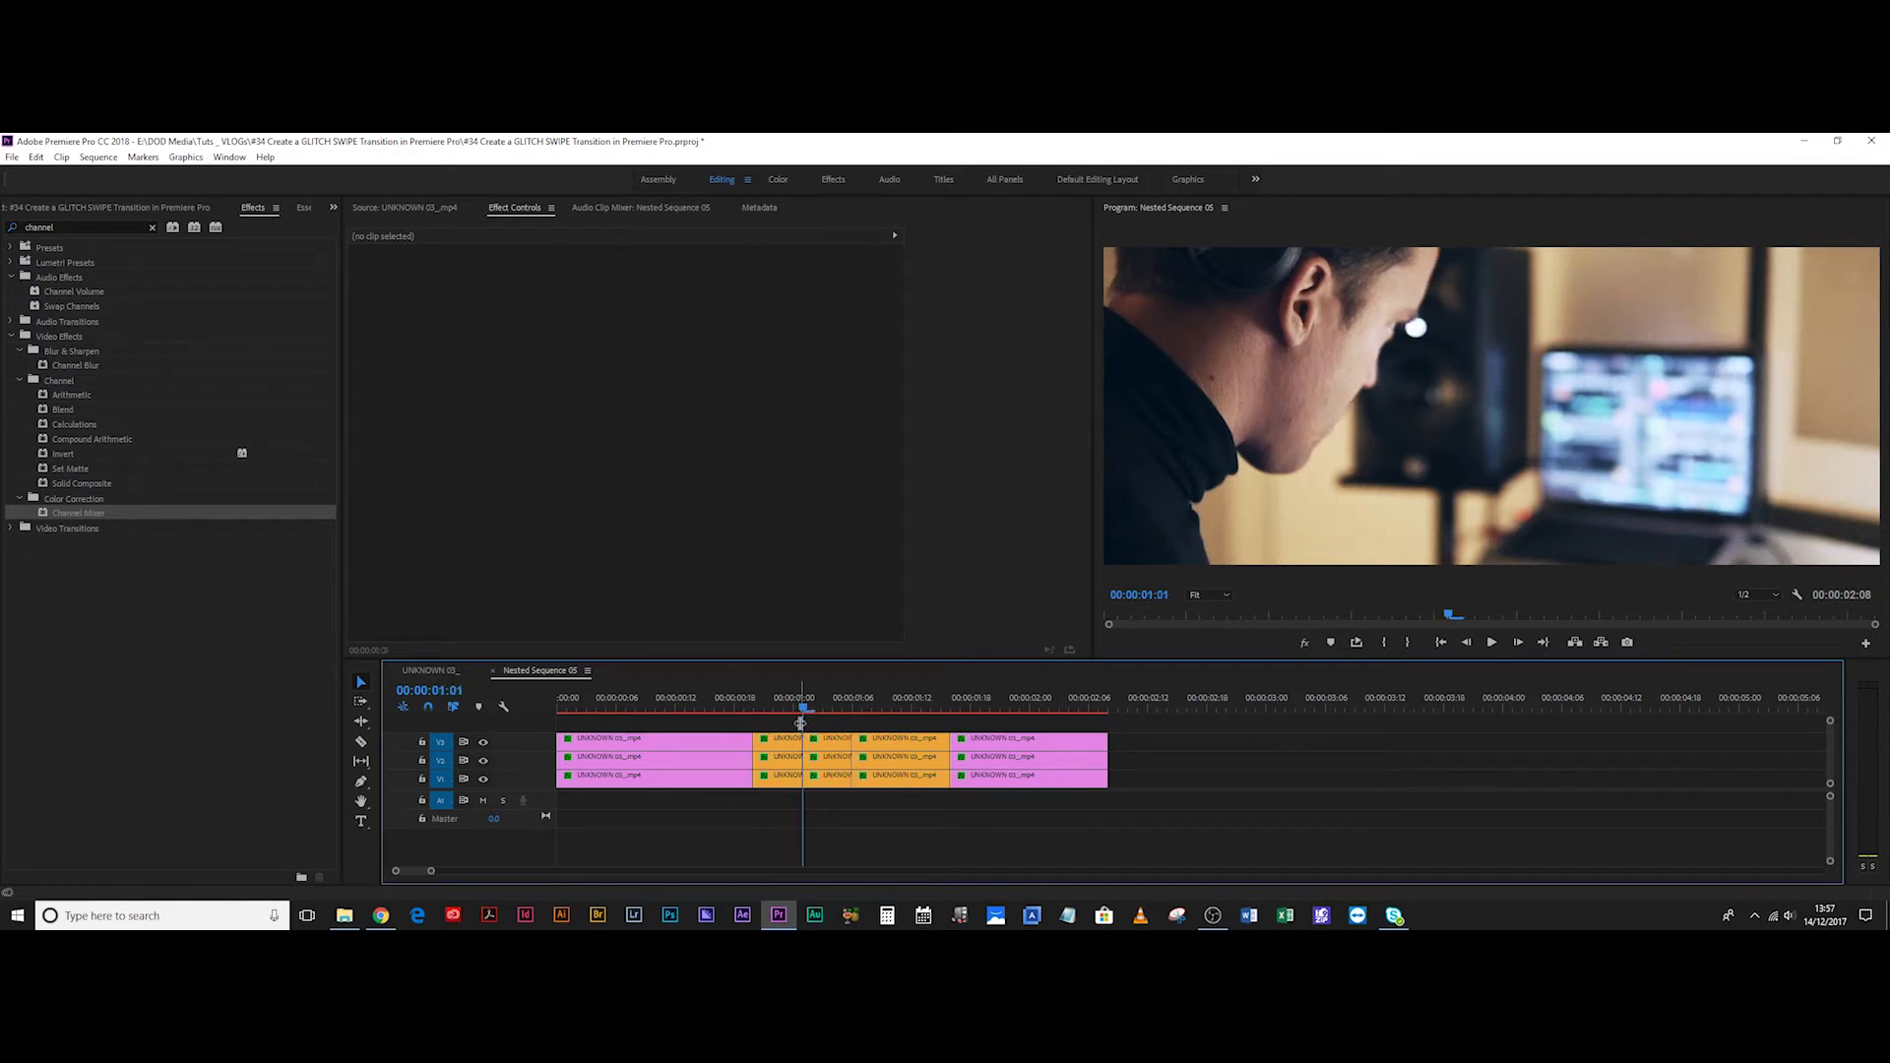
pyautogui.press('space')
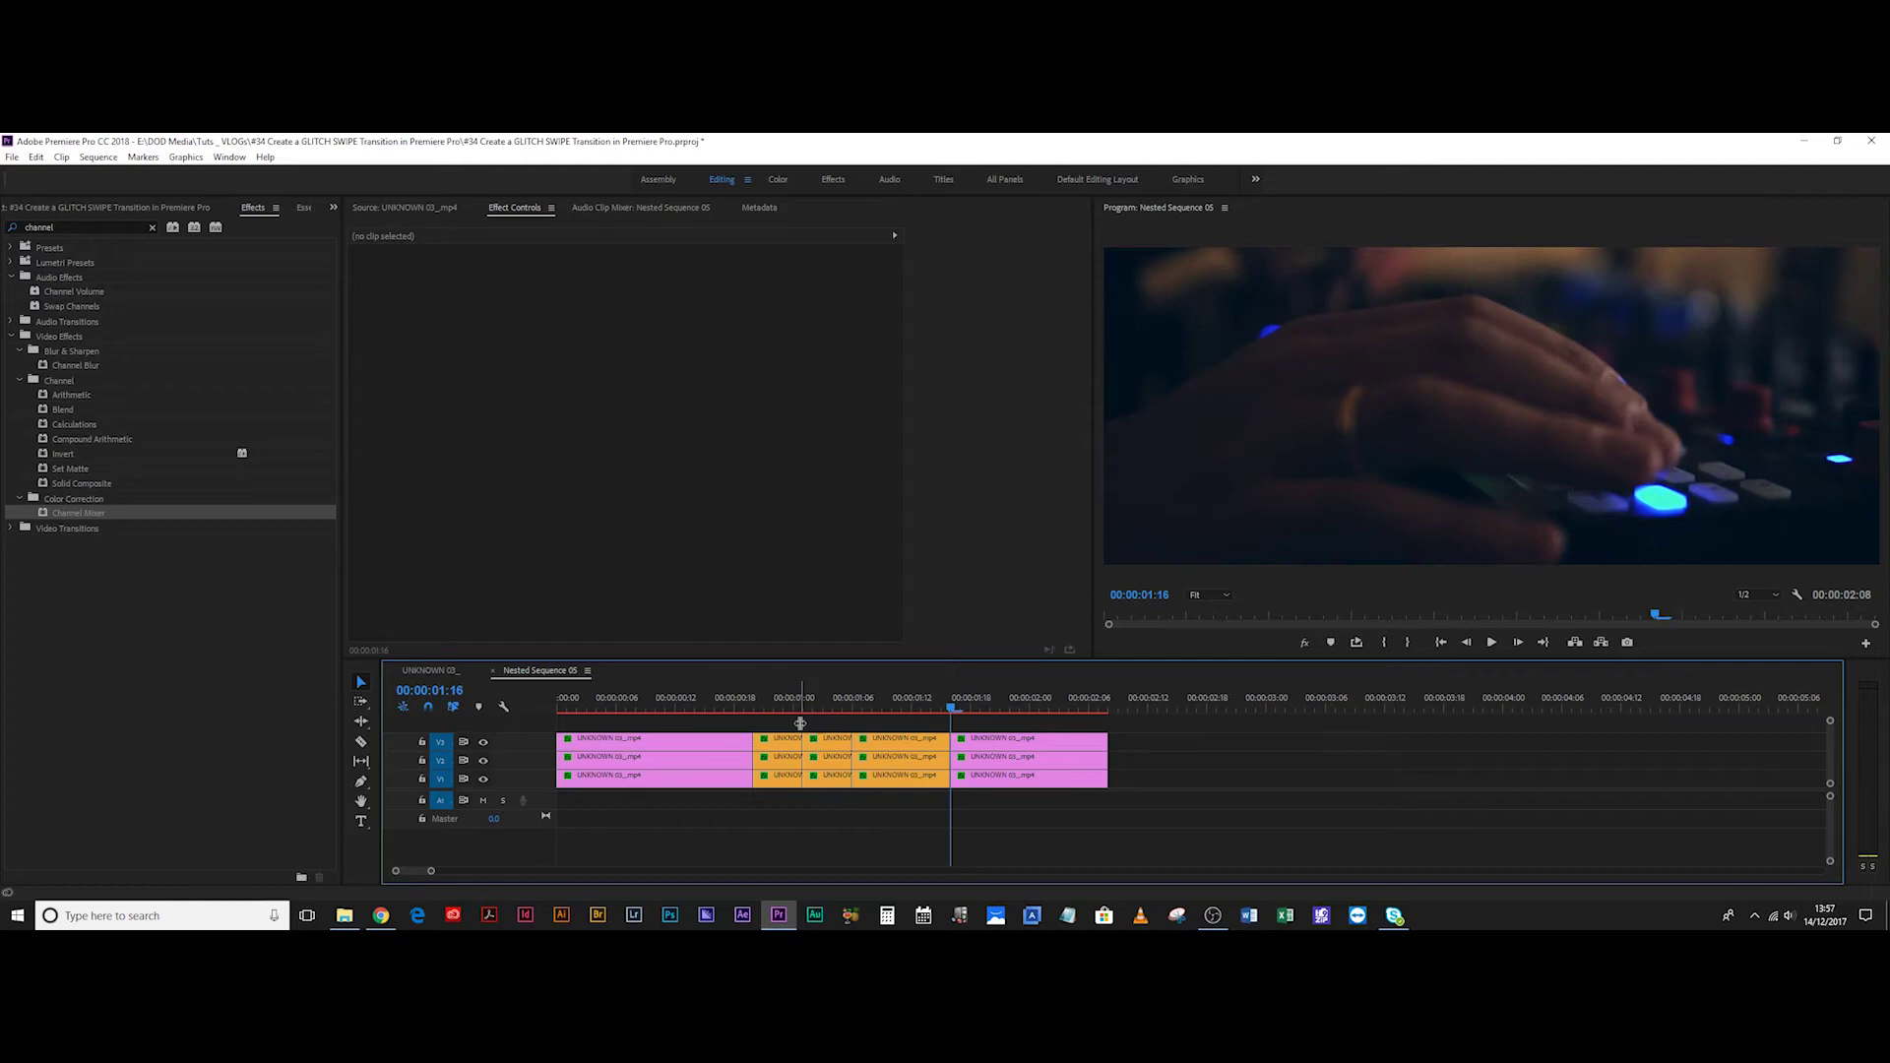
pyautogui.click(900, 724)
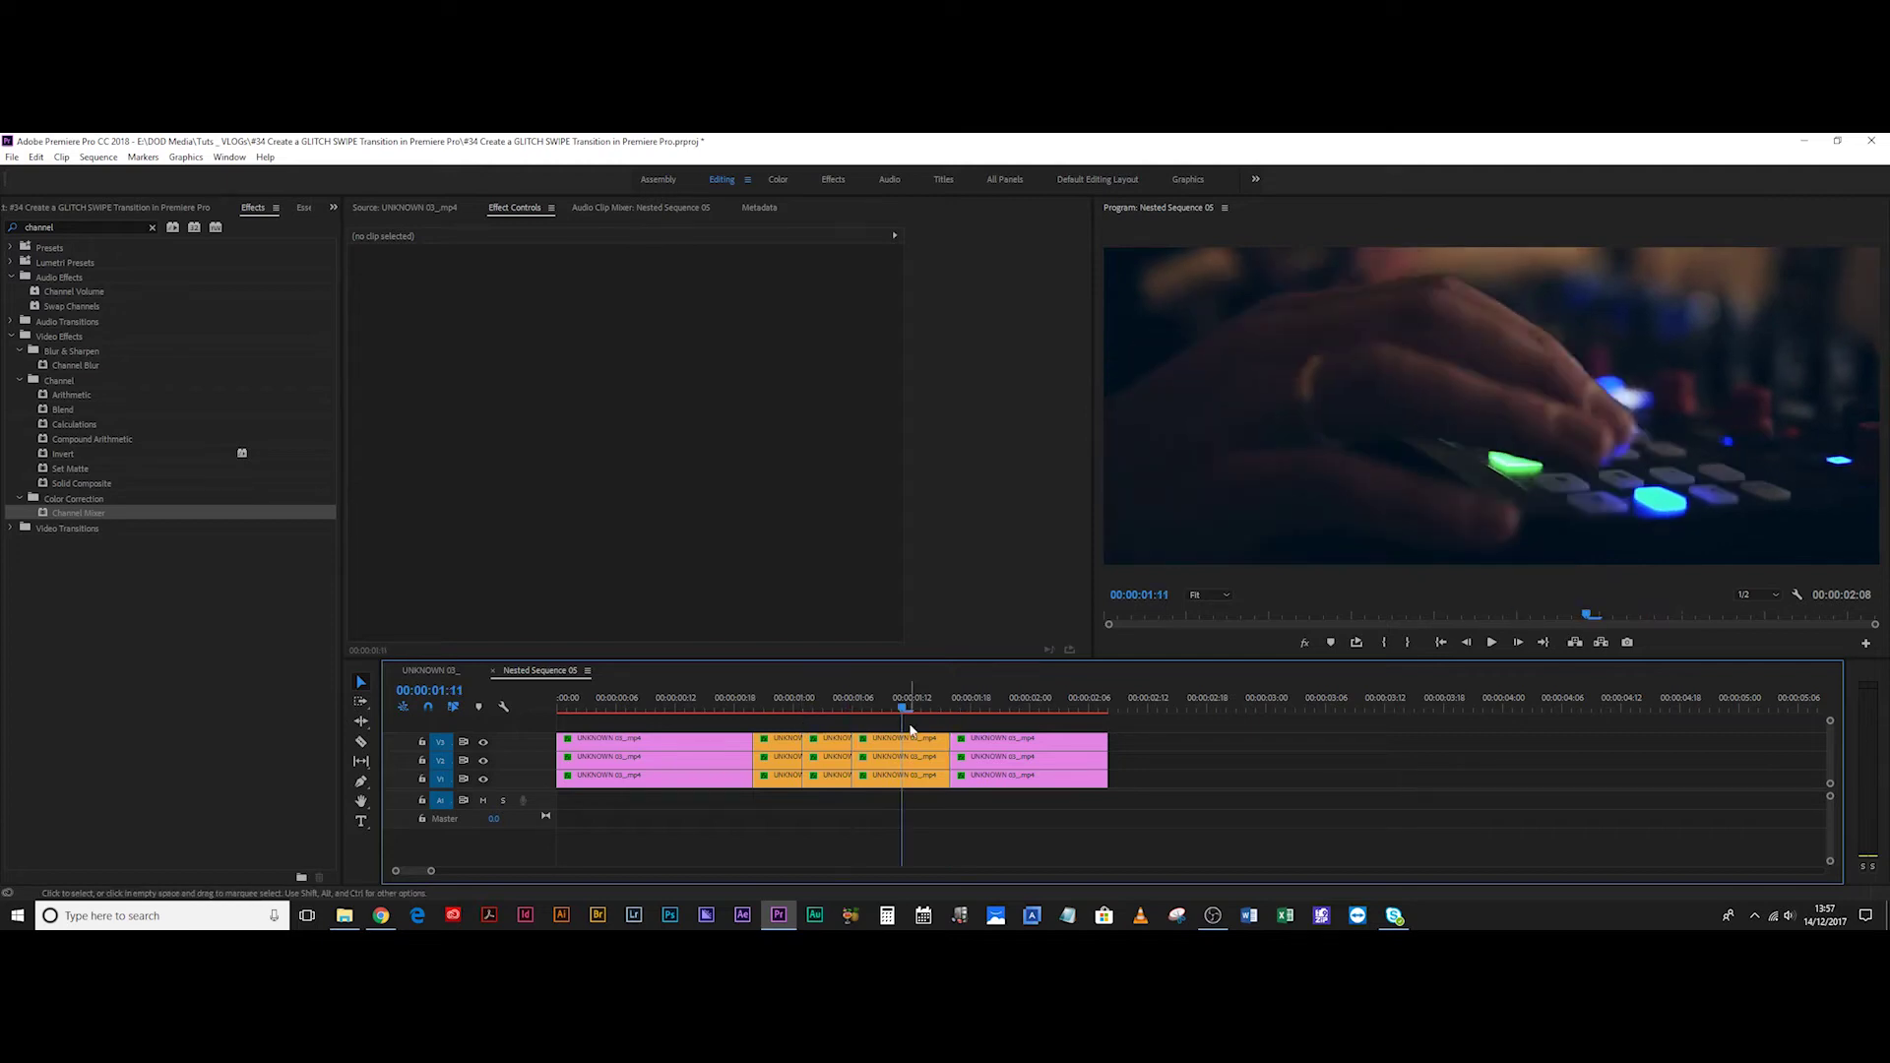
pyautogui.hotkey('ctrl', 'k')
pyautogui.click(872, 704)
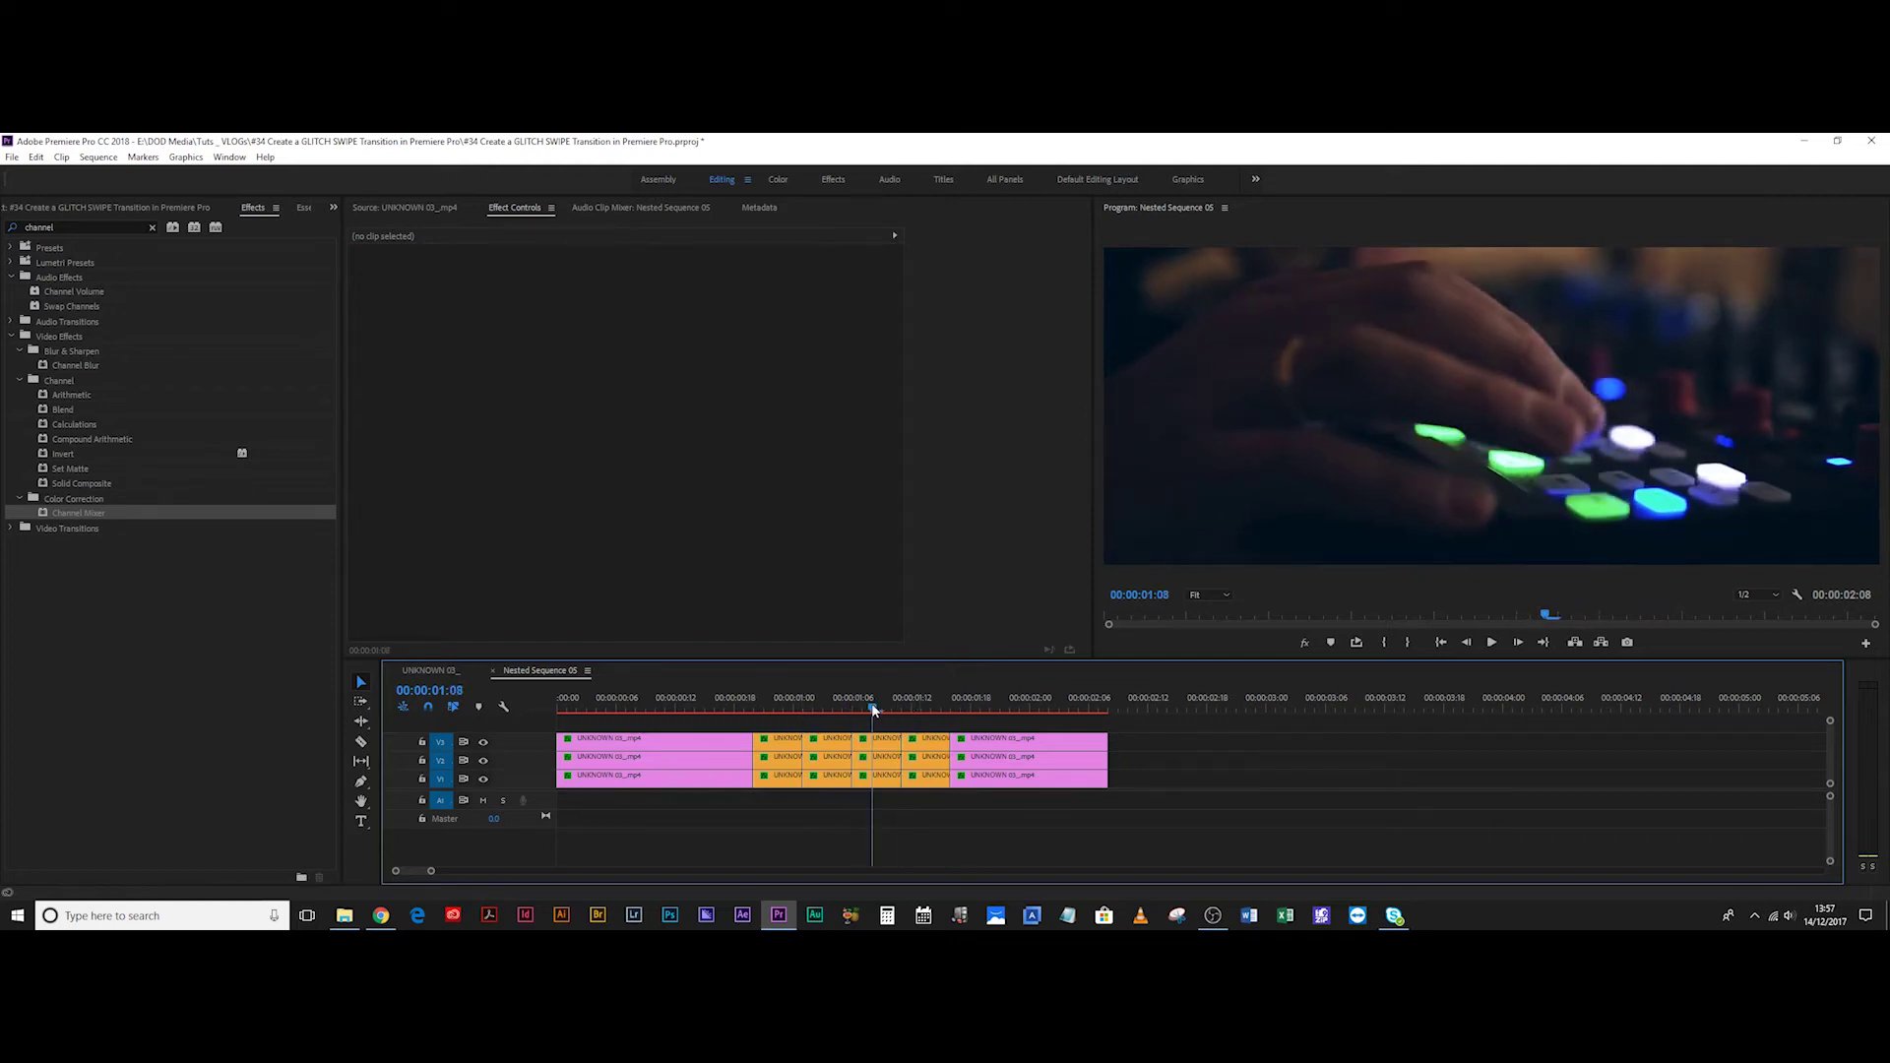
pyautogui.hotkey('ctrl', 'k')
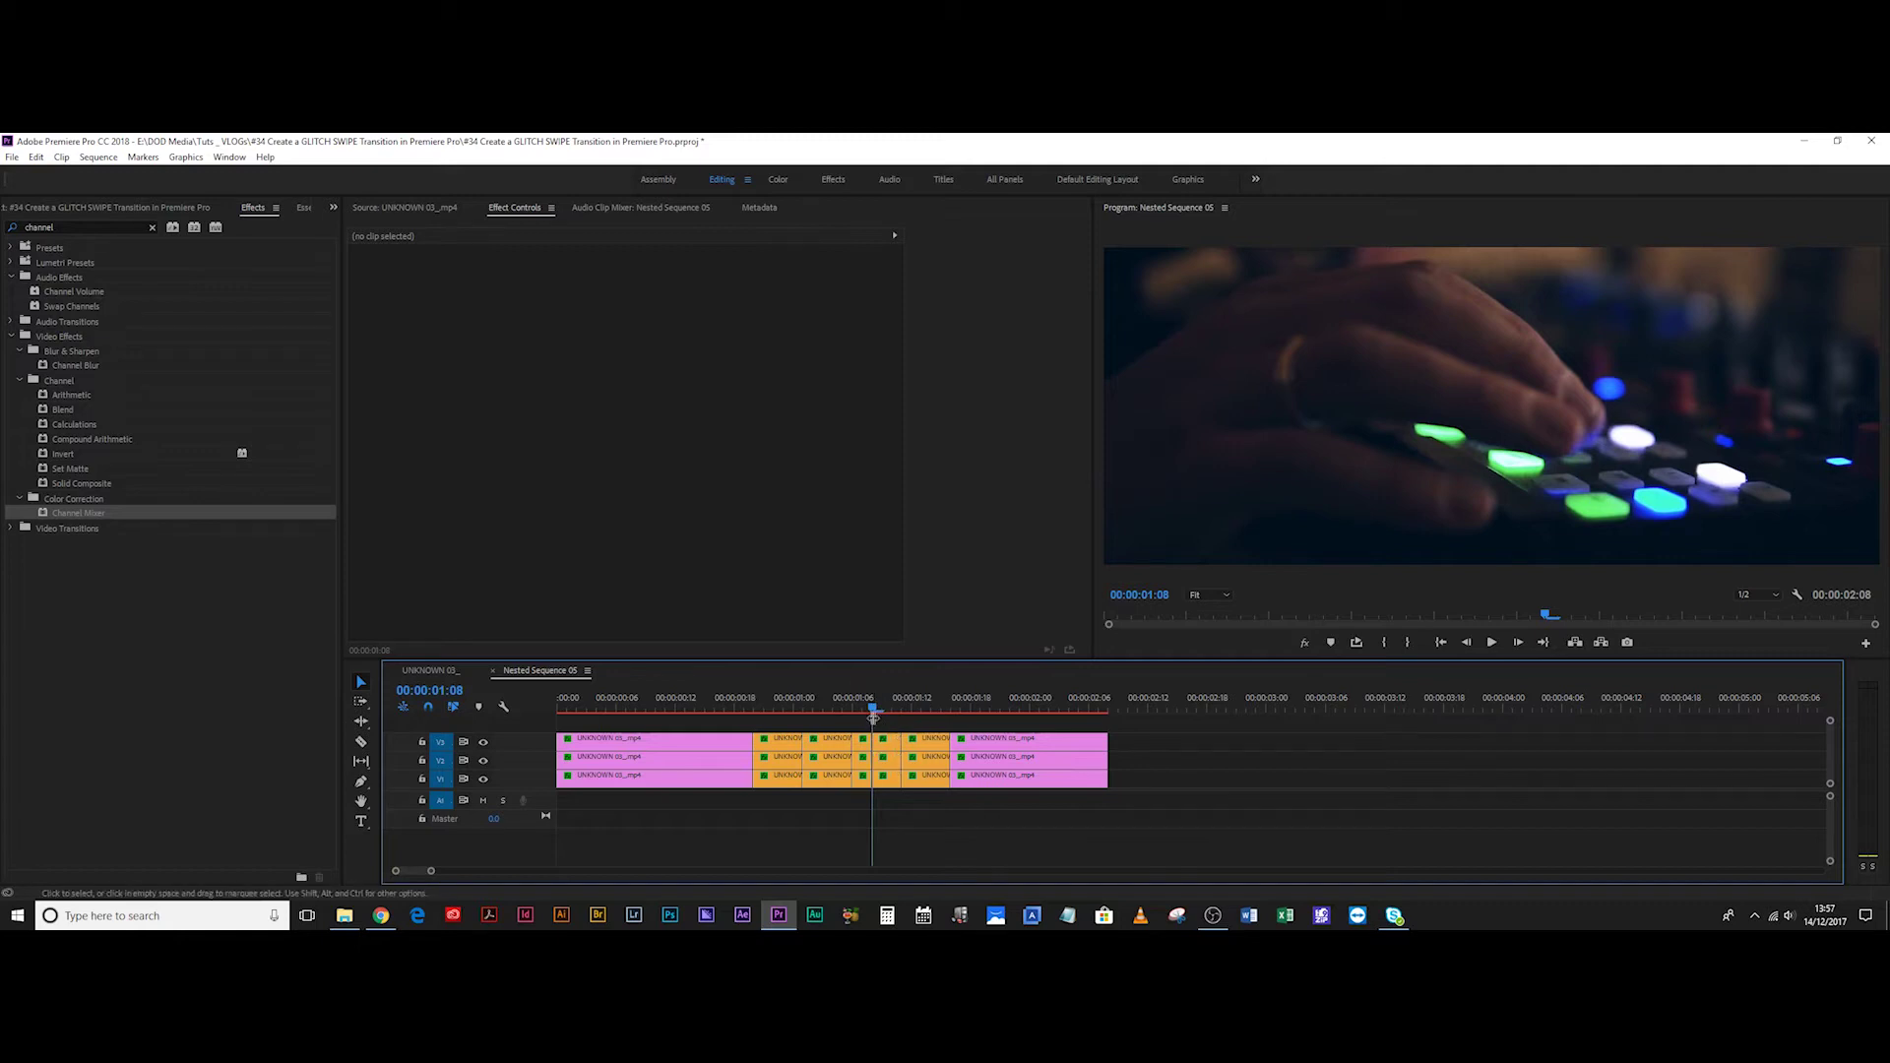
pyautogui.click(844, 707)
pyautogui.click(836, 702)
pyautogui.hotkey('ctrl', 'k')
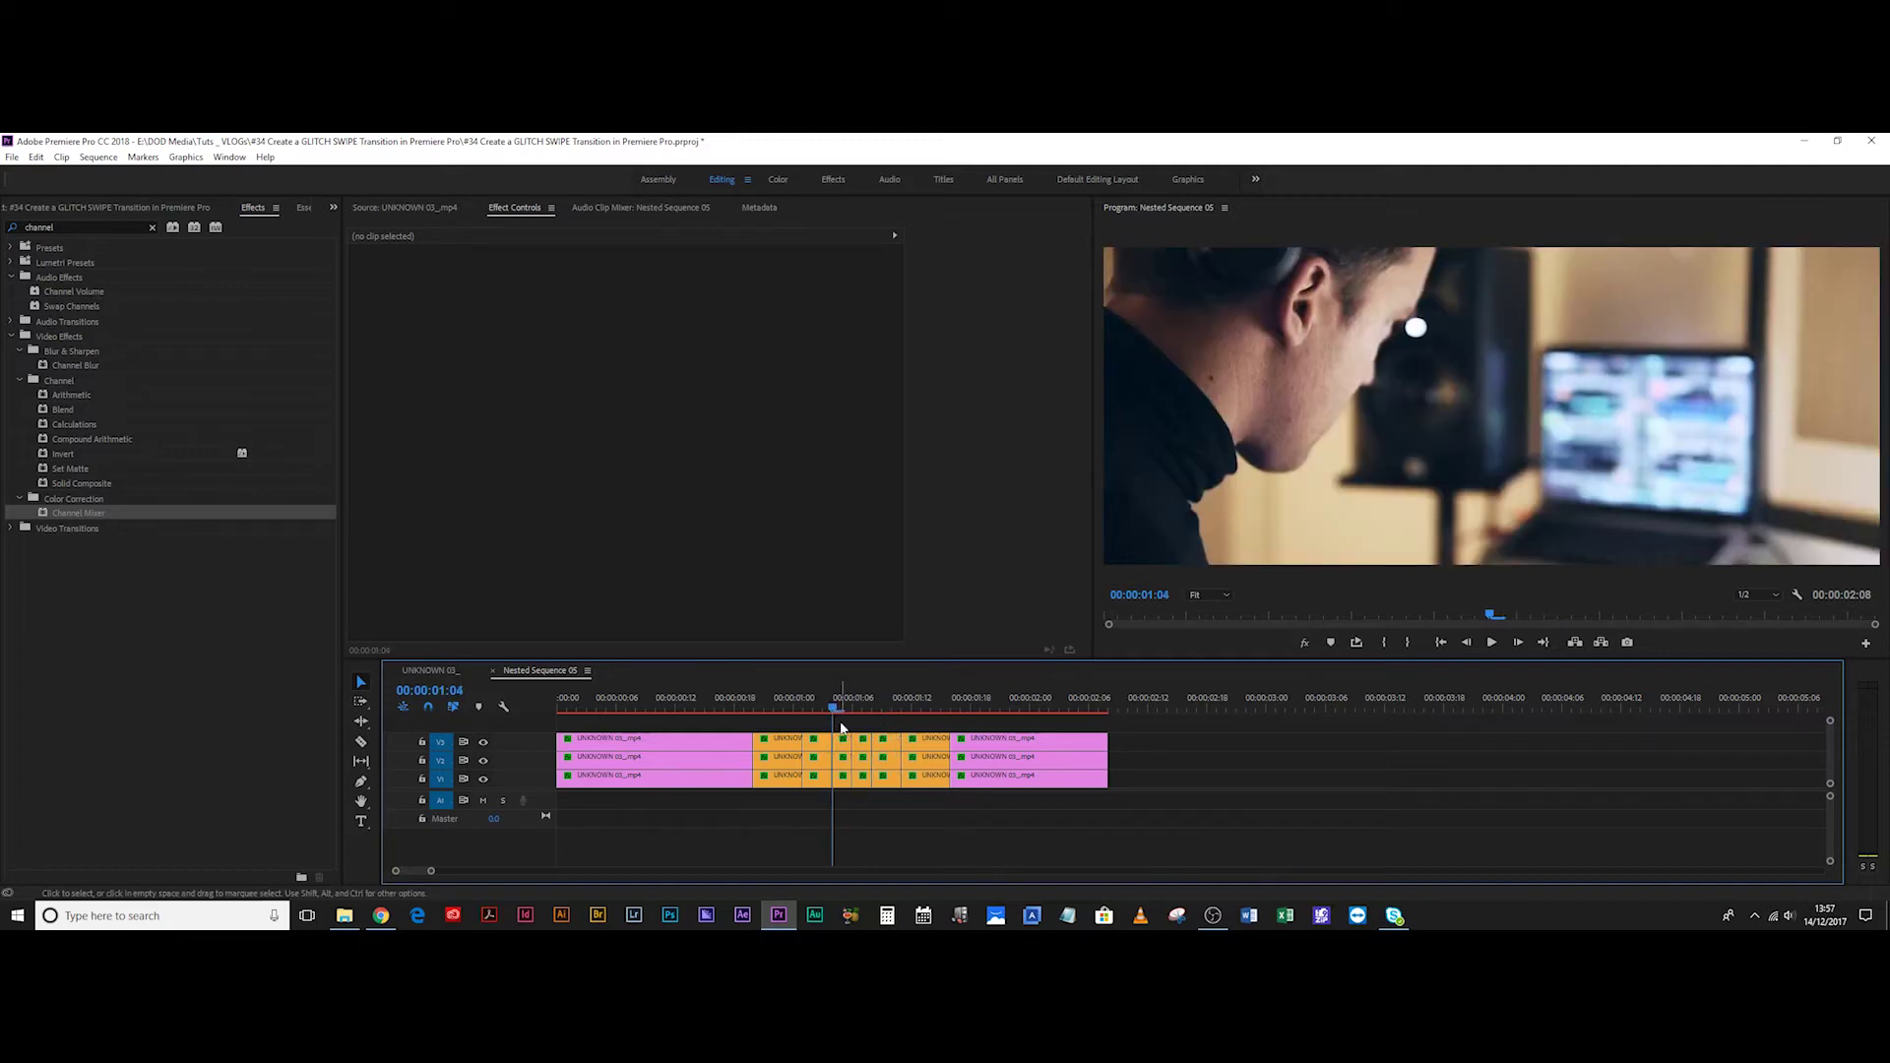
pyautogui.click(851, 704)
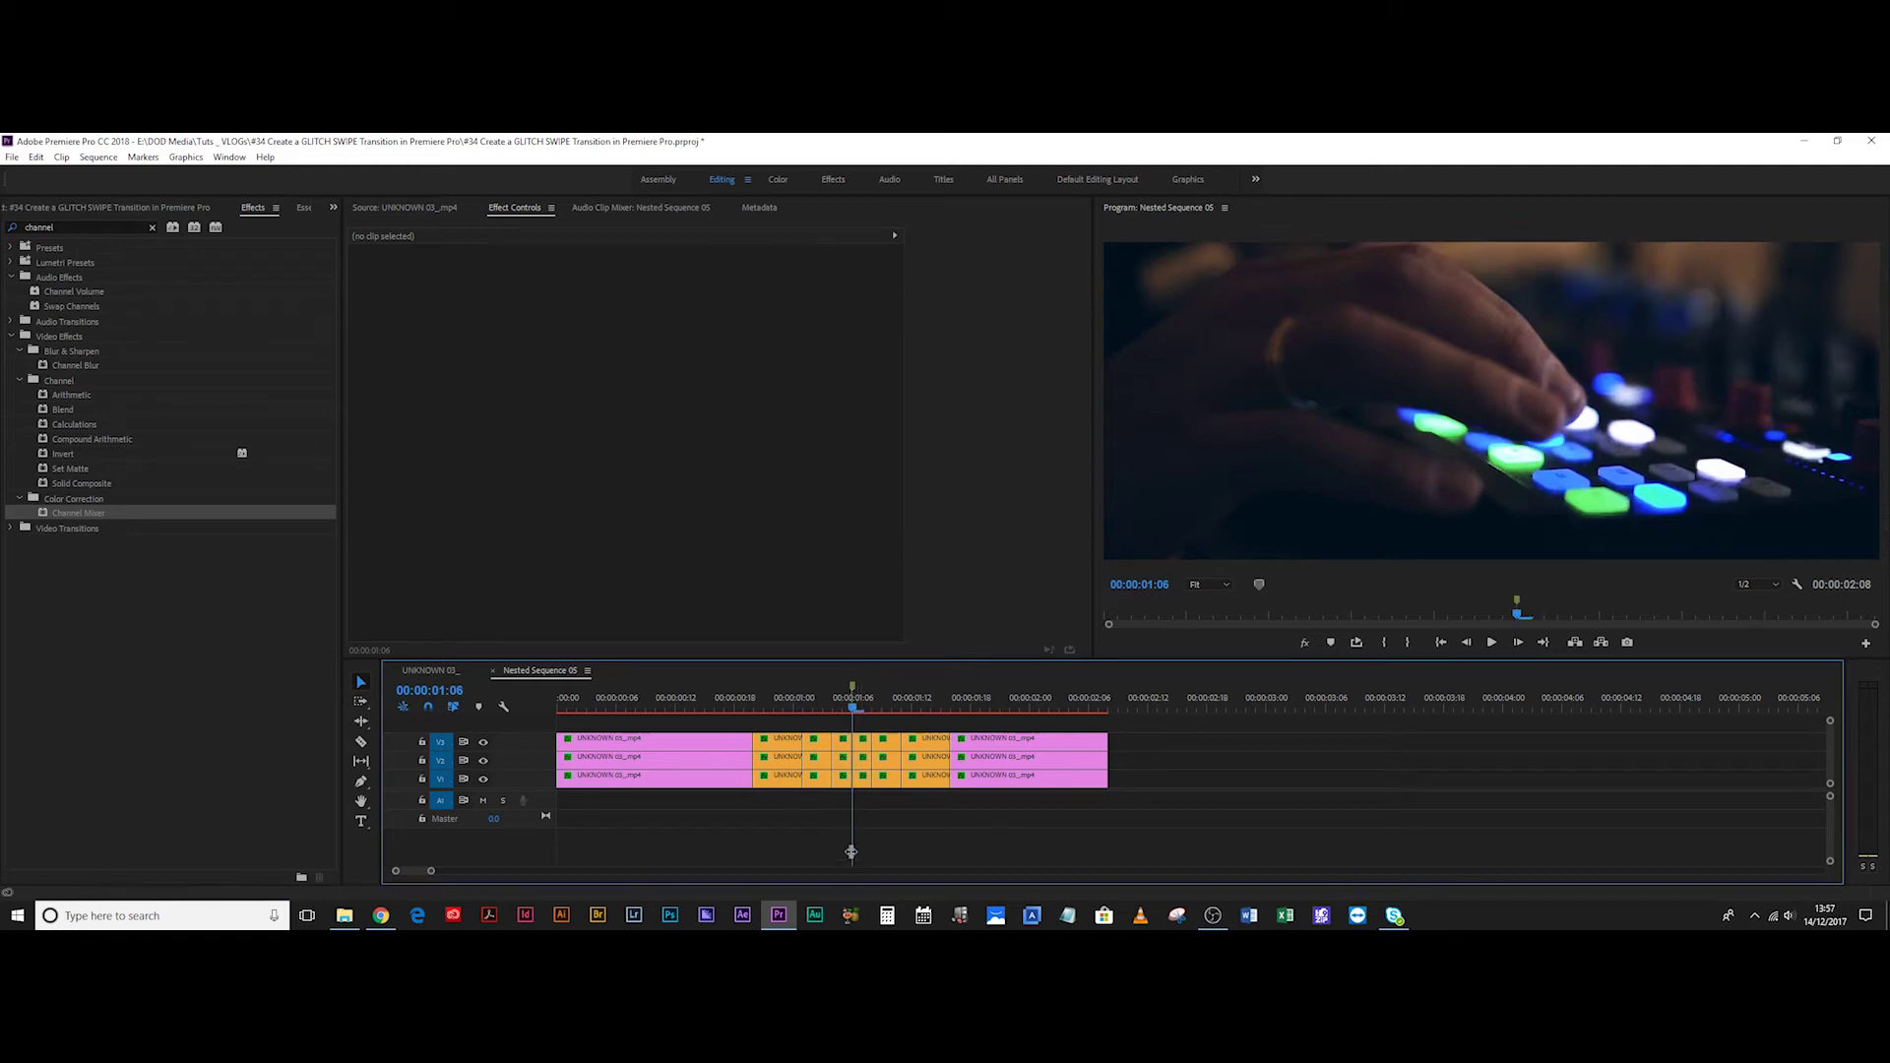
pyautogui.click(774, 705)
# Shift the V3 piece at 00:00:00:22 to Position X 1000 and nudge the V2 piece sideways.
pyautogui.click(788, 746)
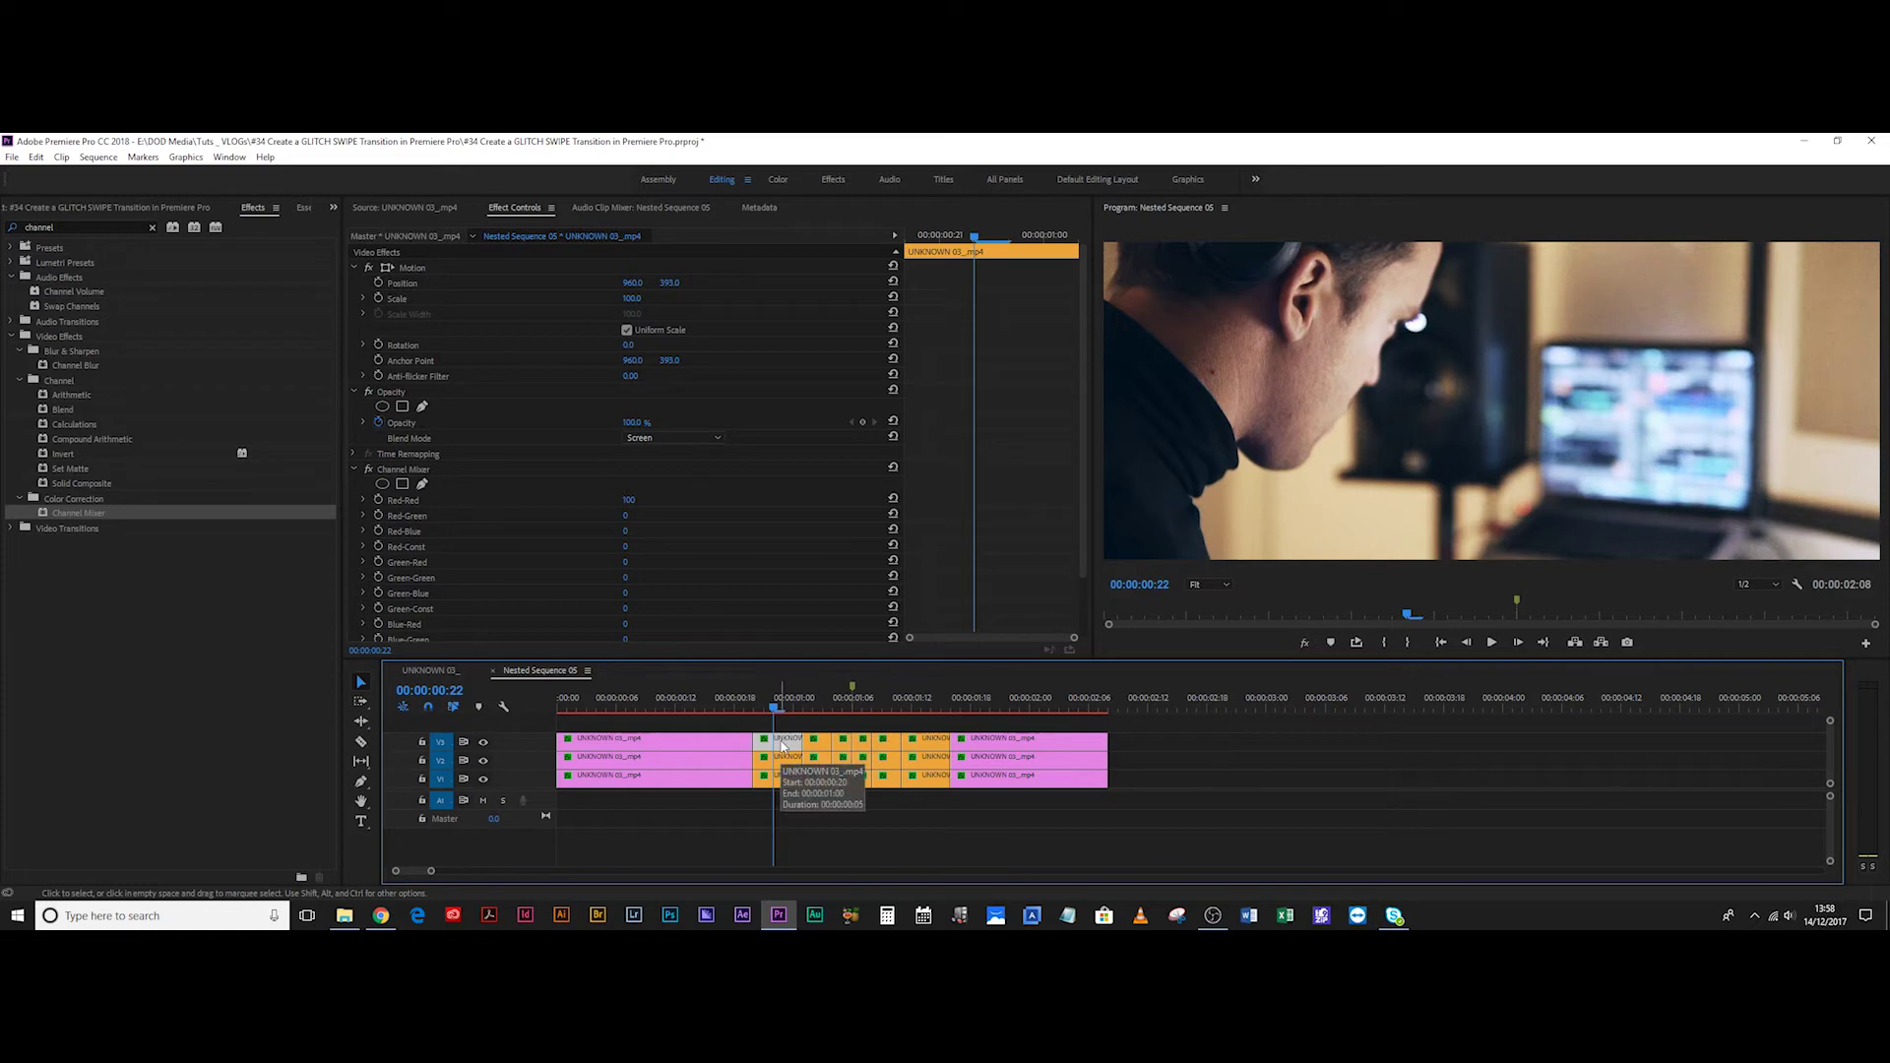
pyautogui.click(633, 283)
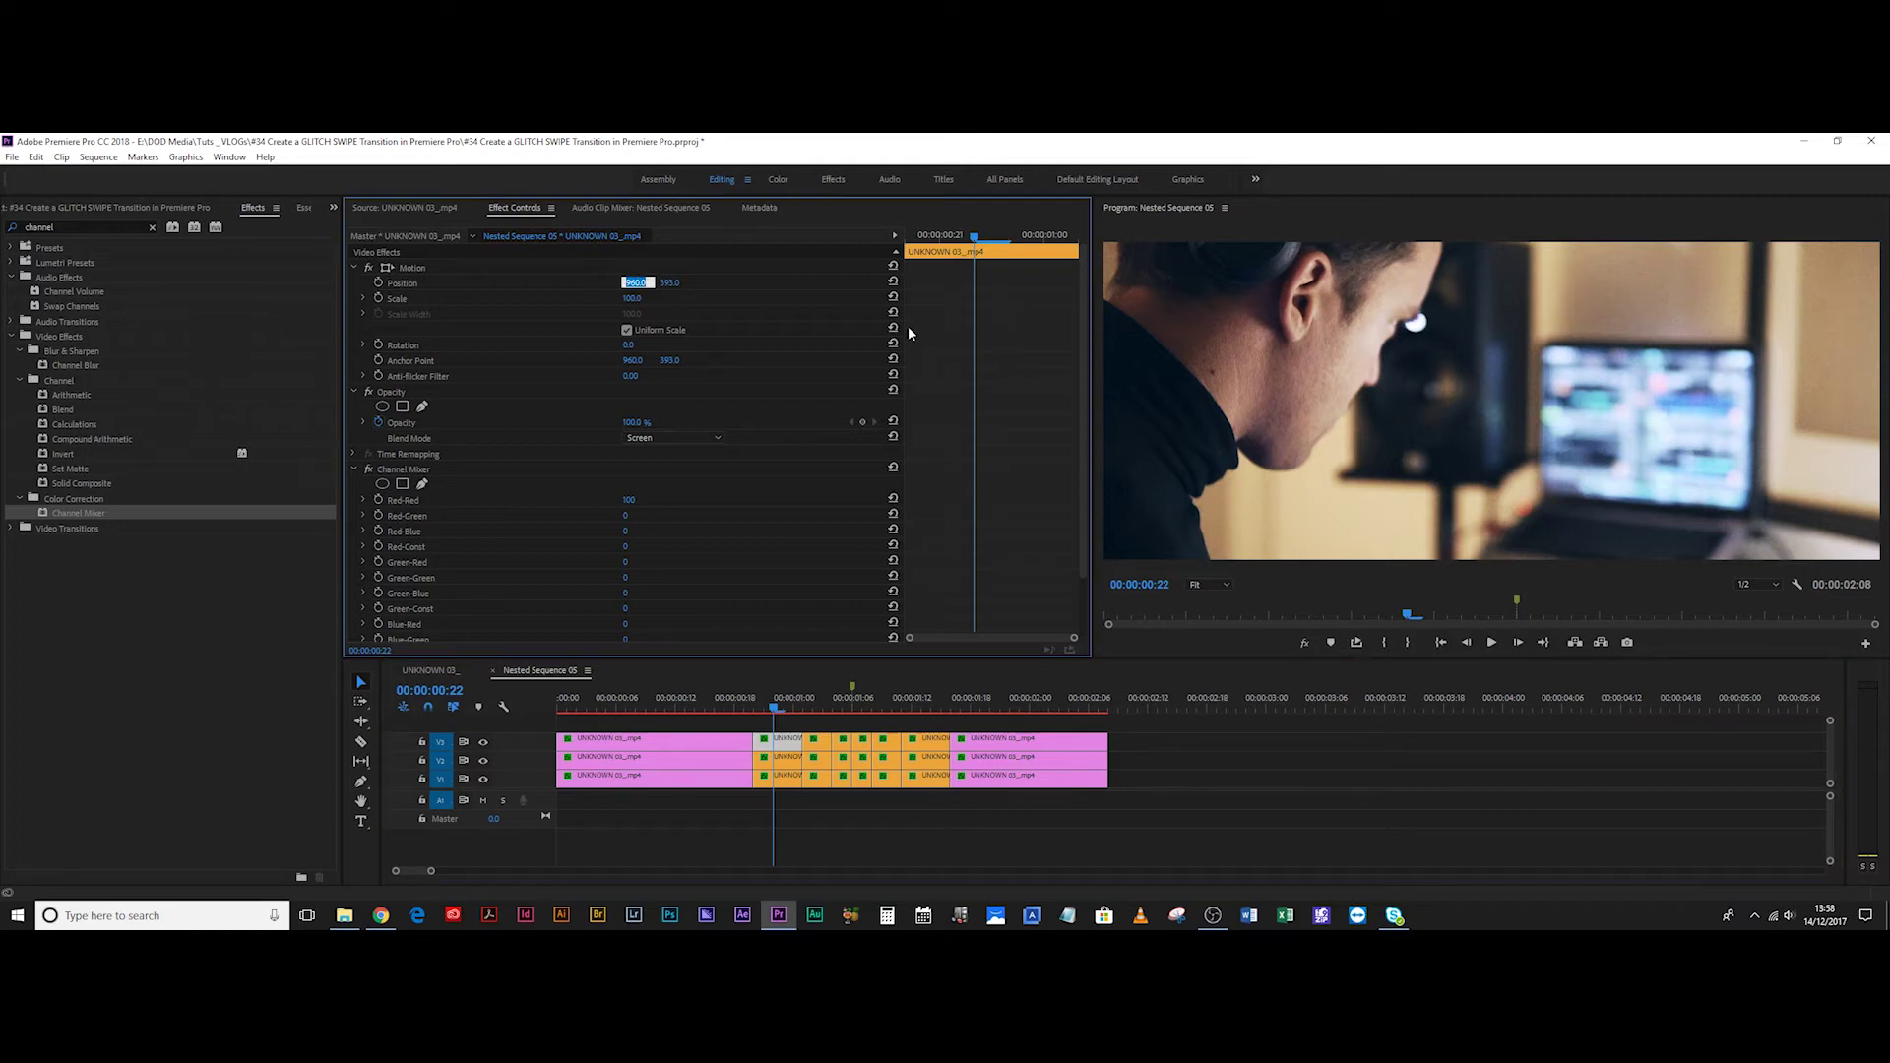
pyautogui.hotkey('shift', 'Up')
pyautogui.hotkey('shift', 'Up')
pyautogui.hotkey('shift', 'Up')
pyautogui.hotkey('shift', 'Up')
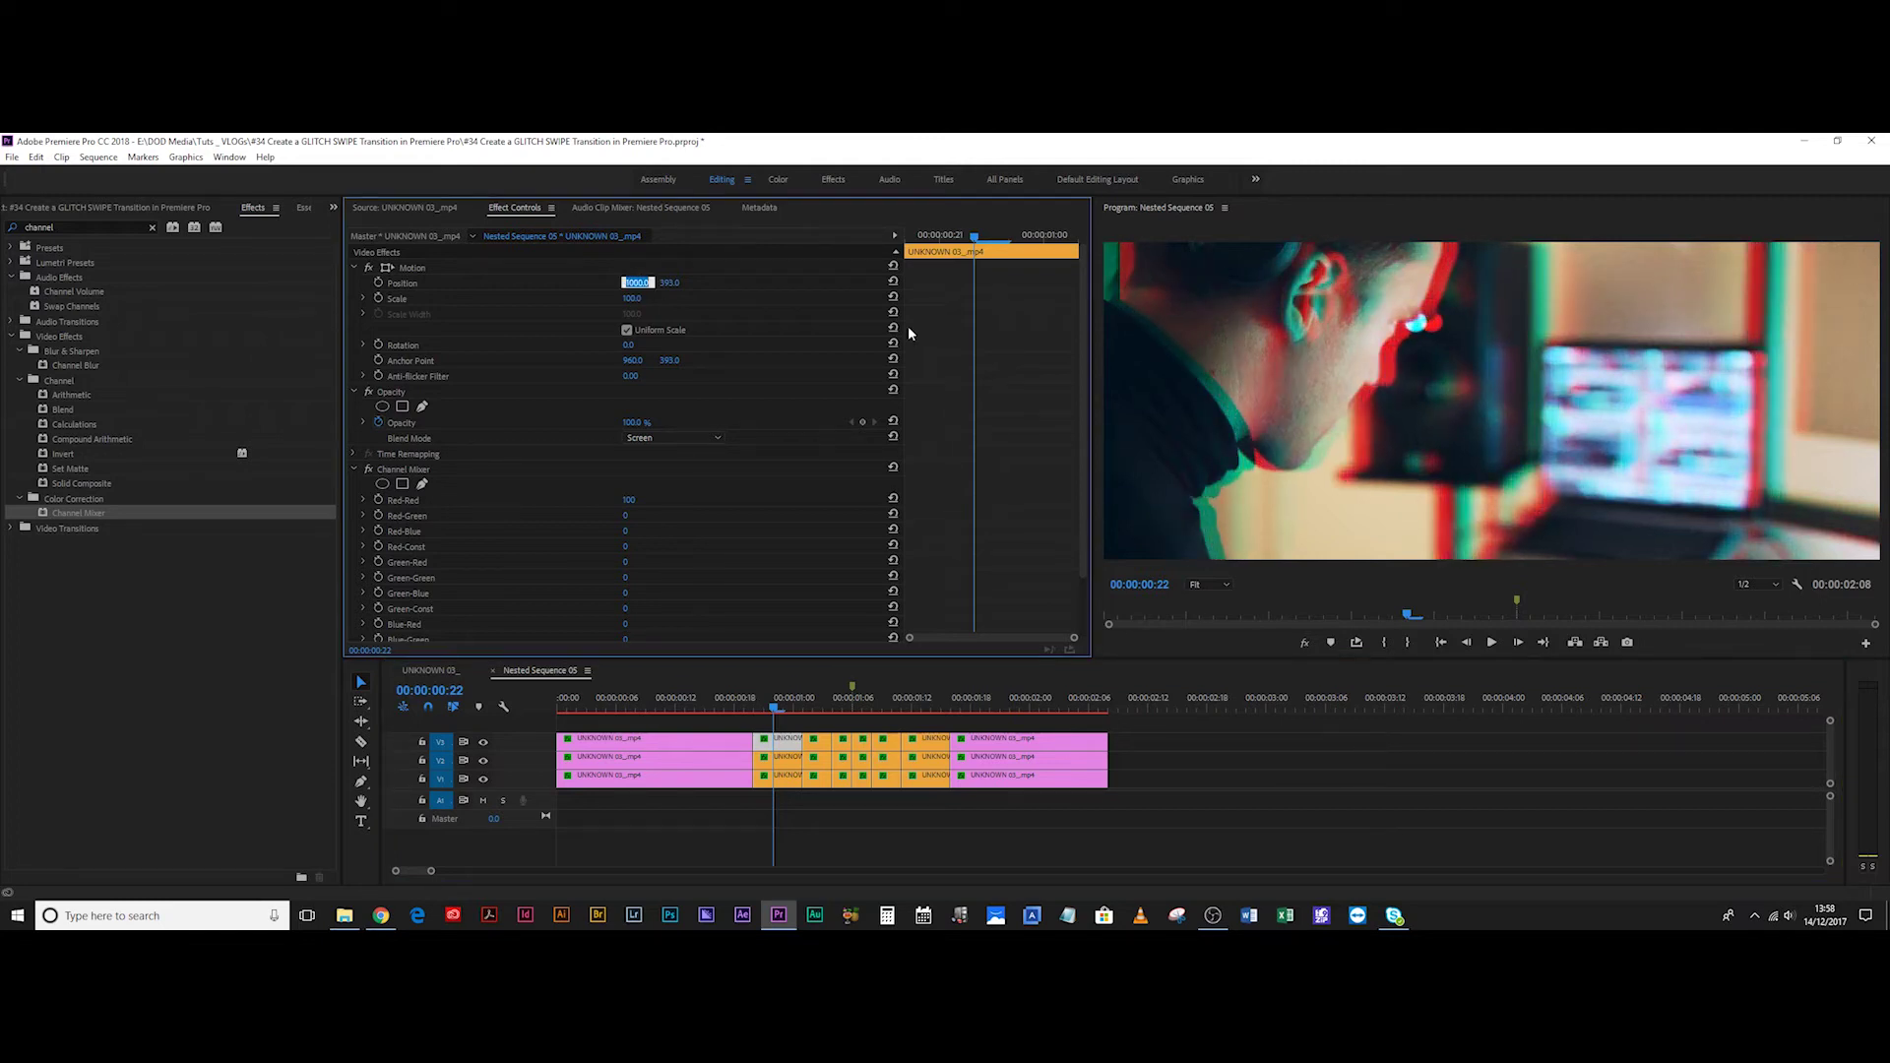
pyautogui.click(786, 757)
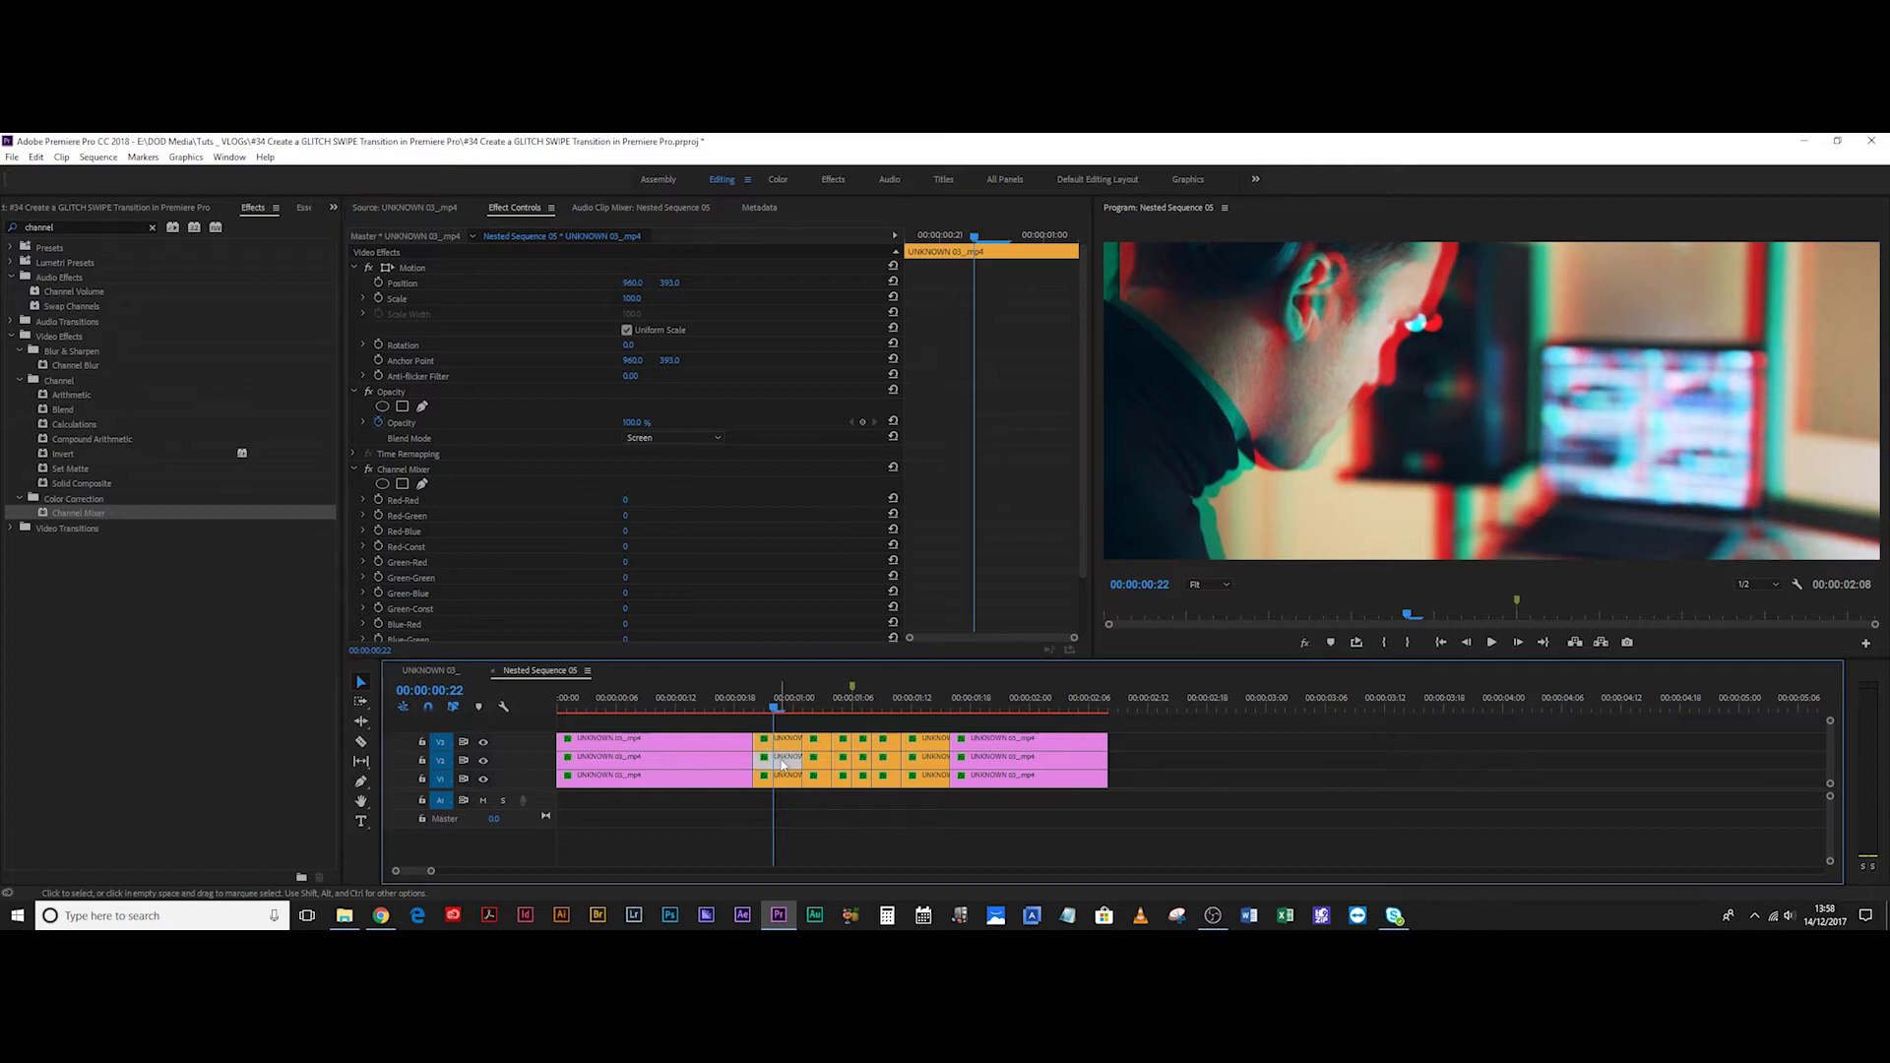
pyautogui.click(636, 282)
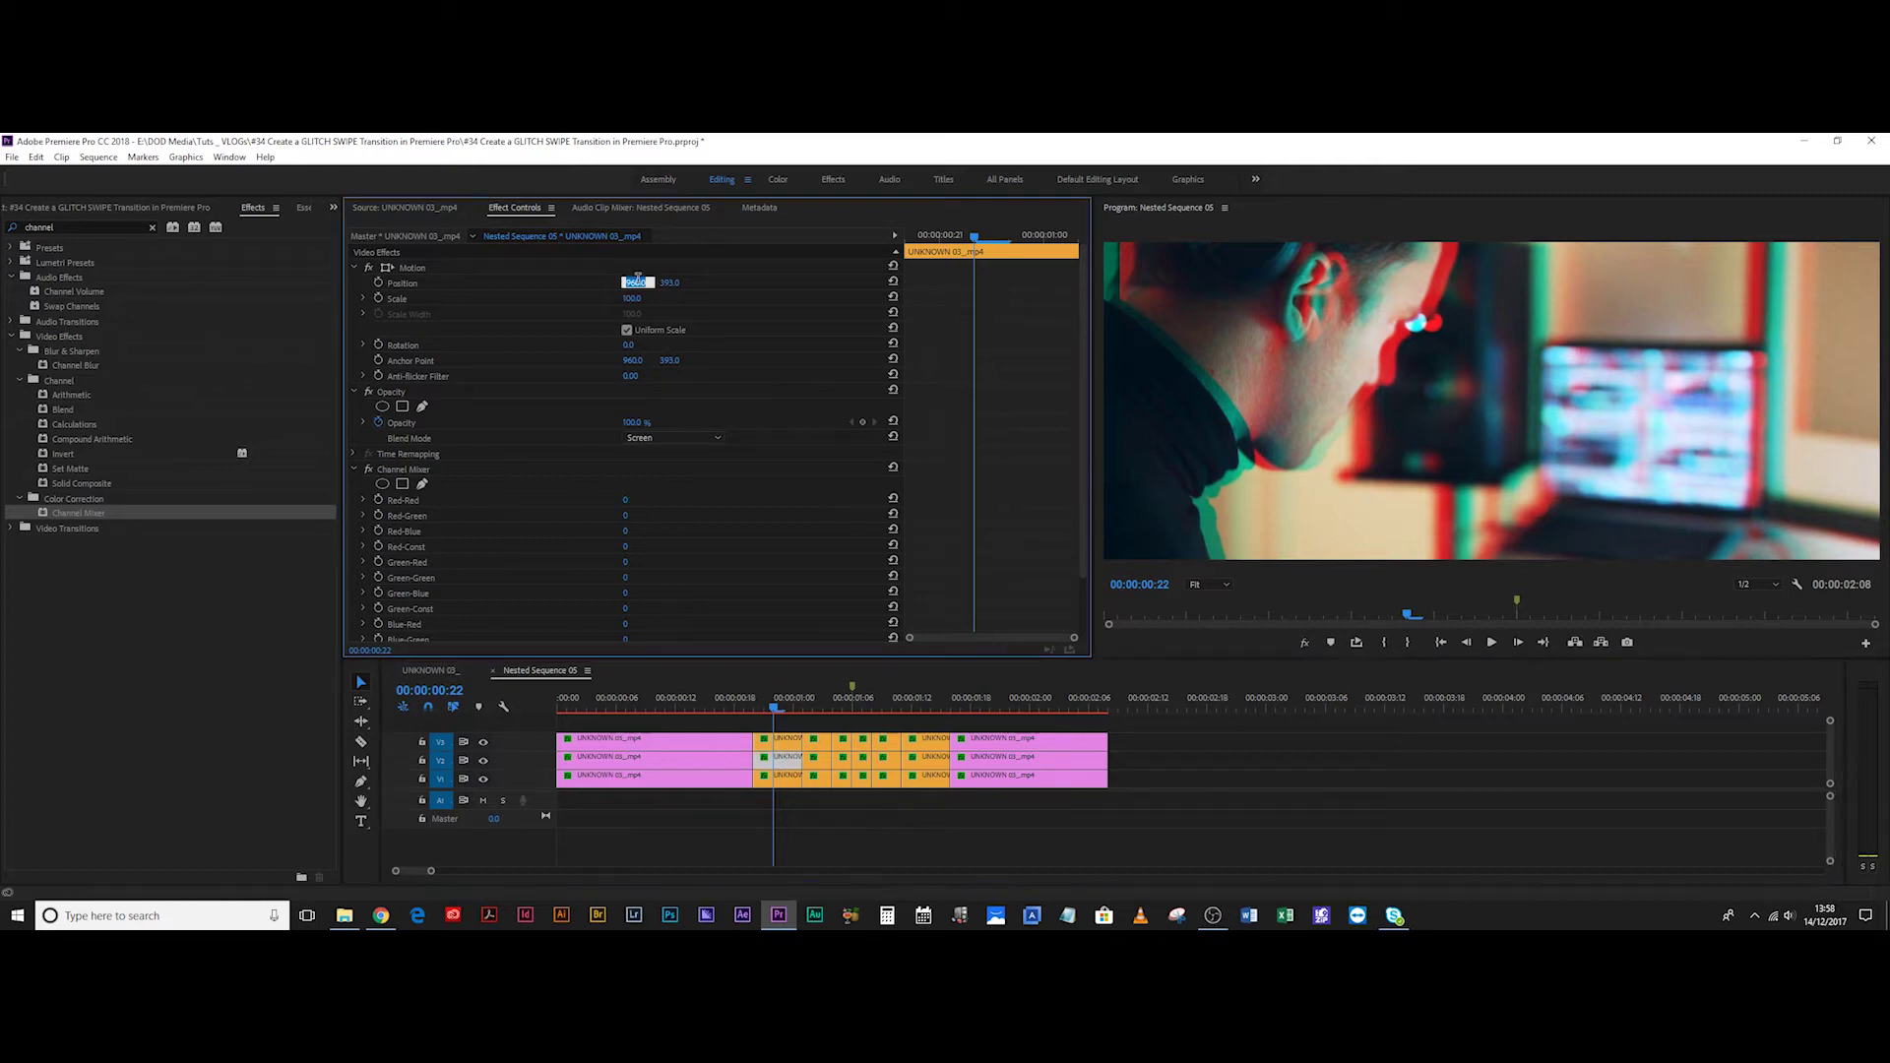
pyautogui.hotkey('shift', 'Up')
pyautogui.hotkey('shift', 'Up')
pyautogui.hotkey('shift', 'Up')
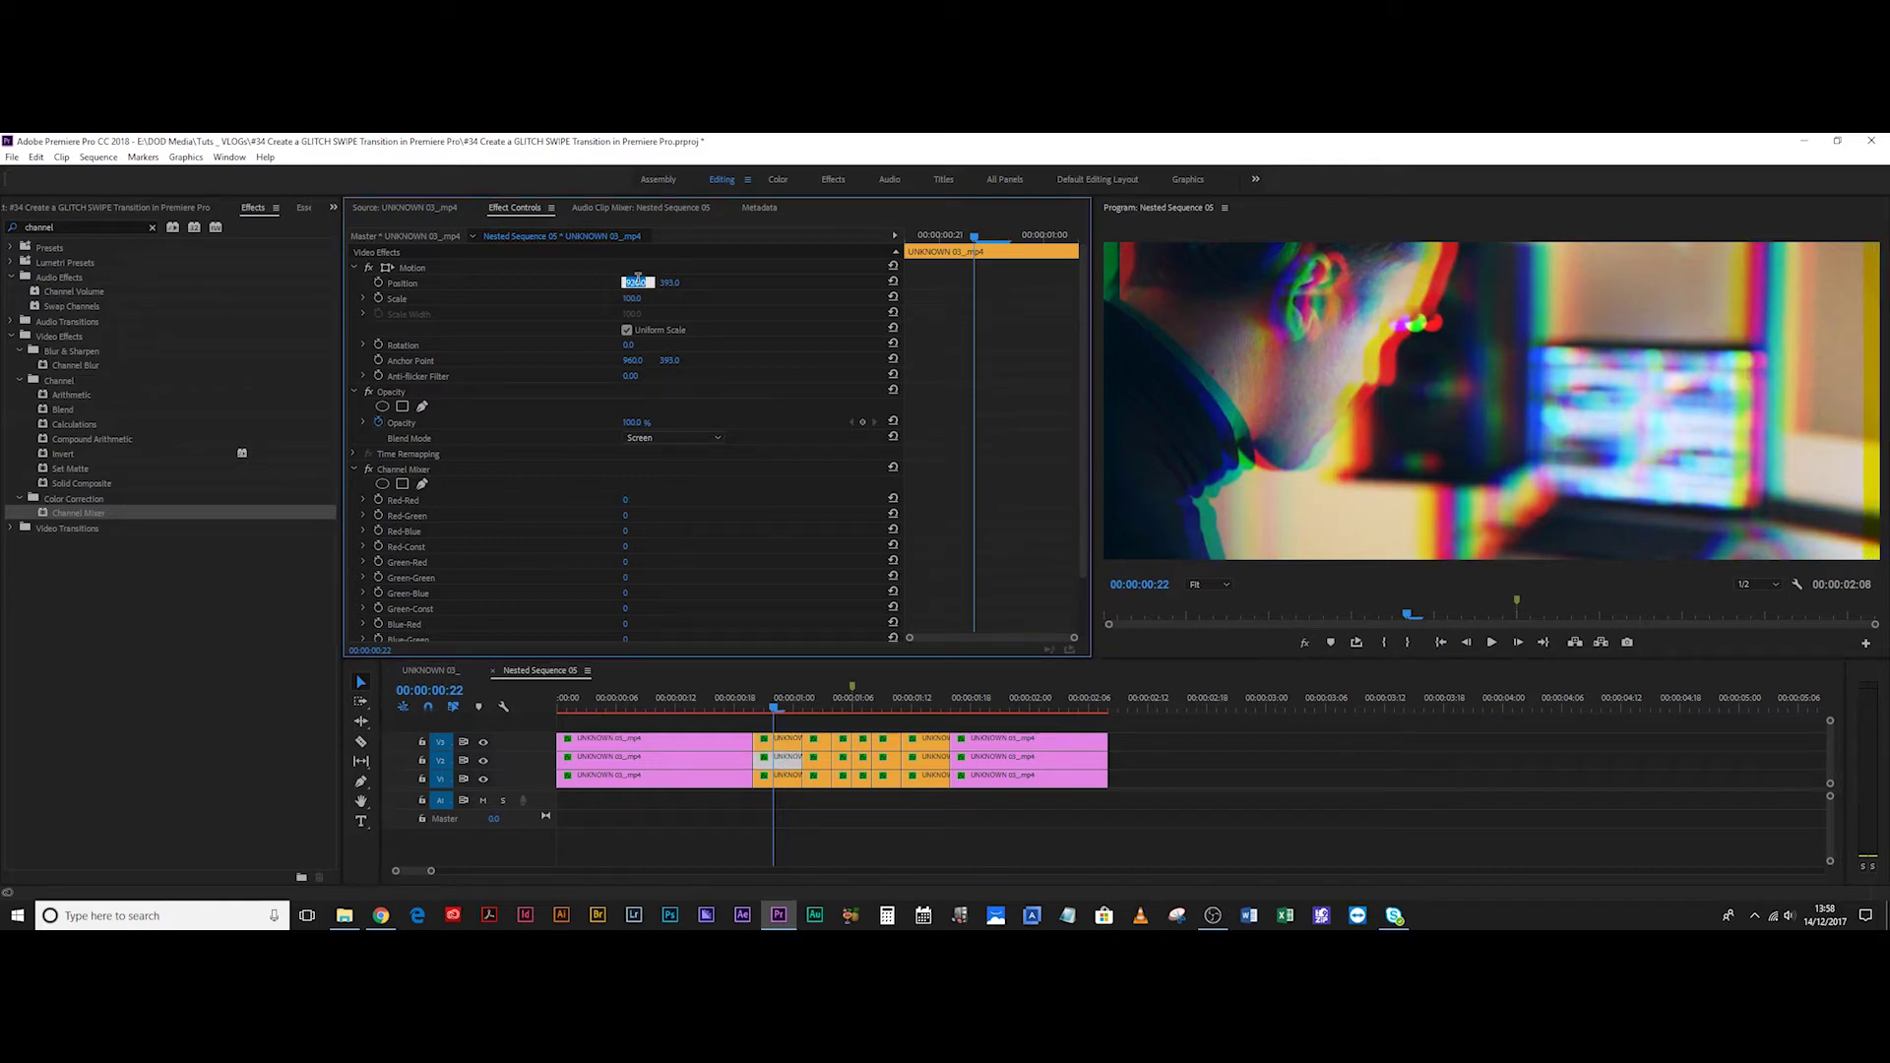
pyautogui.hotkey('shift', 'Up')
# At 00:00:01:14, set the V3 piece's Position X to 1000 and shift the V2 piece left.
pyautogui.click(815, 703)
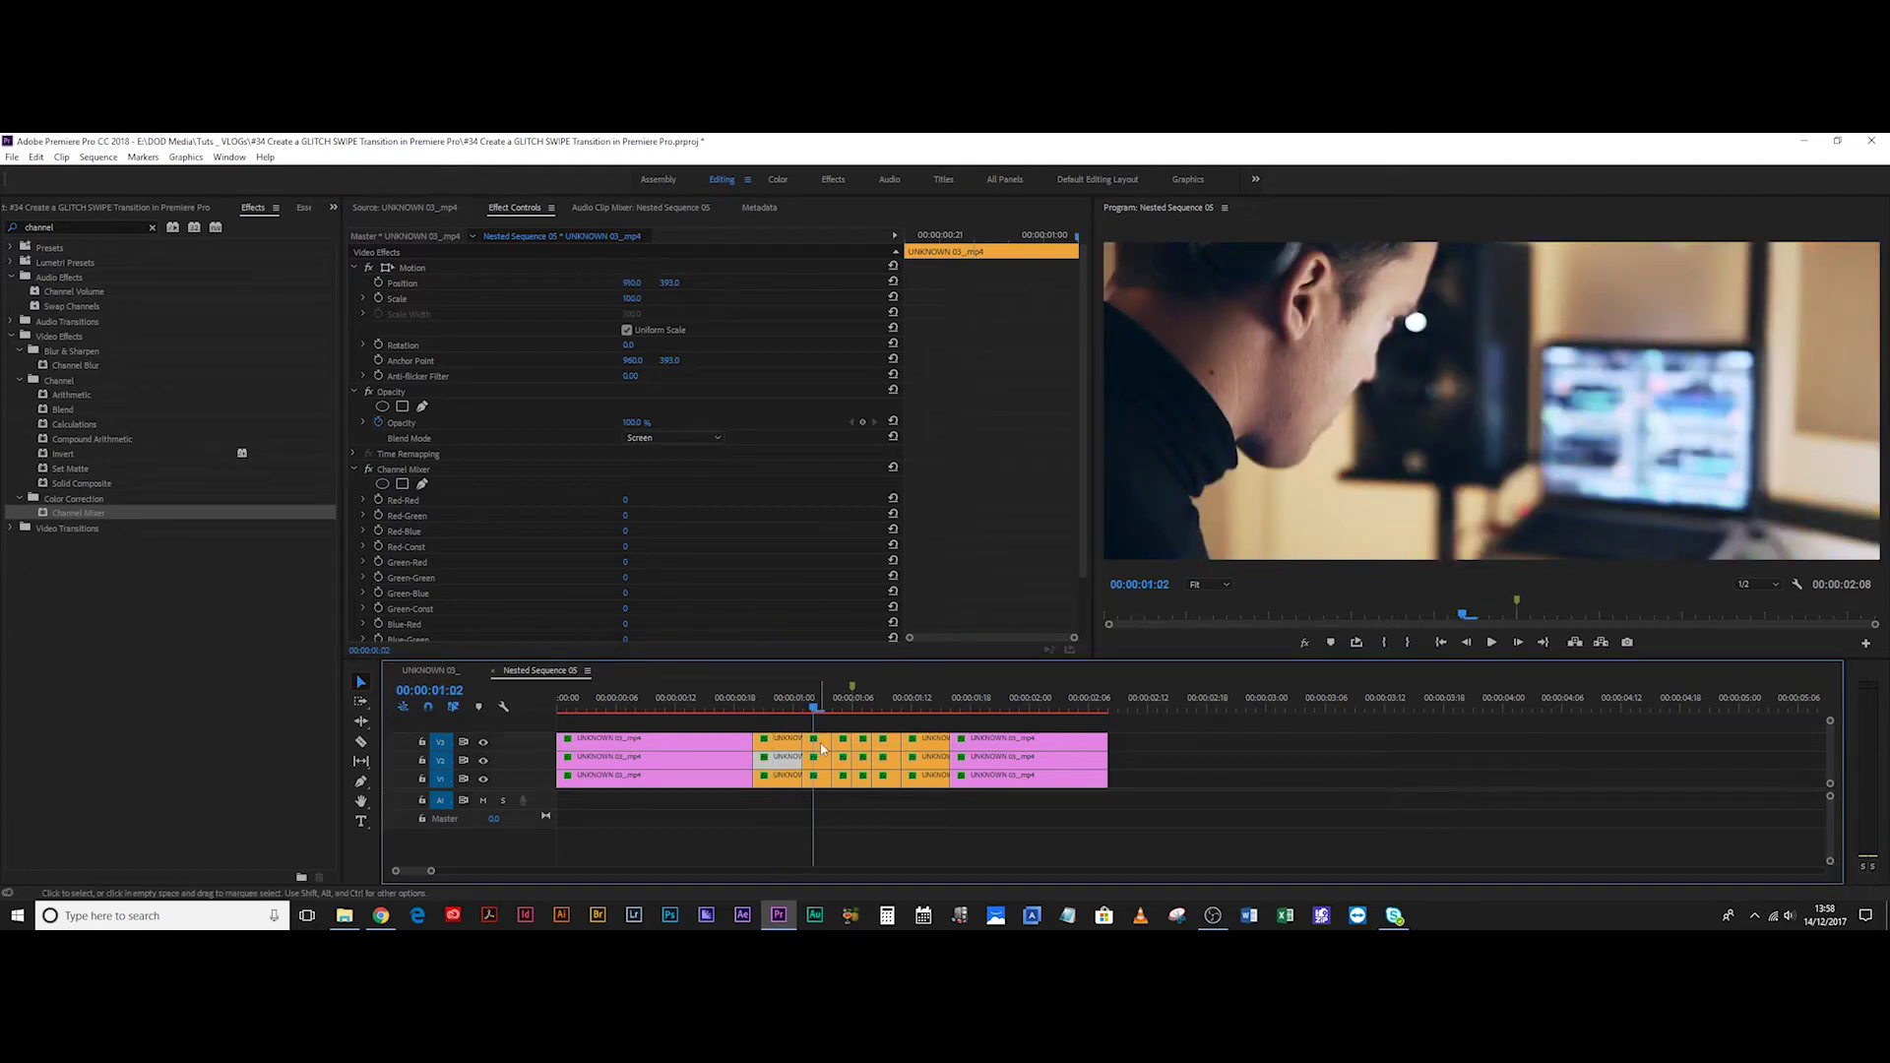
pyautogui.click(931, 701)
pyautogui.click(928, 745)
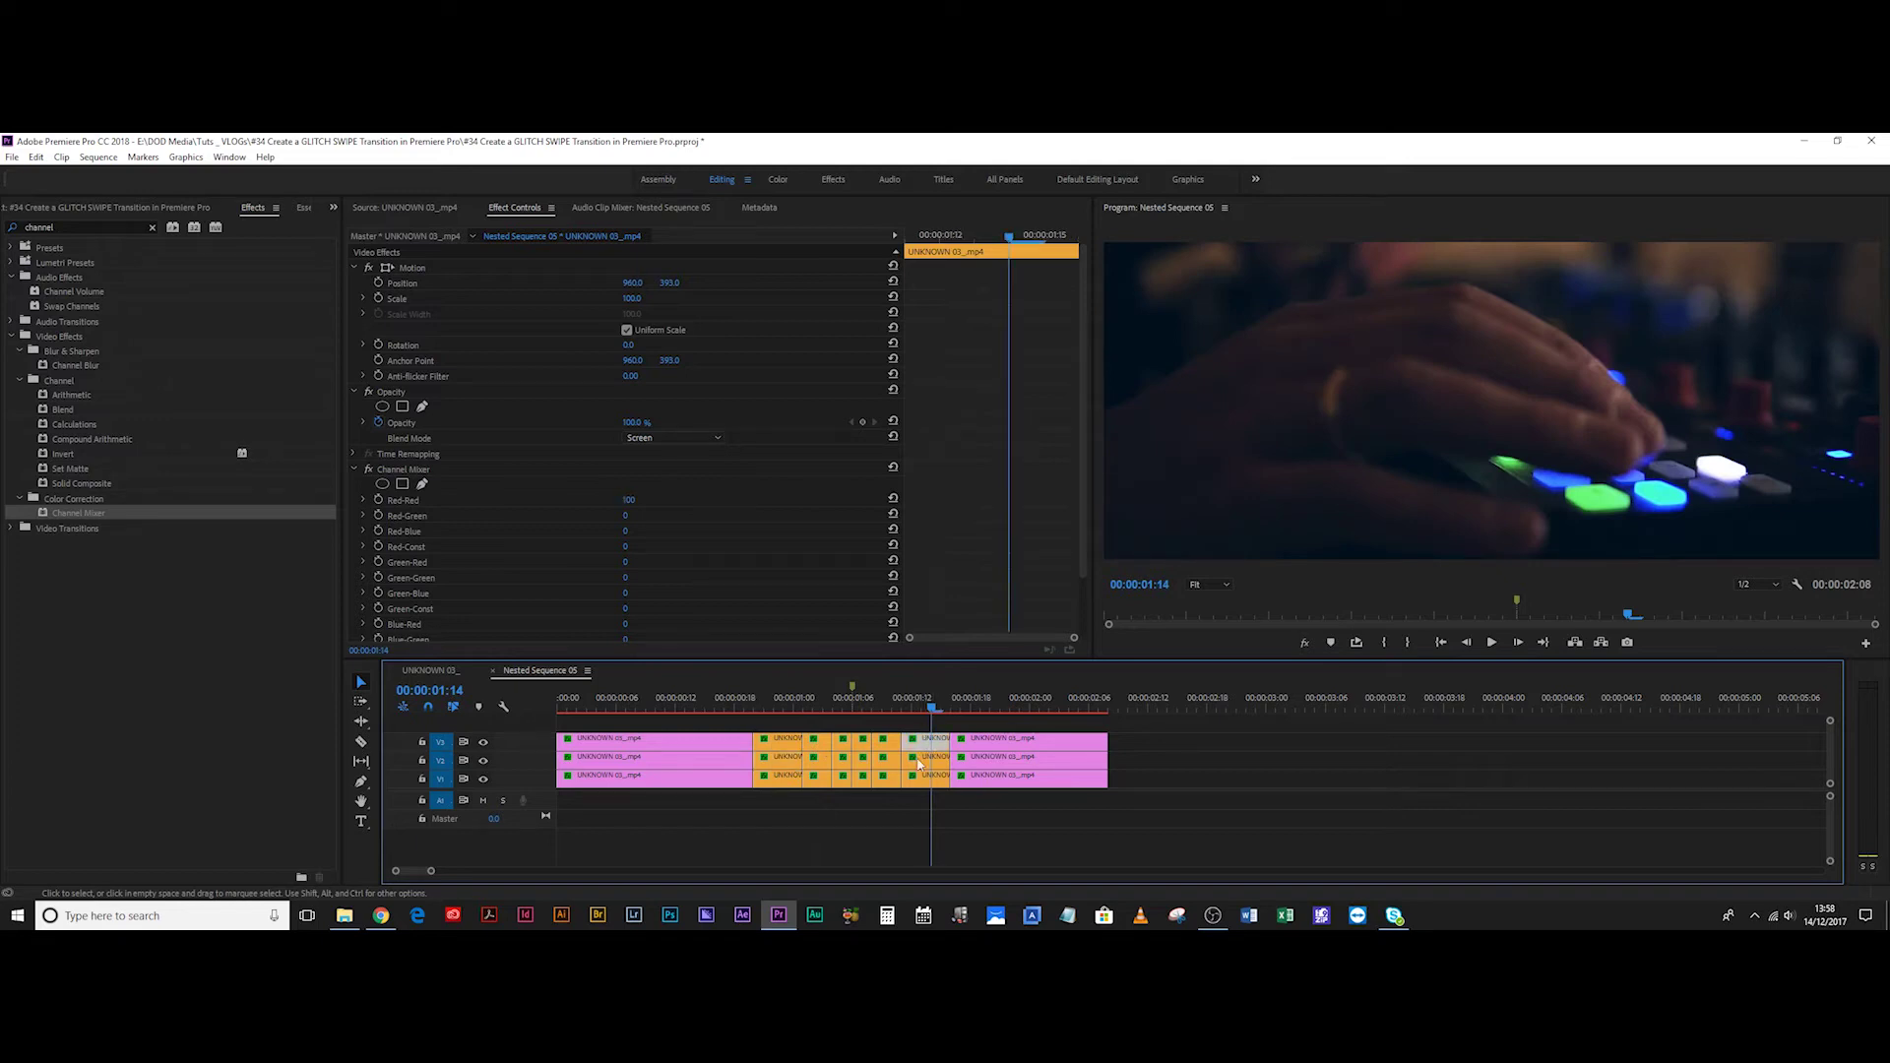
pyautogui.click(634, 283)
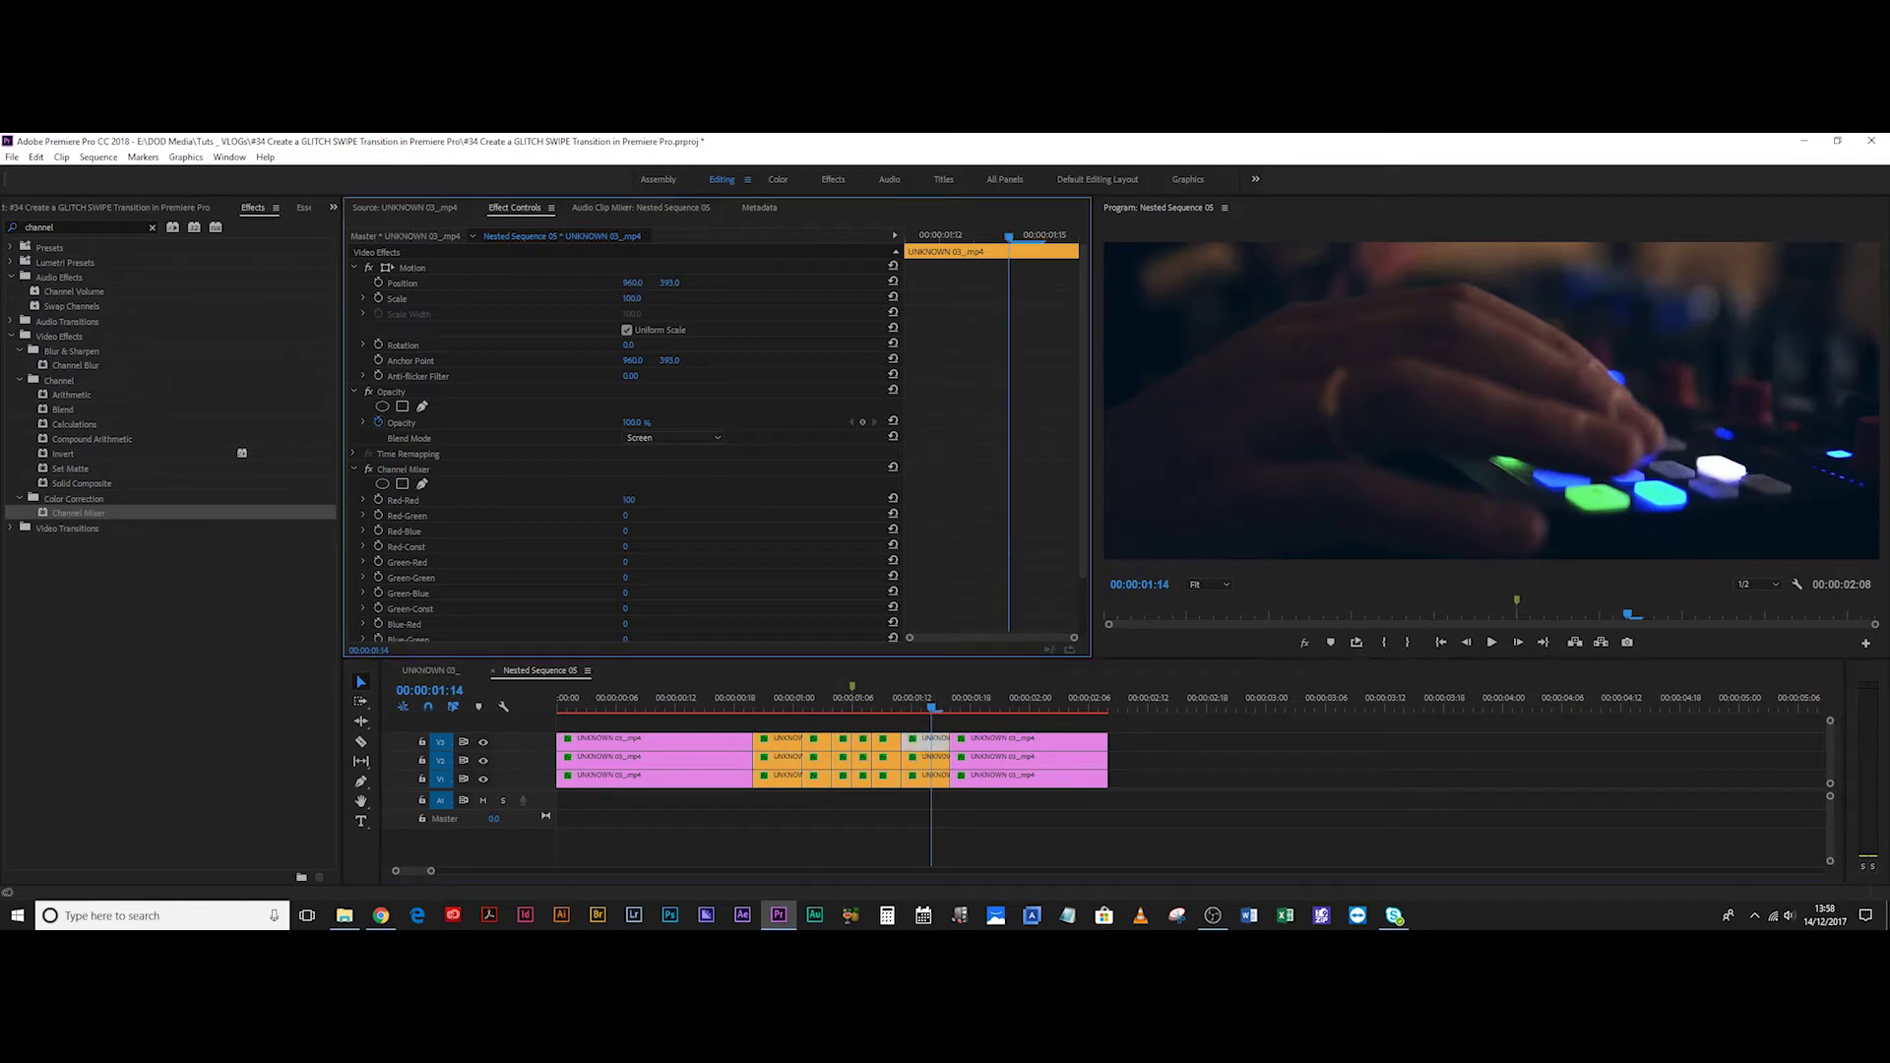
pyautogui.write('1000')
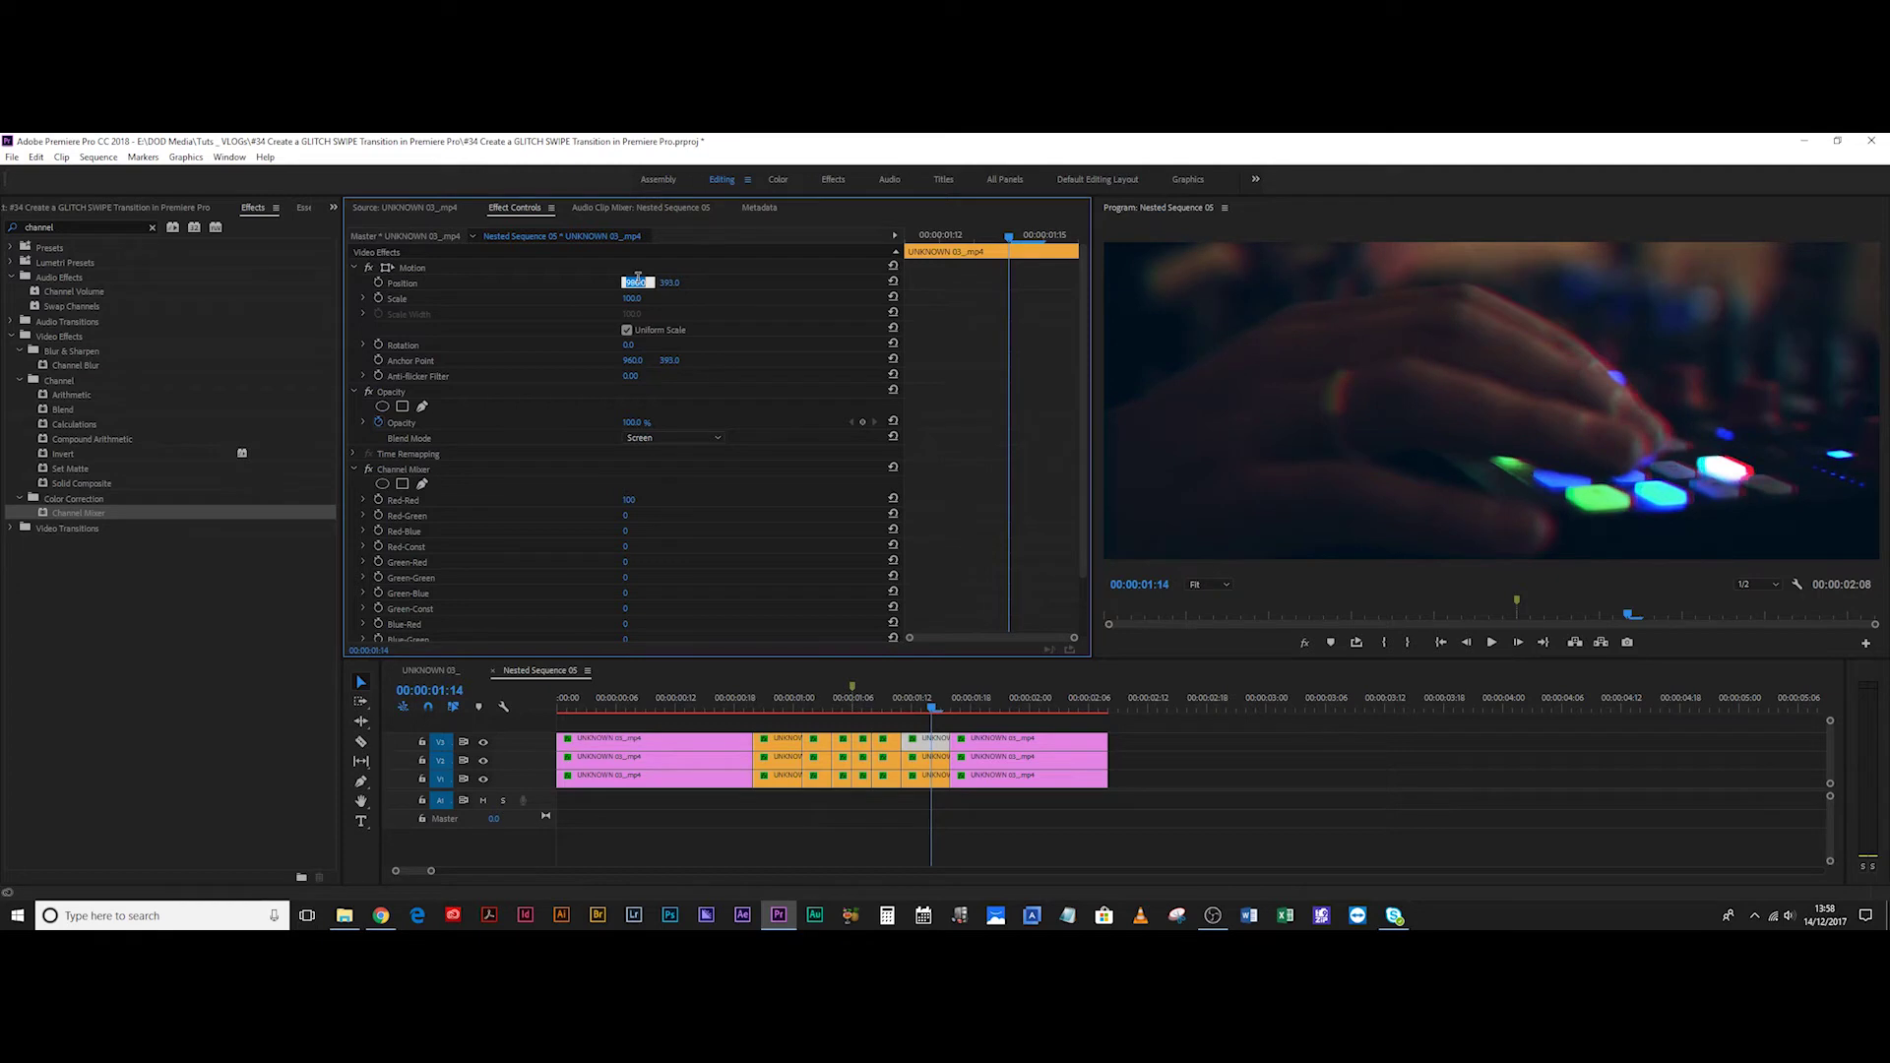
pyautogui.press('Return')
pyautogui.click(928, 757)
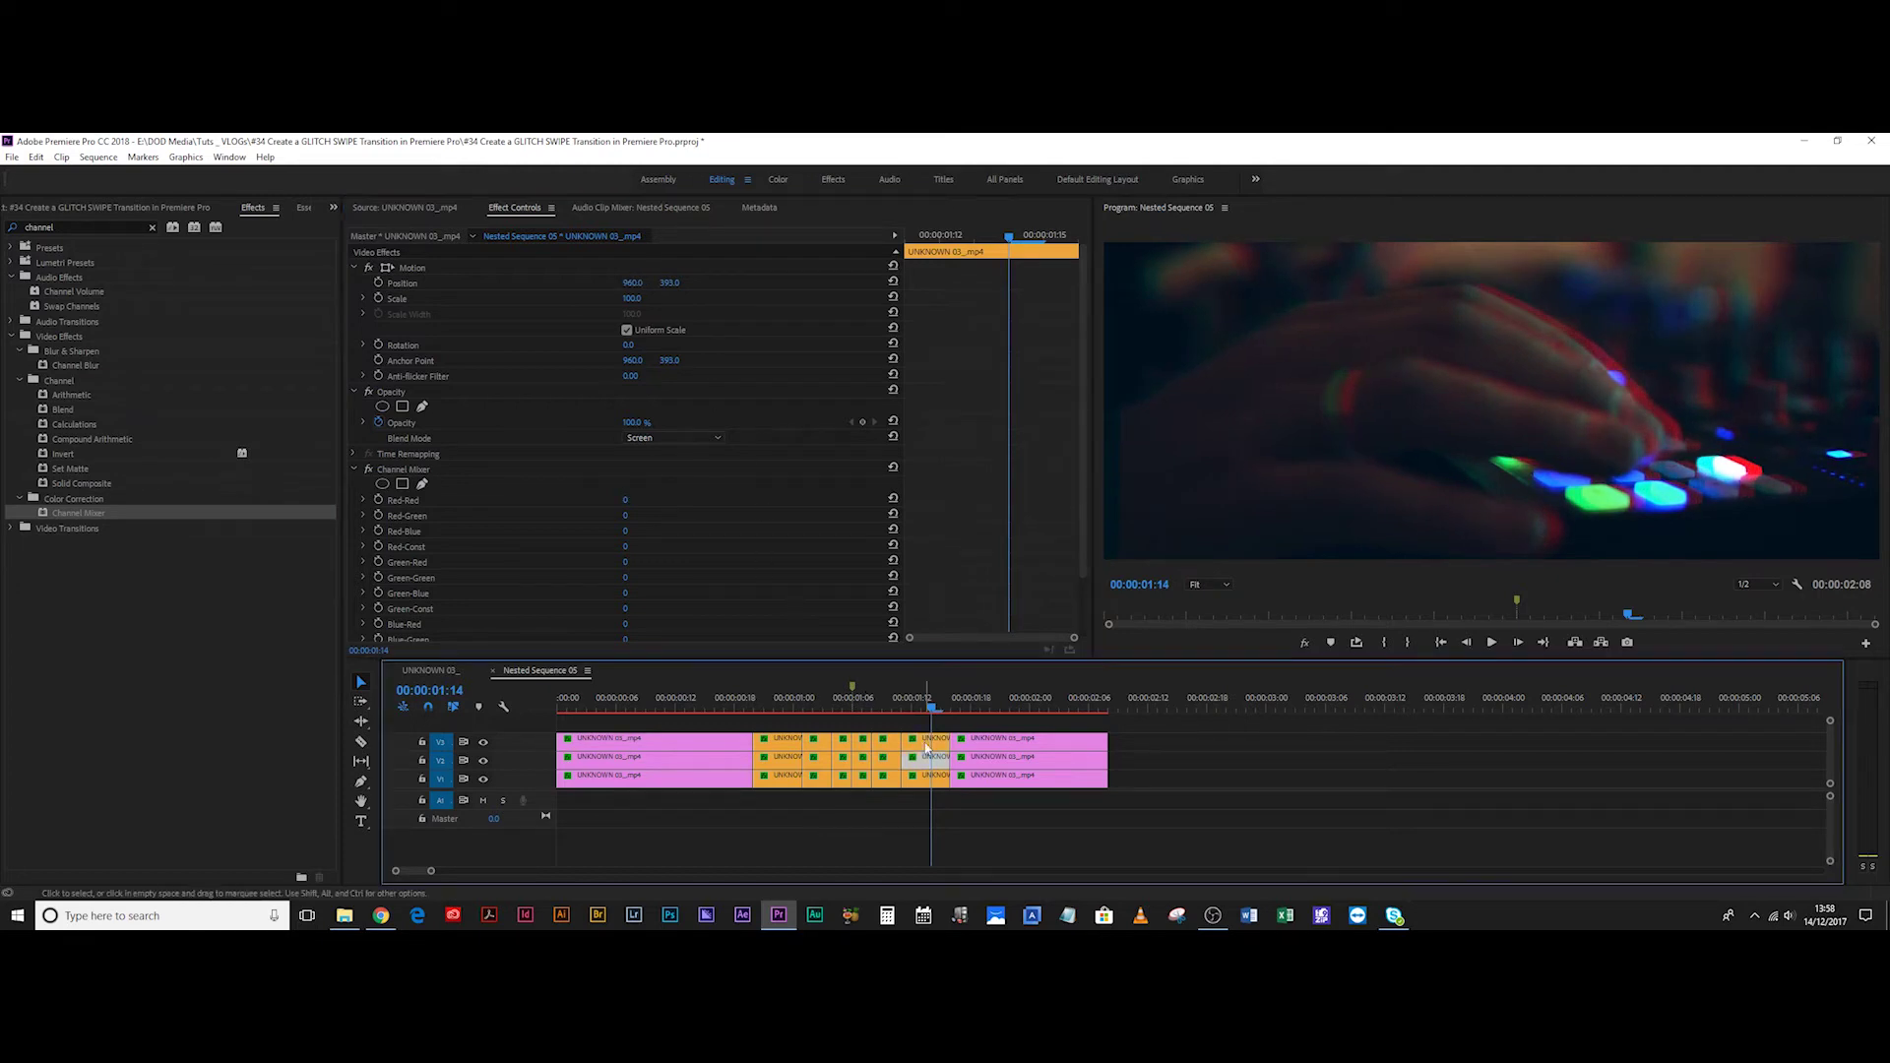
pyautogui.click(635, 283)
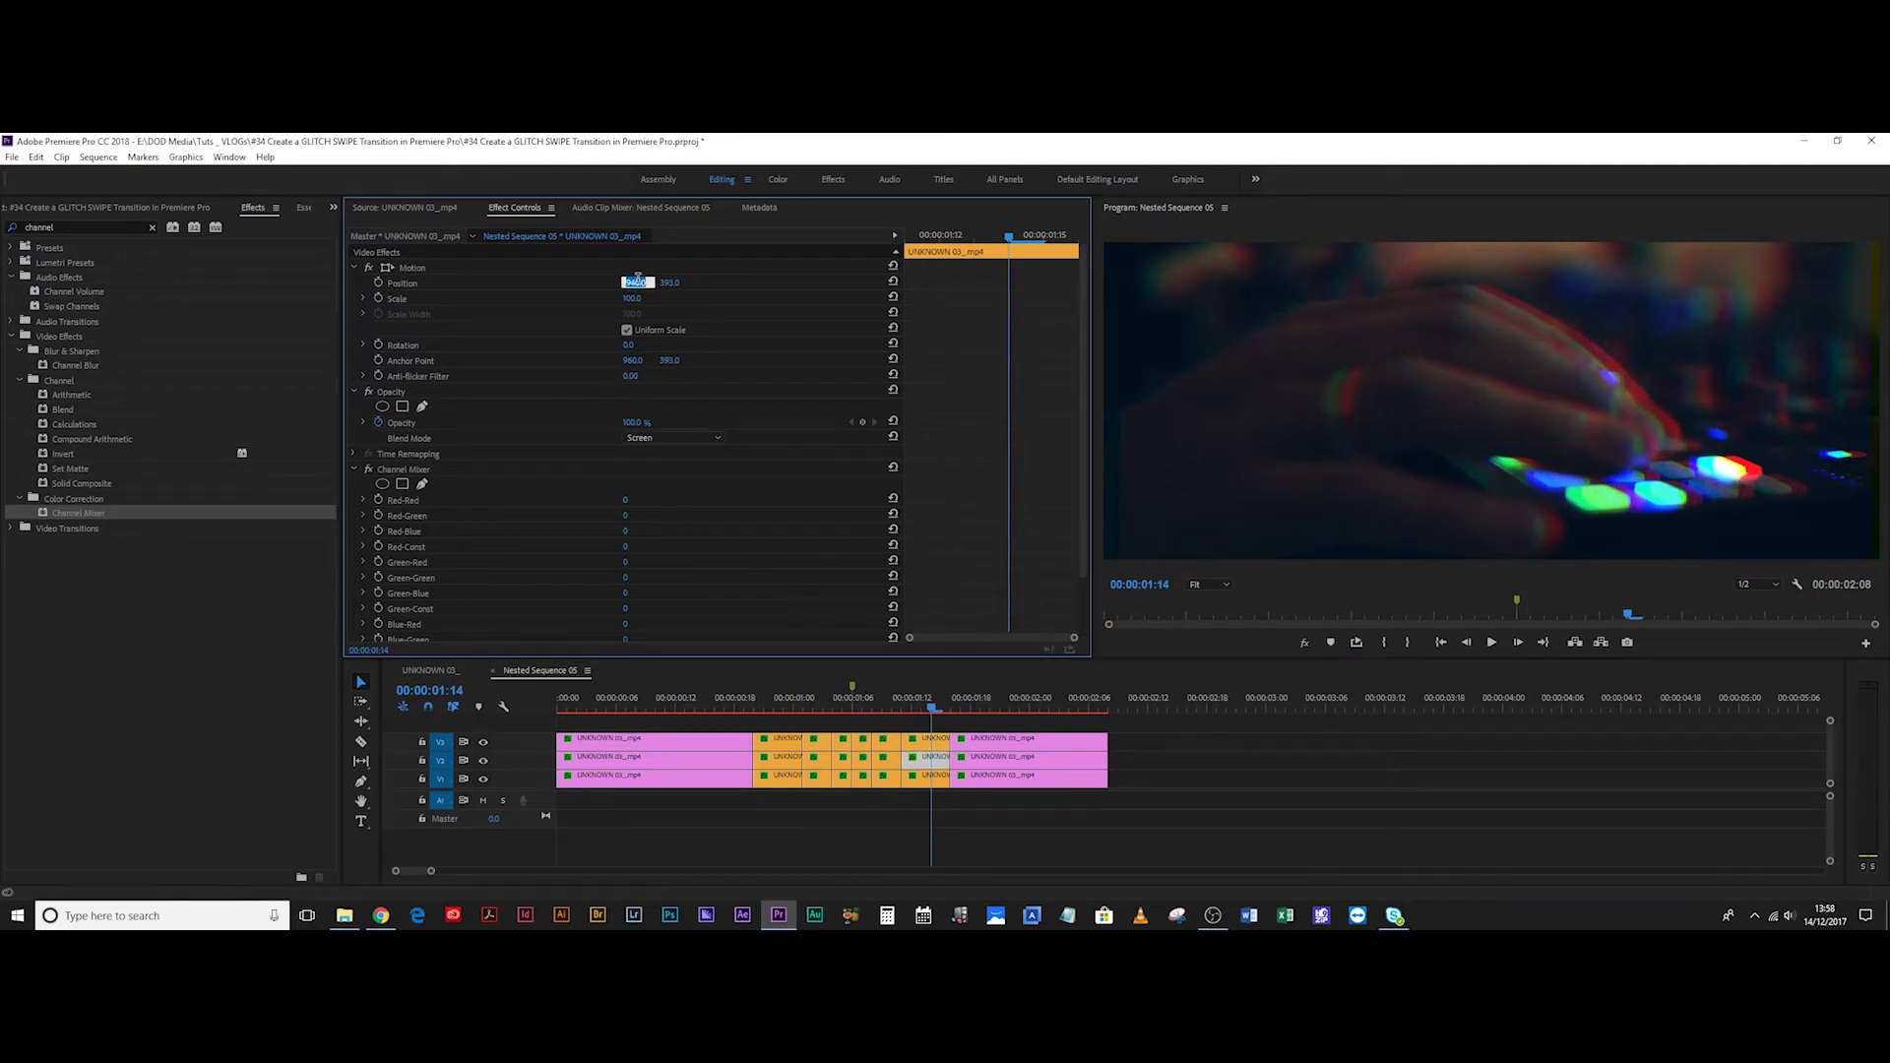
pyautogui.hotkey('shift', 'Down')
pyautogui.hotkey('shift', 'Down')
pyautogui.hotkey('shift', 'Down')
pyautogui.hotkey('shift', 'Down')
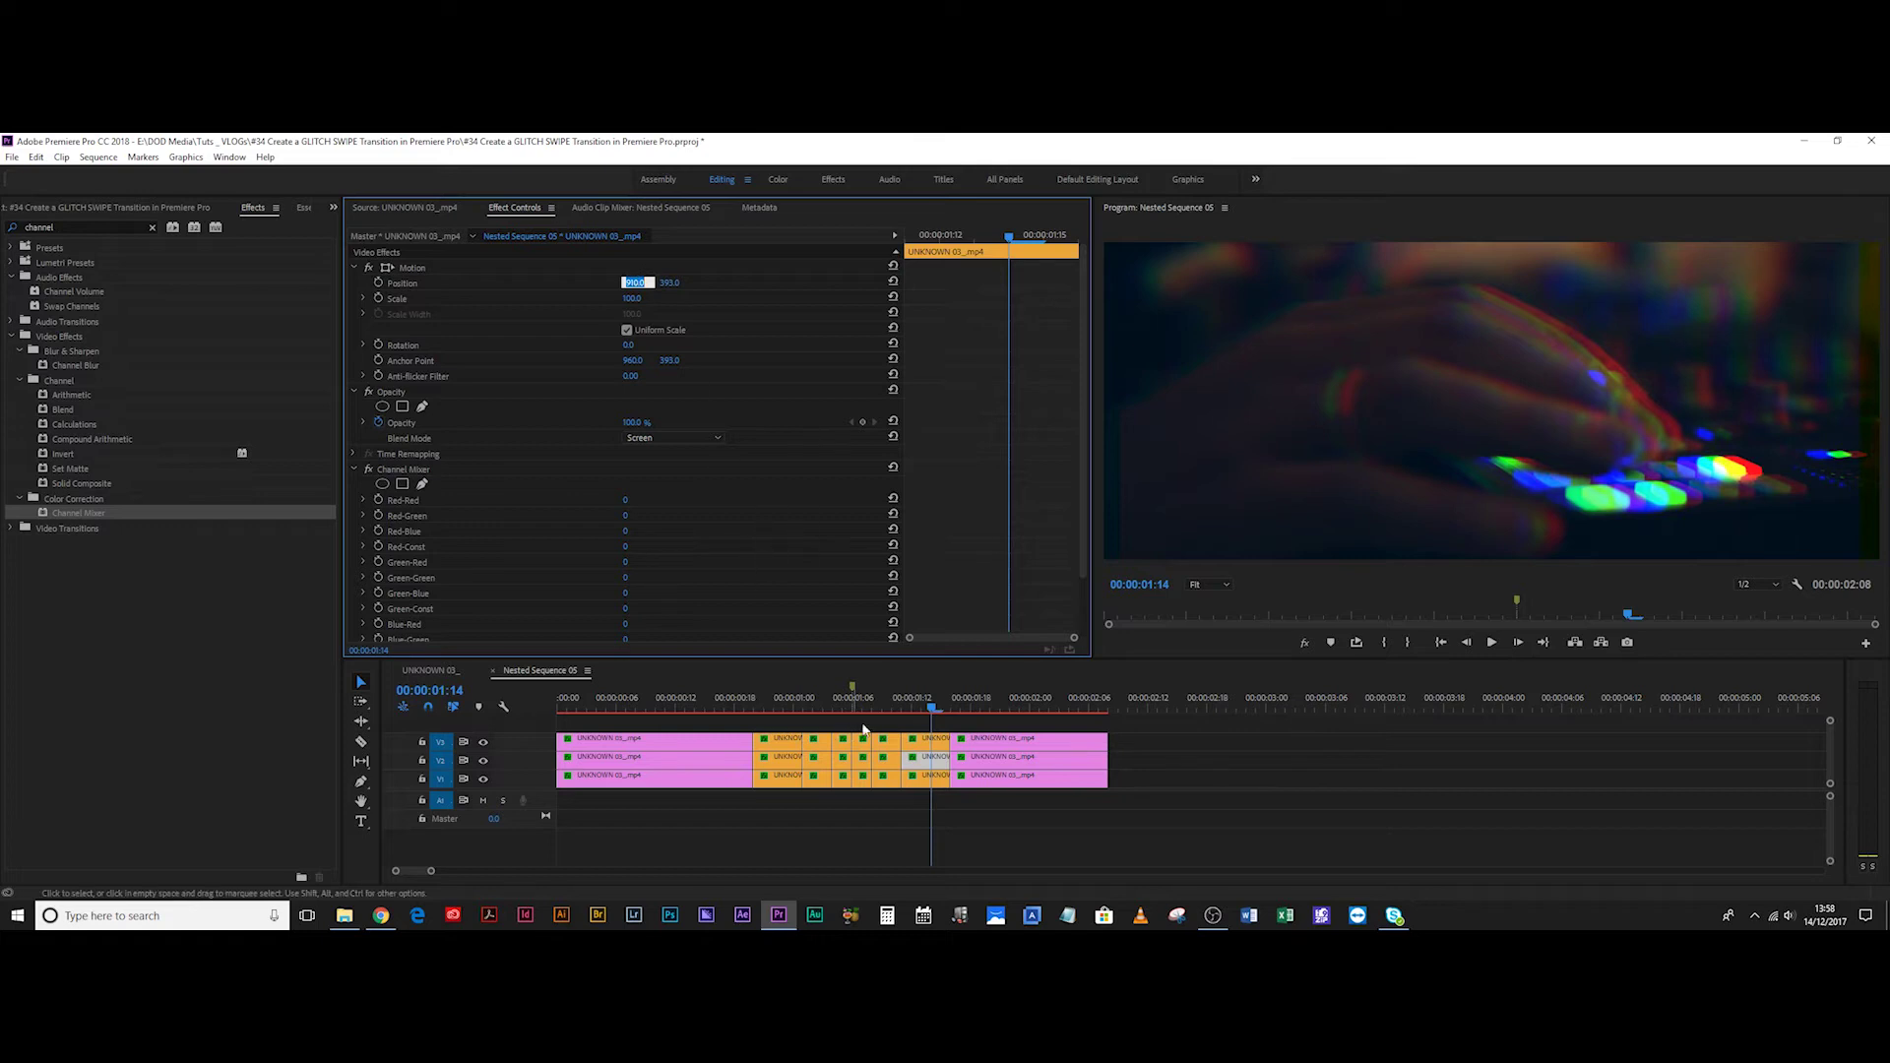
pyautogui.click(823, 697)
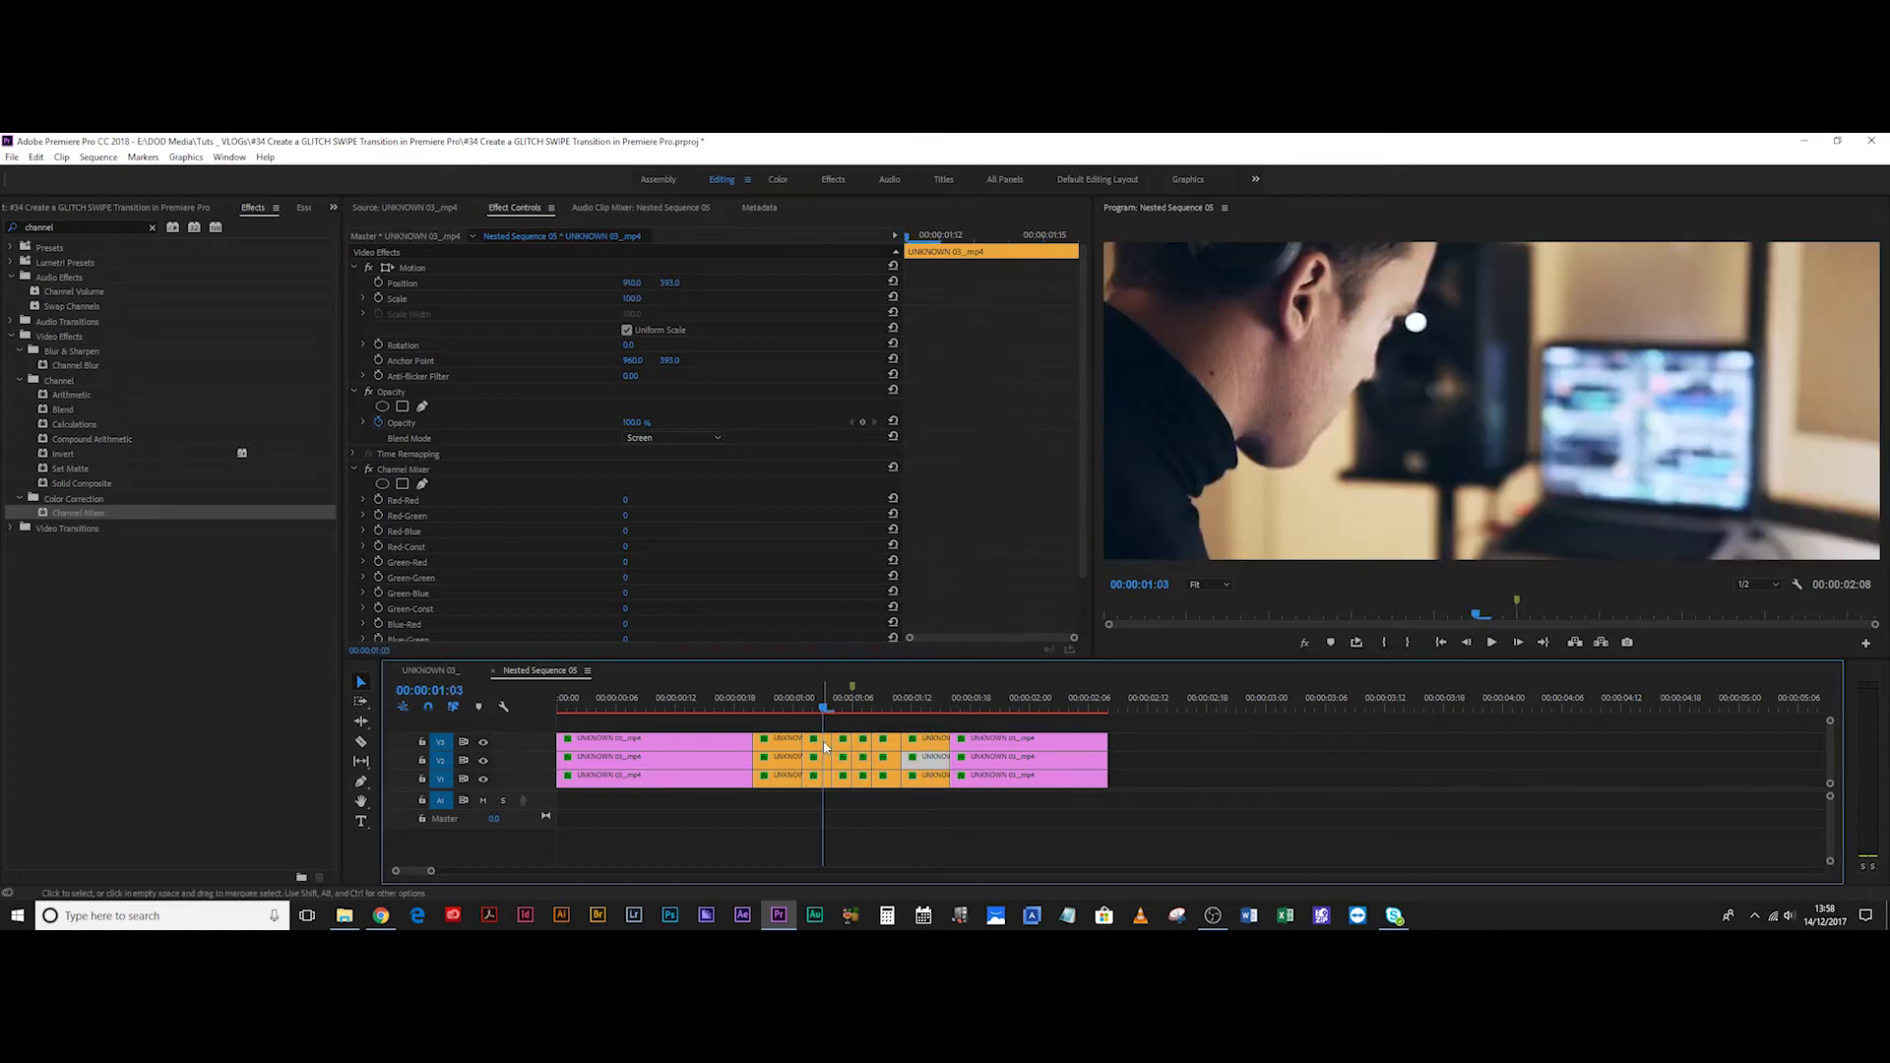
# Label the three stacked pieces at 00:00:01:03 Forest green.
pyautogui.moveTo(817, 723); pyautogui.dragTo(824, 779)
pyautogui.rightClick(823, 778)
pyautogui.moveTo(984, 627)
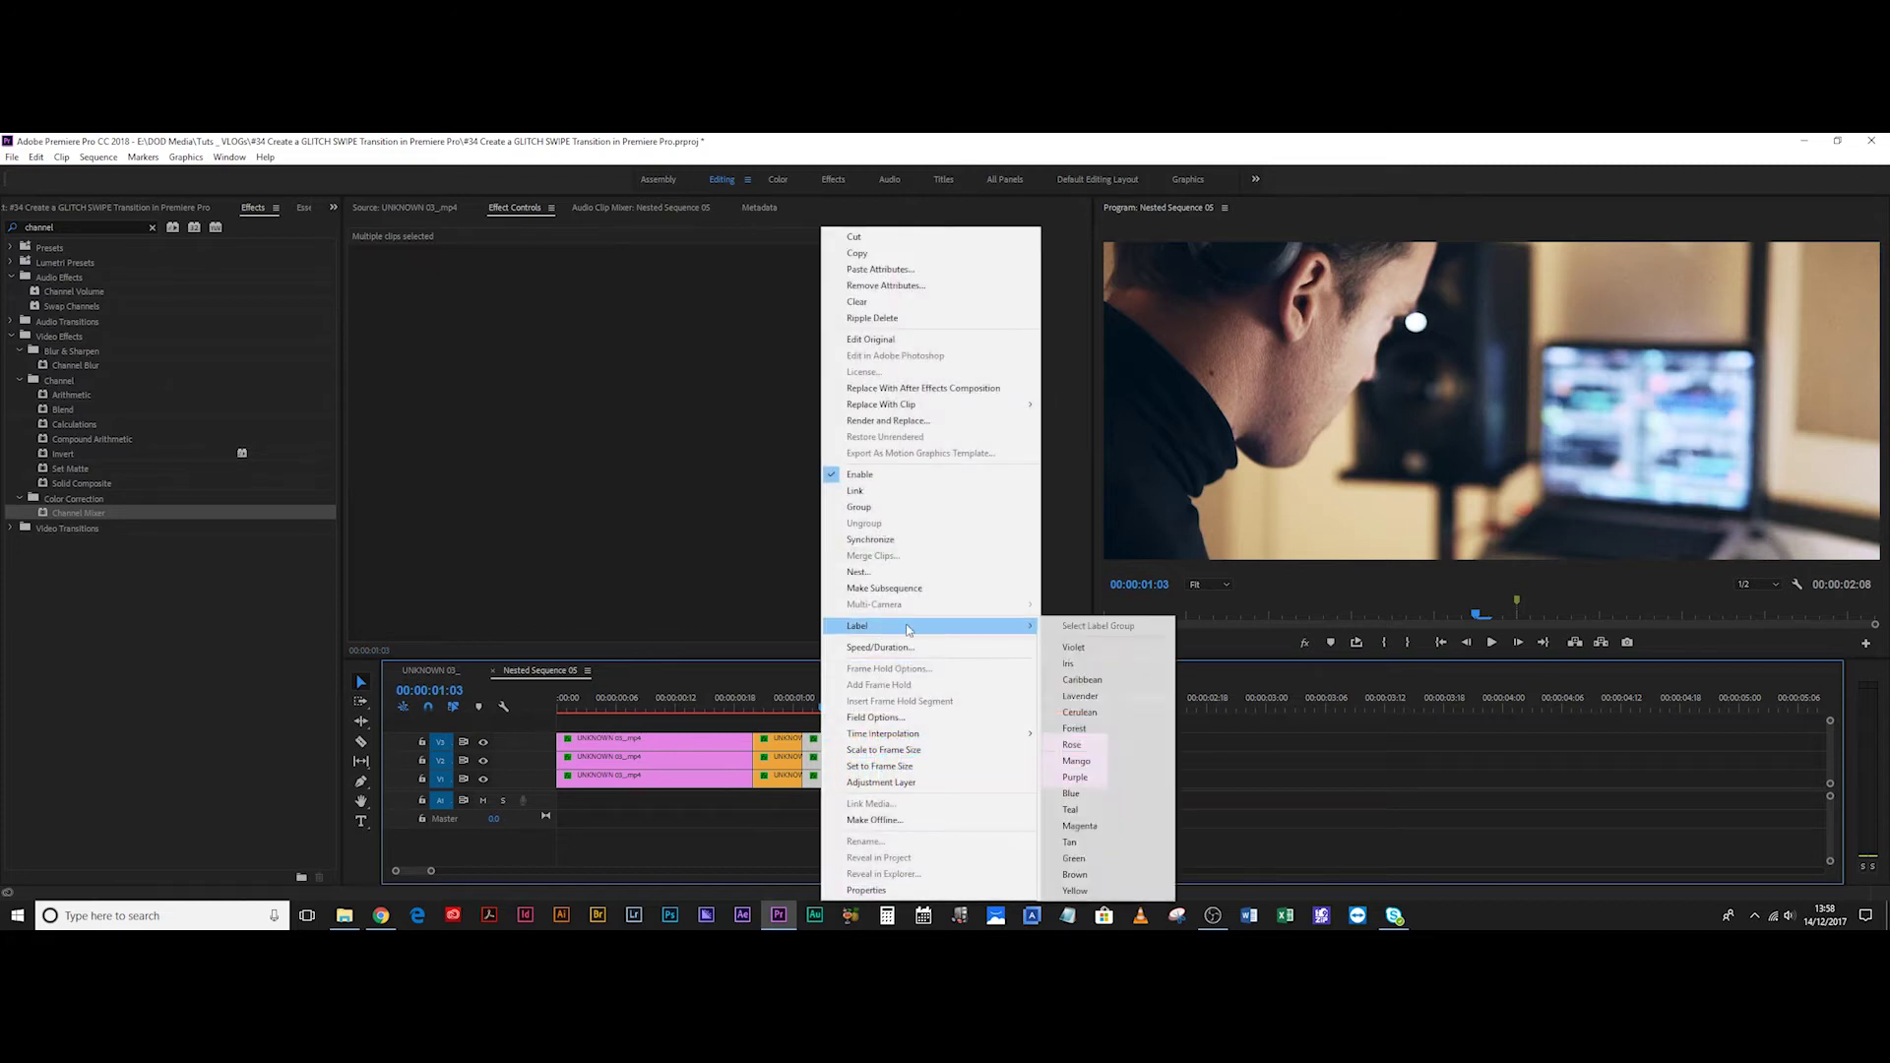
pyautogui.click(1073, 728)
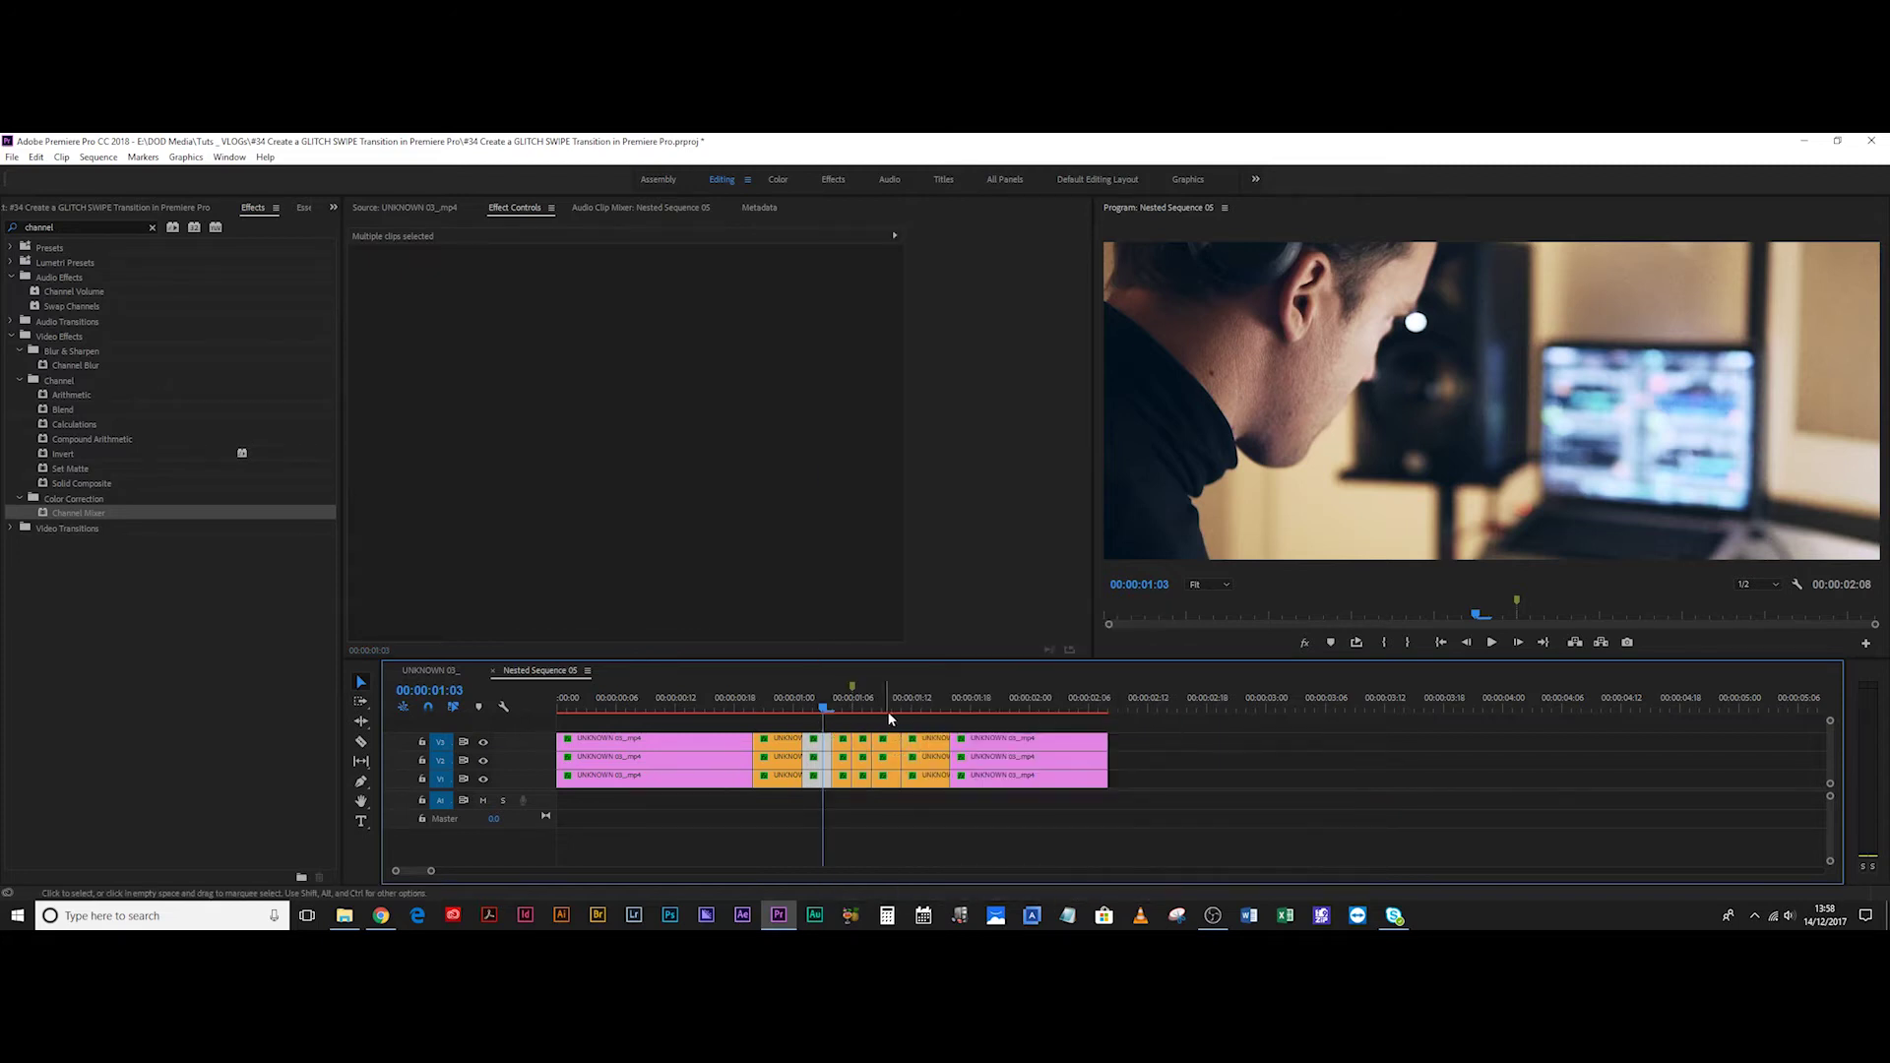
pyautogui.rightClick(888, 748)
pyautogui.moveTo(950, 630)
pyautogui.click(1161, 731)
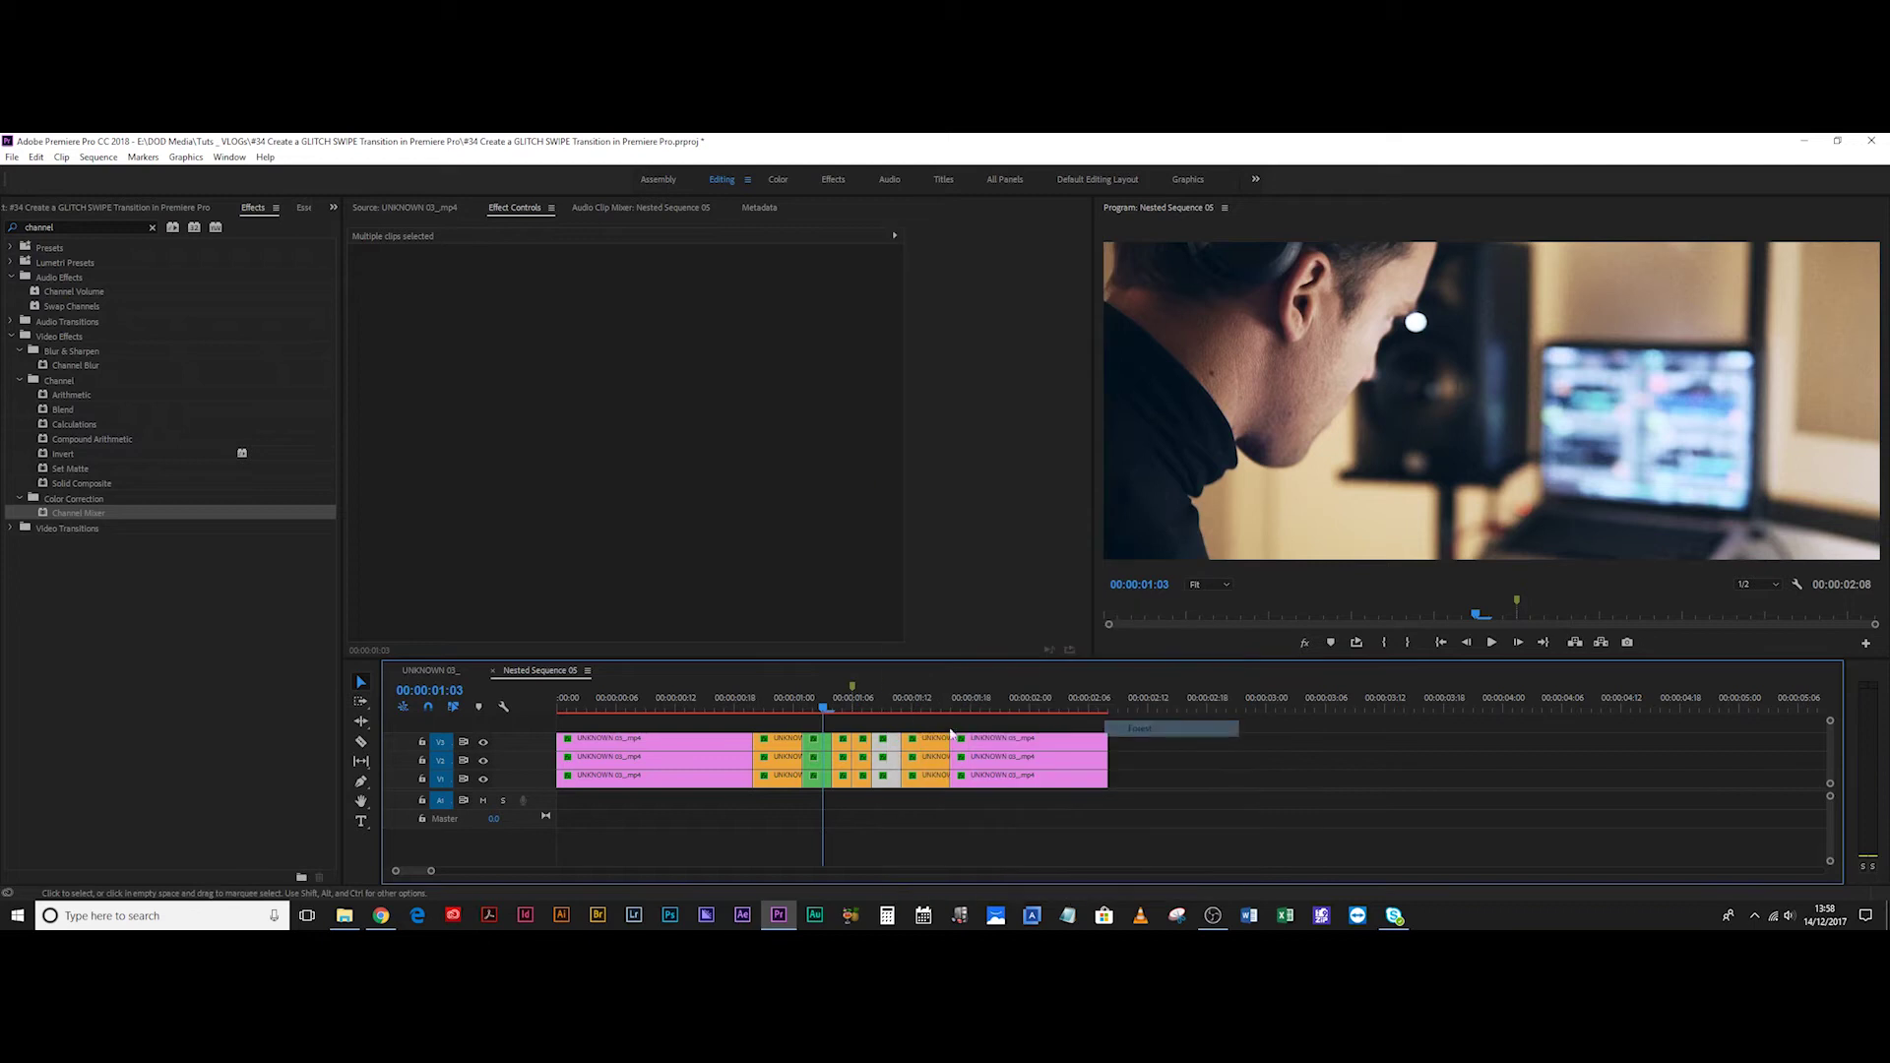
pyautogui.click(886, 817)
# At 00:00:01:03, set the V3 piece's Position X to 1060 and the V2 piece's to 850.
pyautogui.click(817, 739)
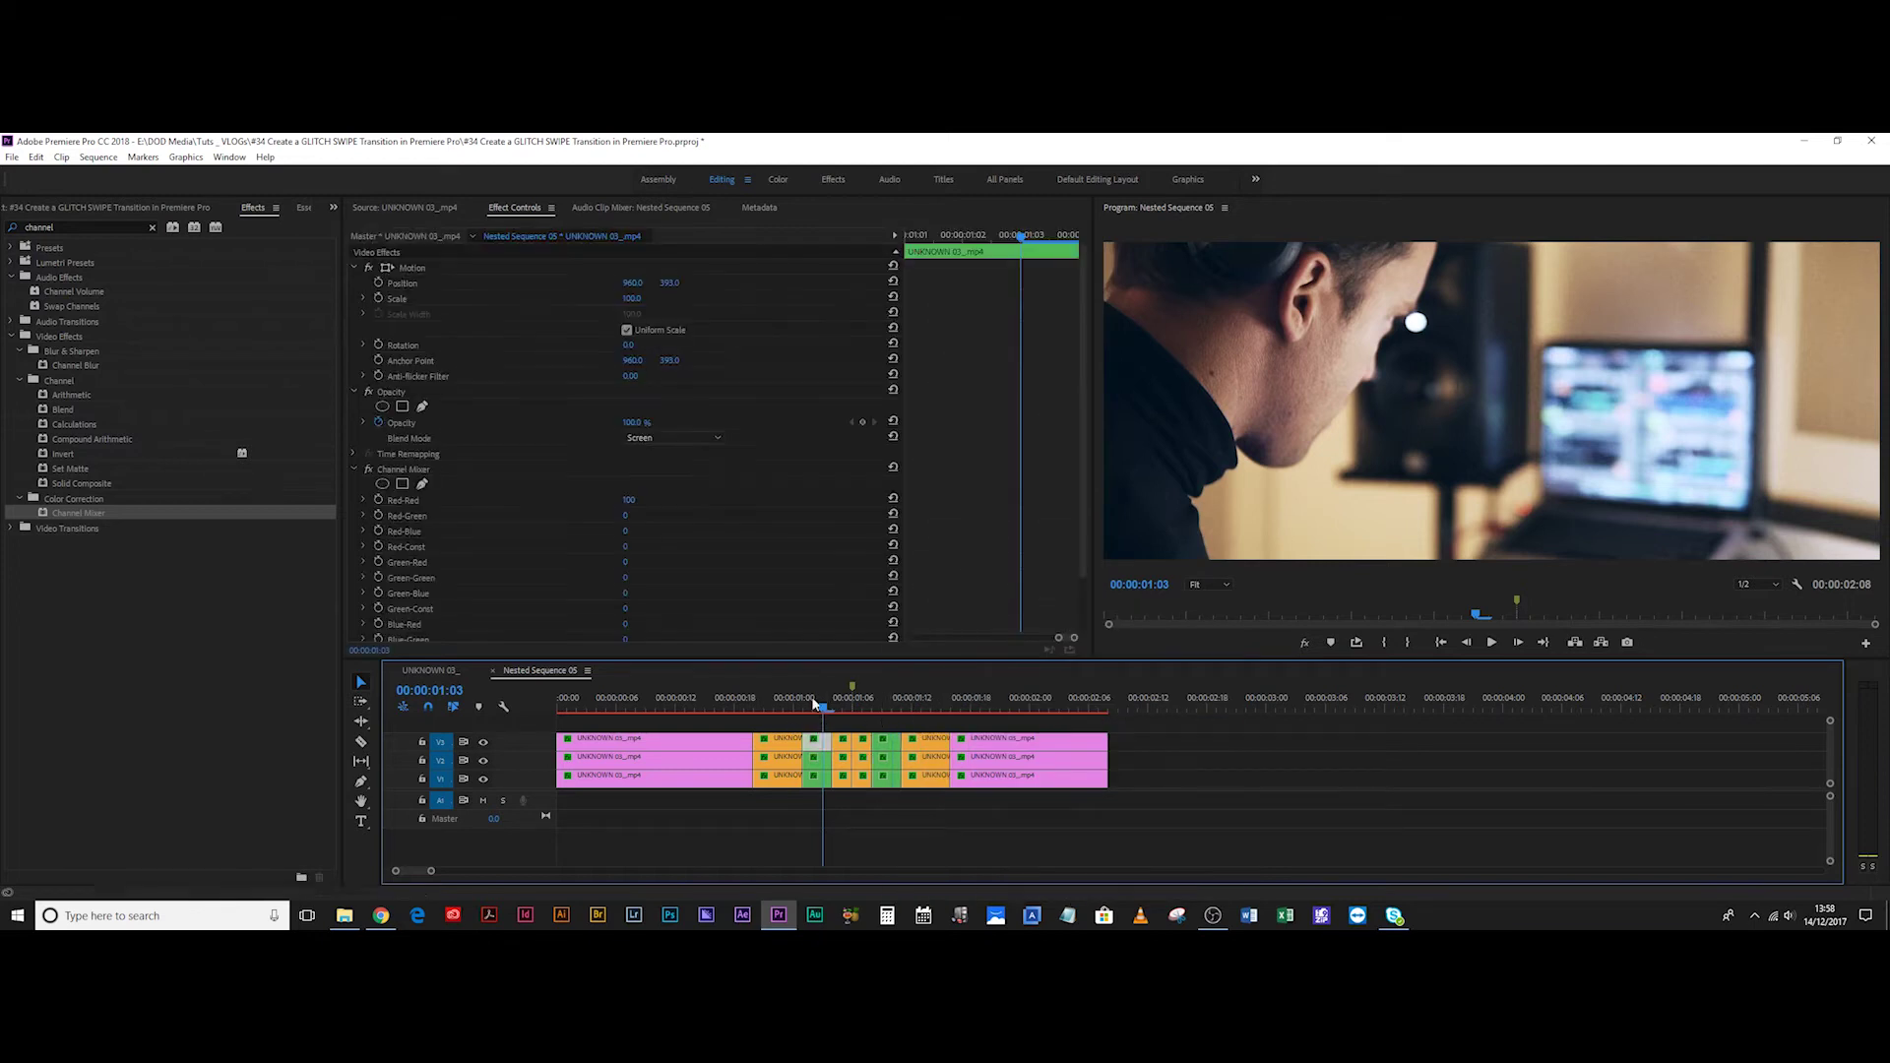
pyautogui.click(633, 282)
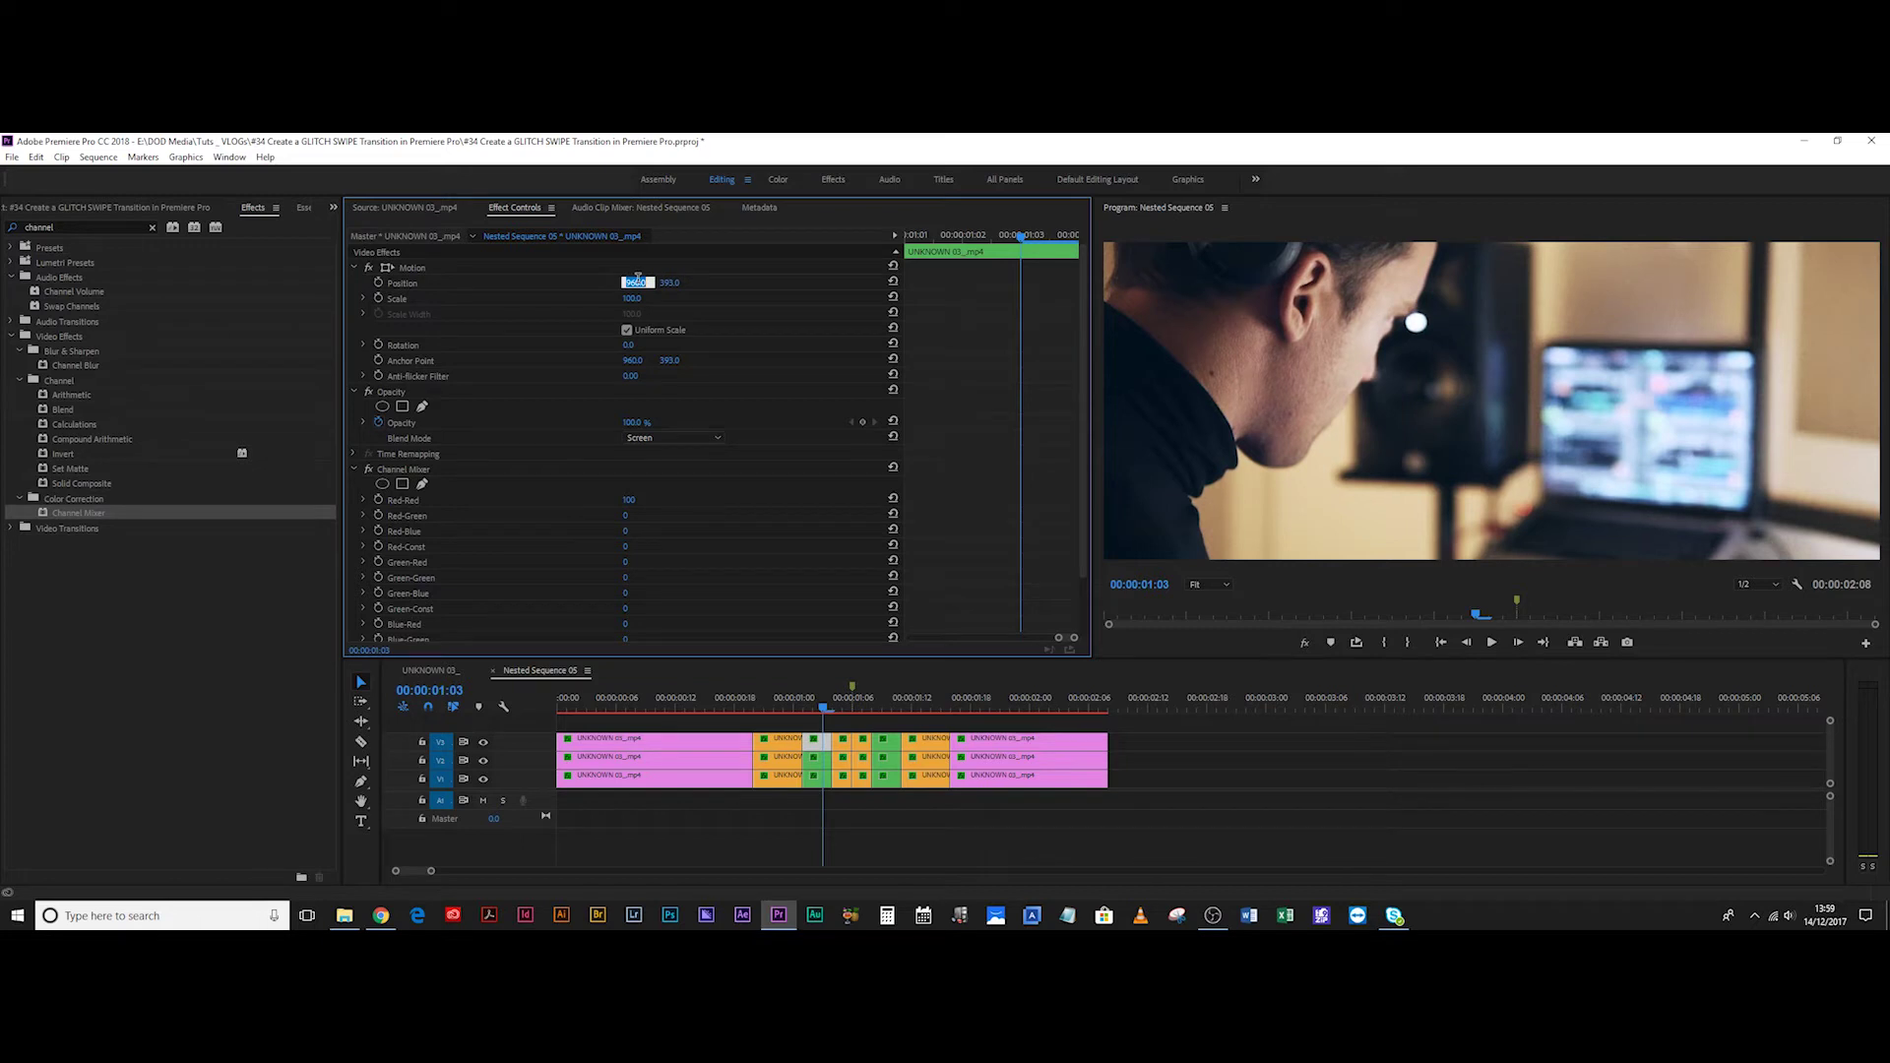
pyautogui.write('1040')
pyautogui.press('Return')
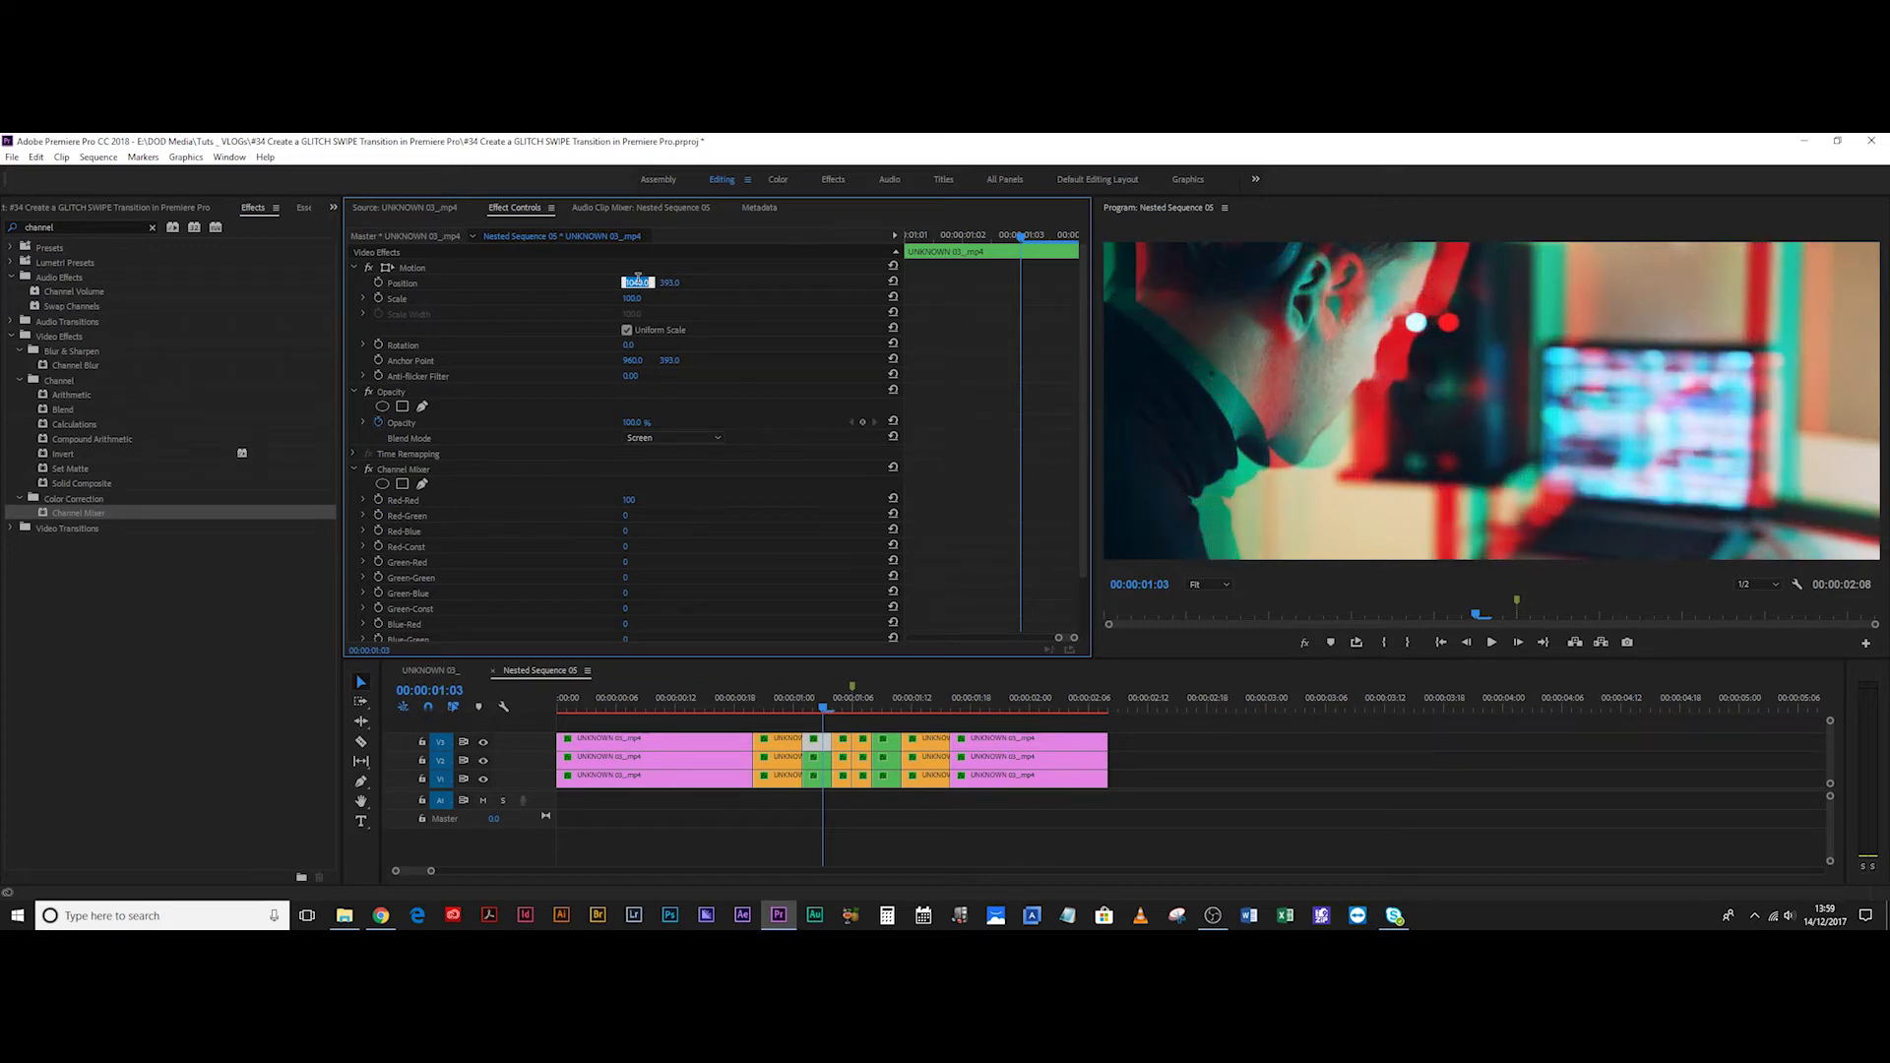
pyautogui.hotkey('shift', 'Up')
pyautogui.hotkey('shift', 'Up')
pyautogui.click(813, 756)
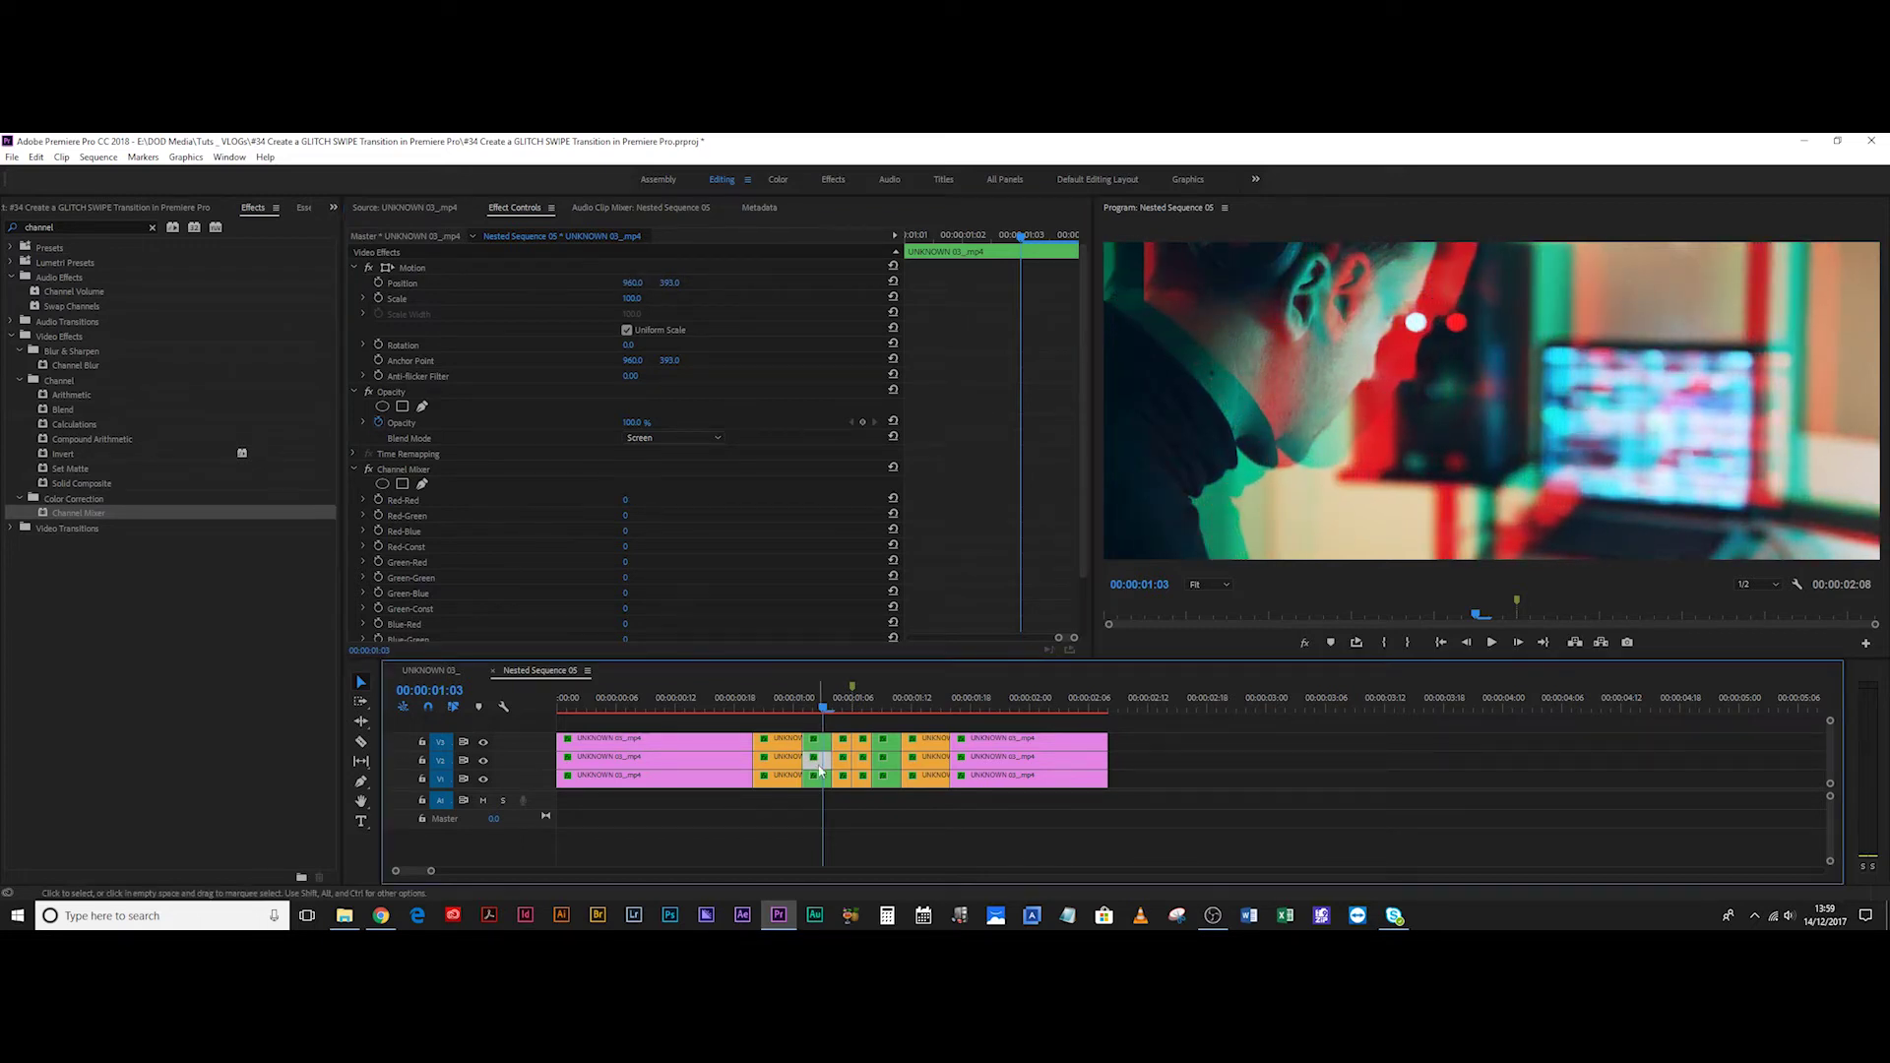
pyautogui.click(635, 283)
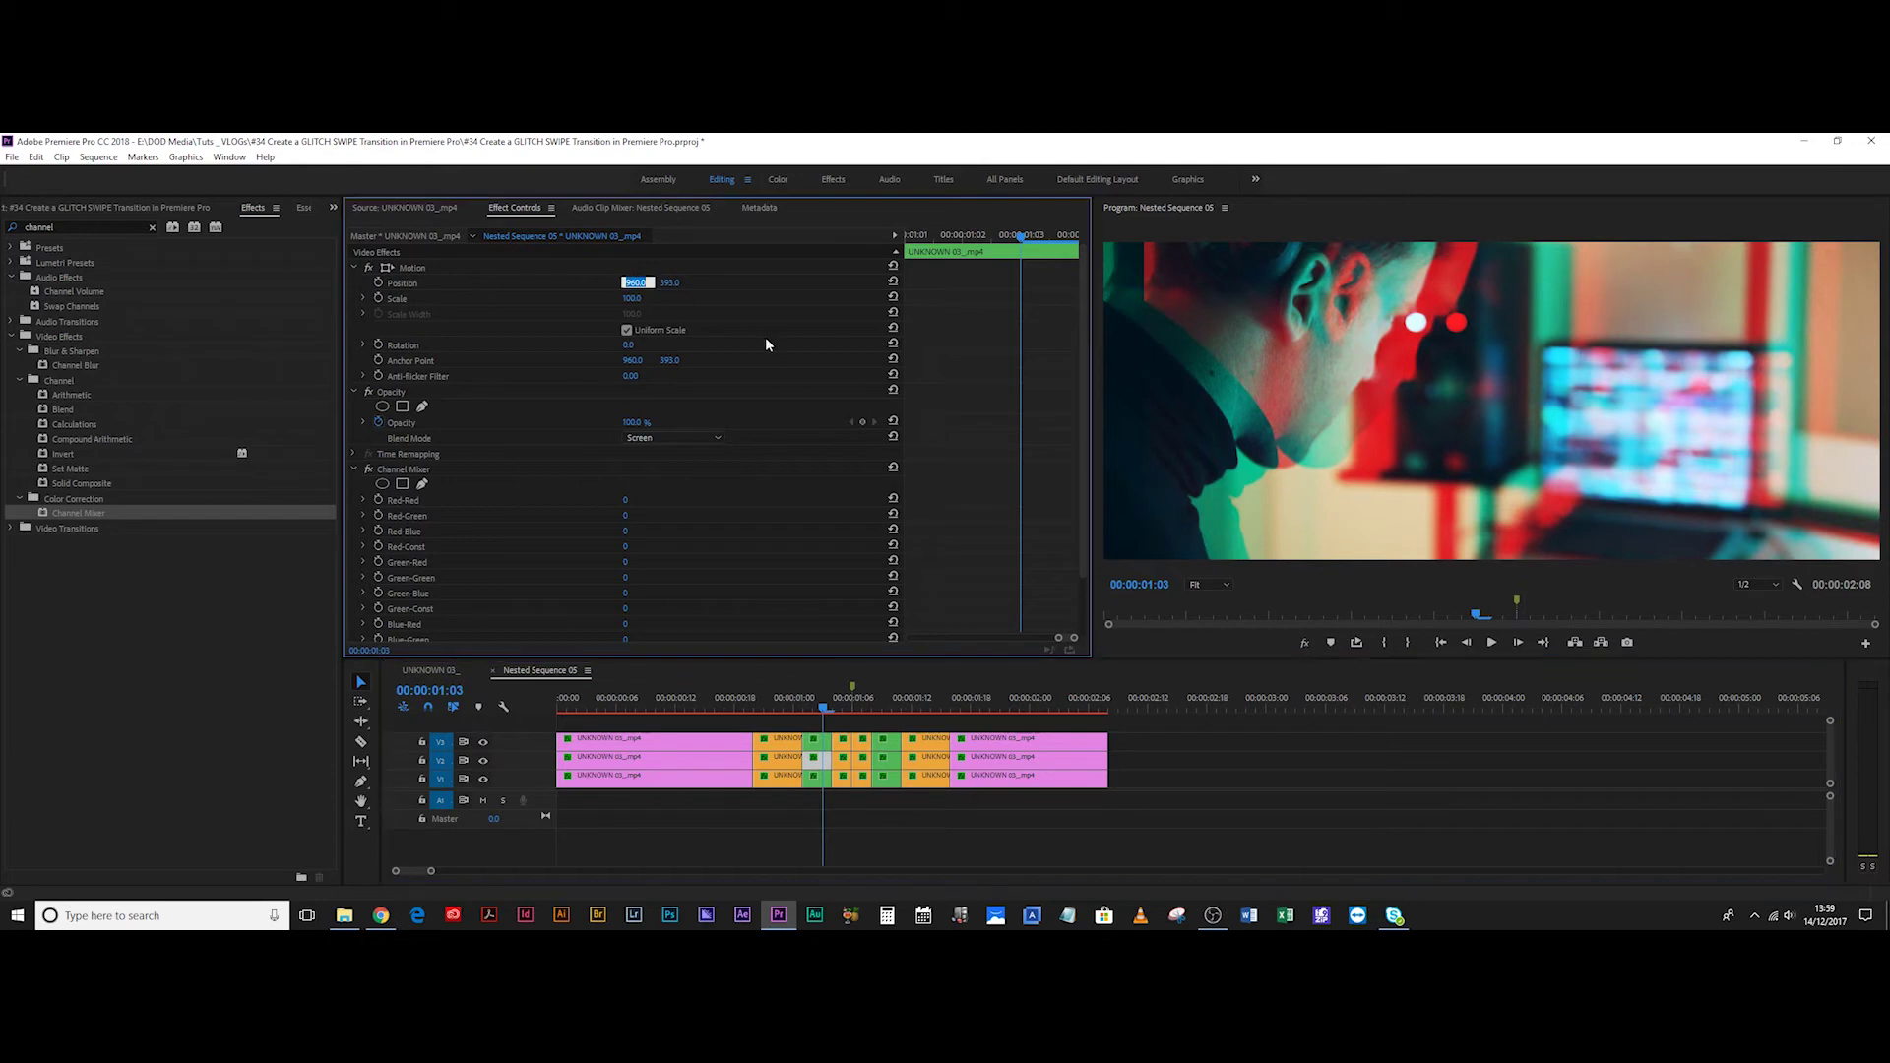
pyautogui.write('850')
pyautogui.press('Return')
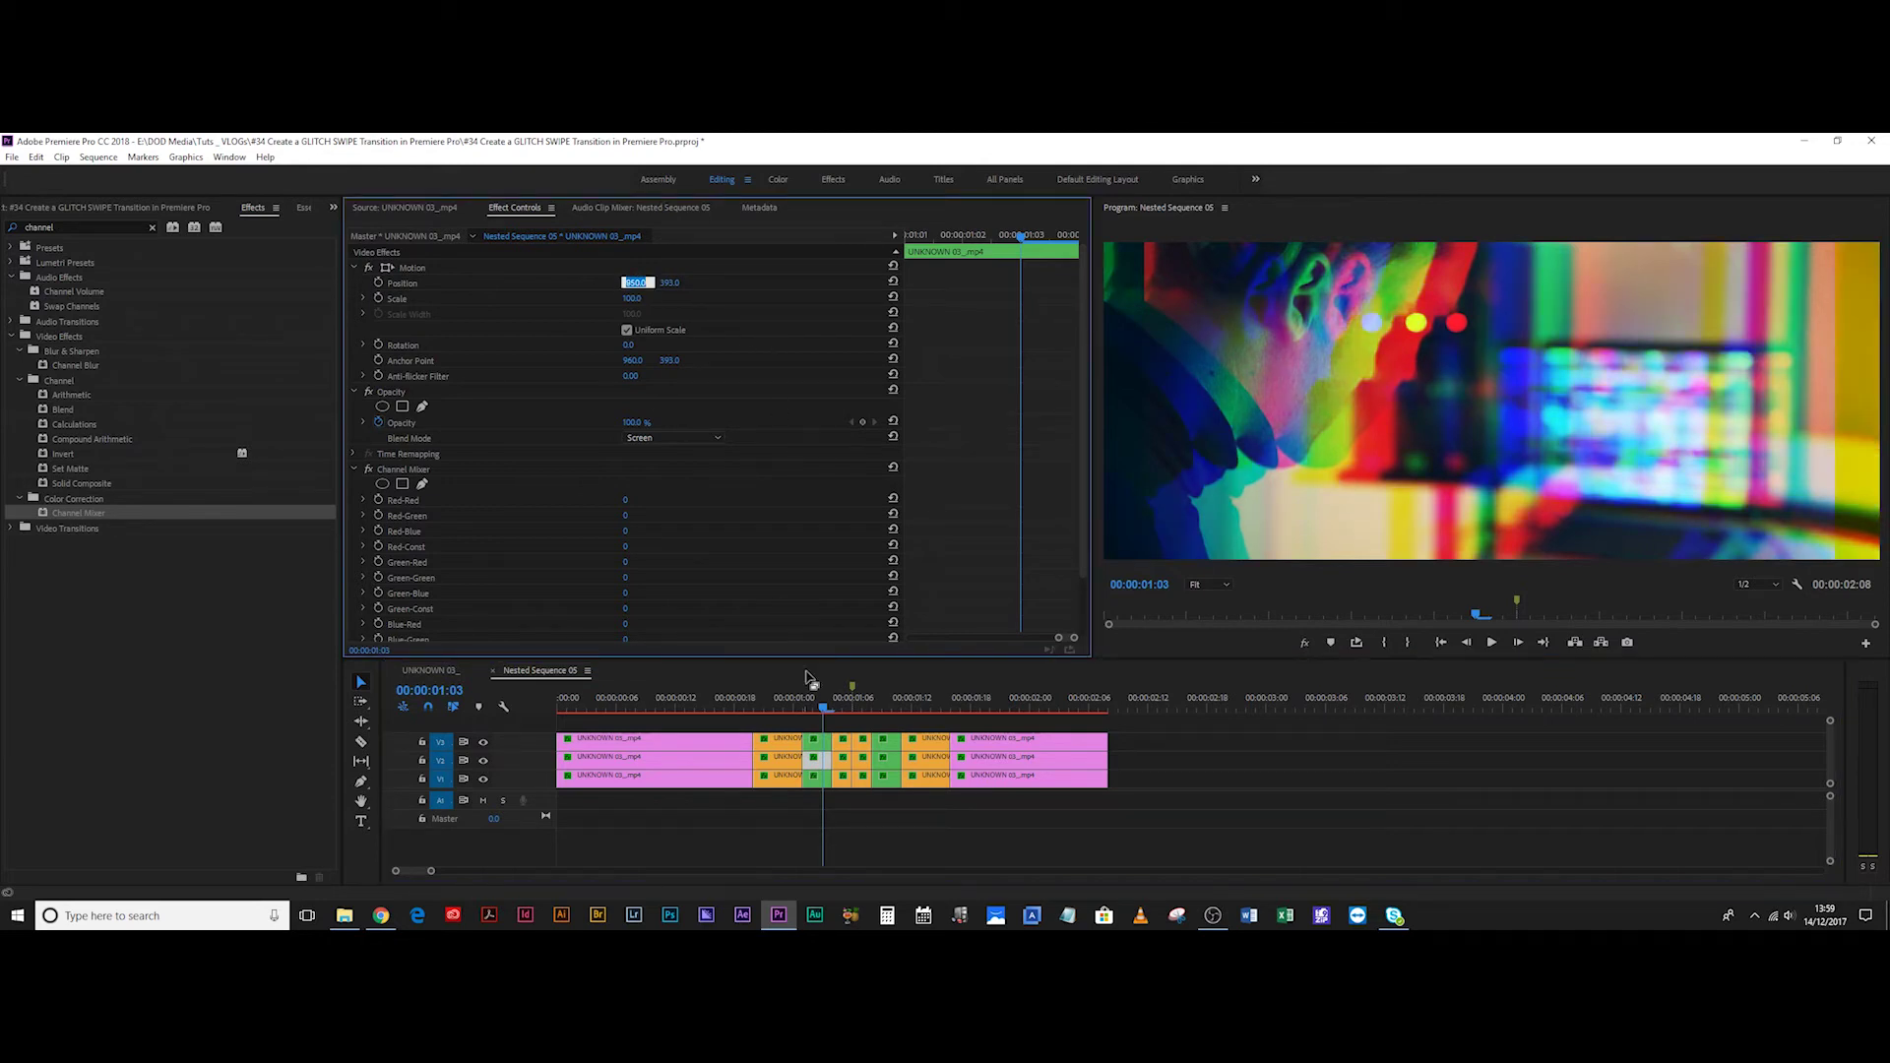
# Set the V2 piece at 00:00:01:09 to Position X 850.
pyautogui.click(879, 707)
pyautogui.click(883, 756)
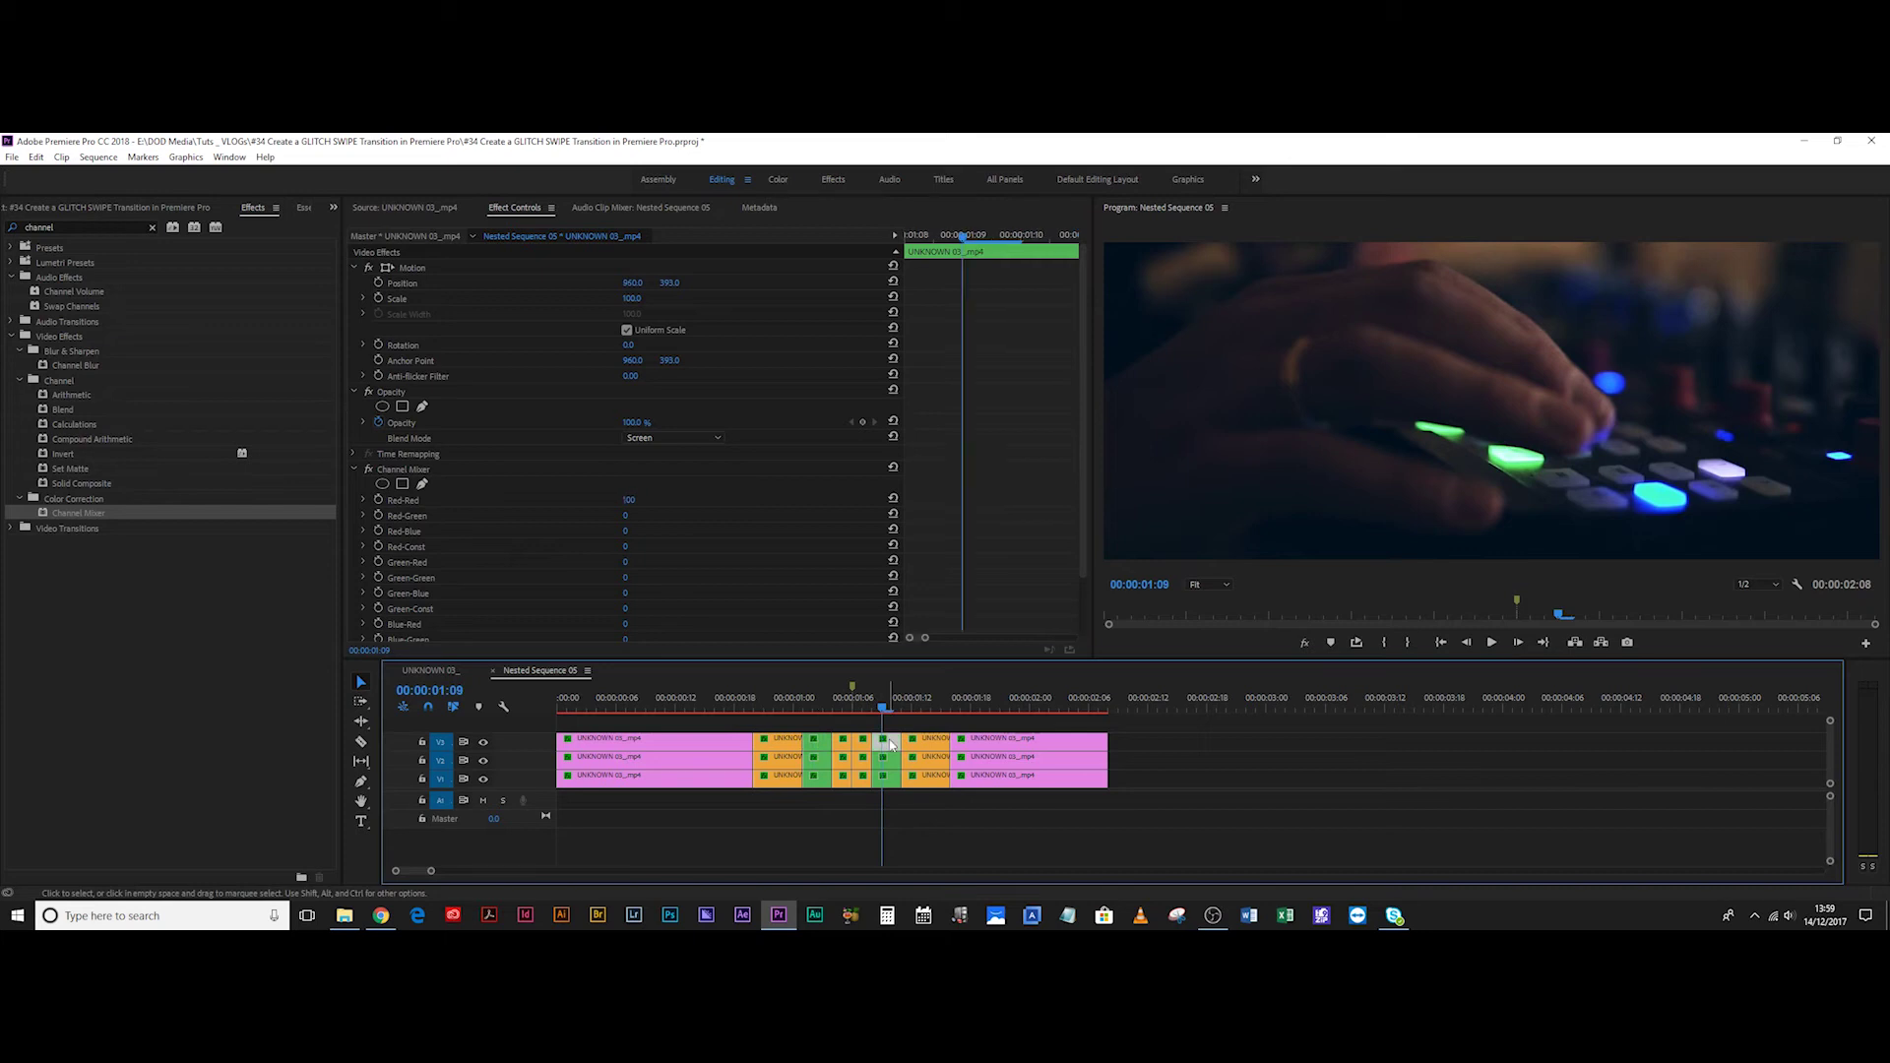
pyautogui.click(636, 283)
pyautogui.write('850')
pyautogui.press('Return')
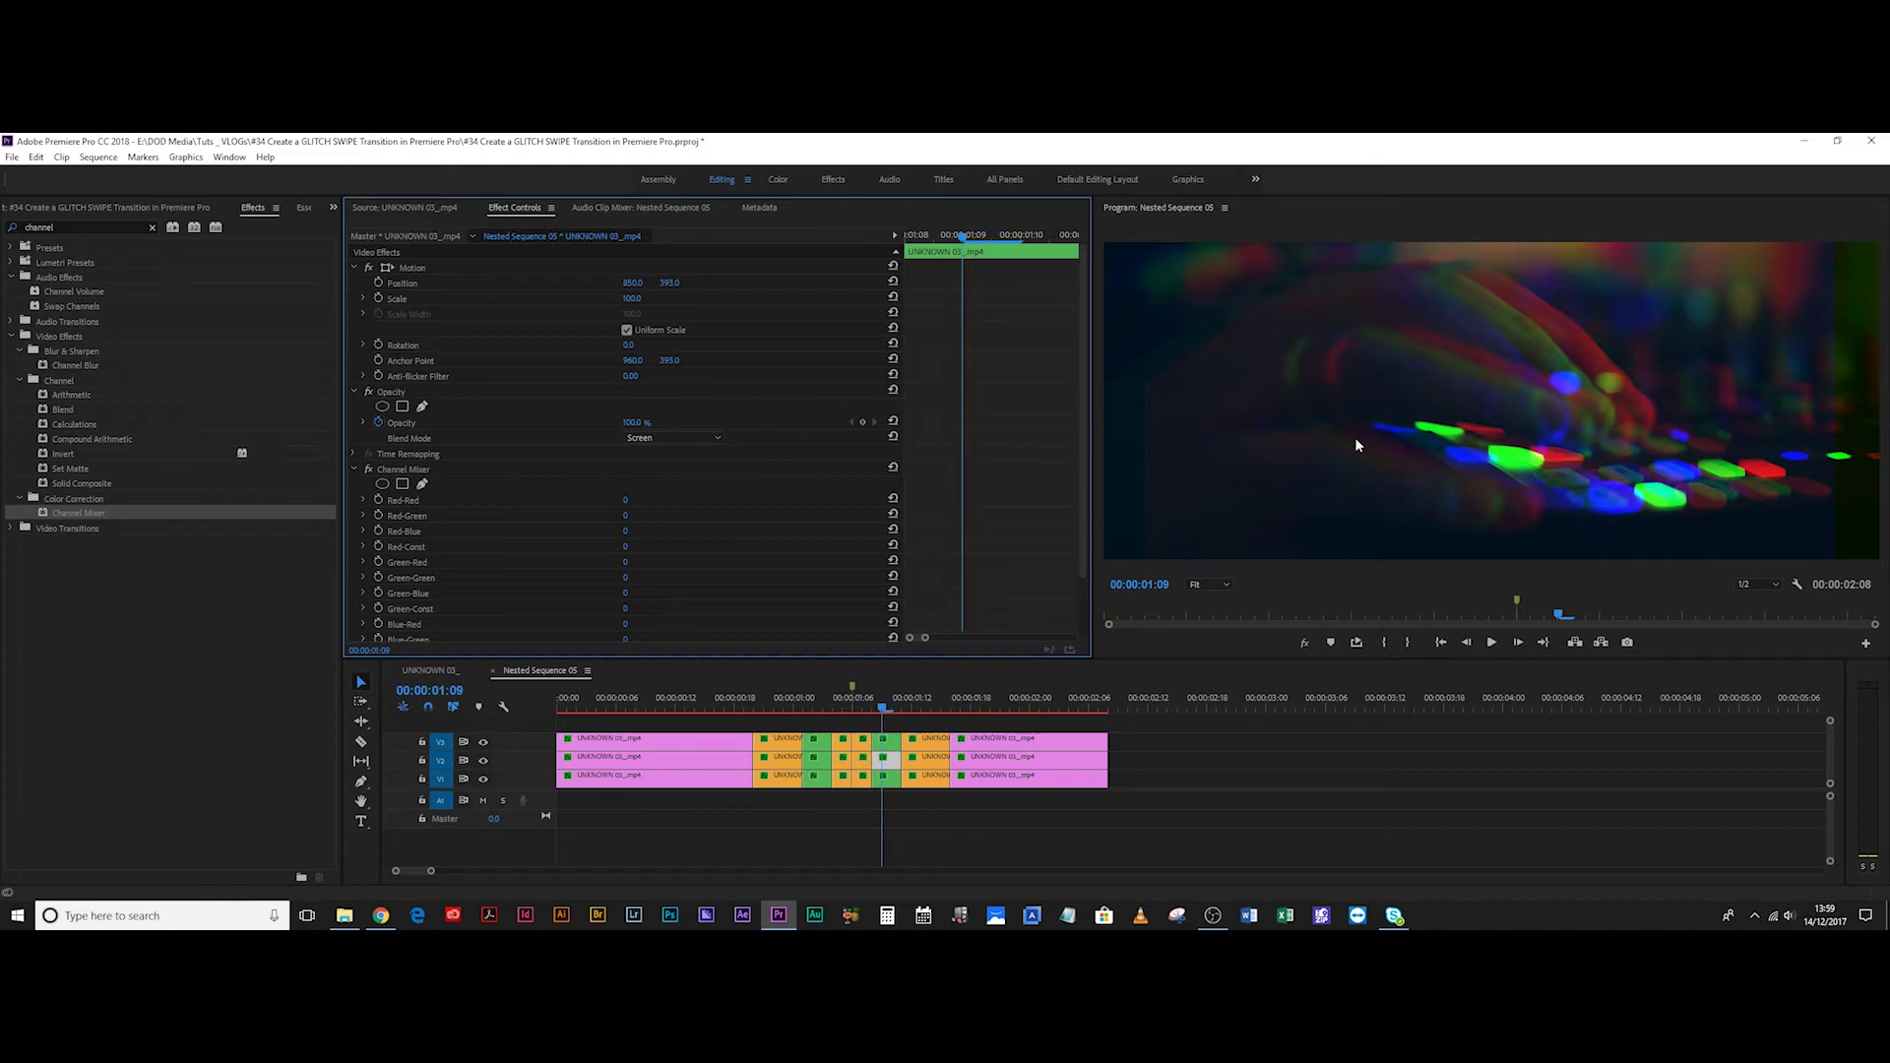
# Select the V3, V2 and V1 pieces at 00:00:01:05 and give them a teal label.
pyautogui.click(843, 701)
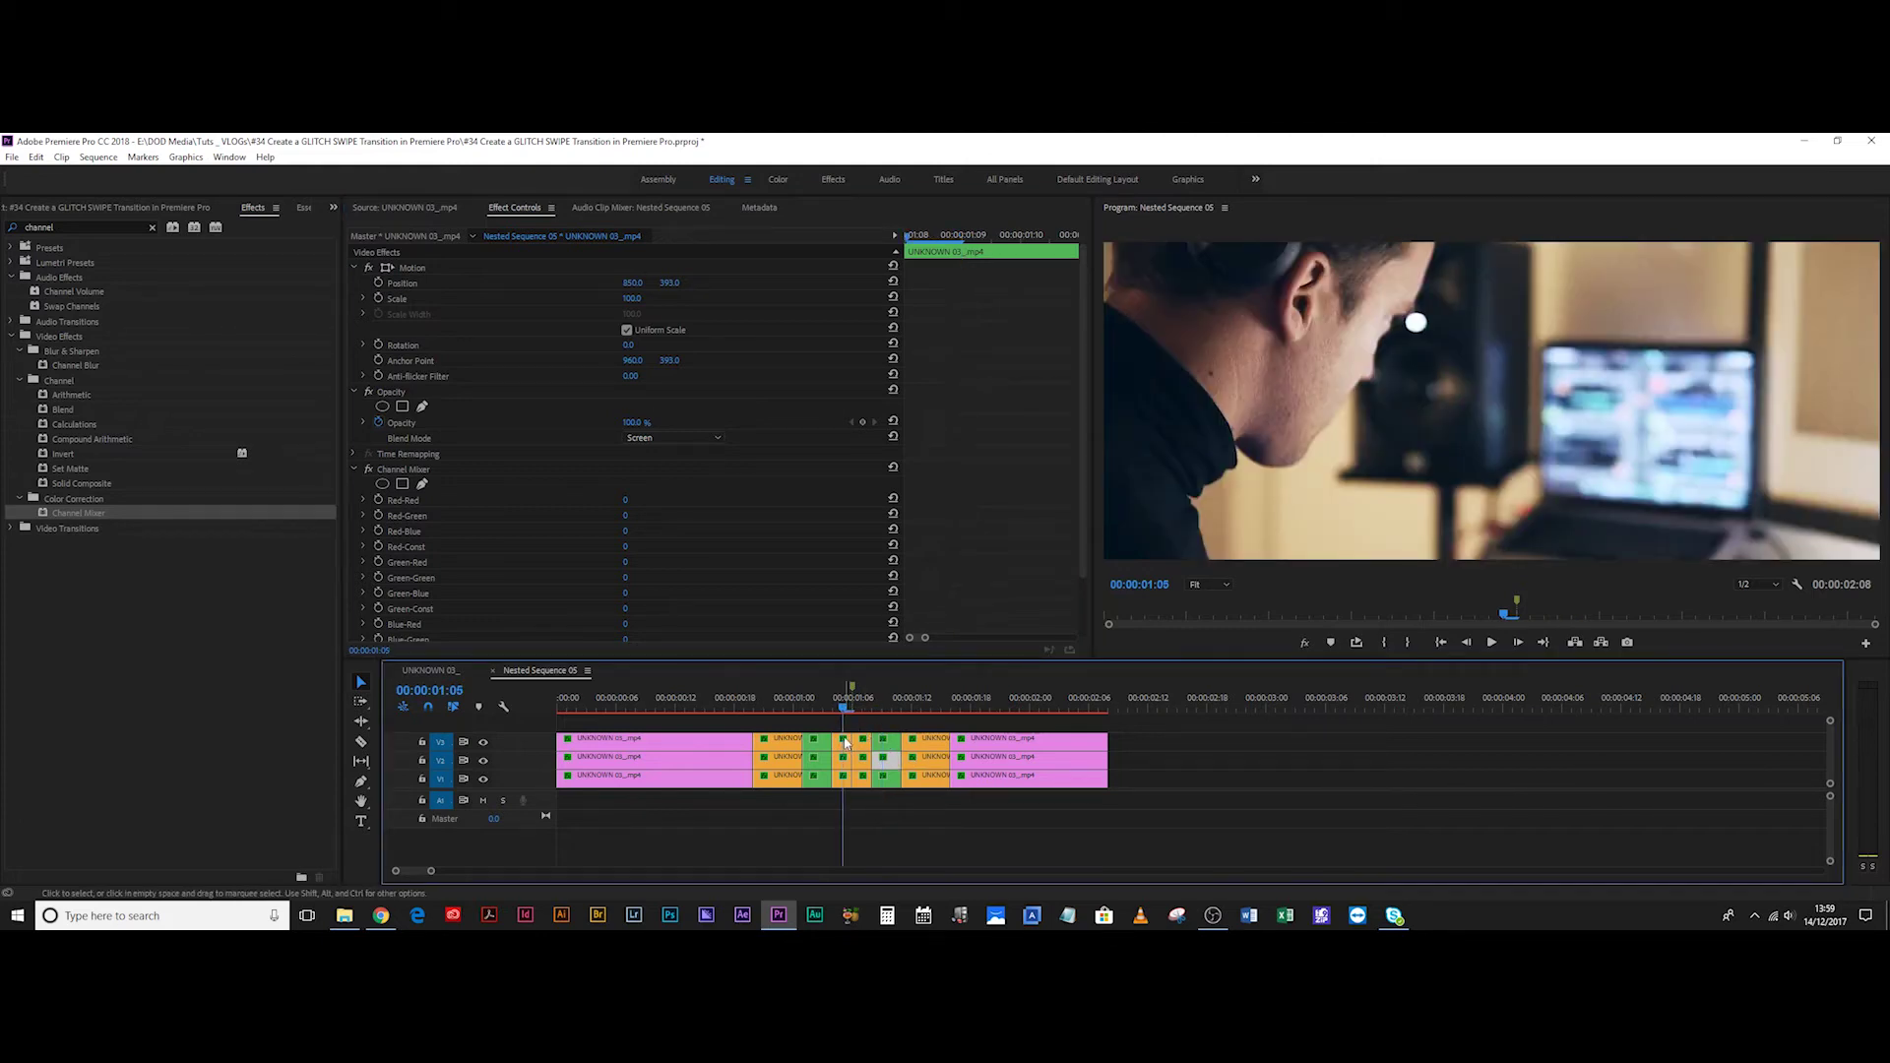
pyautogui.click(845, 743)
pyautogui.keyDown('shift'); pyautogui.click(843, 760); pyautogui.keyUp('shift')
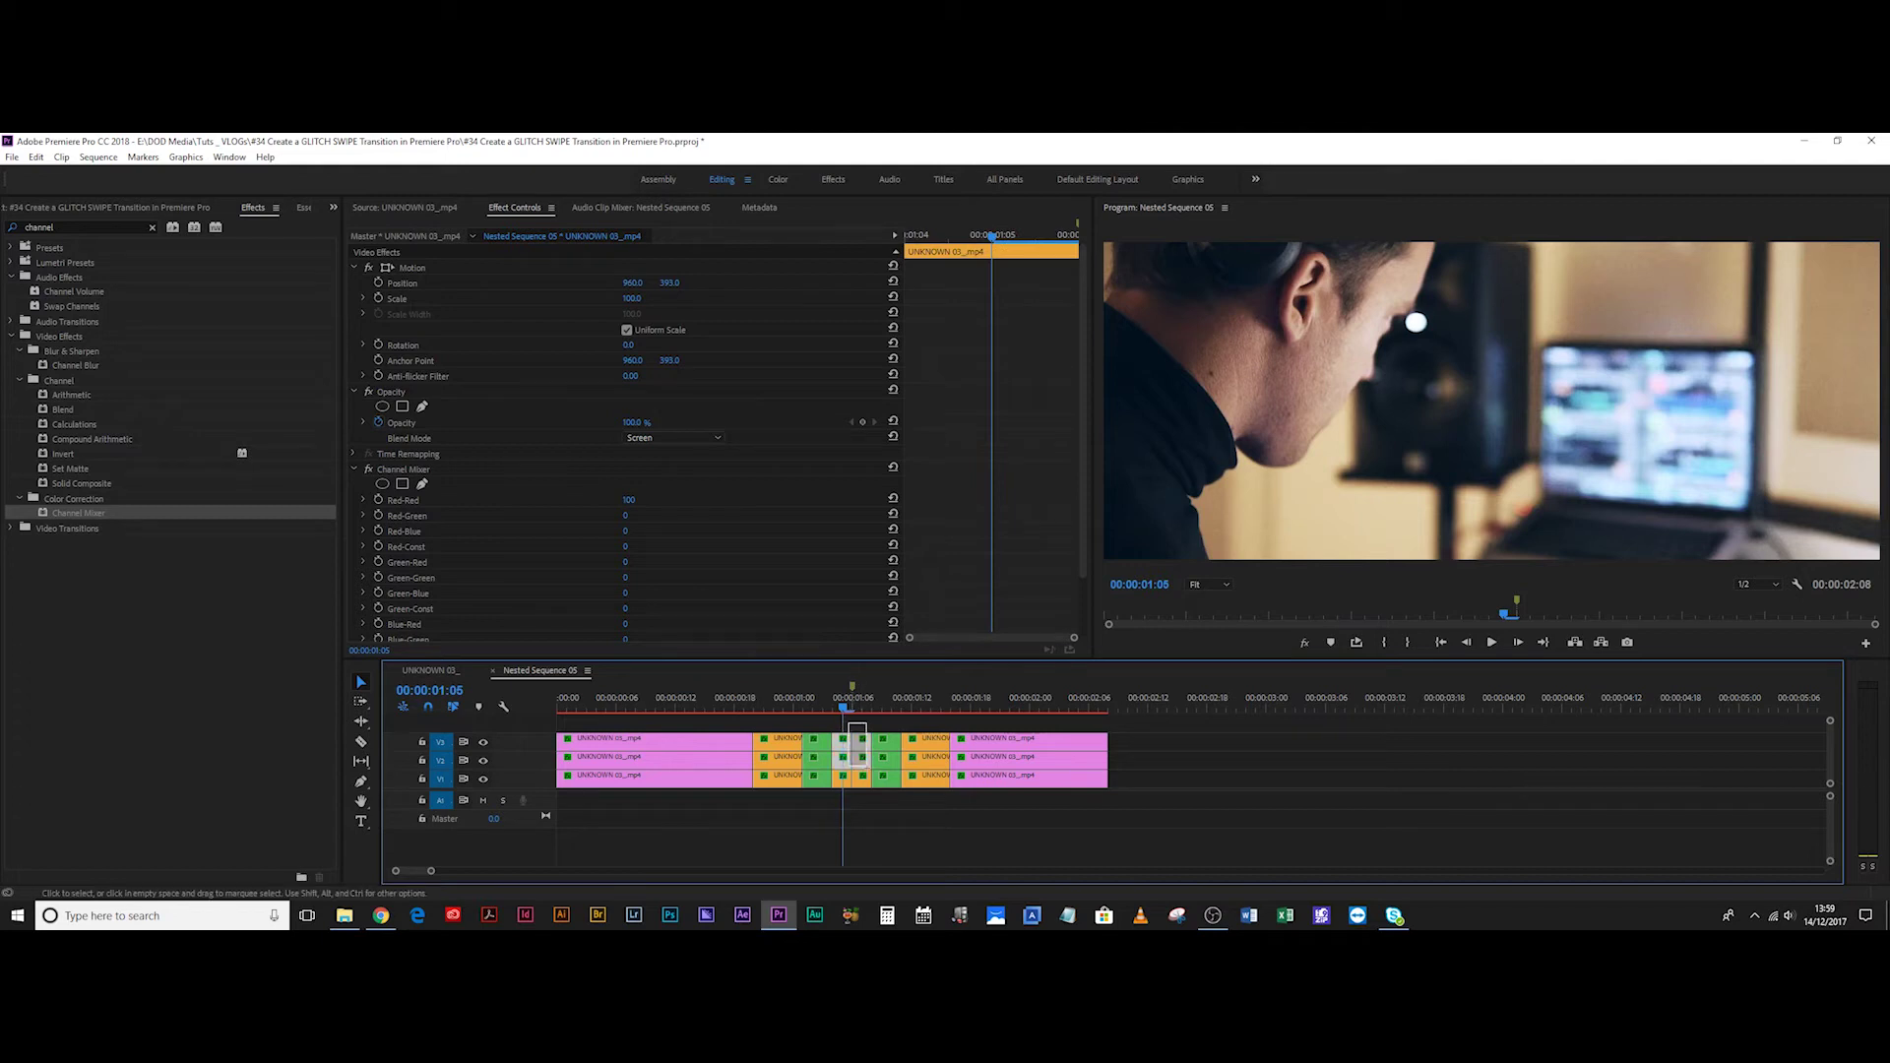
pyautogui.keyDown('shift'); pyautogui.click(842, 778); pyautogui.keyUp('shift')
pyautogui.rightClick(855, 778)
pyautogui.moveTo(931, 630)
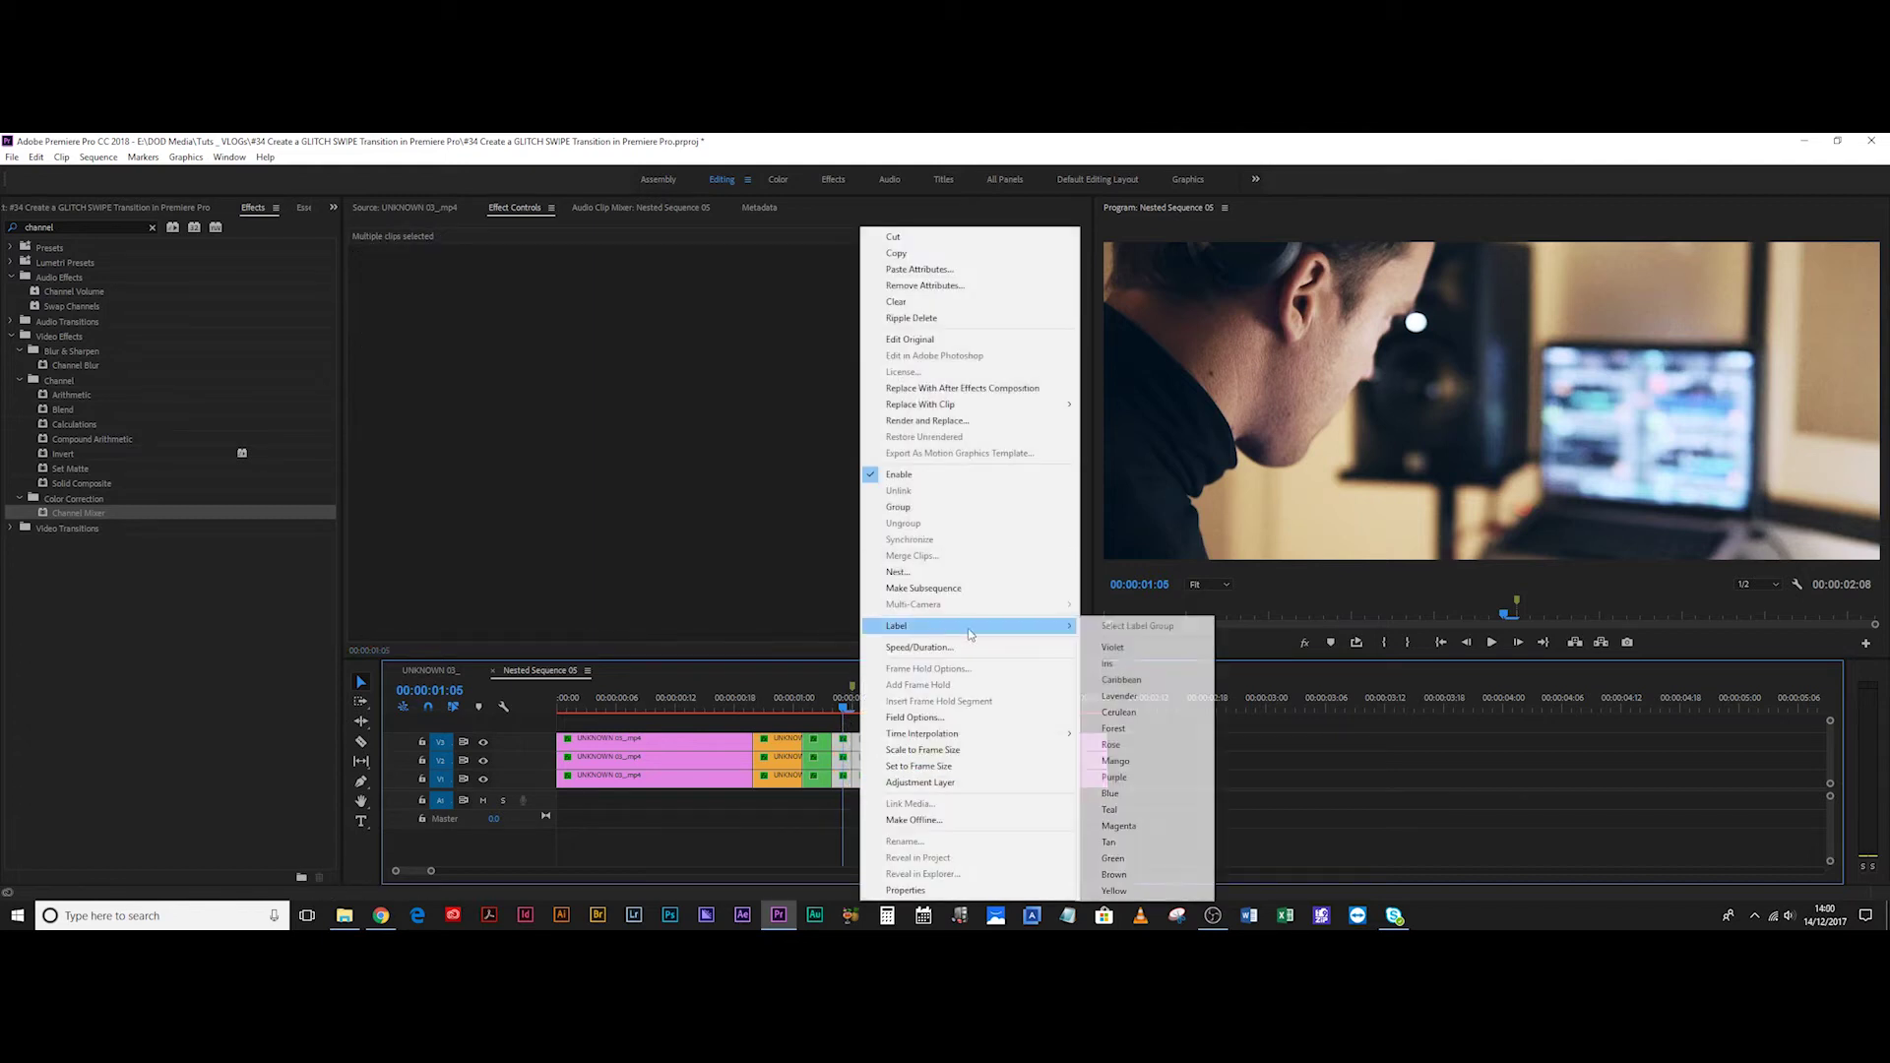
pyautogui.click(1110, 810)
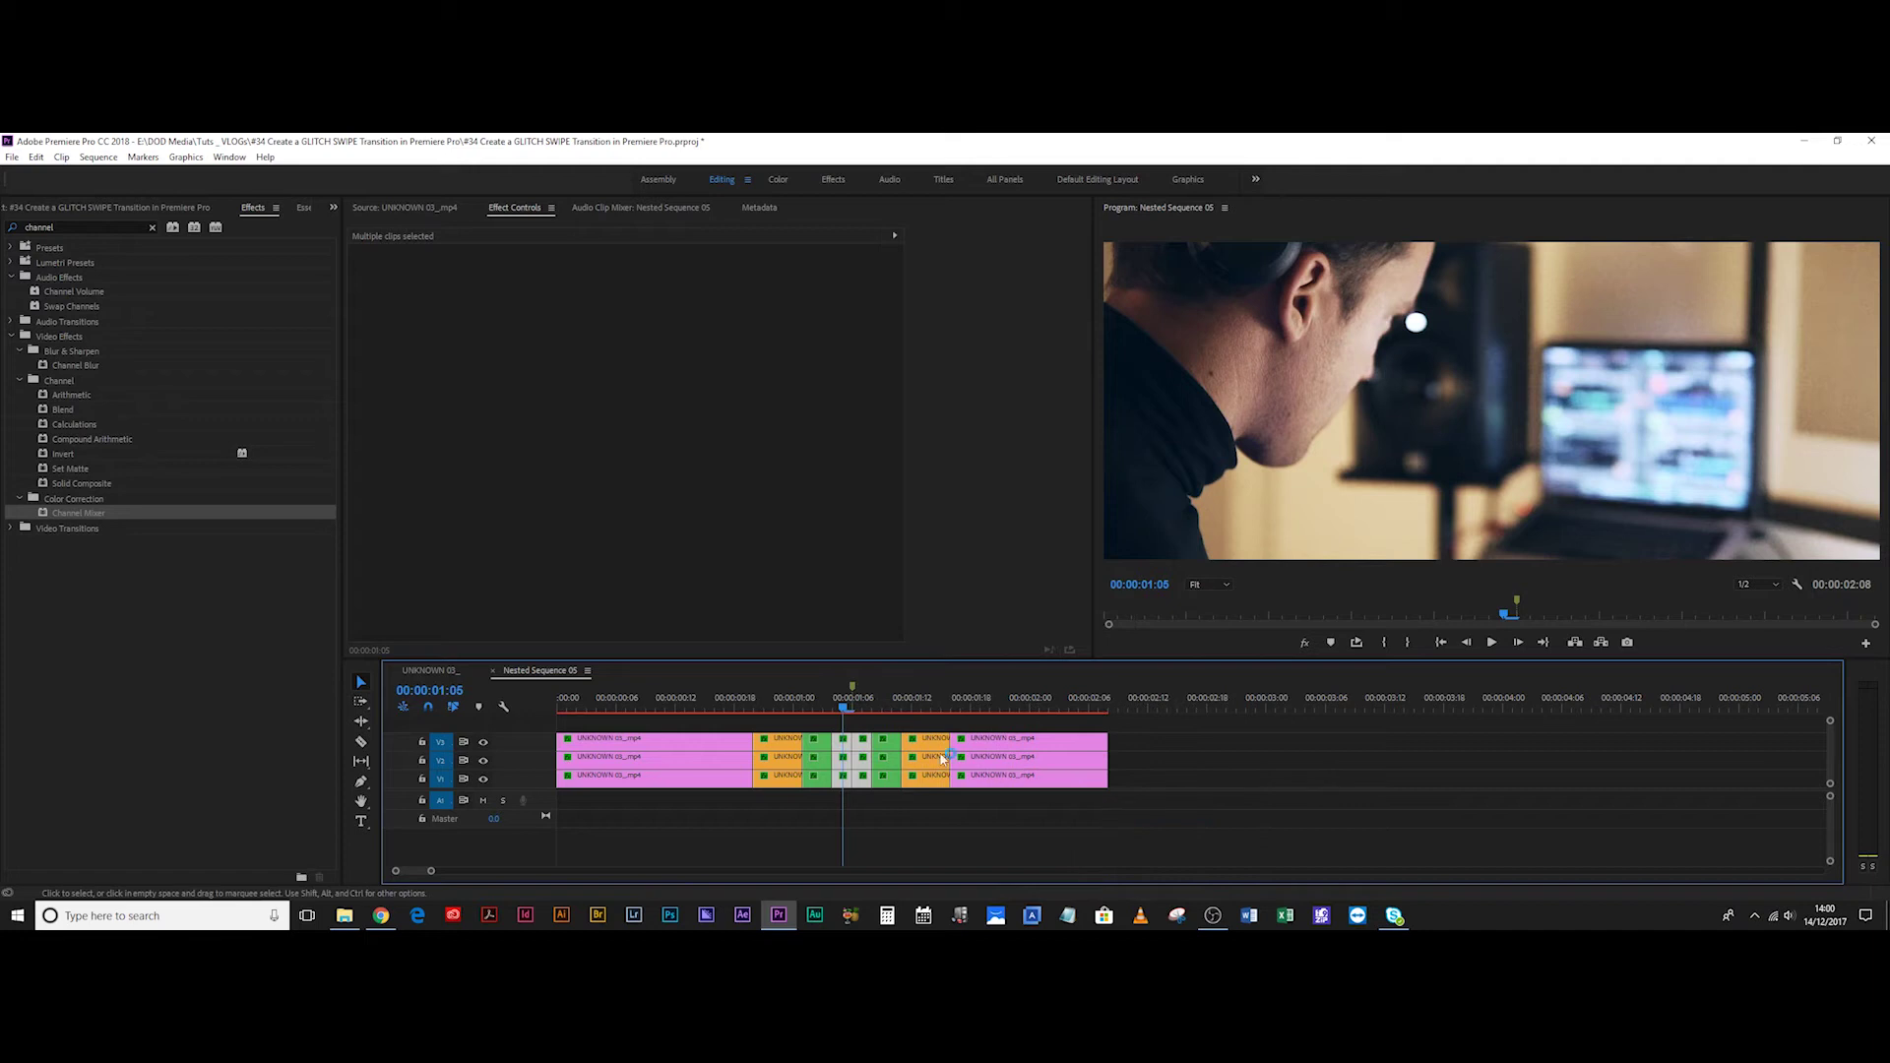
# Finish the teal label, then offset the 01:05 copies: V3 to X 750, V2 to X 1000.
pyautogui.click(862, 716)
pyautogui.click(844, 739)
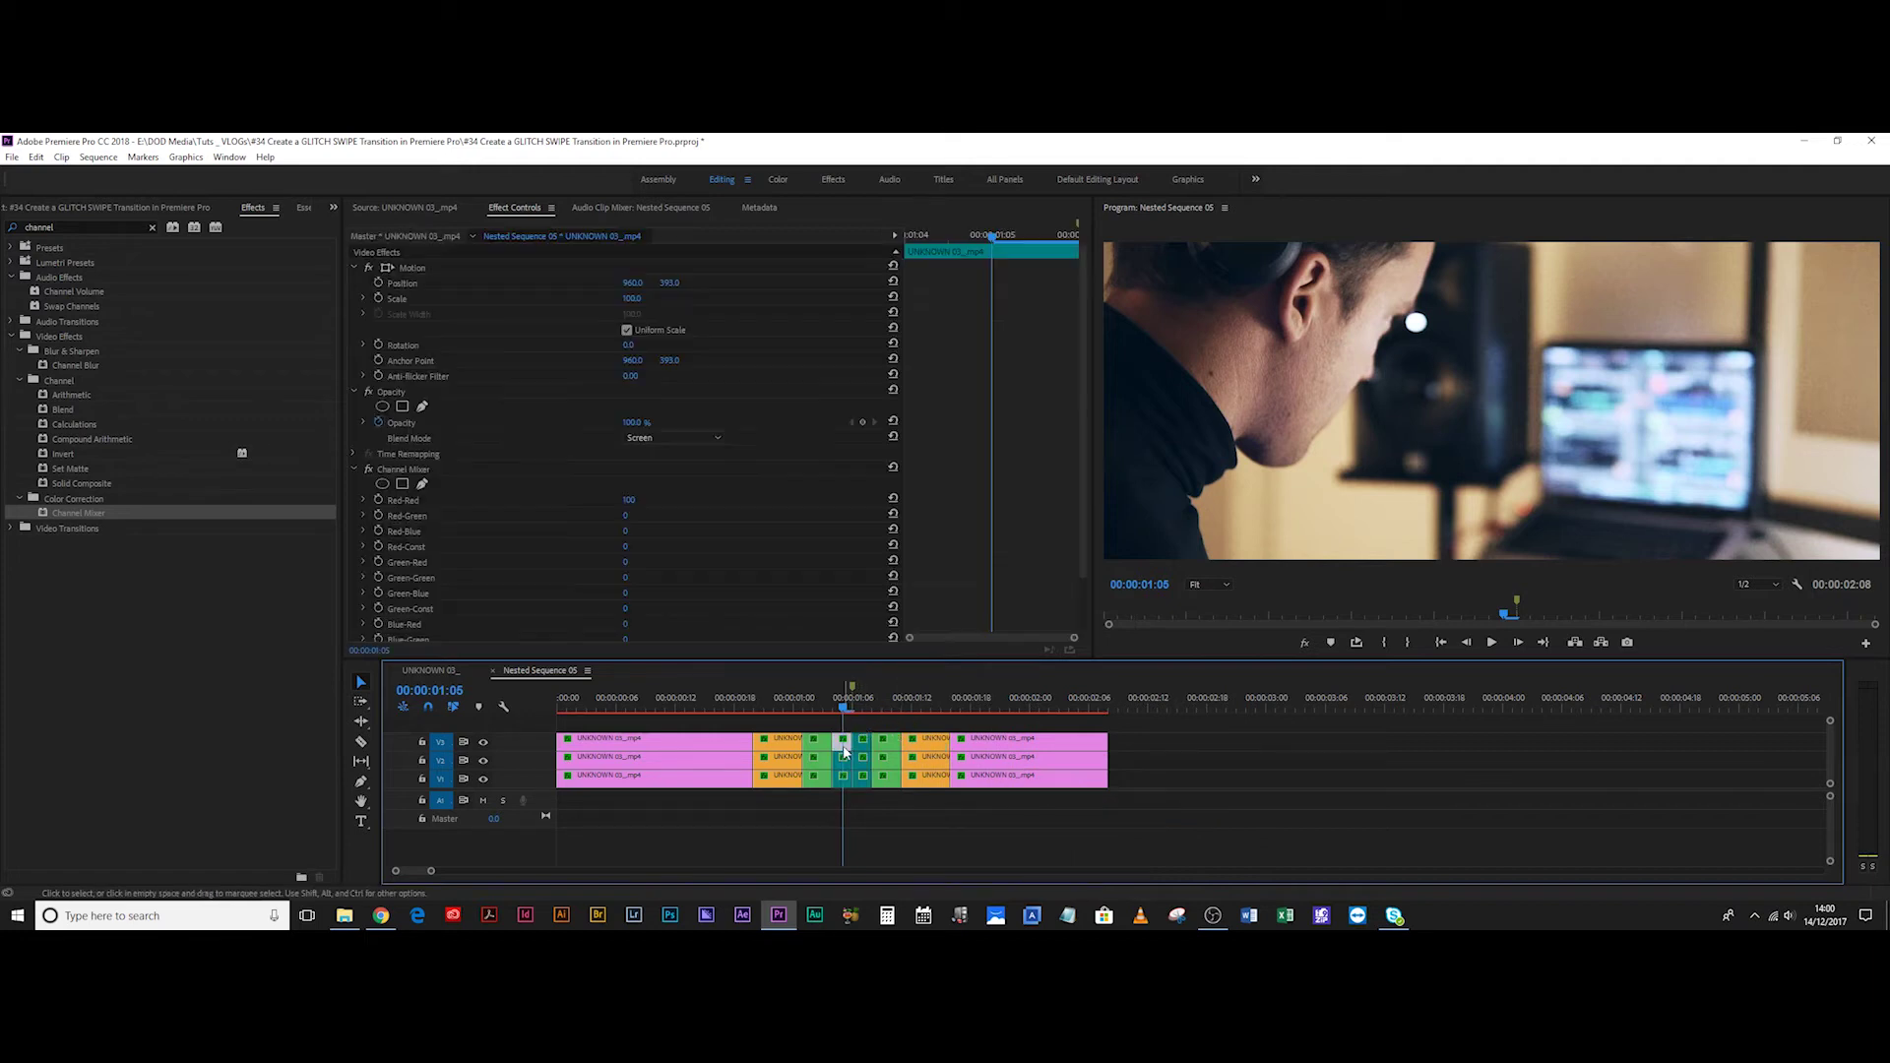
pyautogui.click(626, 283)
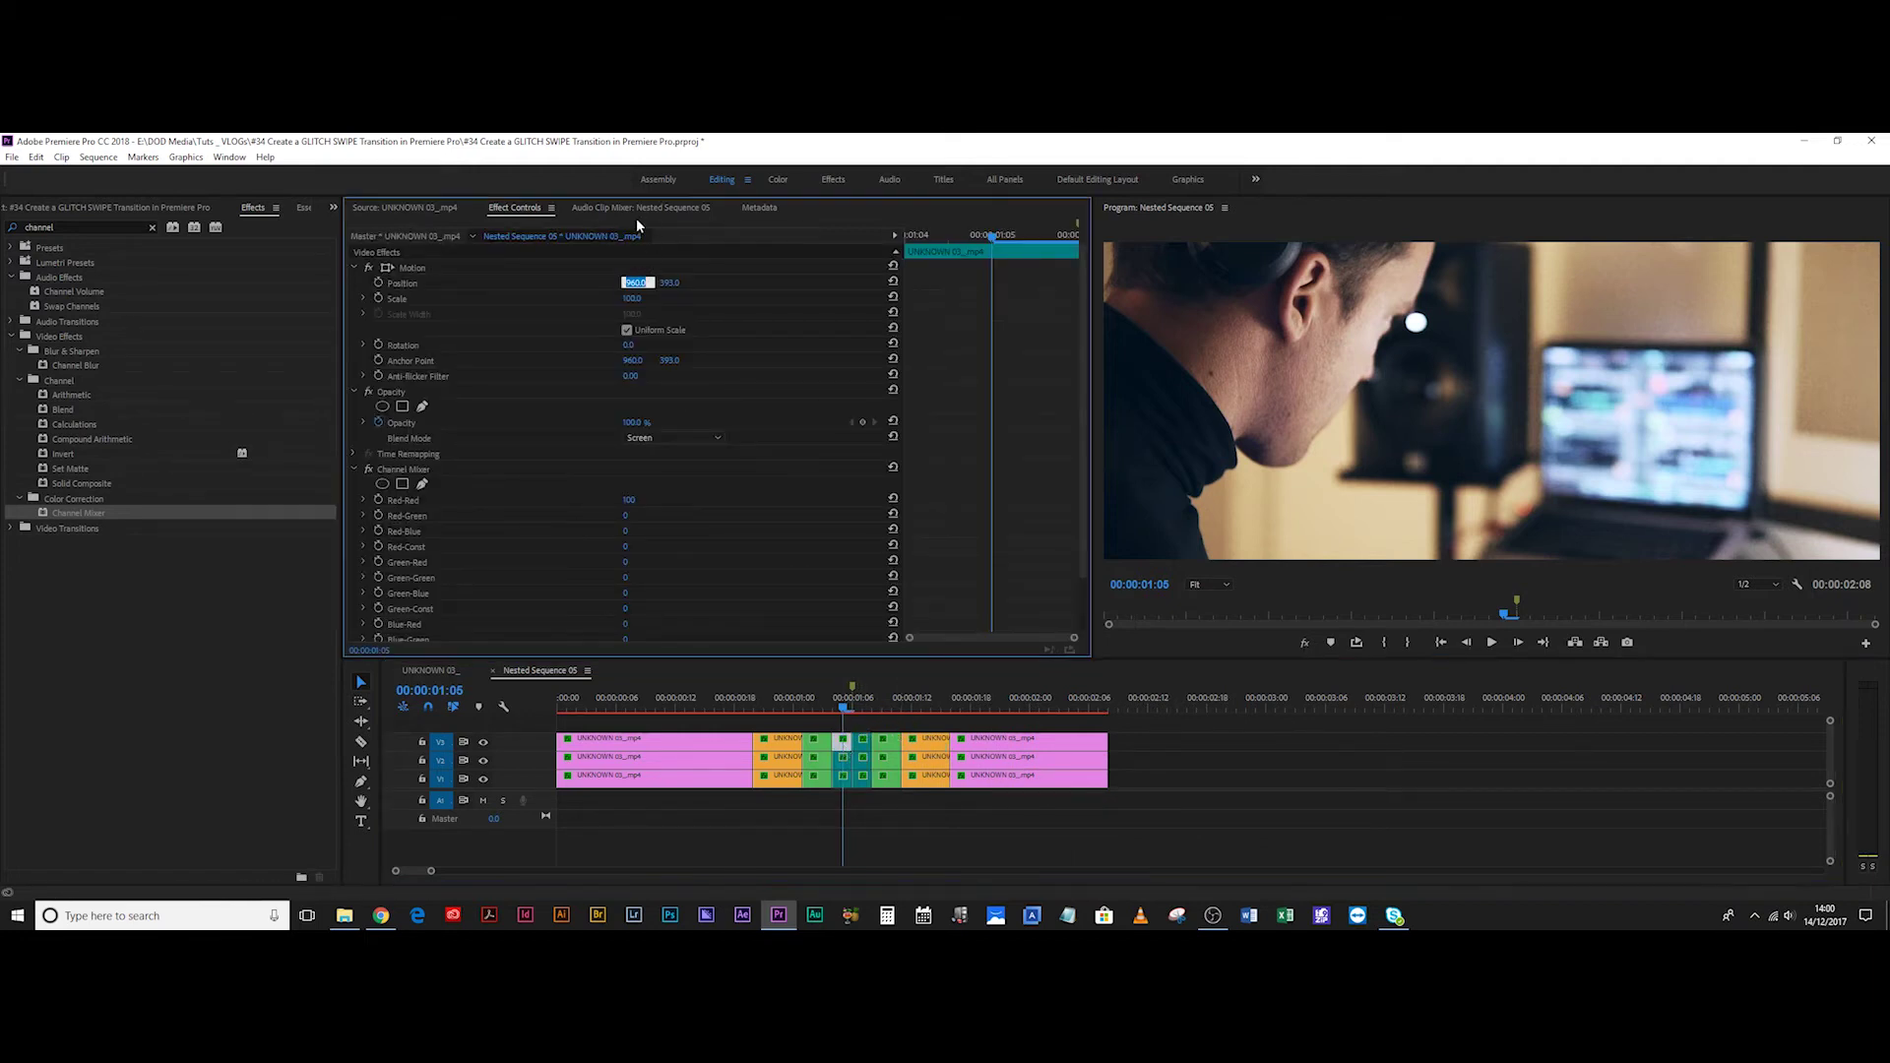
pyautogui.write('750')
pyautogui.press('Return')
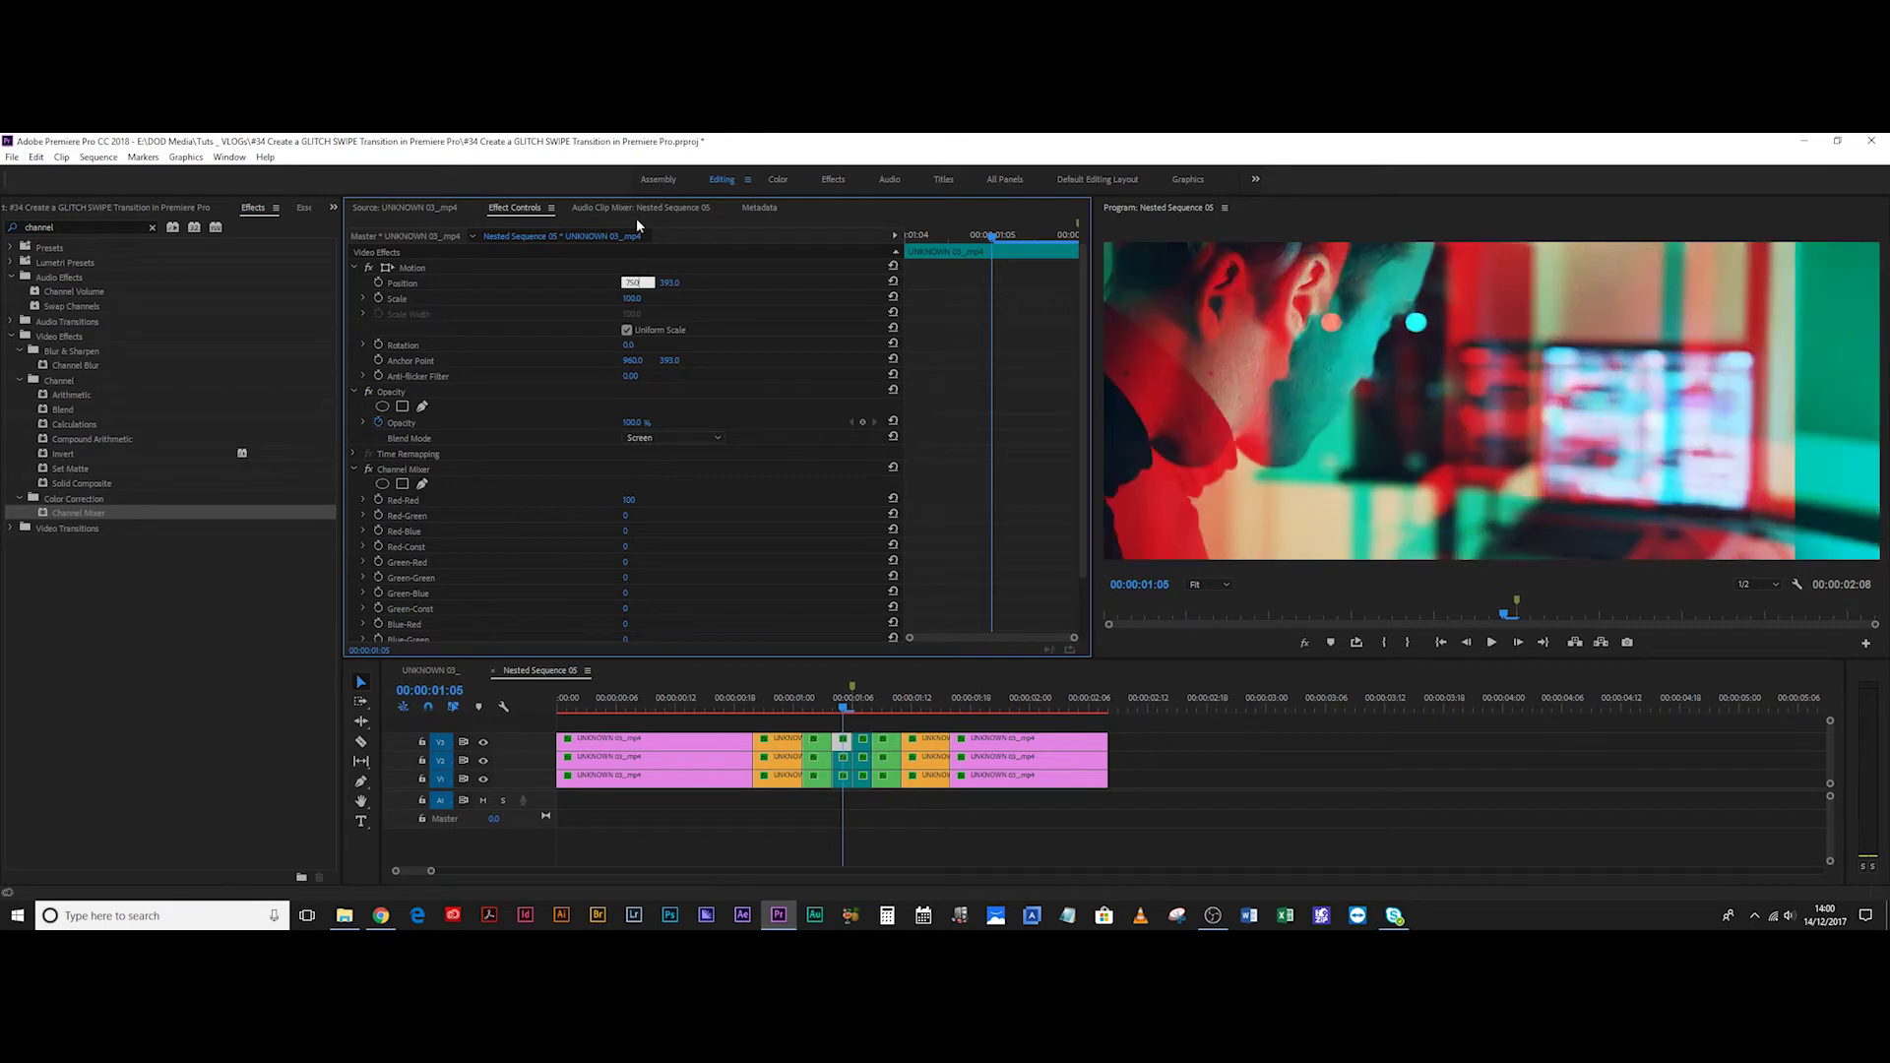
pyautogui.click(843, 758)
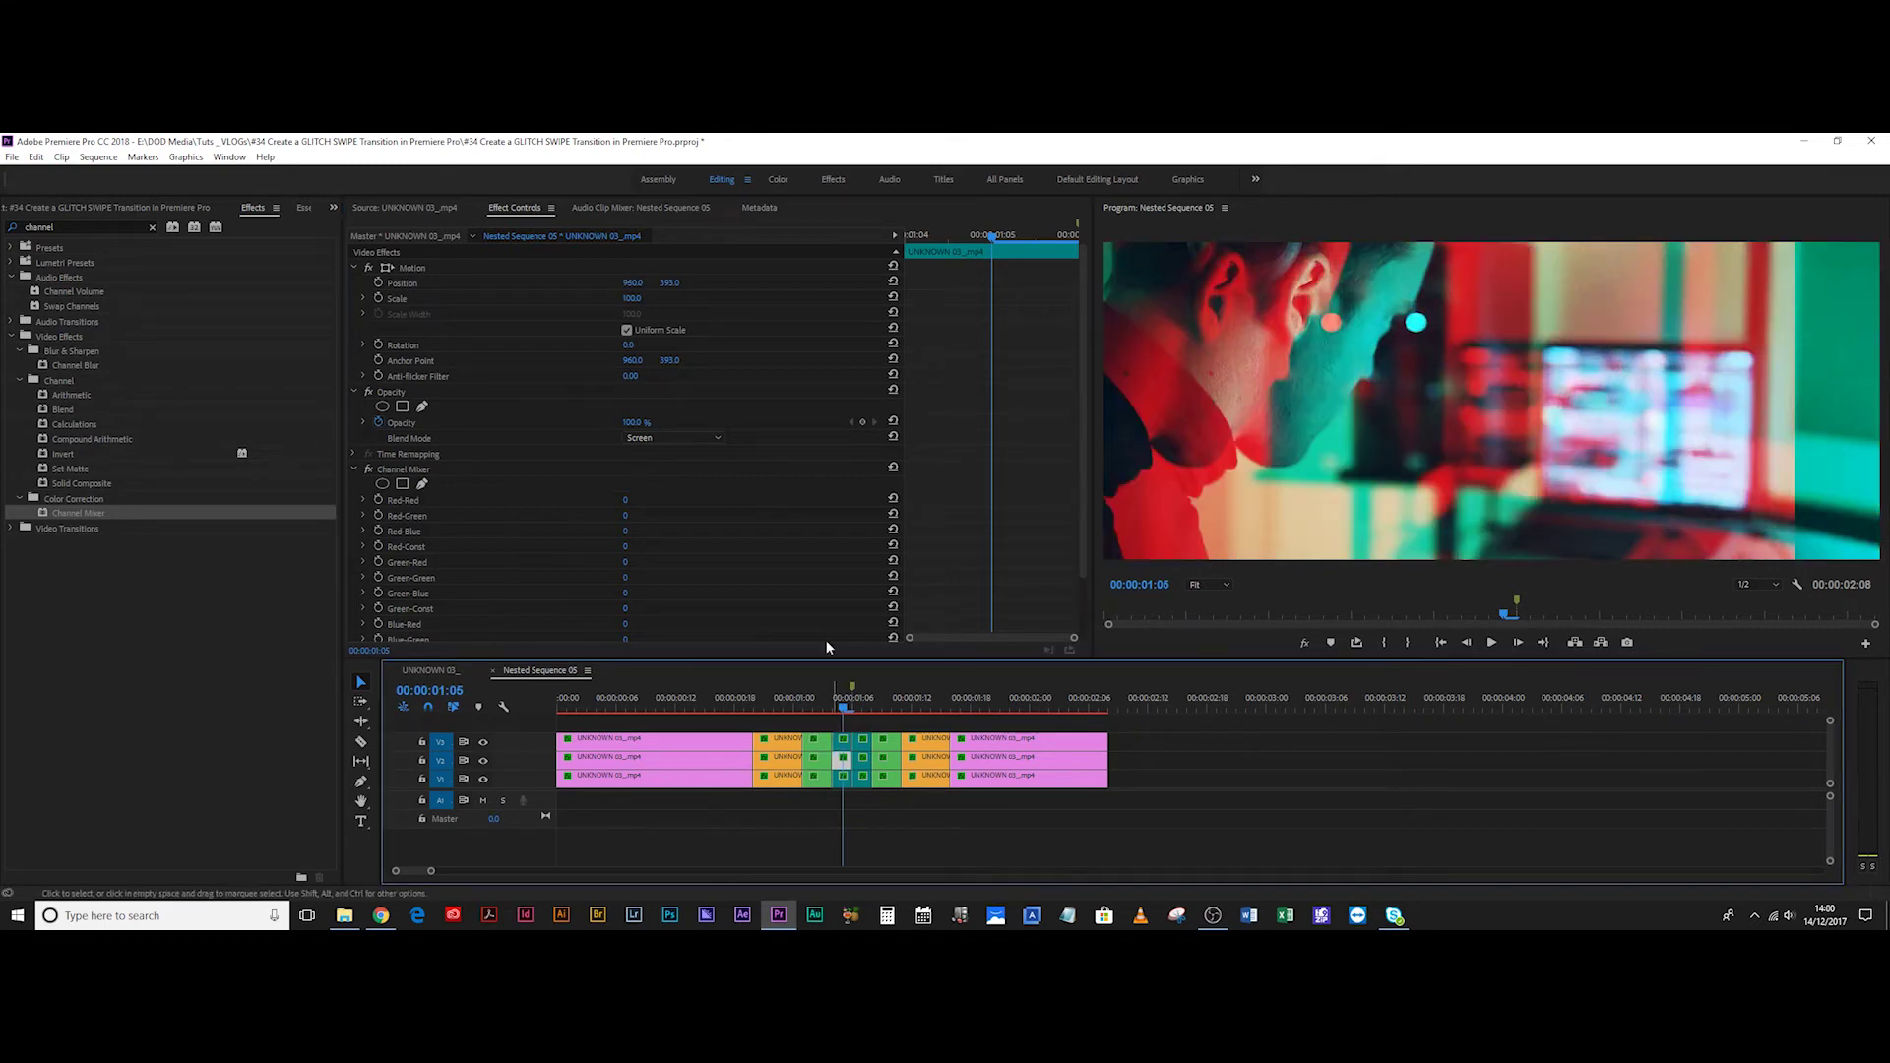
pyautogui.click(636, 284)
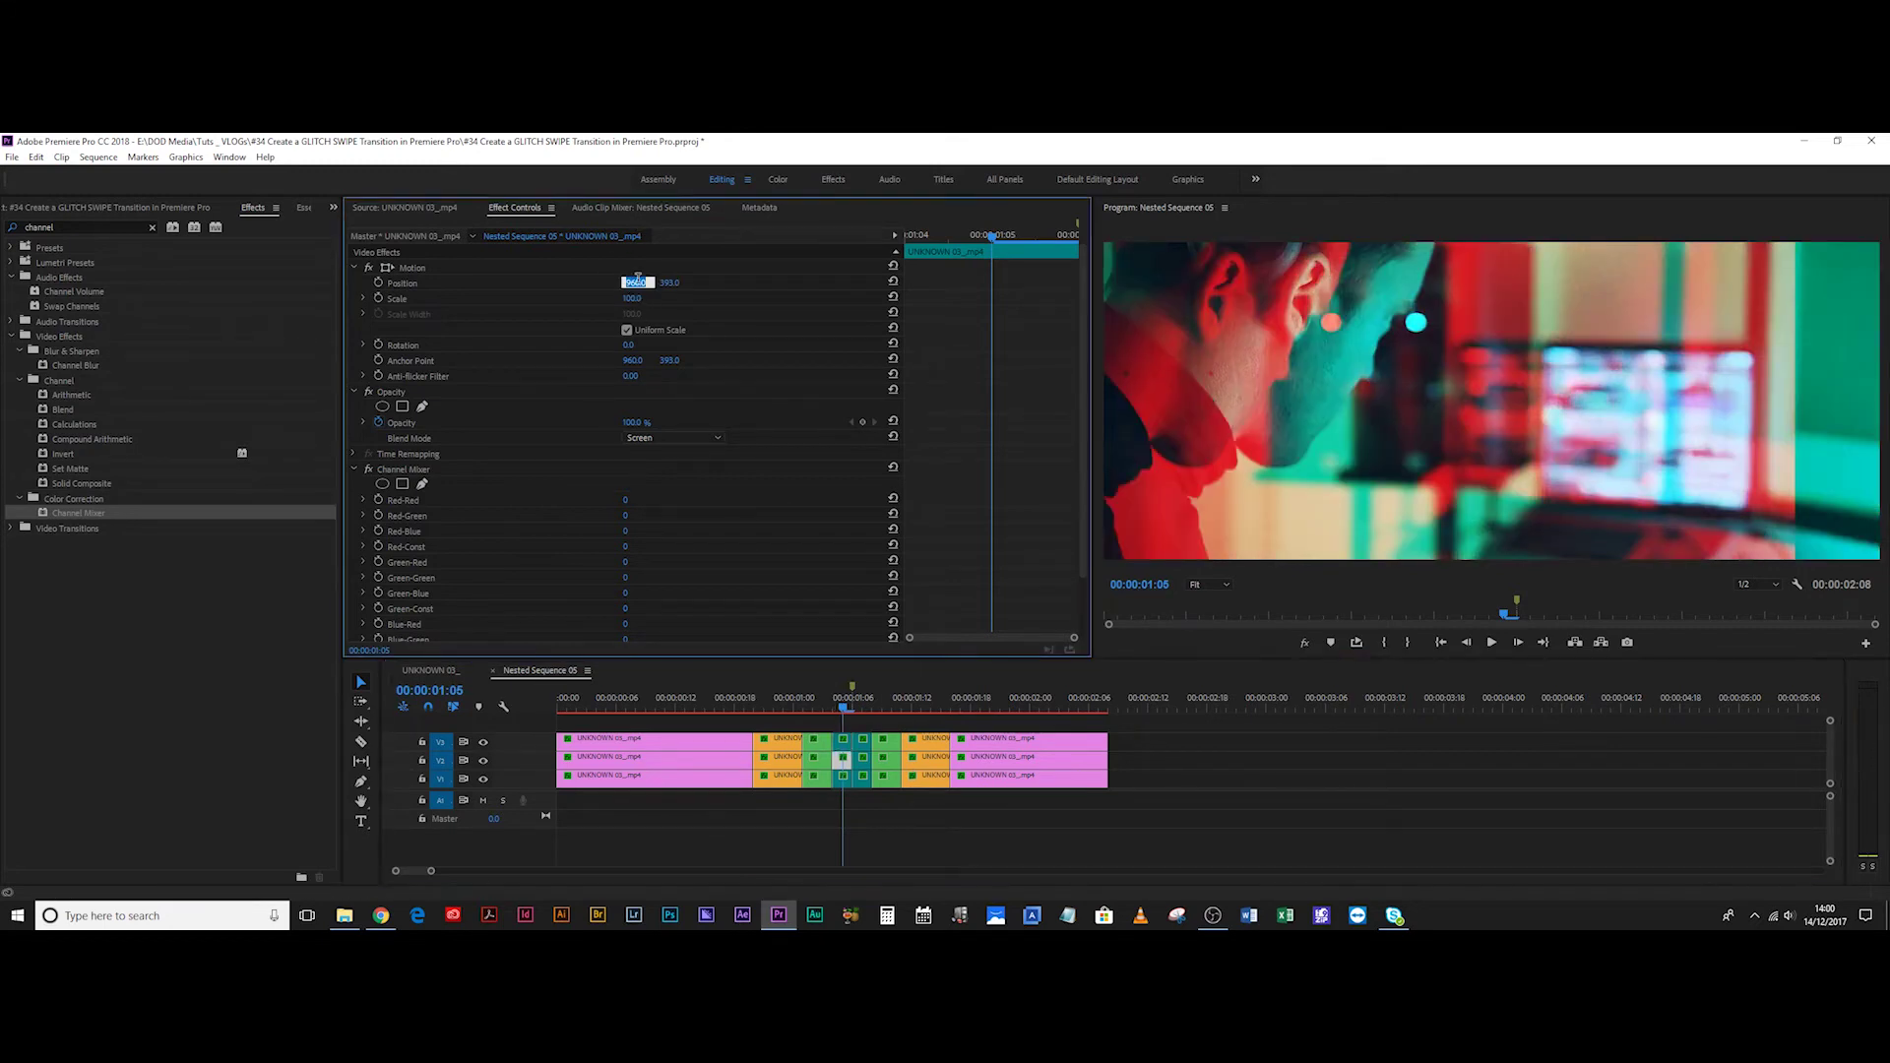
pyautogui.write('1000')
pyautogui.press('Return')
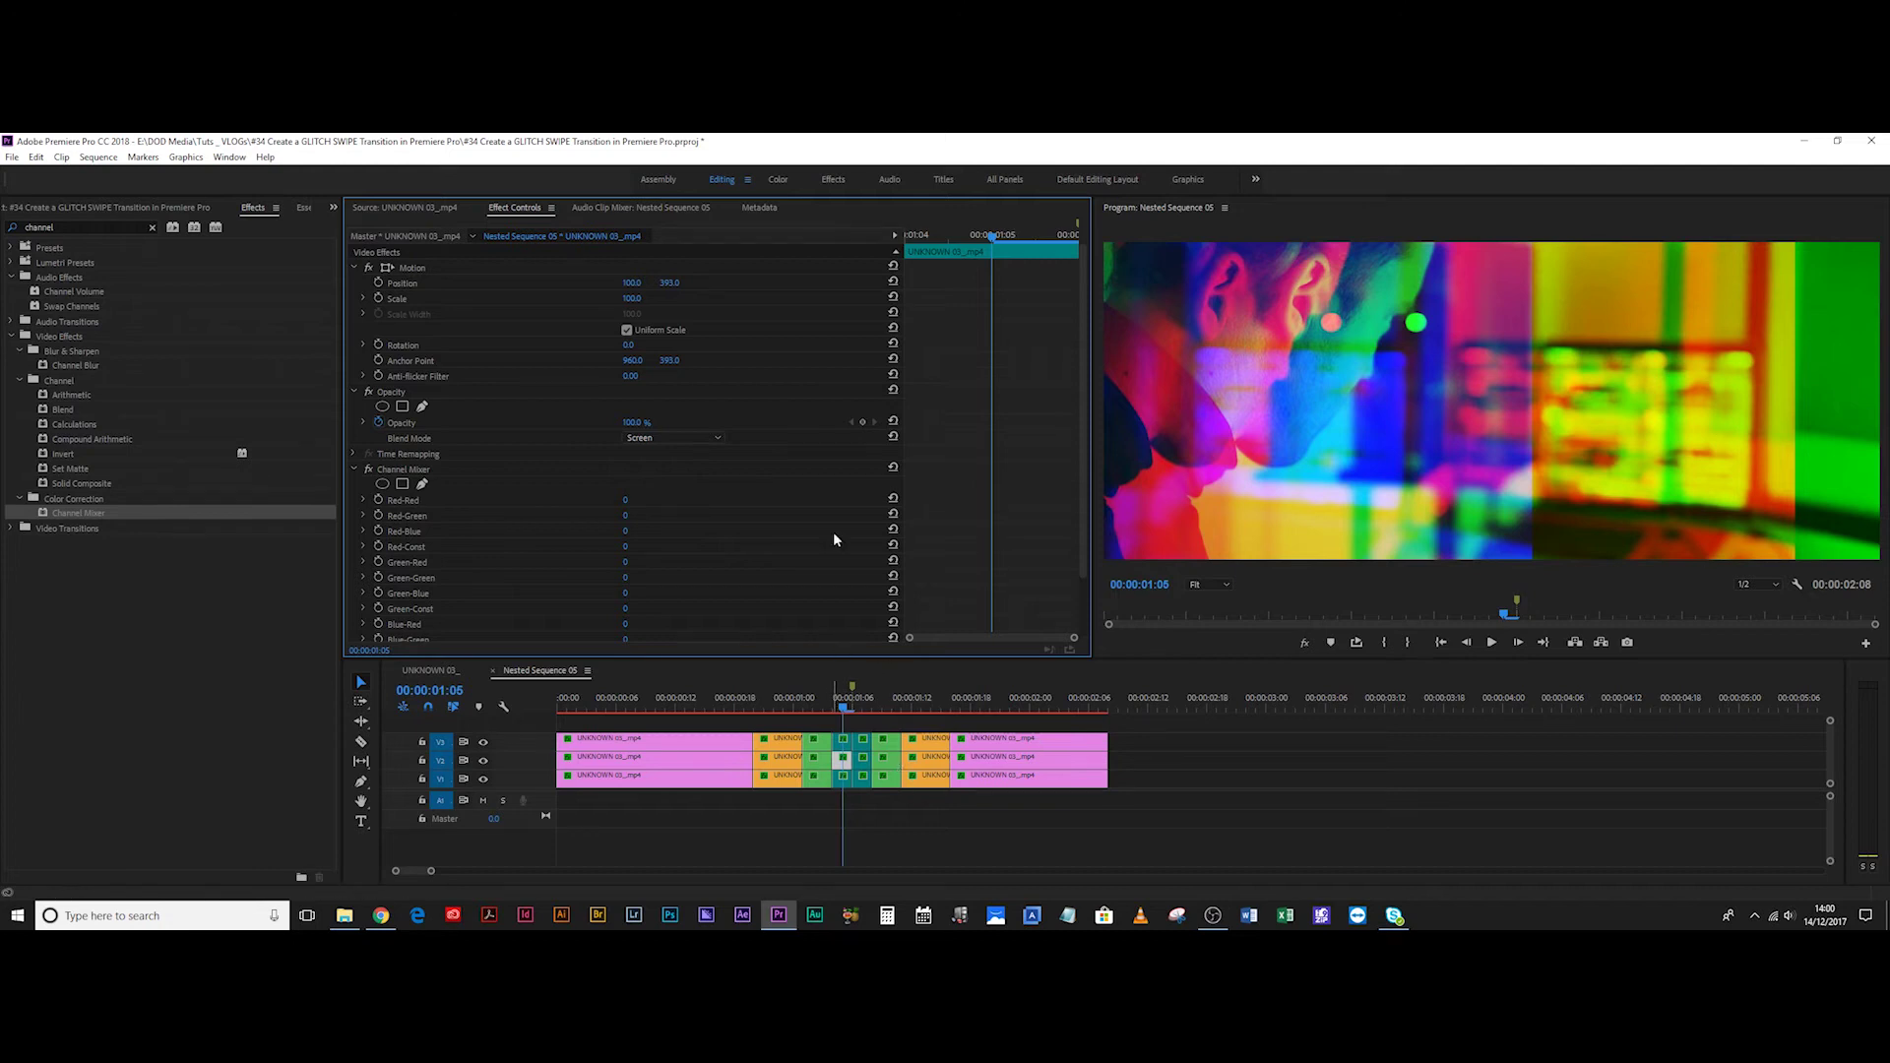
# At 00:00:01:07, offset the copies sideways to Position X 700 and 1388.
pyautogui.press('Right')
pyautogui.press('Right')
pyautogui.click(636, 282)
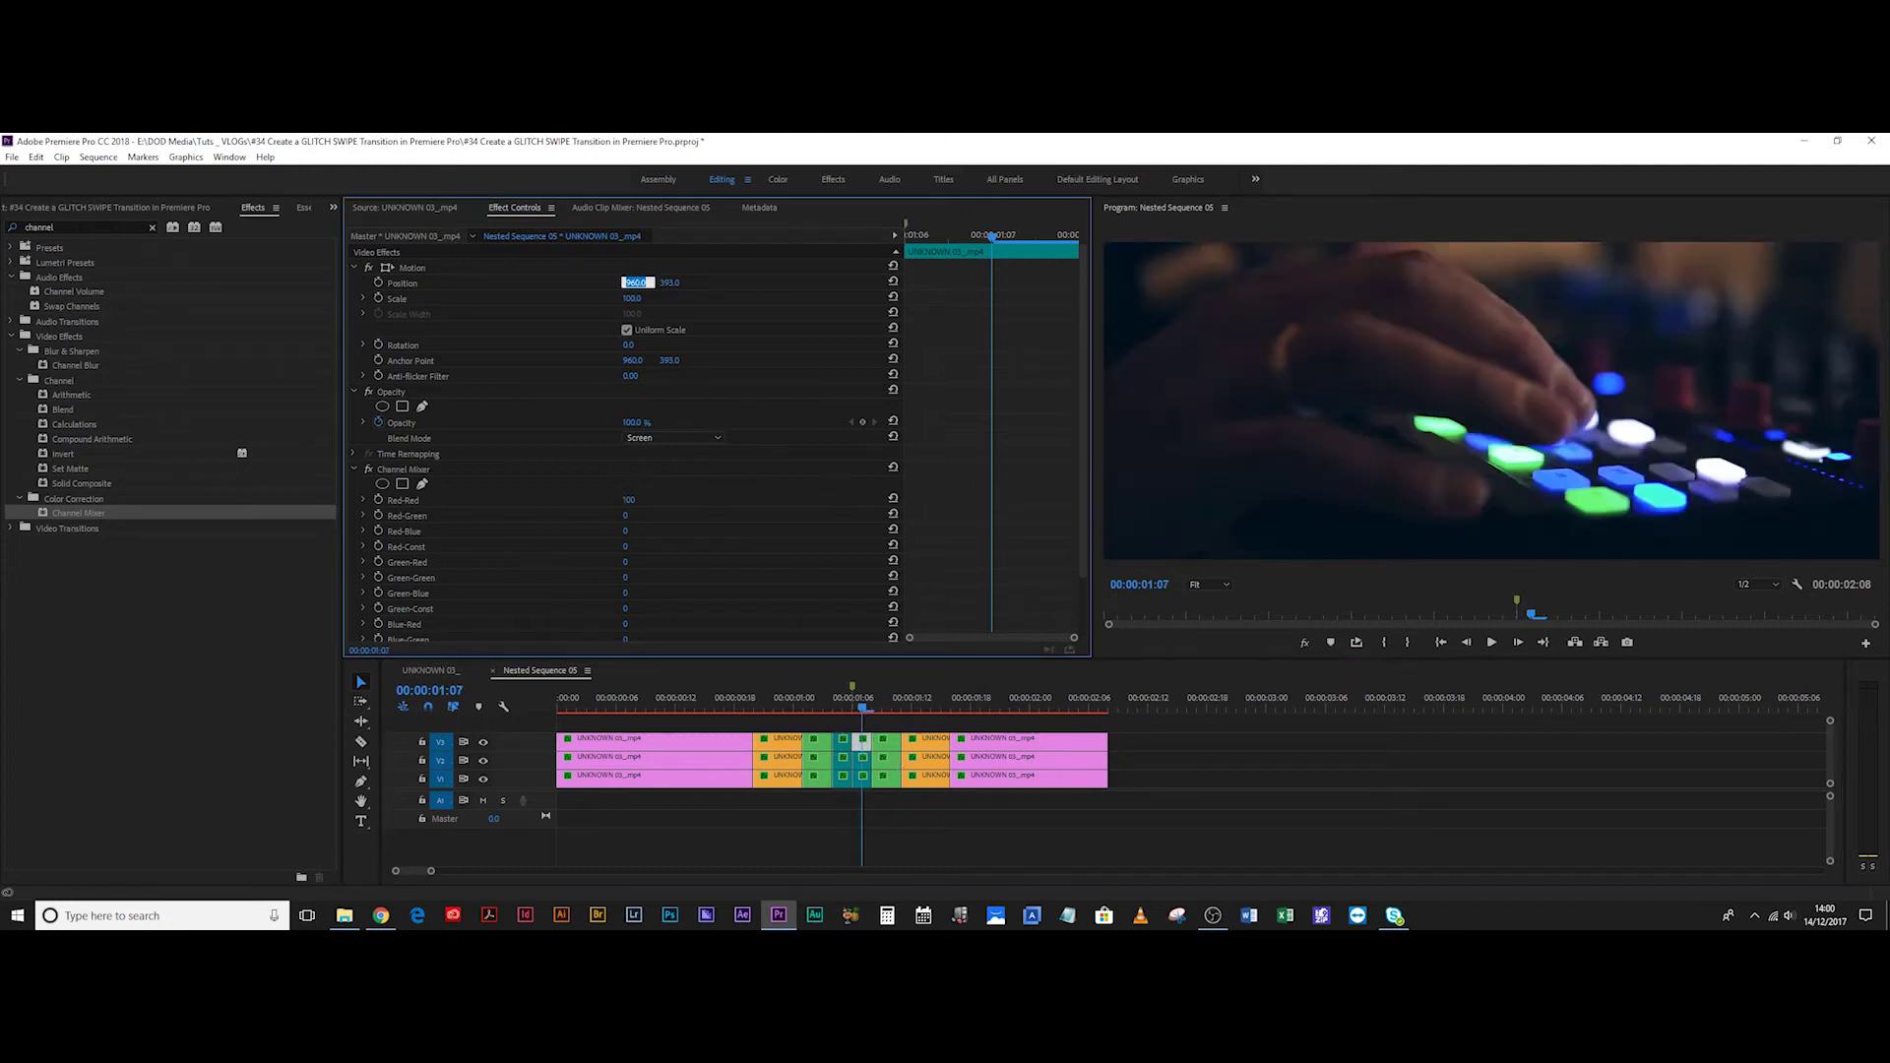
pyautogui.write('400')
pyautogui.press('Return')
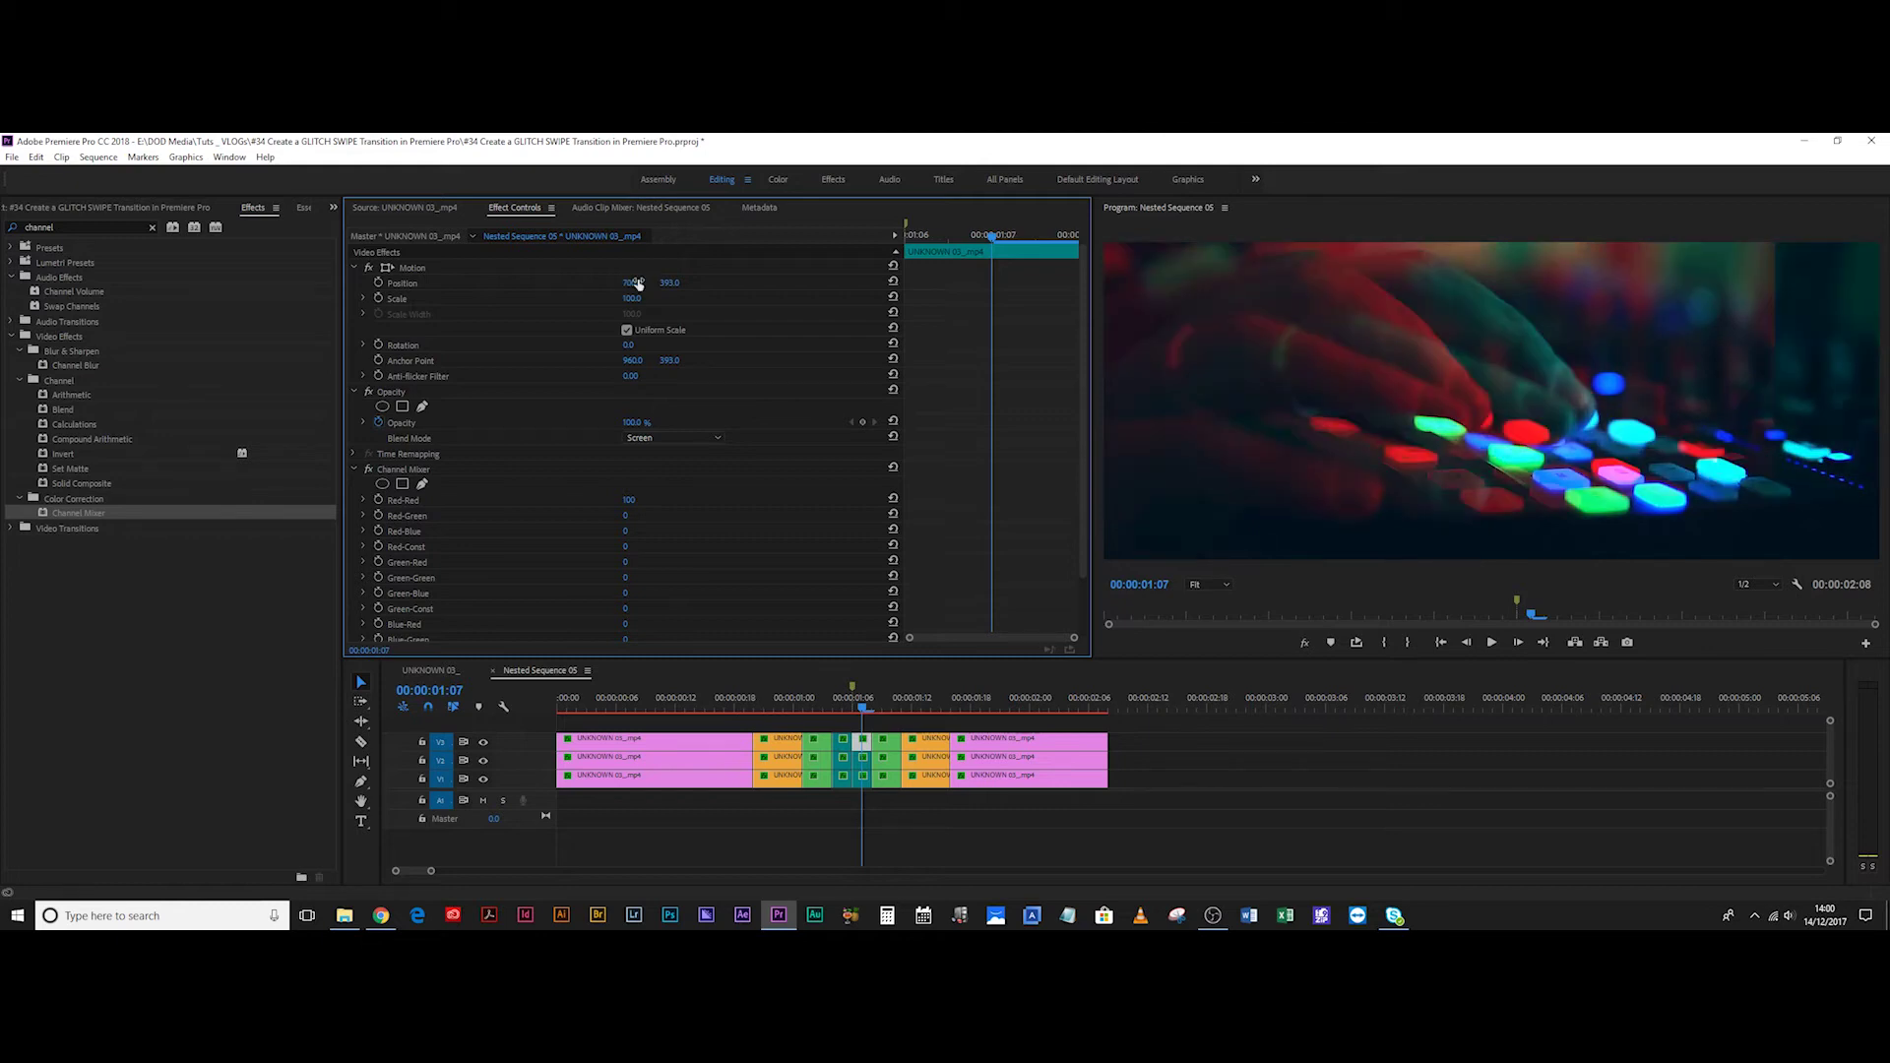
pyautogui.click(862, 758)
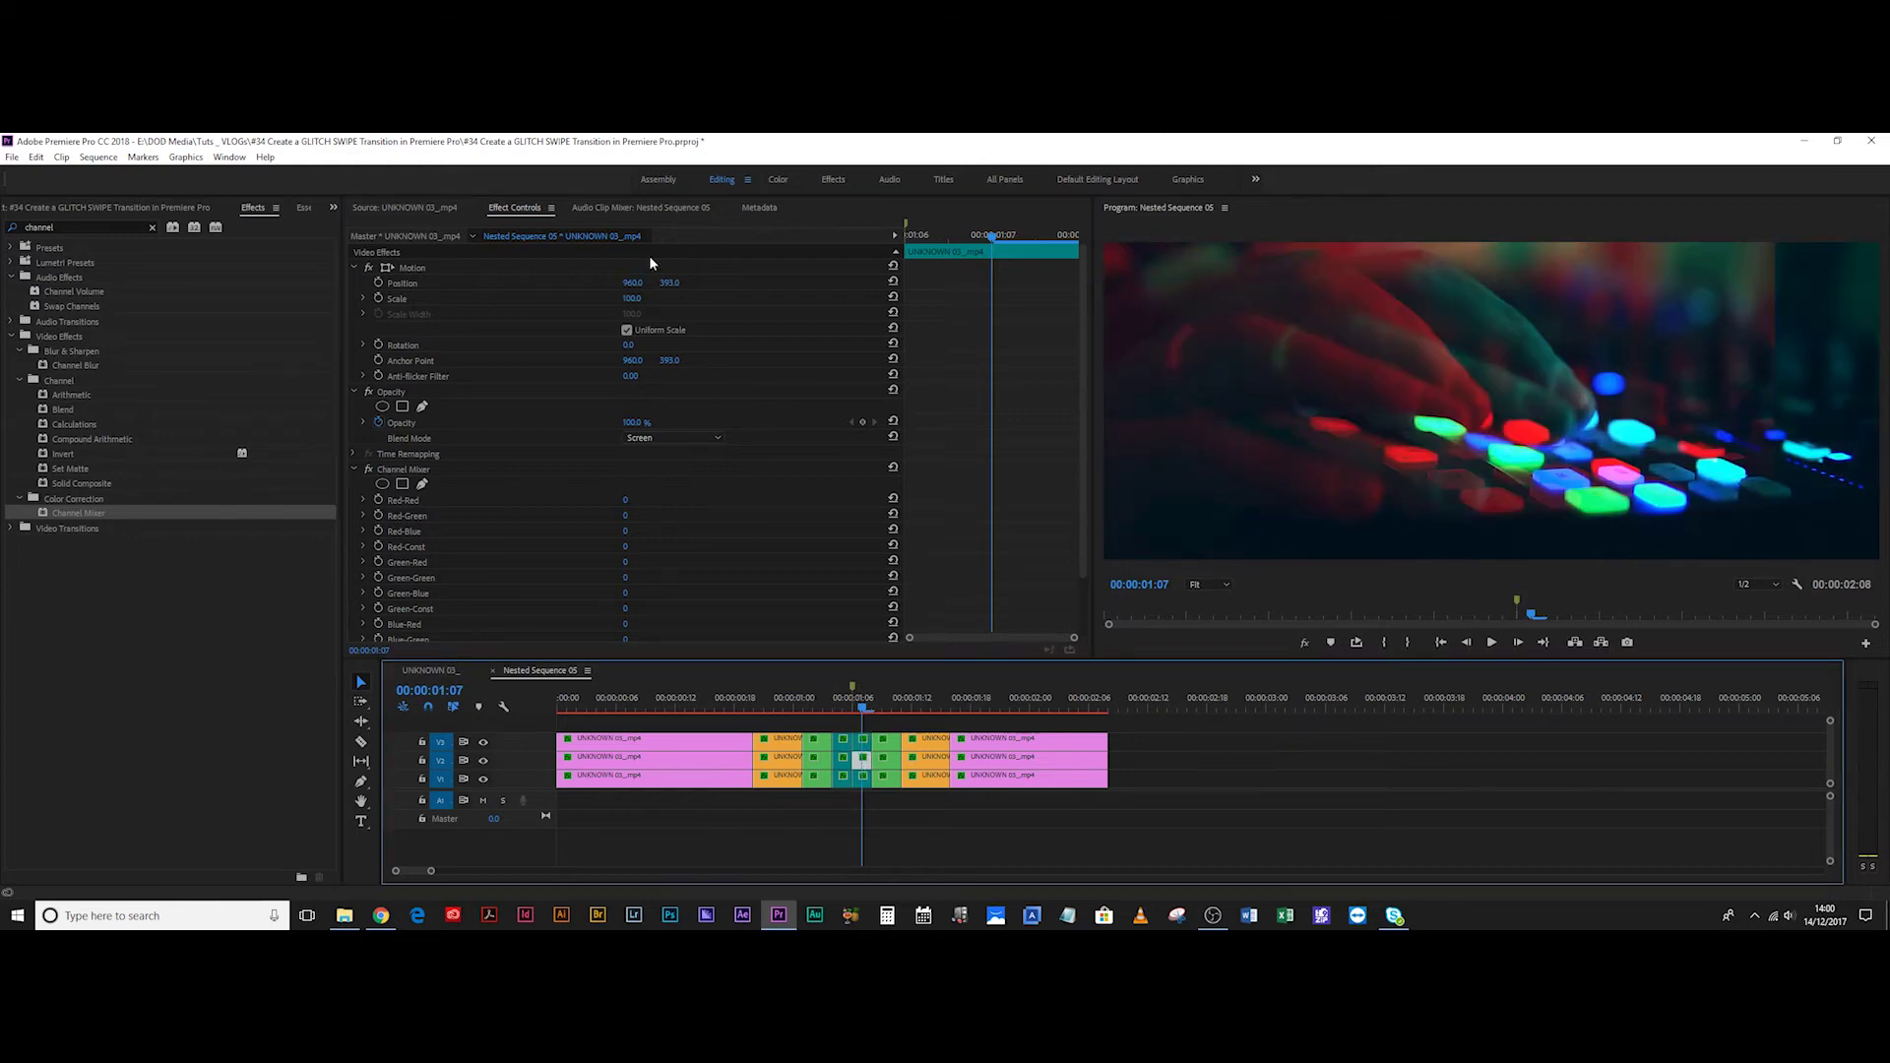
pyautogui.moveTo(632, 283); pyautogui.dragTo(871, 720)
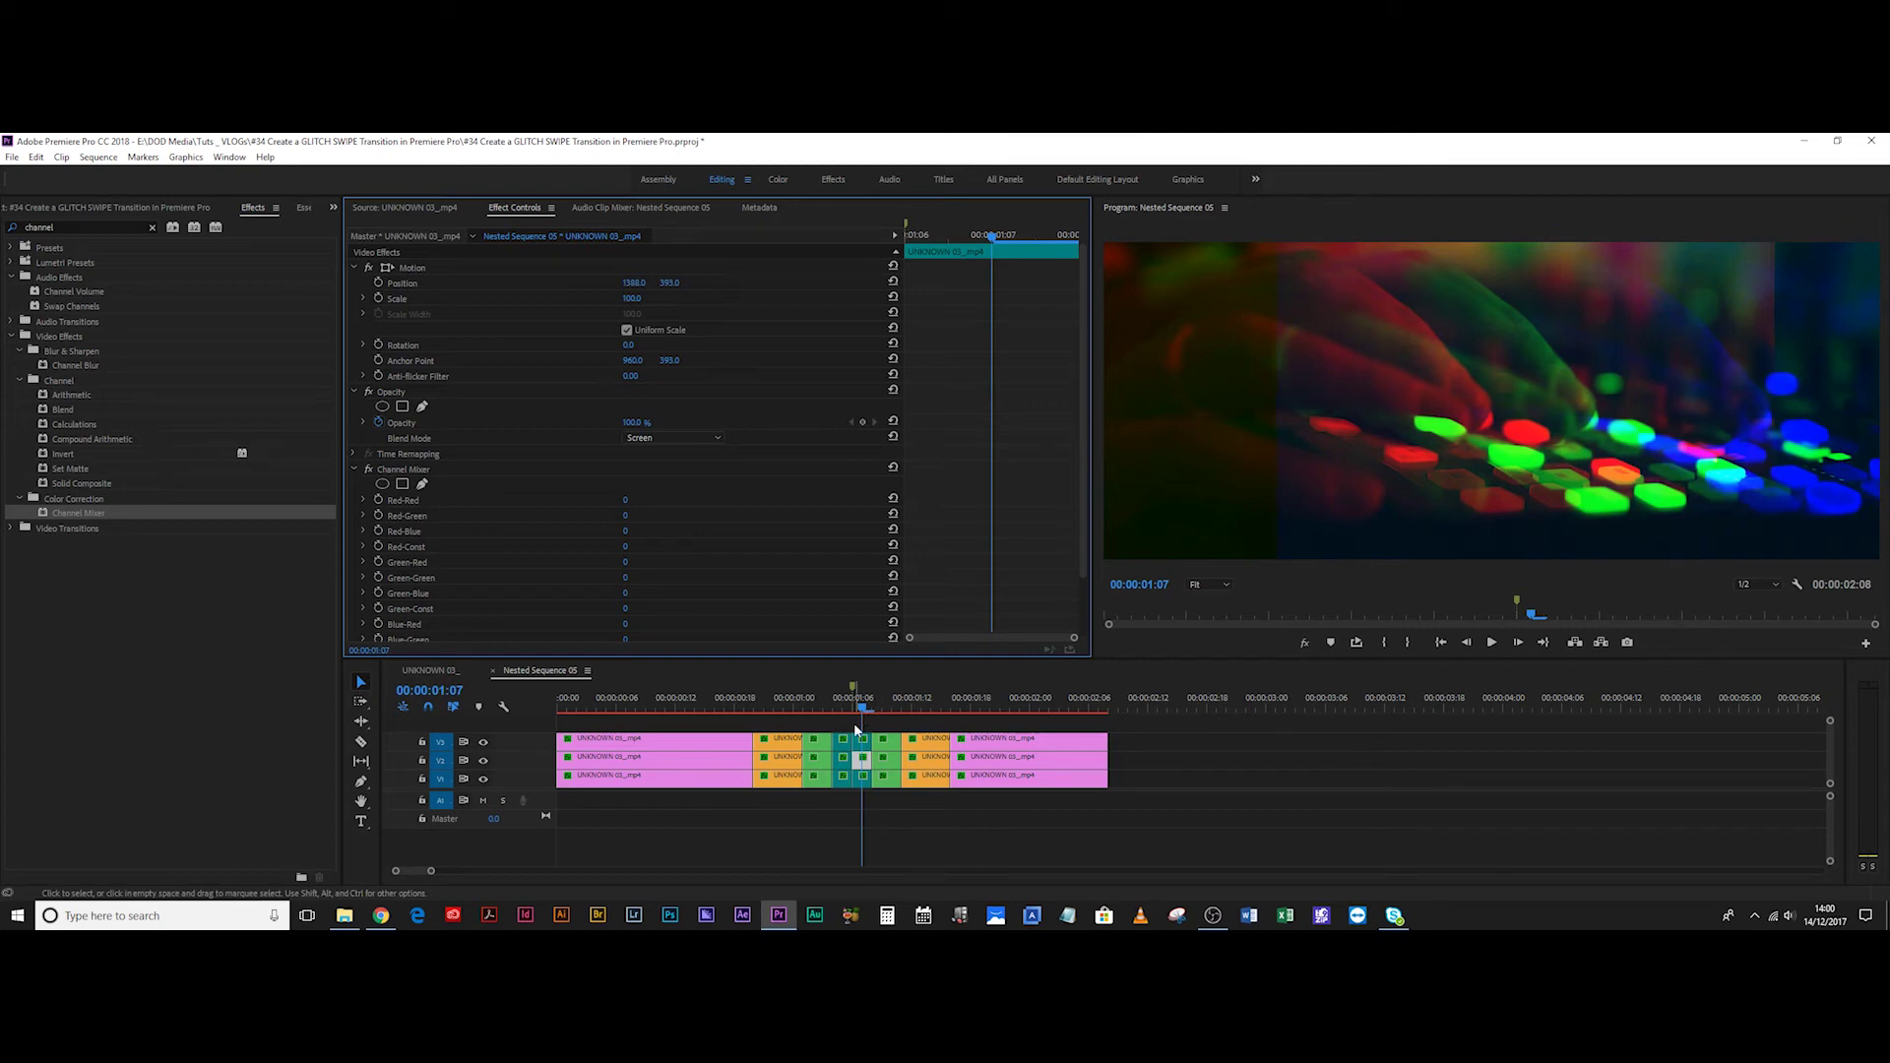
pyautogui.click(857, 727)
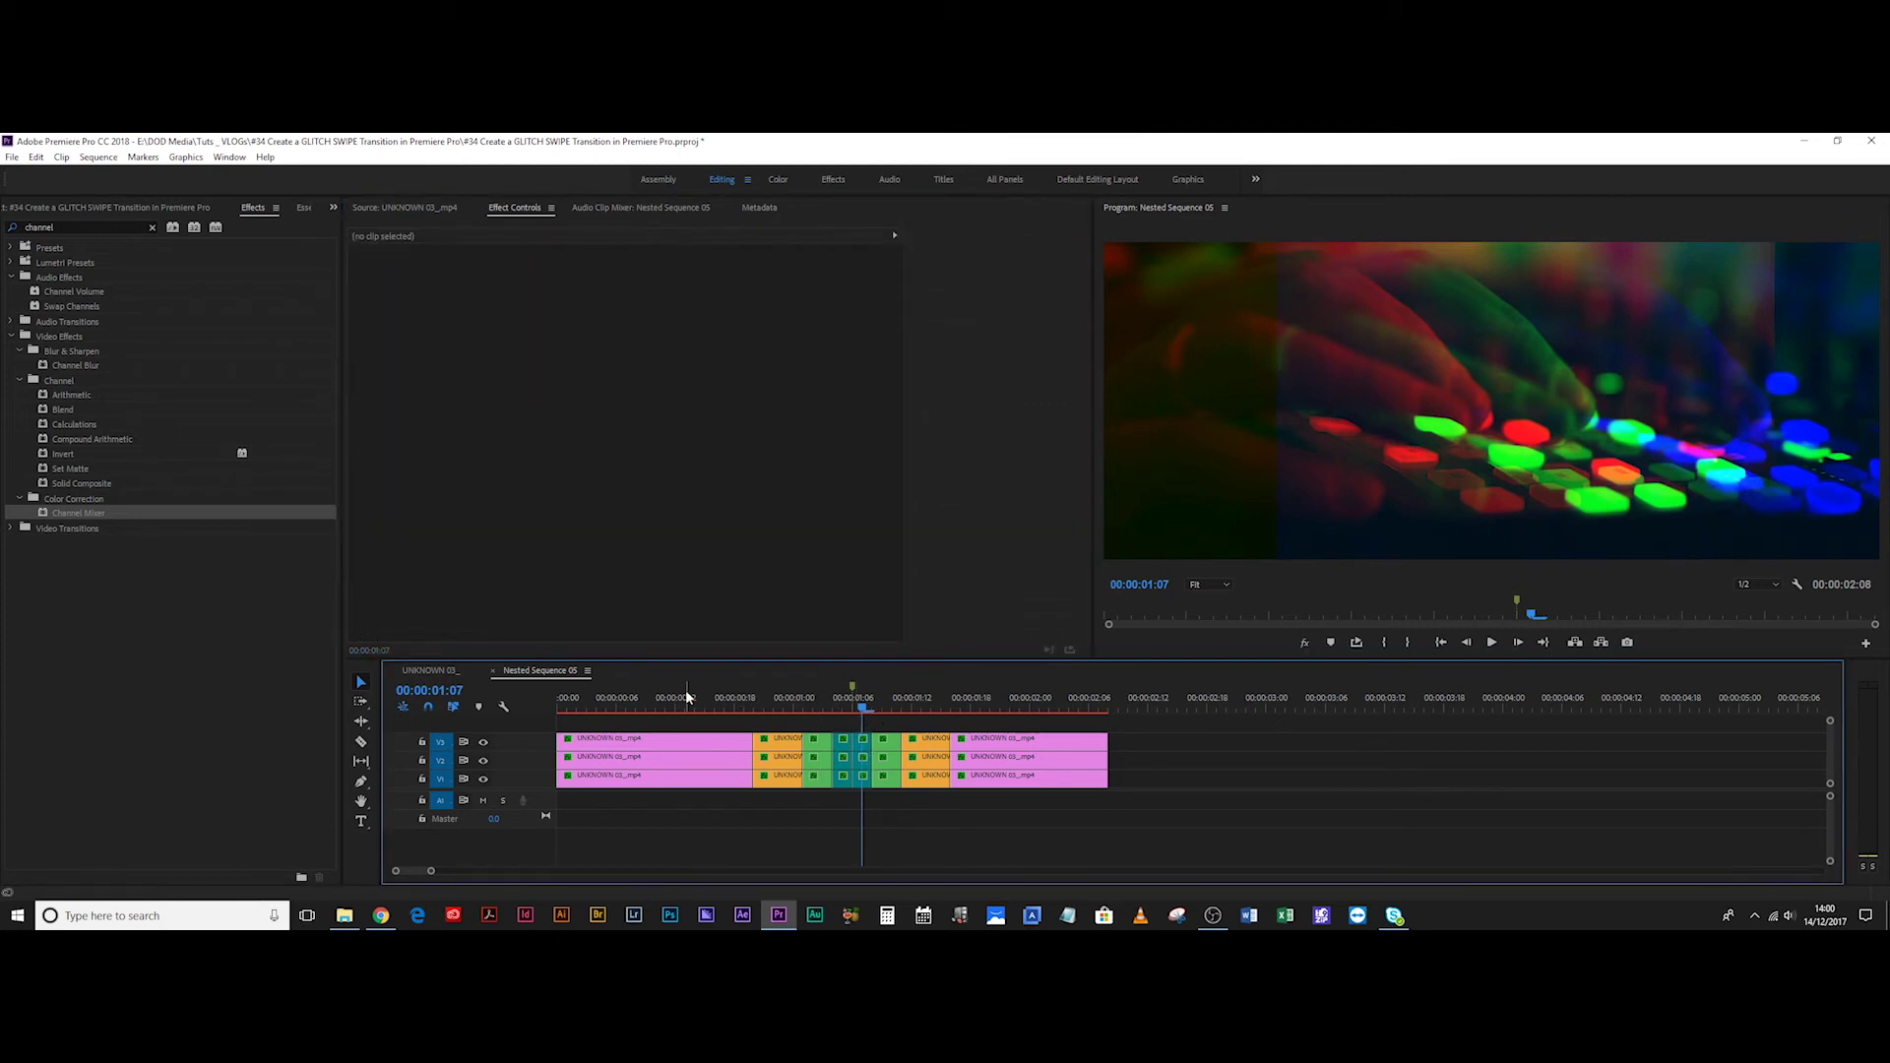
# Play the nested sequence from the start and scrub through the glitch frames.
pyautogui.press('Home')
pyautogui.press('space')
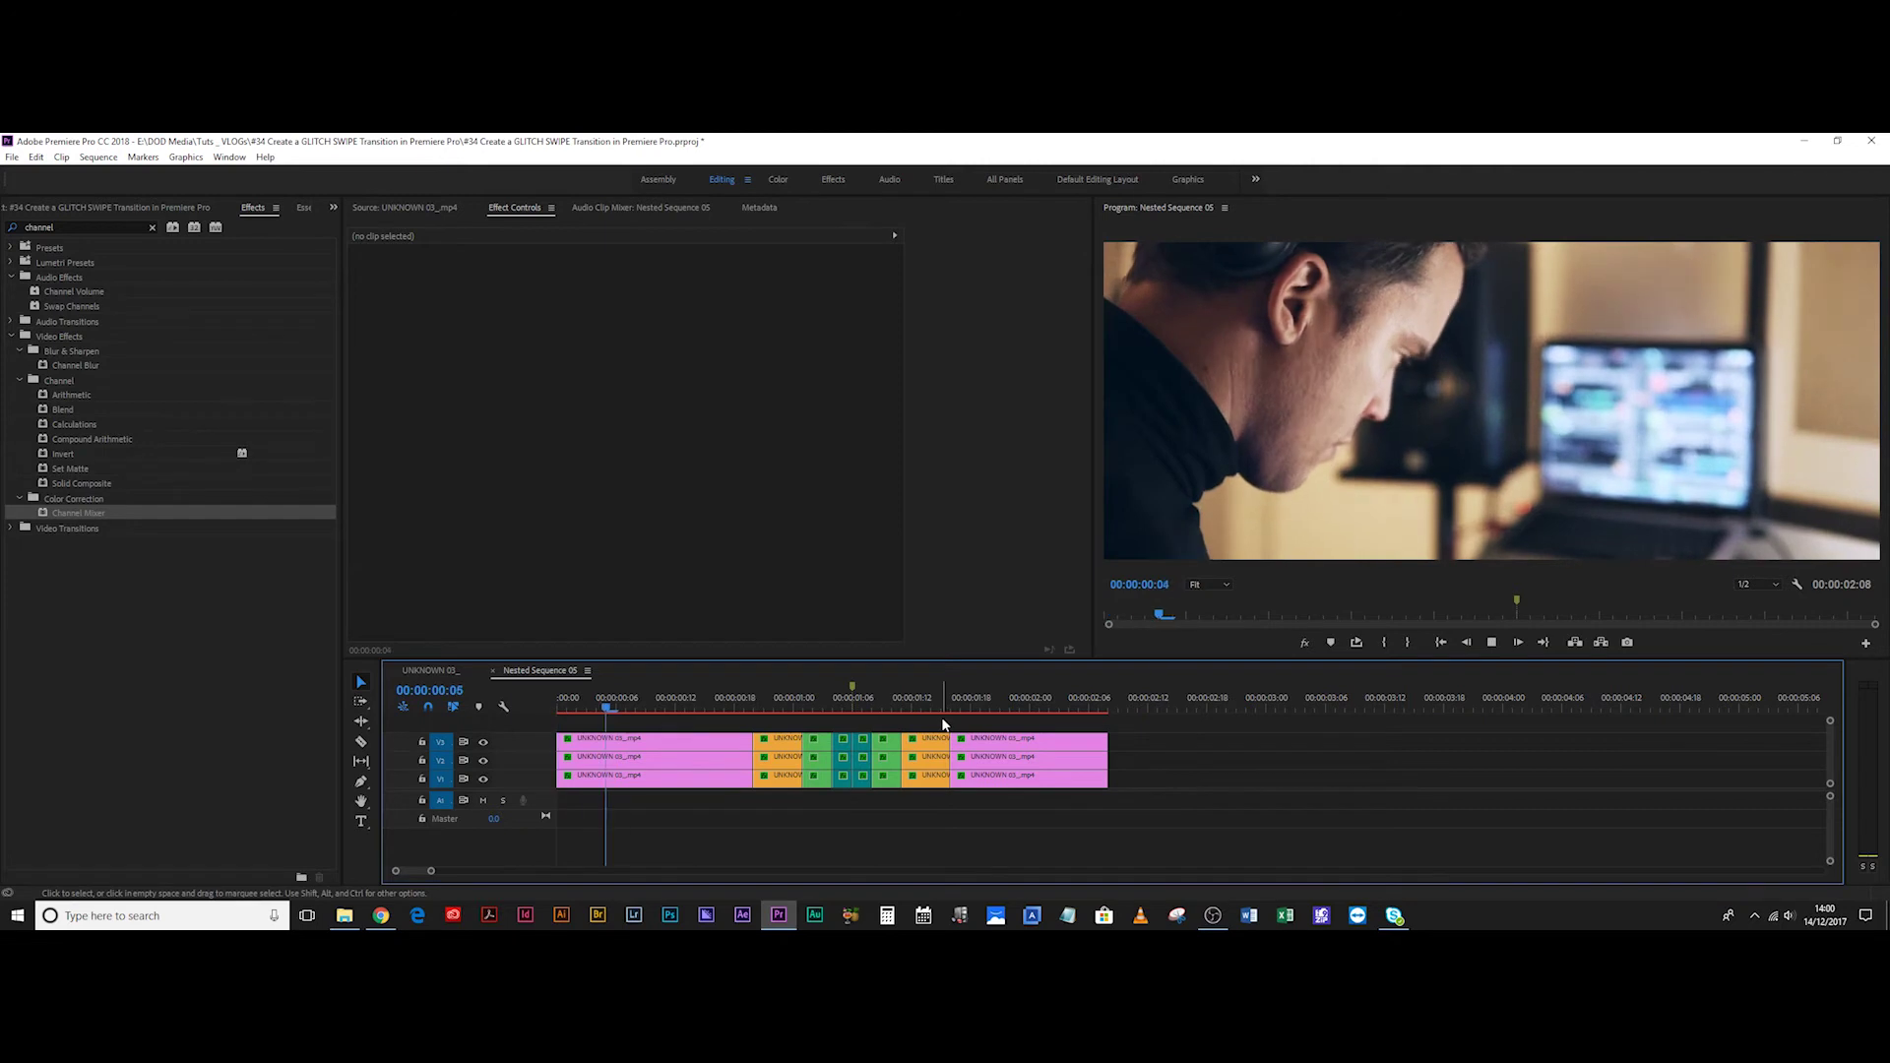
pyautogui.press('space')
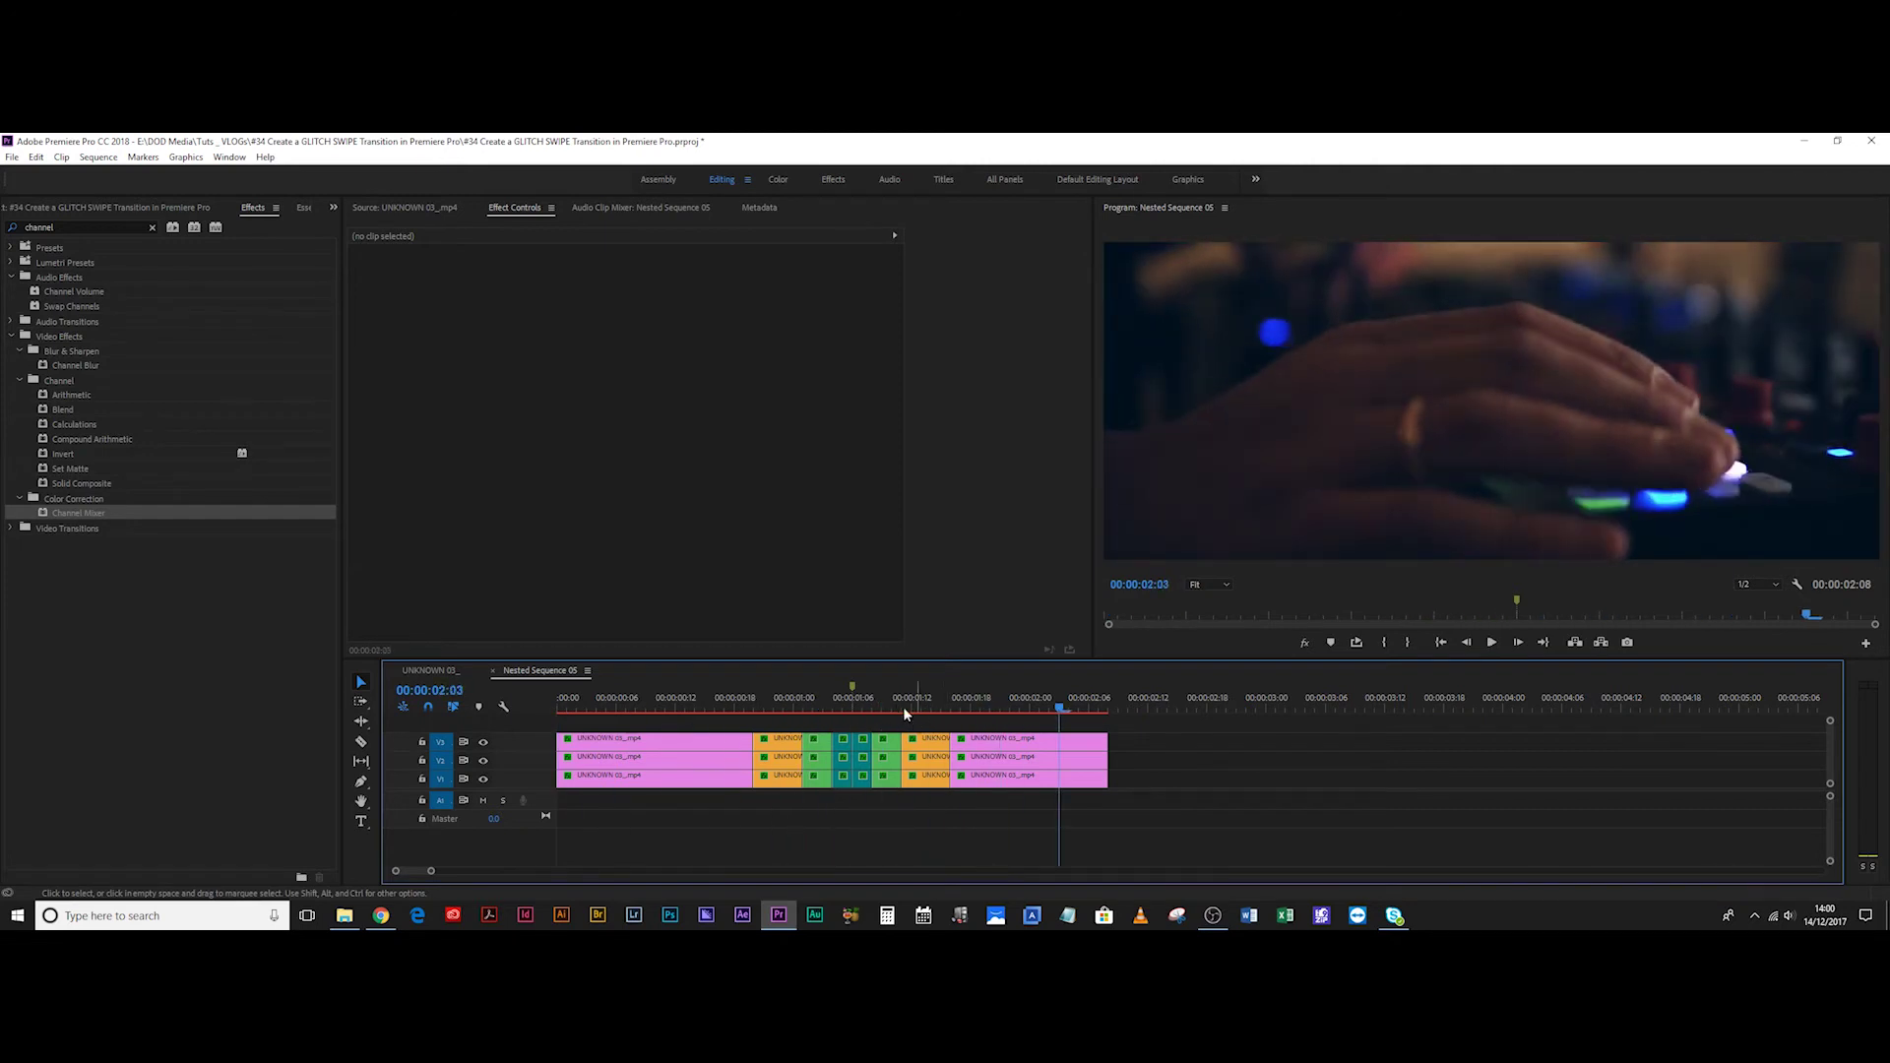
pyautogui.click(716, 706)
pyautogui.moveTo(721, 706); pyautogui.dragTo(1036, 734)
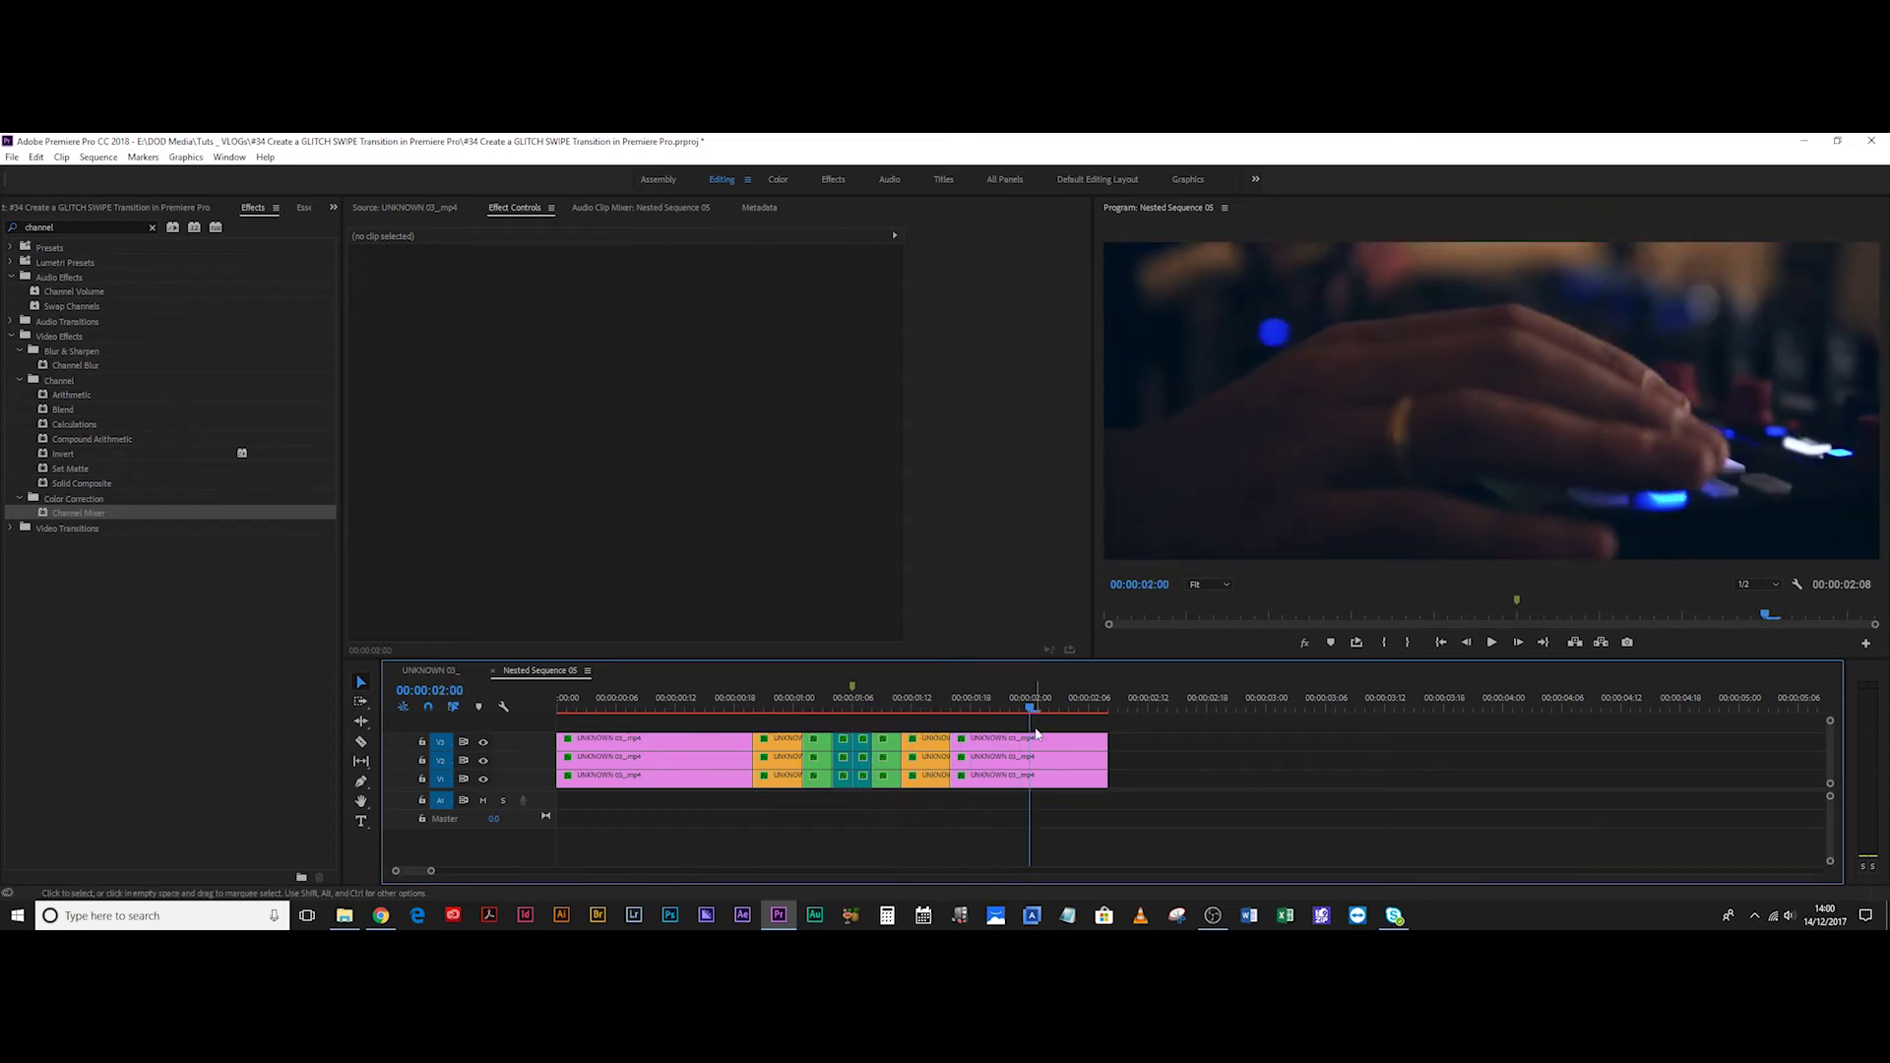
# Save the project and zoom the UNKNOWN 03_ sequence in on the nested clip at 00:00:08:11.
pyautogui.hotkey('ctrl', 's')
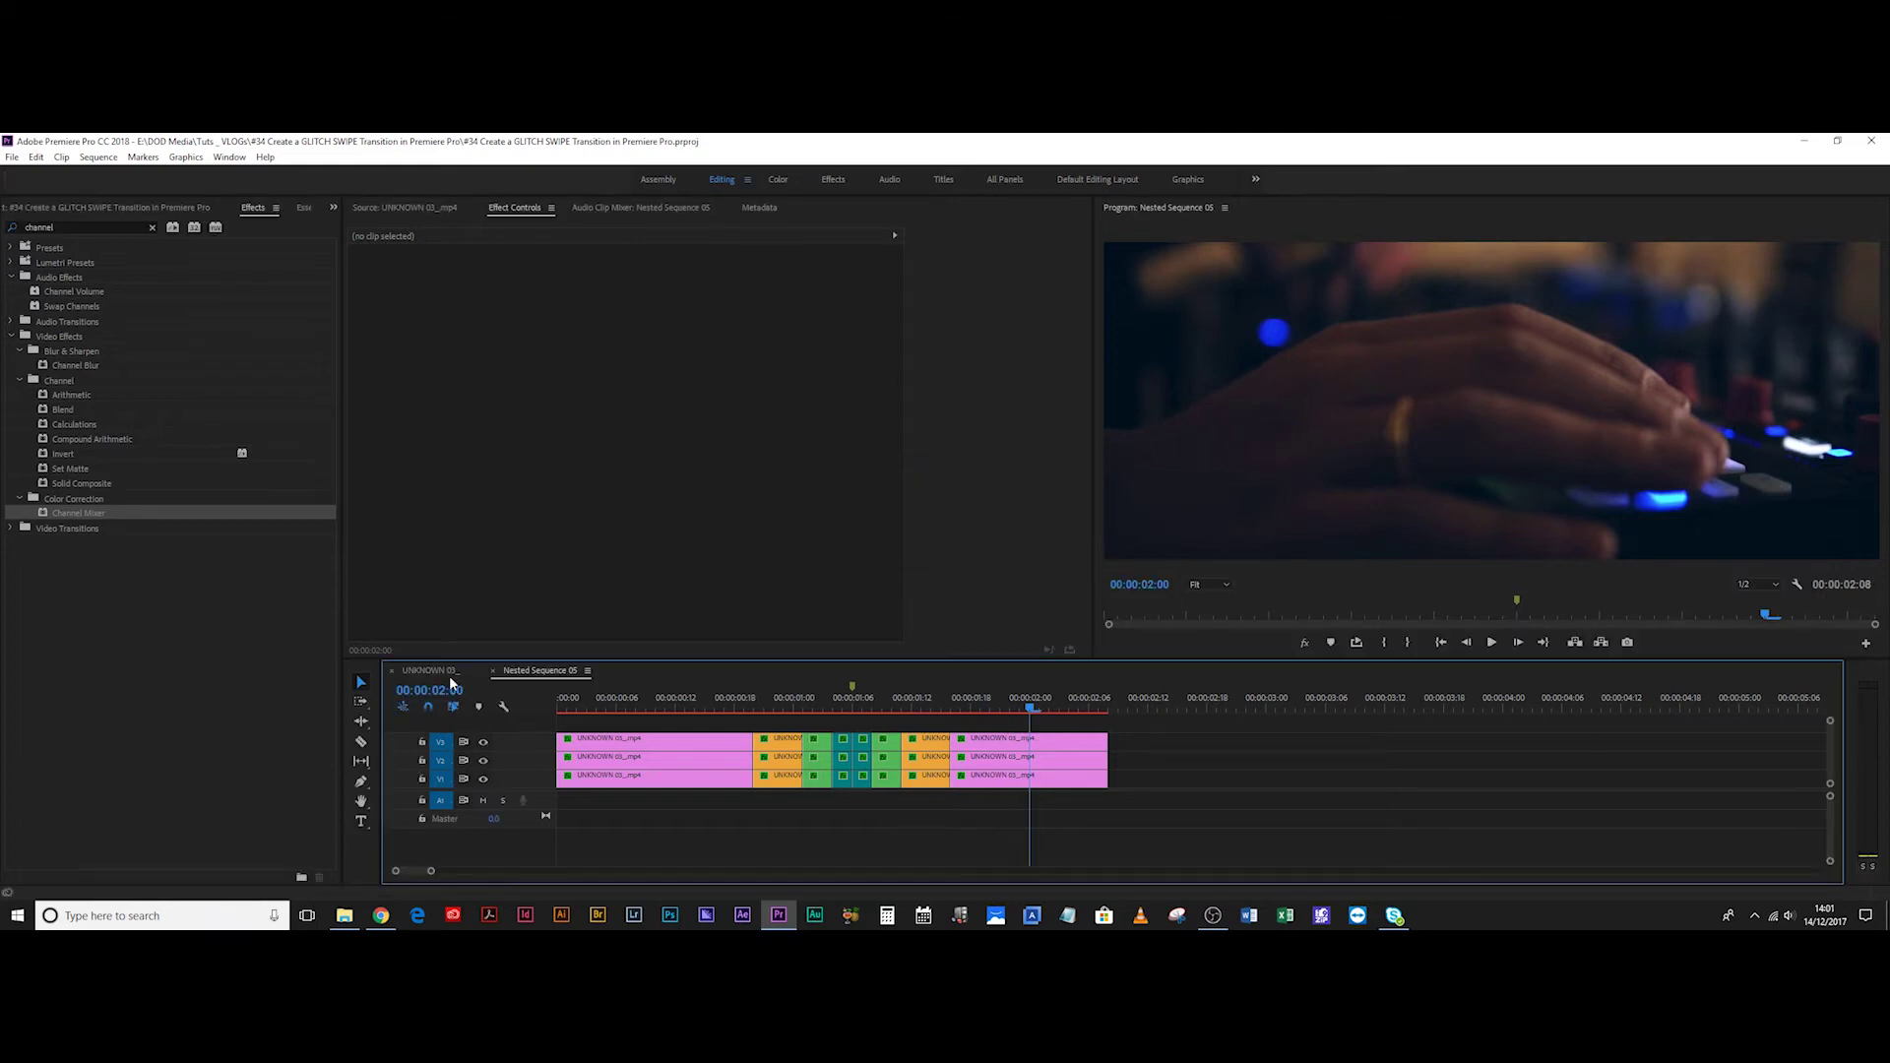
pyautogui.click(448, 672)
pyautogui.click(447, 671)
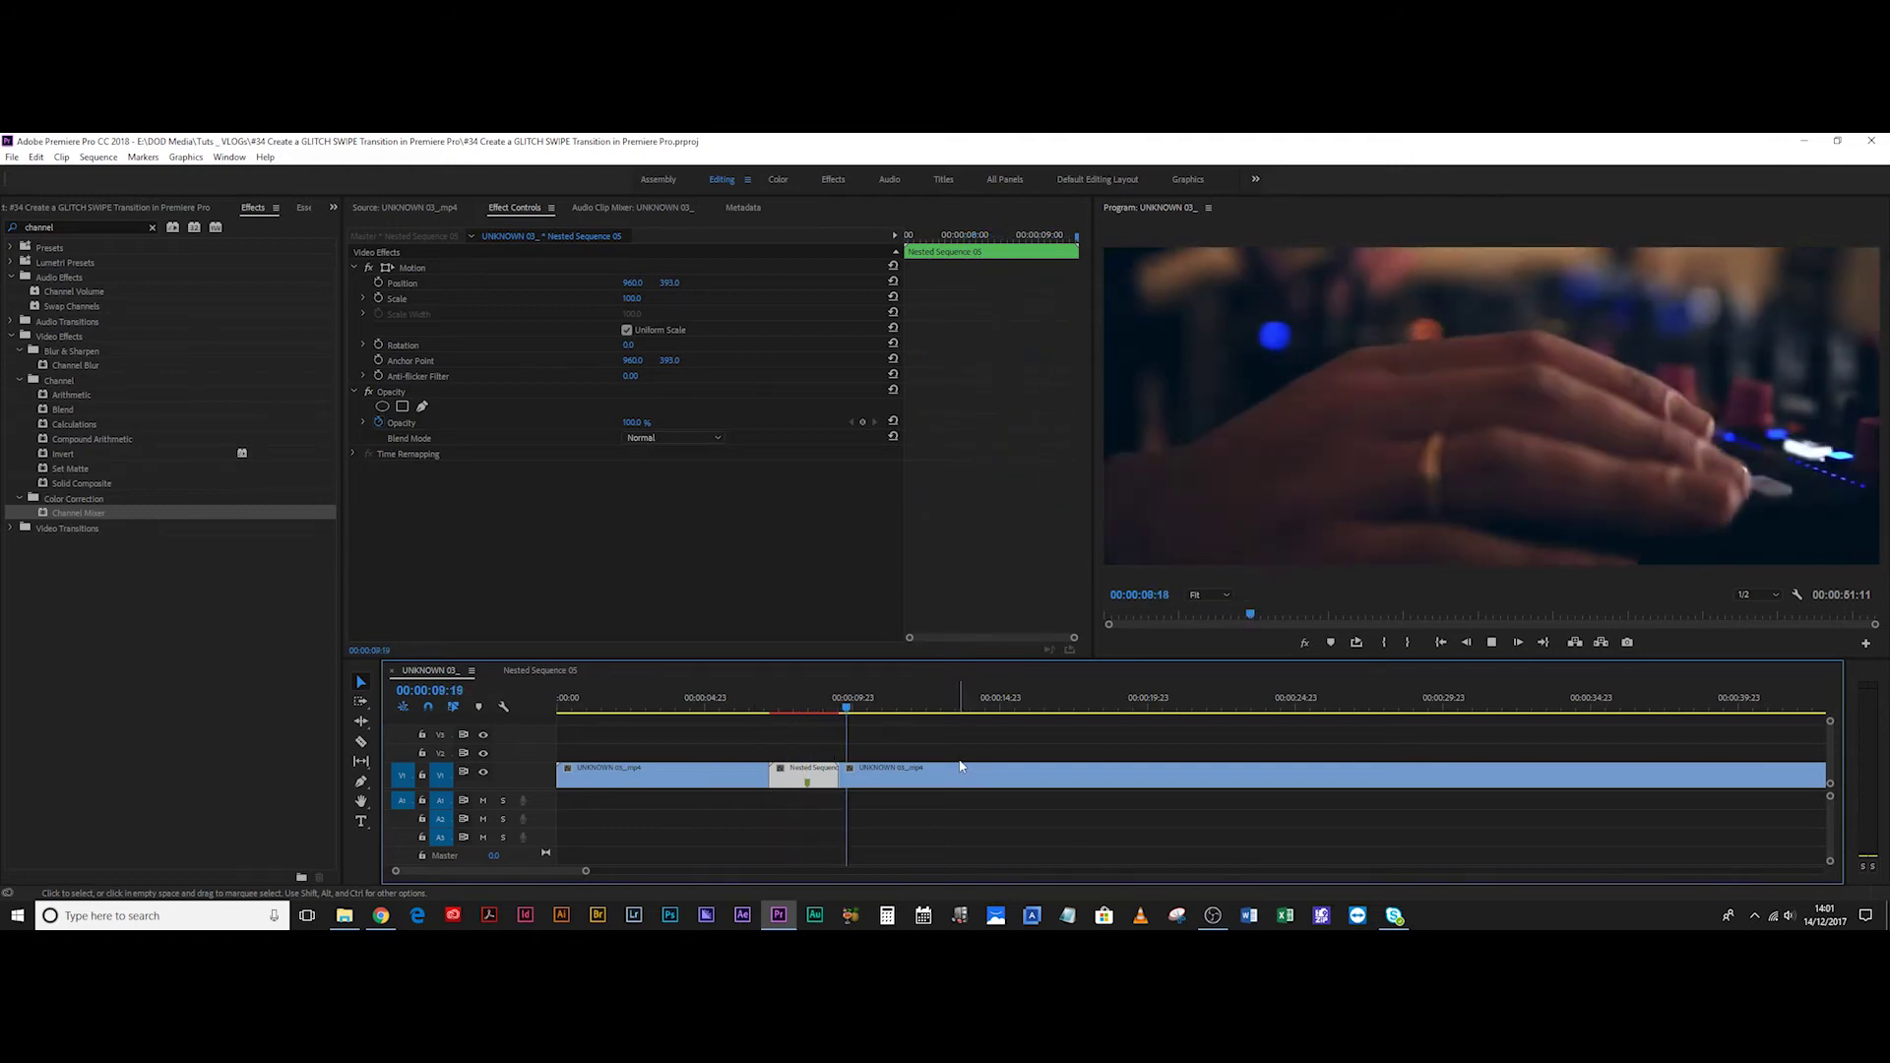
pyautogui.press('space')
pyautogui.moveTo(804, 709); pyautogui.dragTo(809, 788)
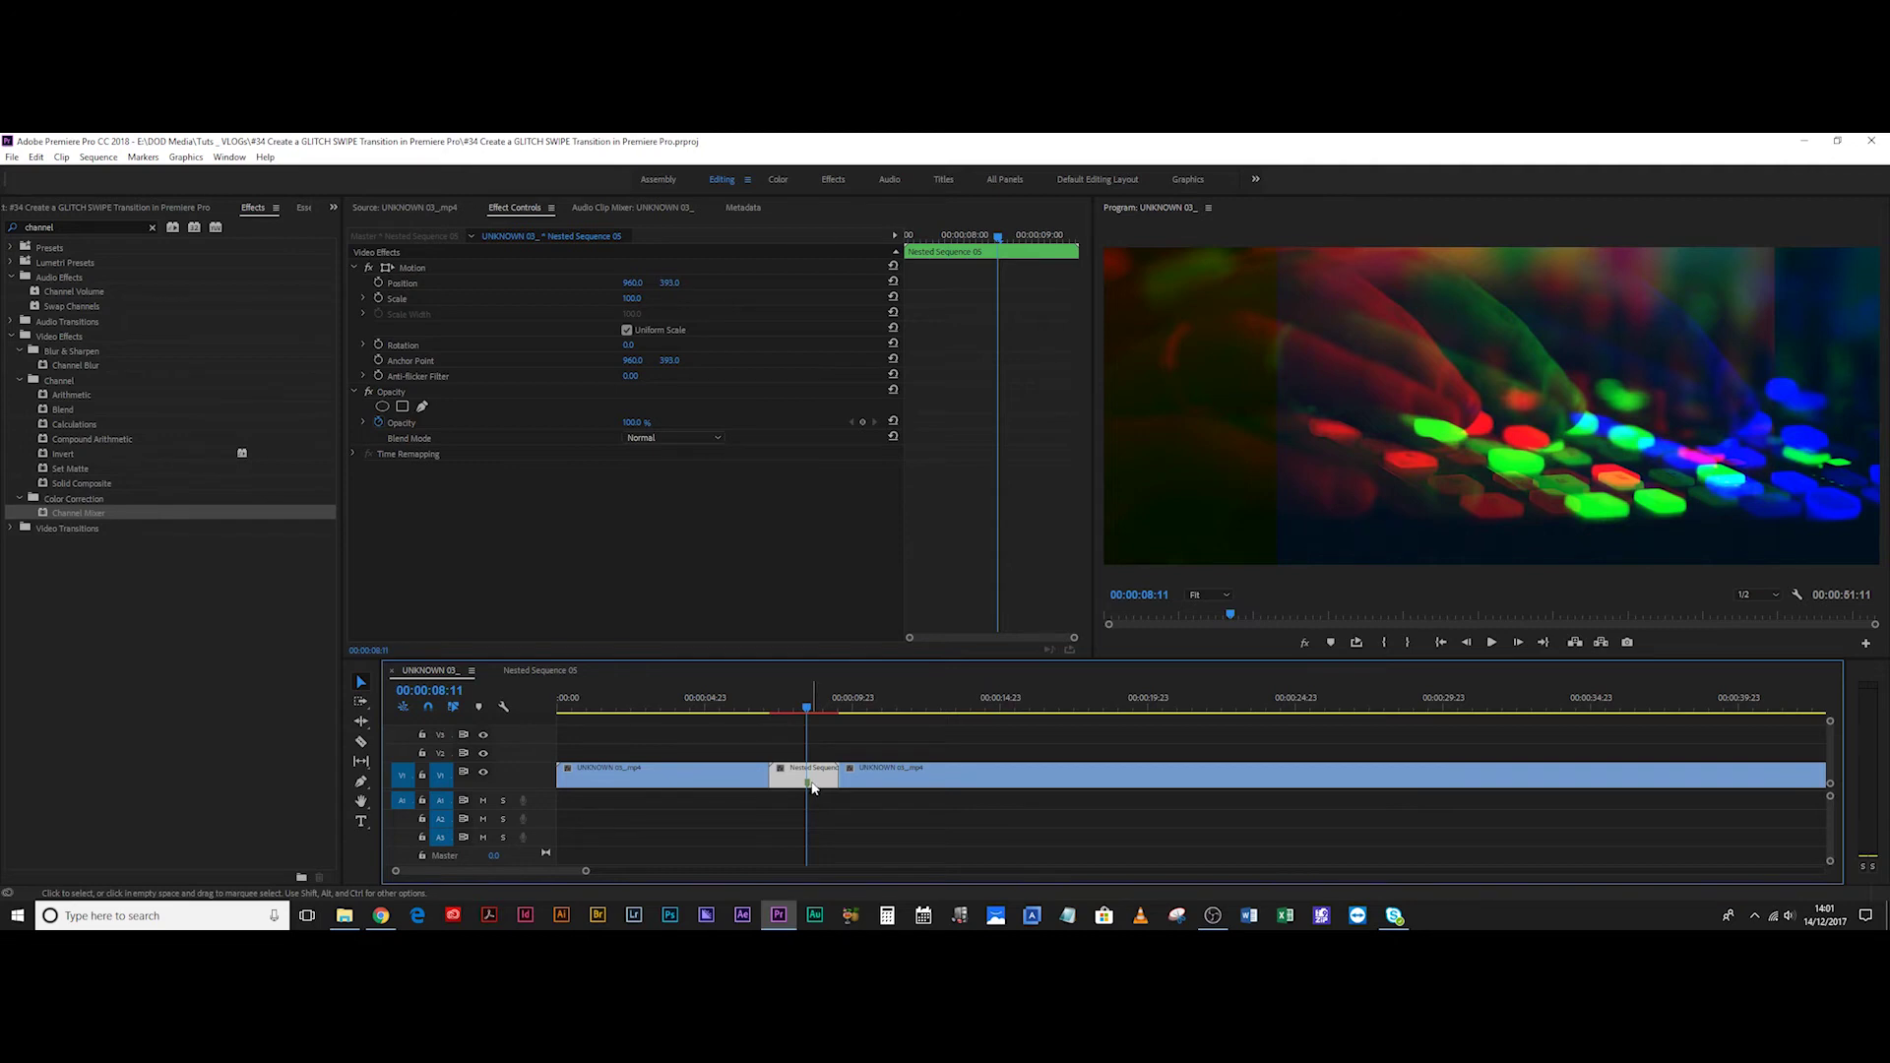
pyautogui.press('=')
pyautogui.press('=')
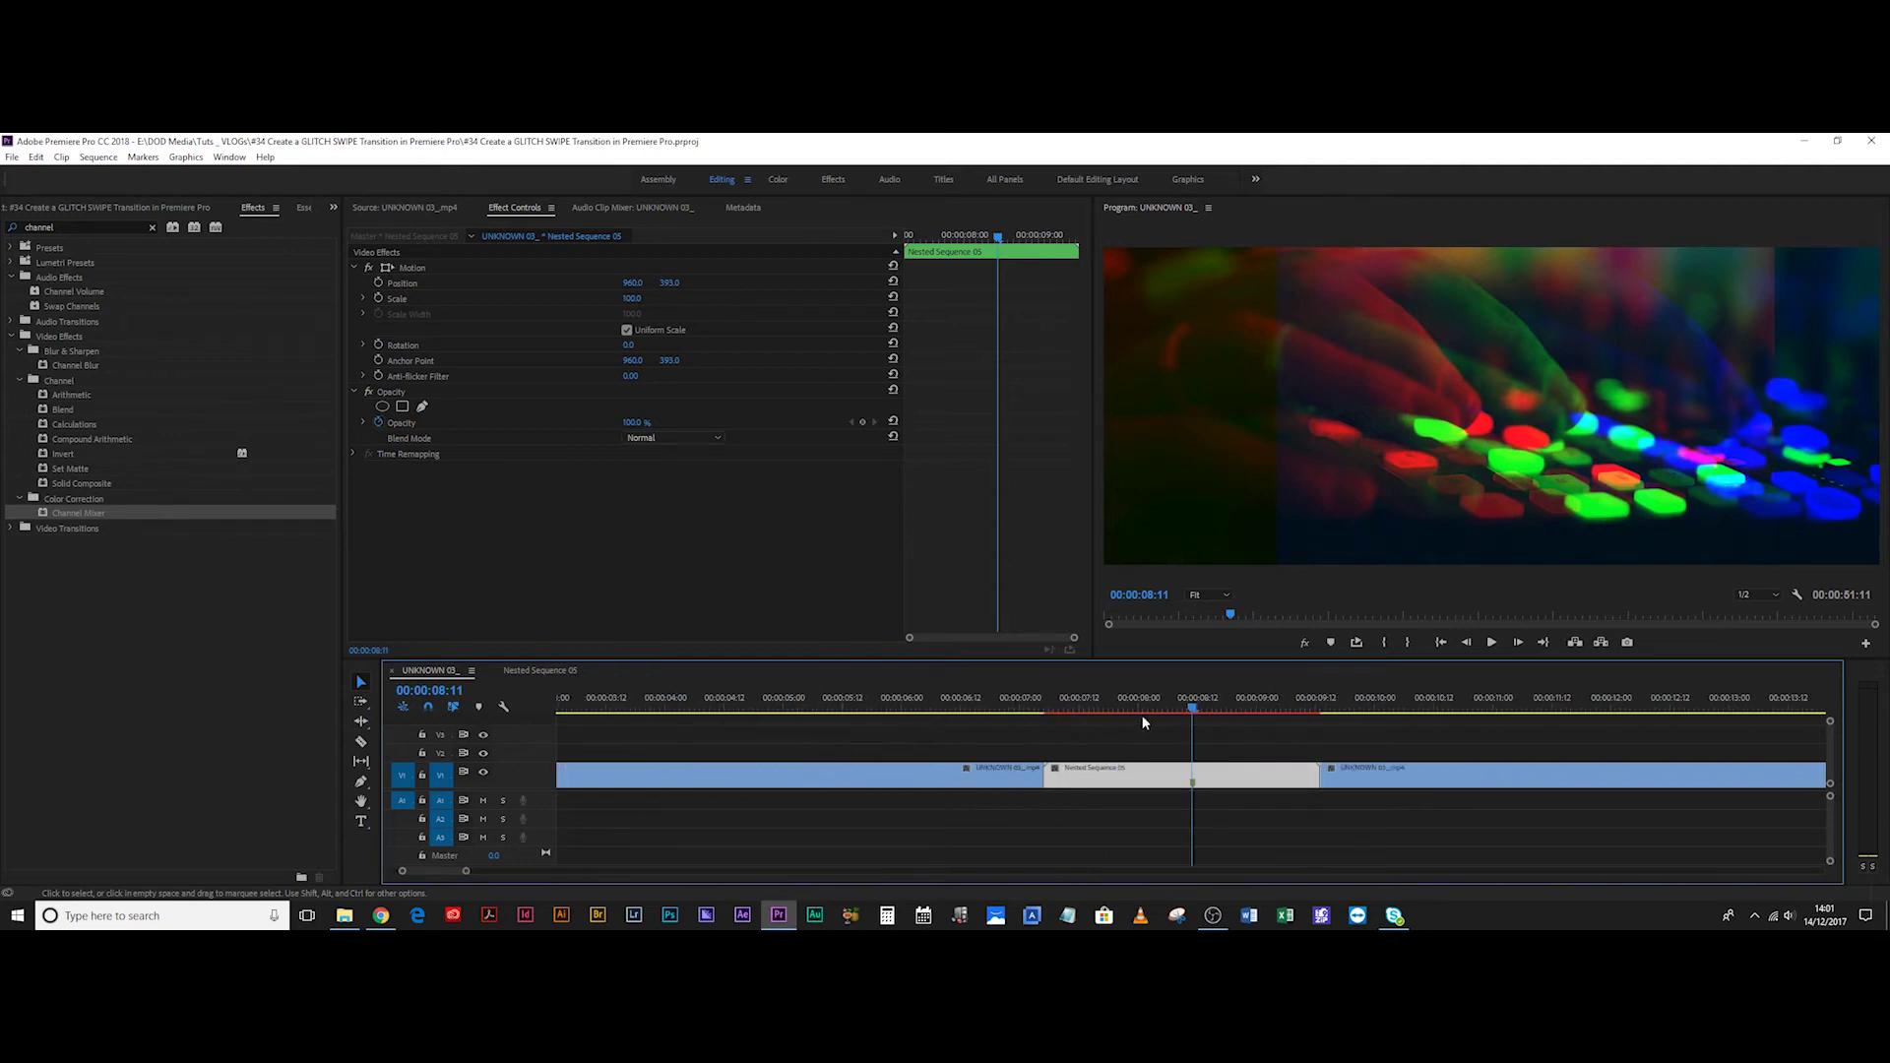
pyautogui.click(1204, 736)
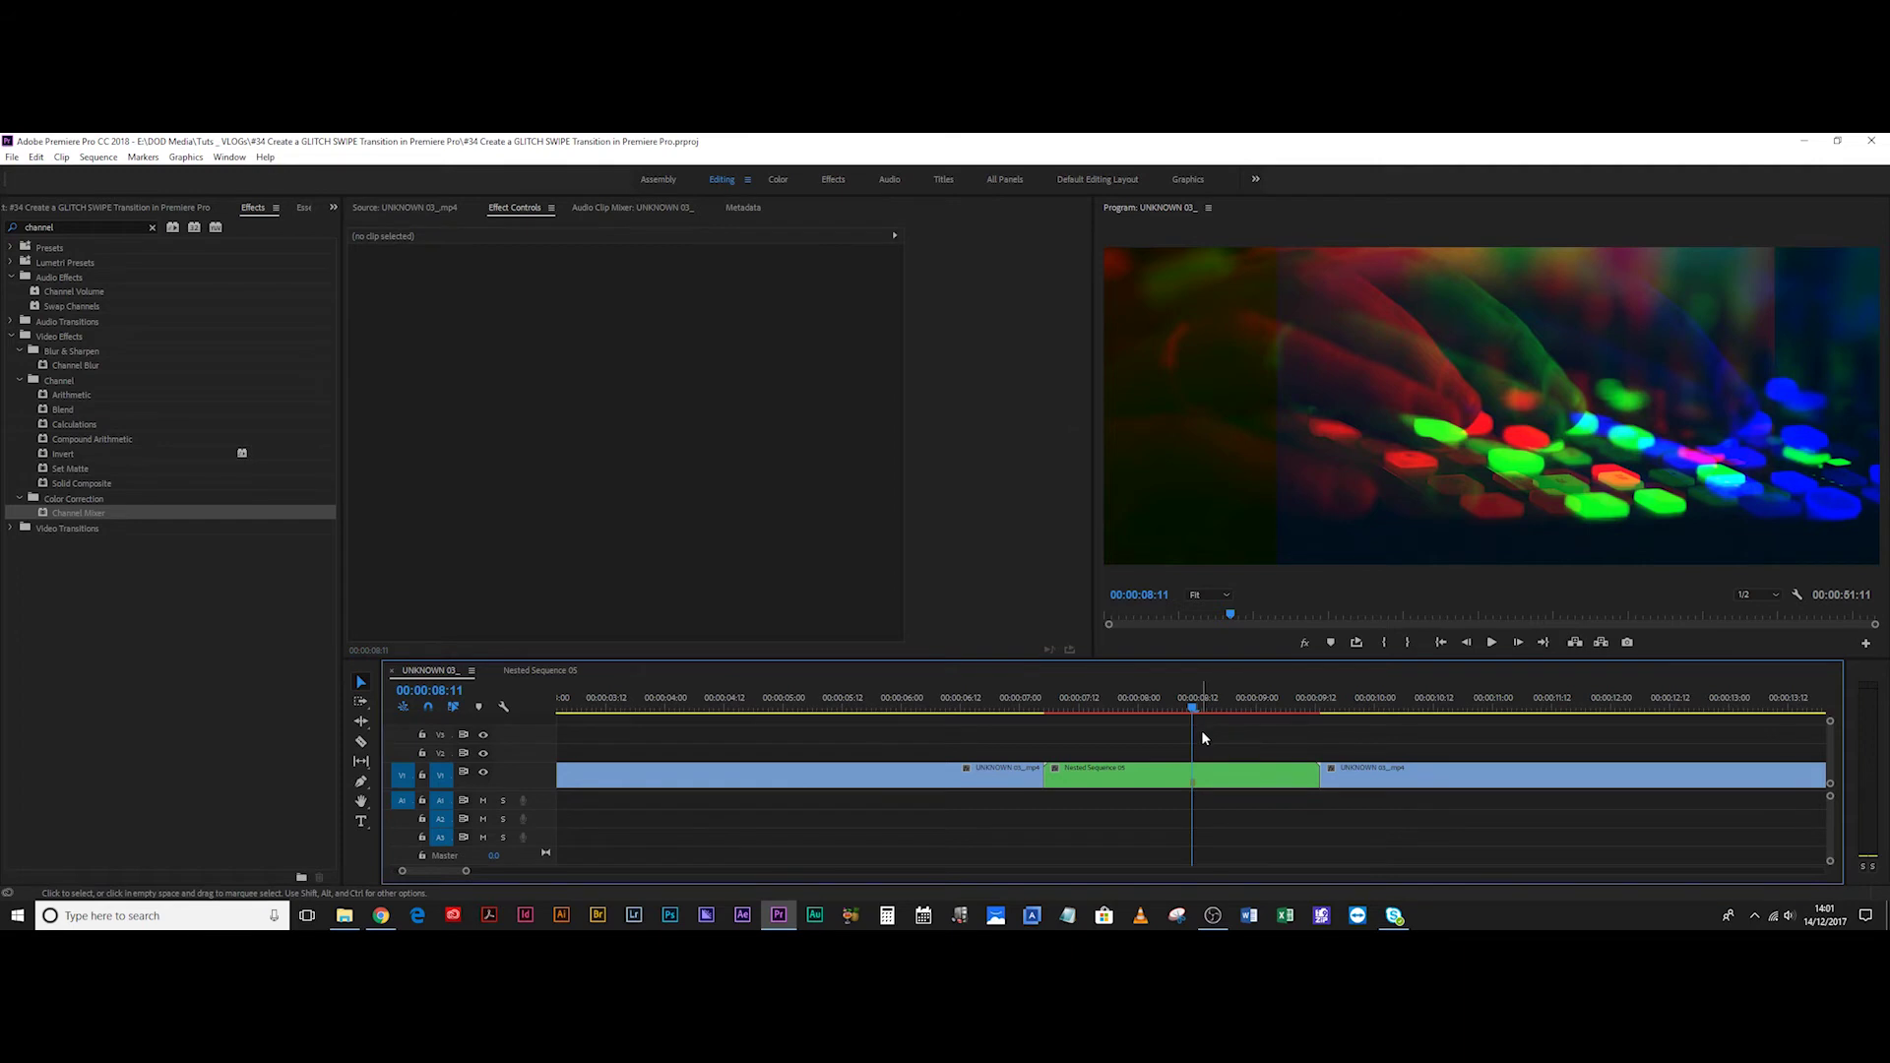
# Place an Adjustment Layer on V2 above the nested clip, sliding it 20 frames later.
pyautogui.click(36, 210)
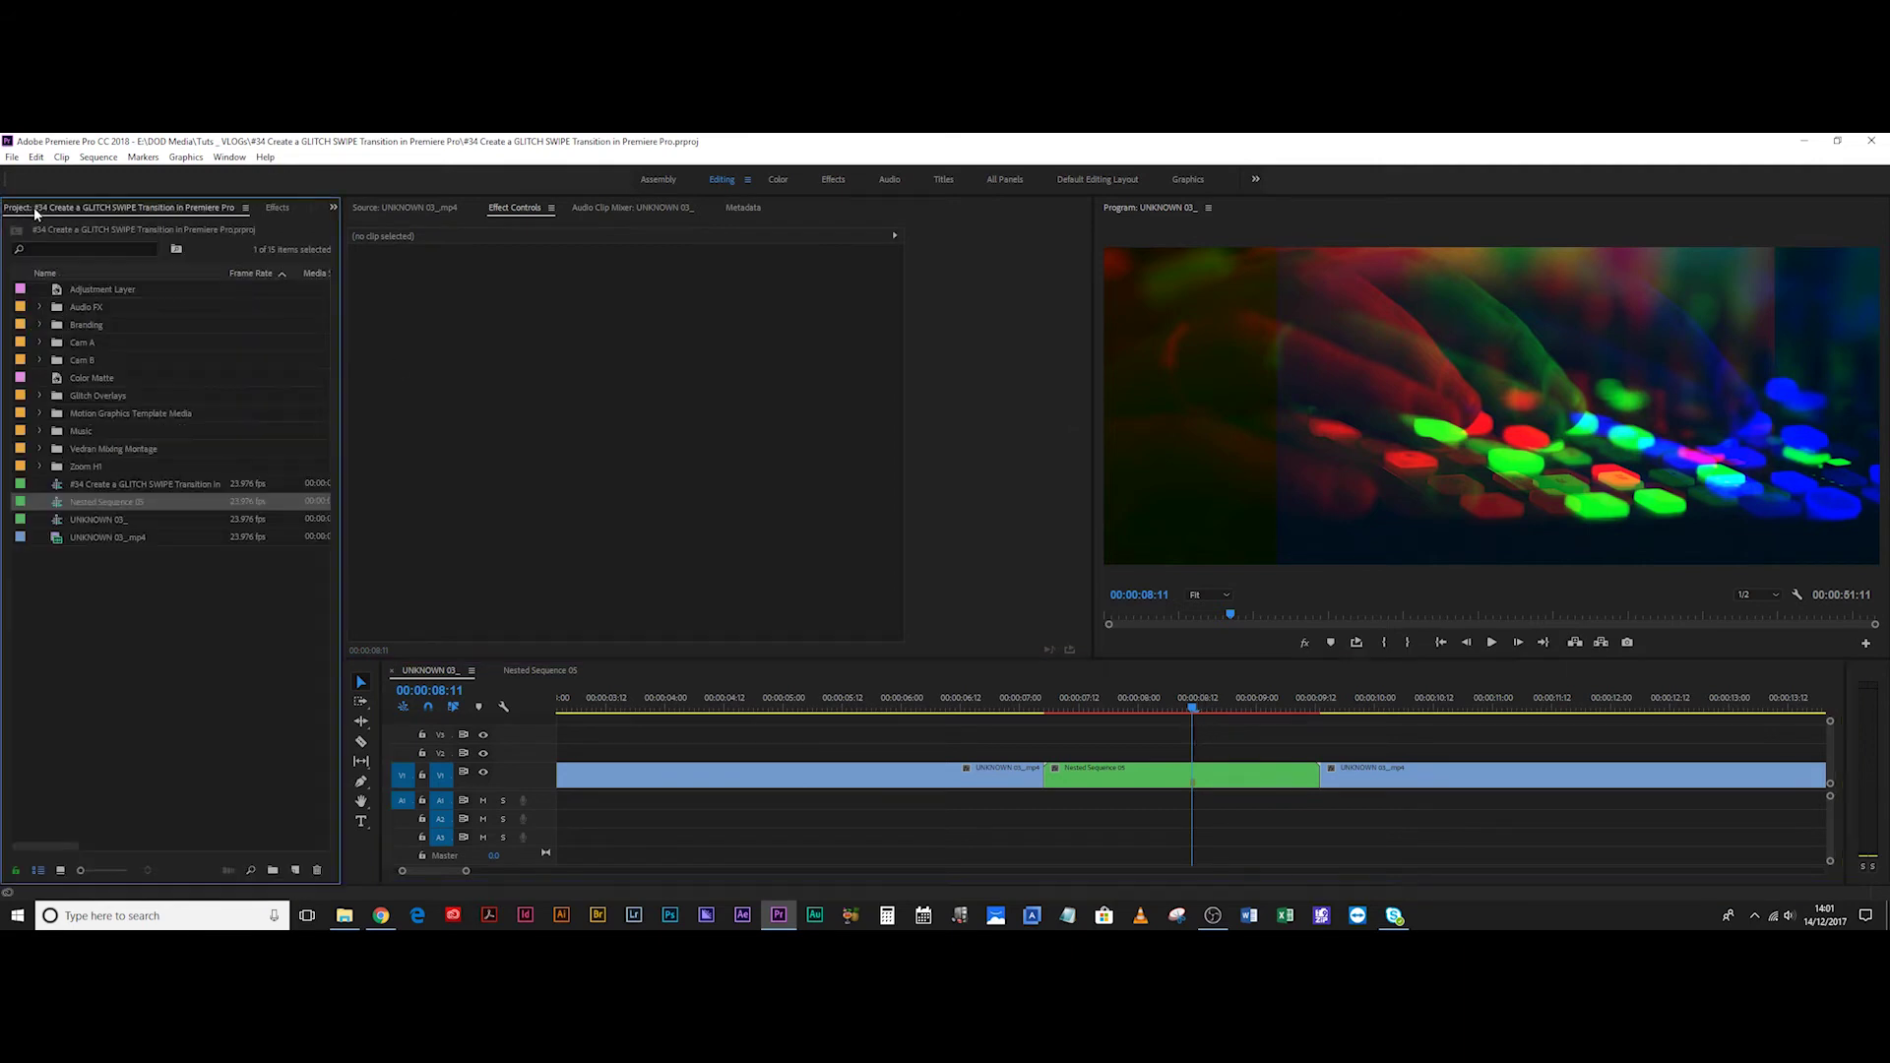
pyautogui.moveTo(92, 291); pyautogui.dragTo(1202, 702)
pyautogui.hotkey('shift', 'Left')
pyautogui.hotkey('shift', 'Left')
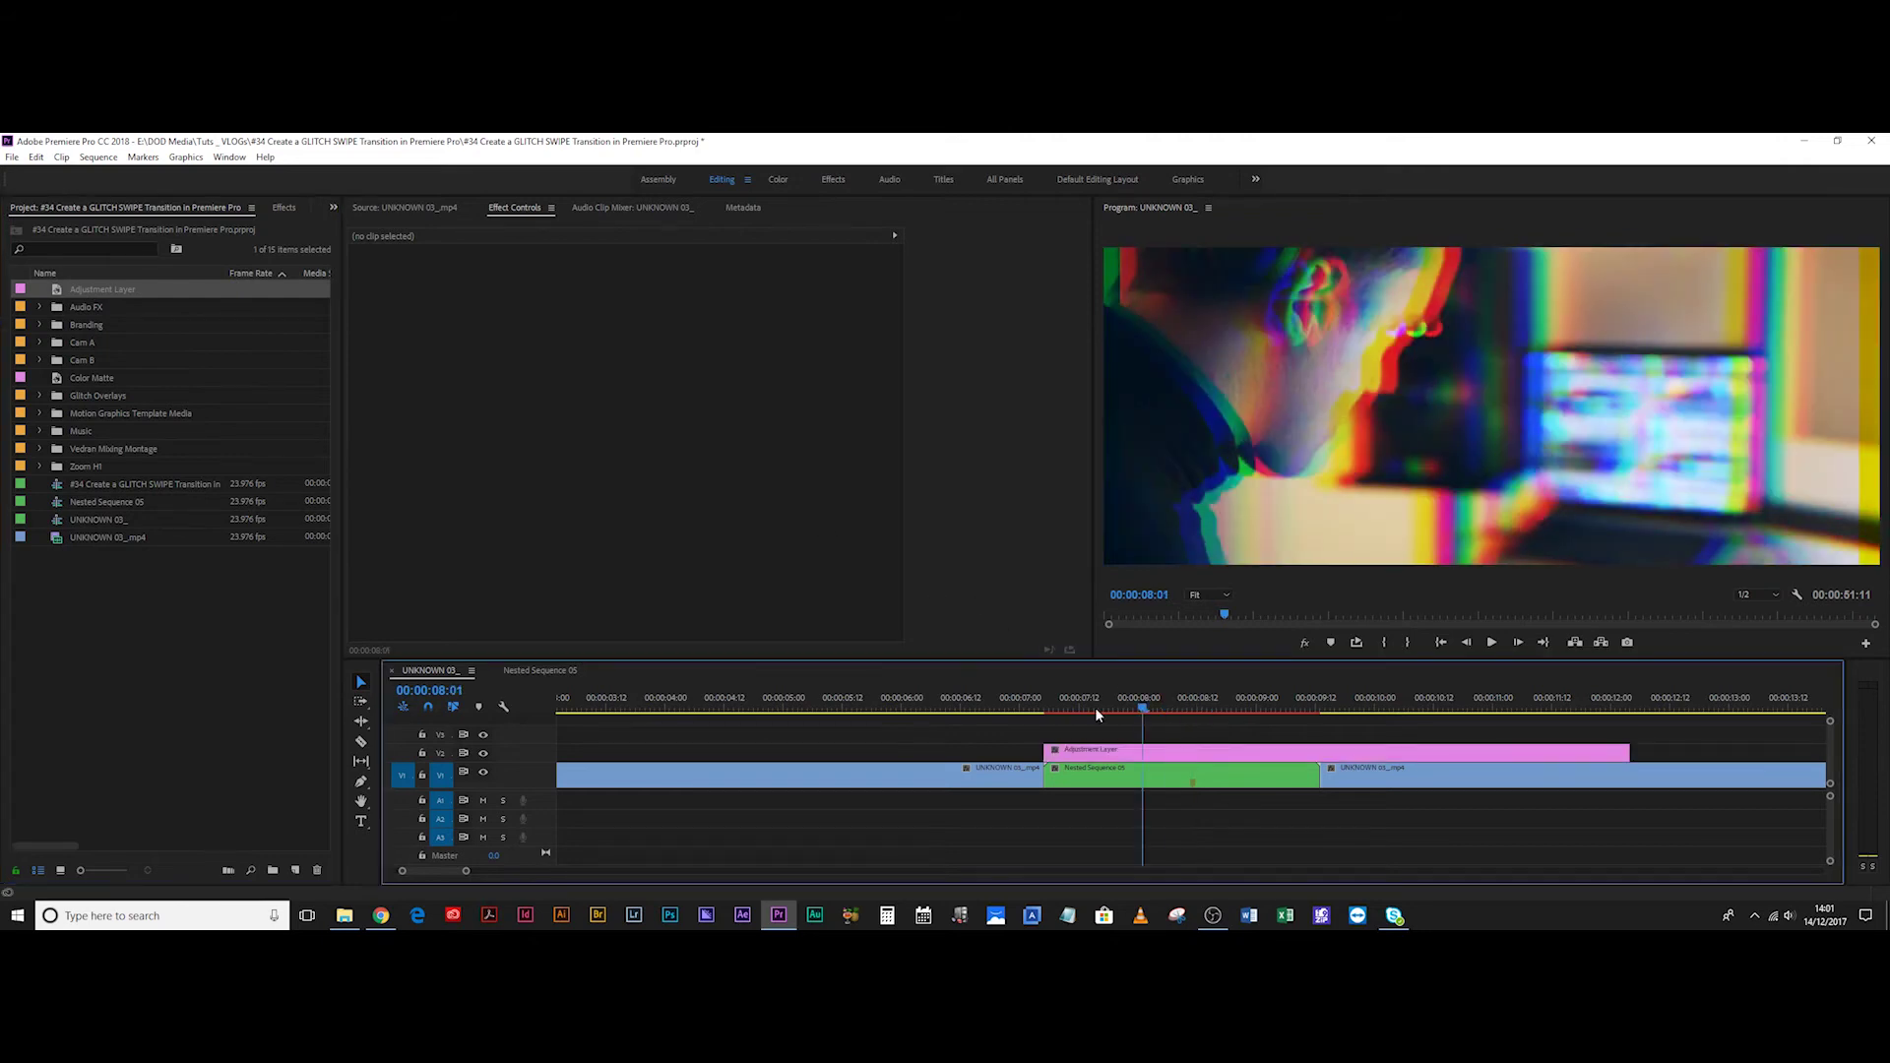
pyautogui.moveTo(1135, 753); pyautogui.dragTo(1221, 751)
# Split the Adjustment Layer at 00:00:08:21, move a piece to V3 and delete the leftover.
pyautogui.press('space')
pyautogui.press('space')
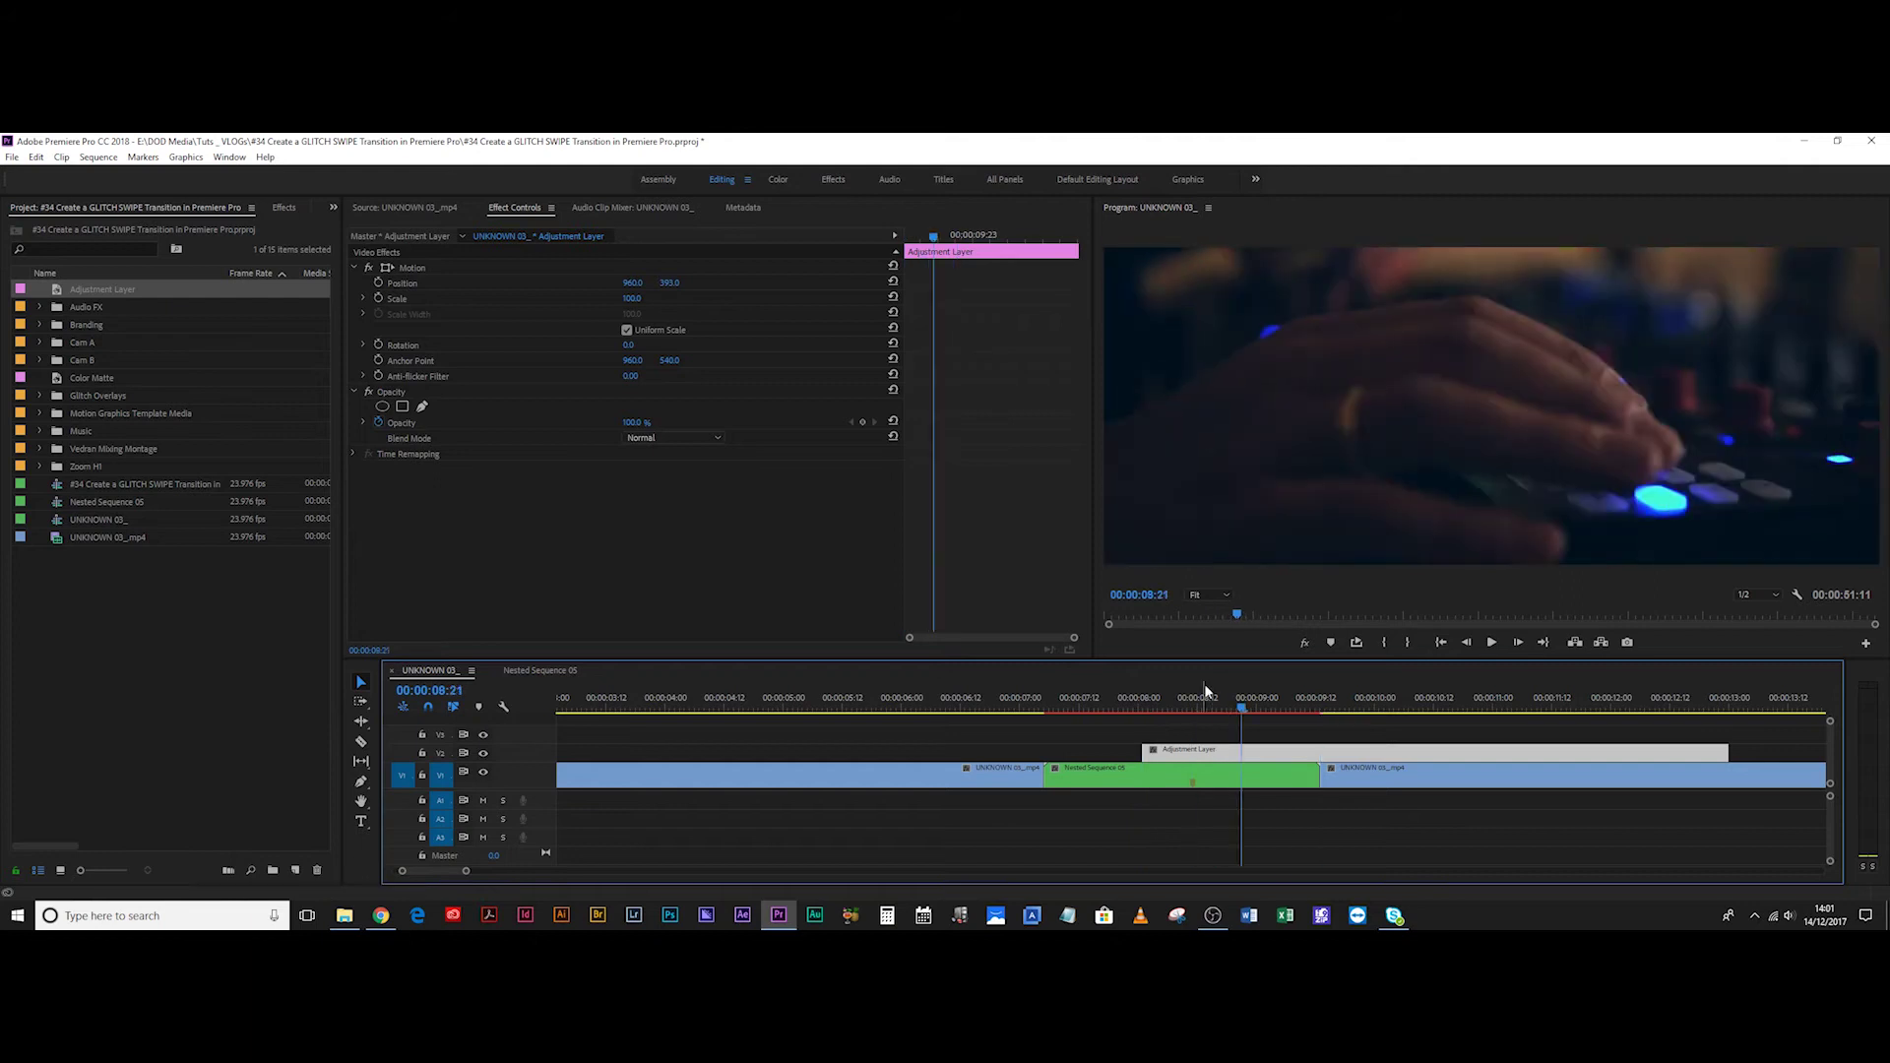
pyautogui.hotkey('ctrl', 'k')
pyautogui.moveTo(1286, 754); pyautogui.dragTo(1152, 736)
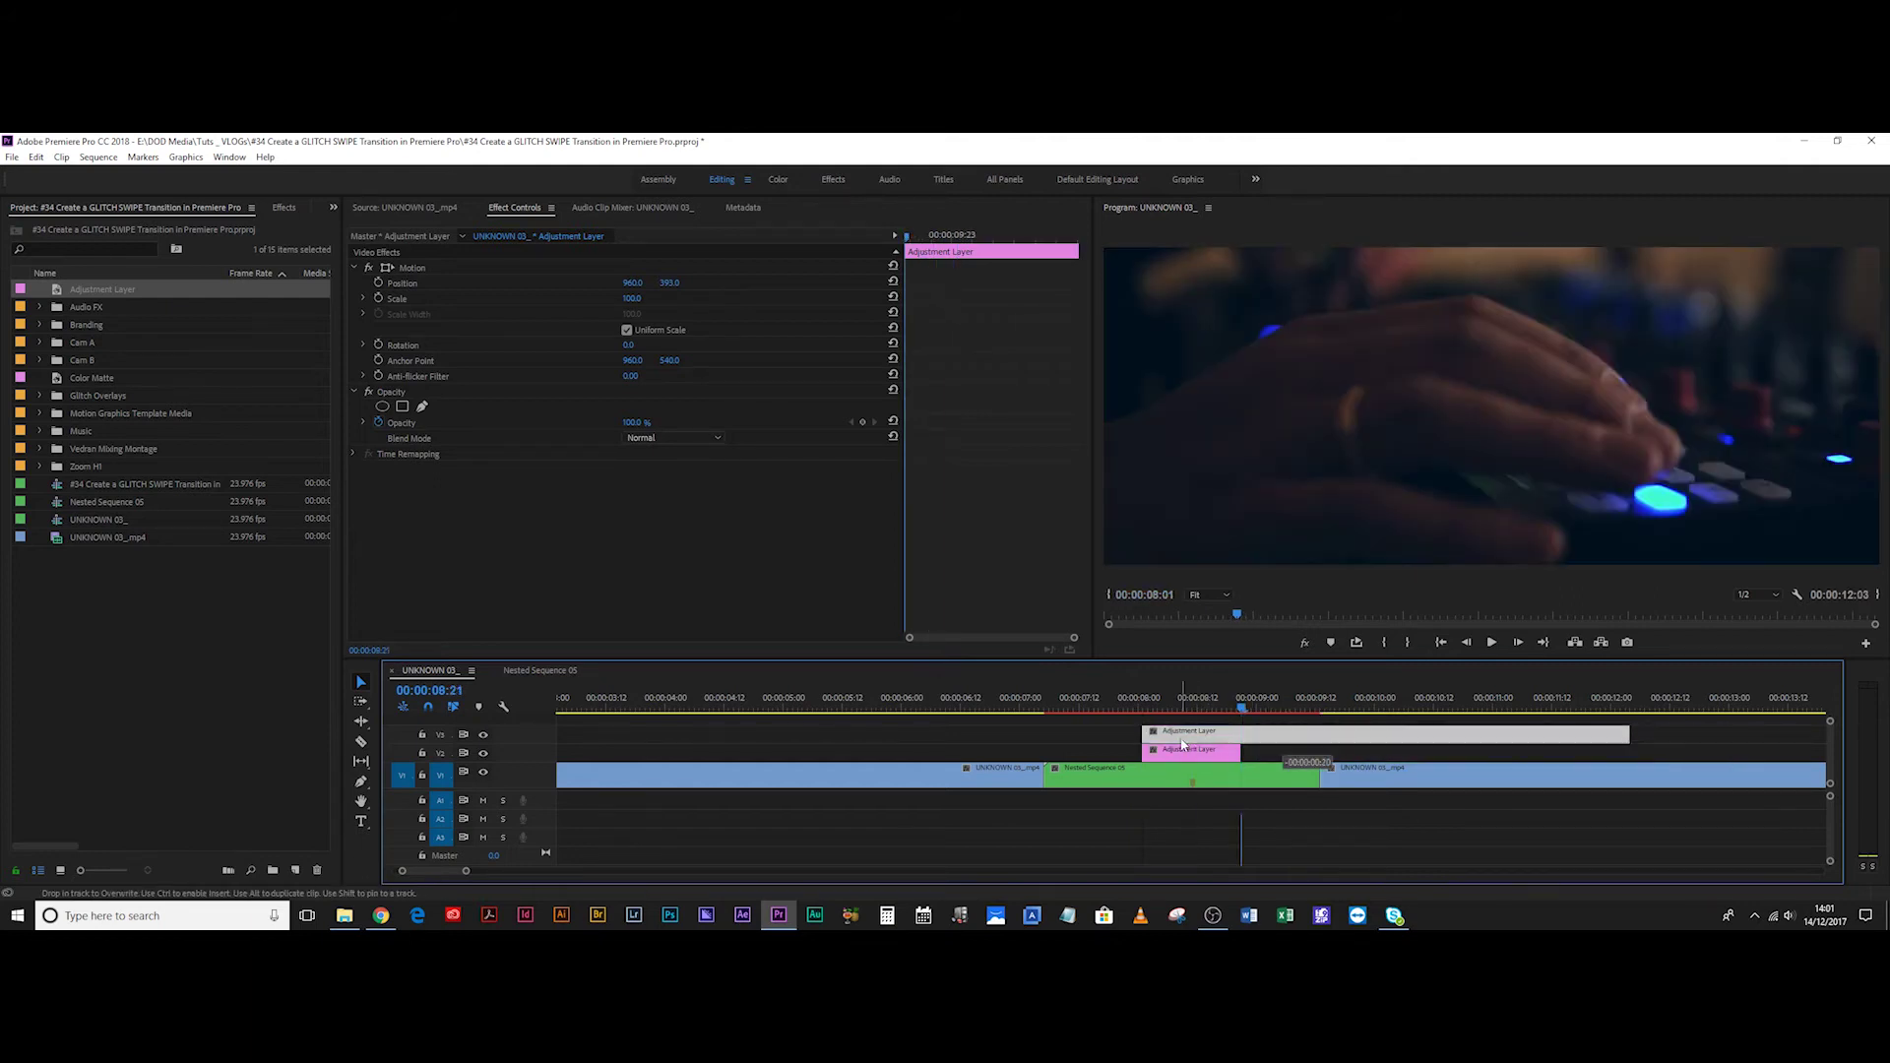
pyautogui.hotkey('ctrl', 'k')
pyautogui.click(1256, 740)
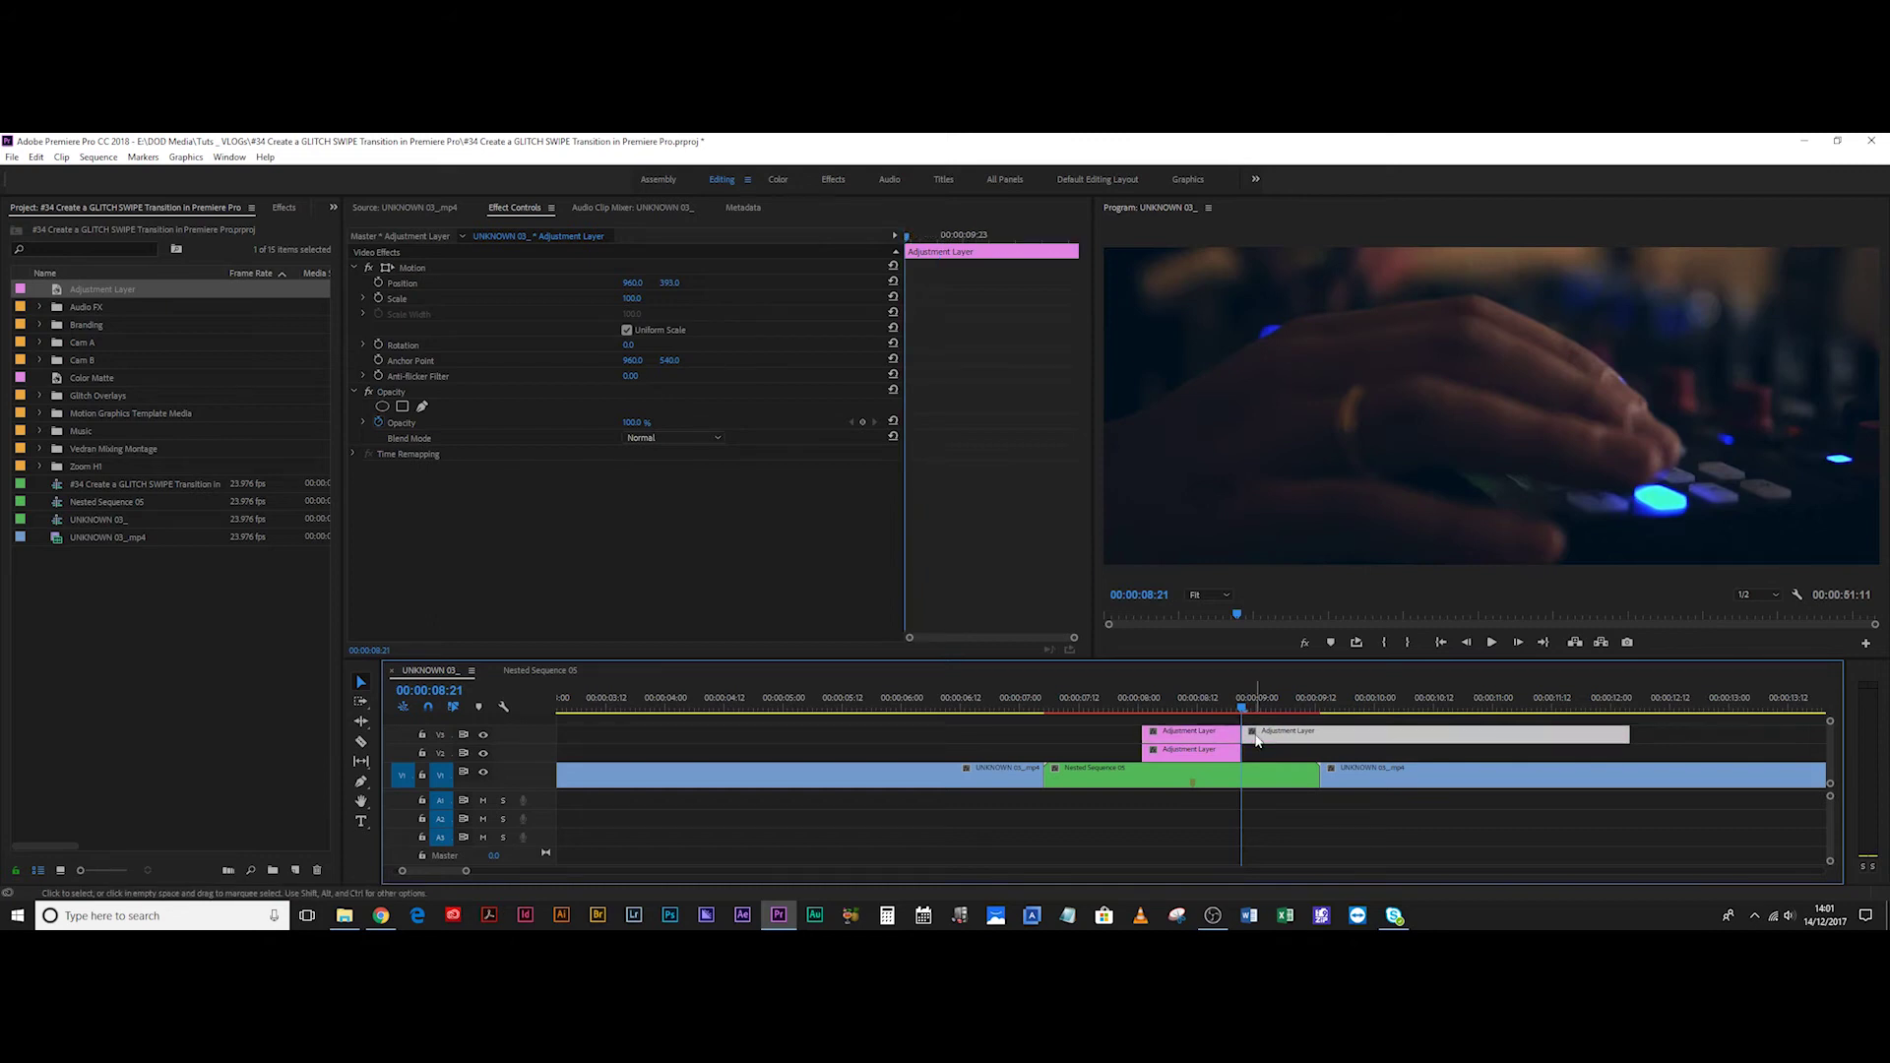
pyautogui.press('Delete')
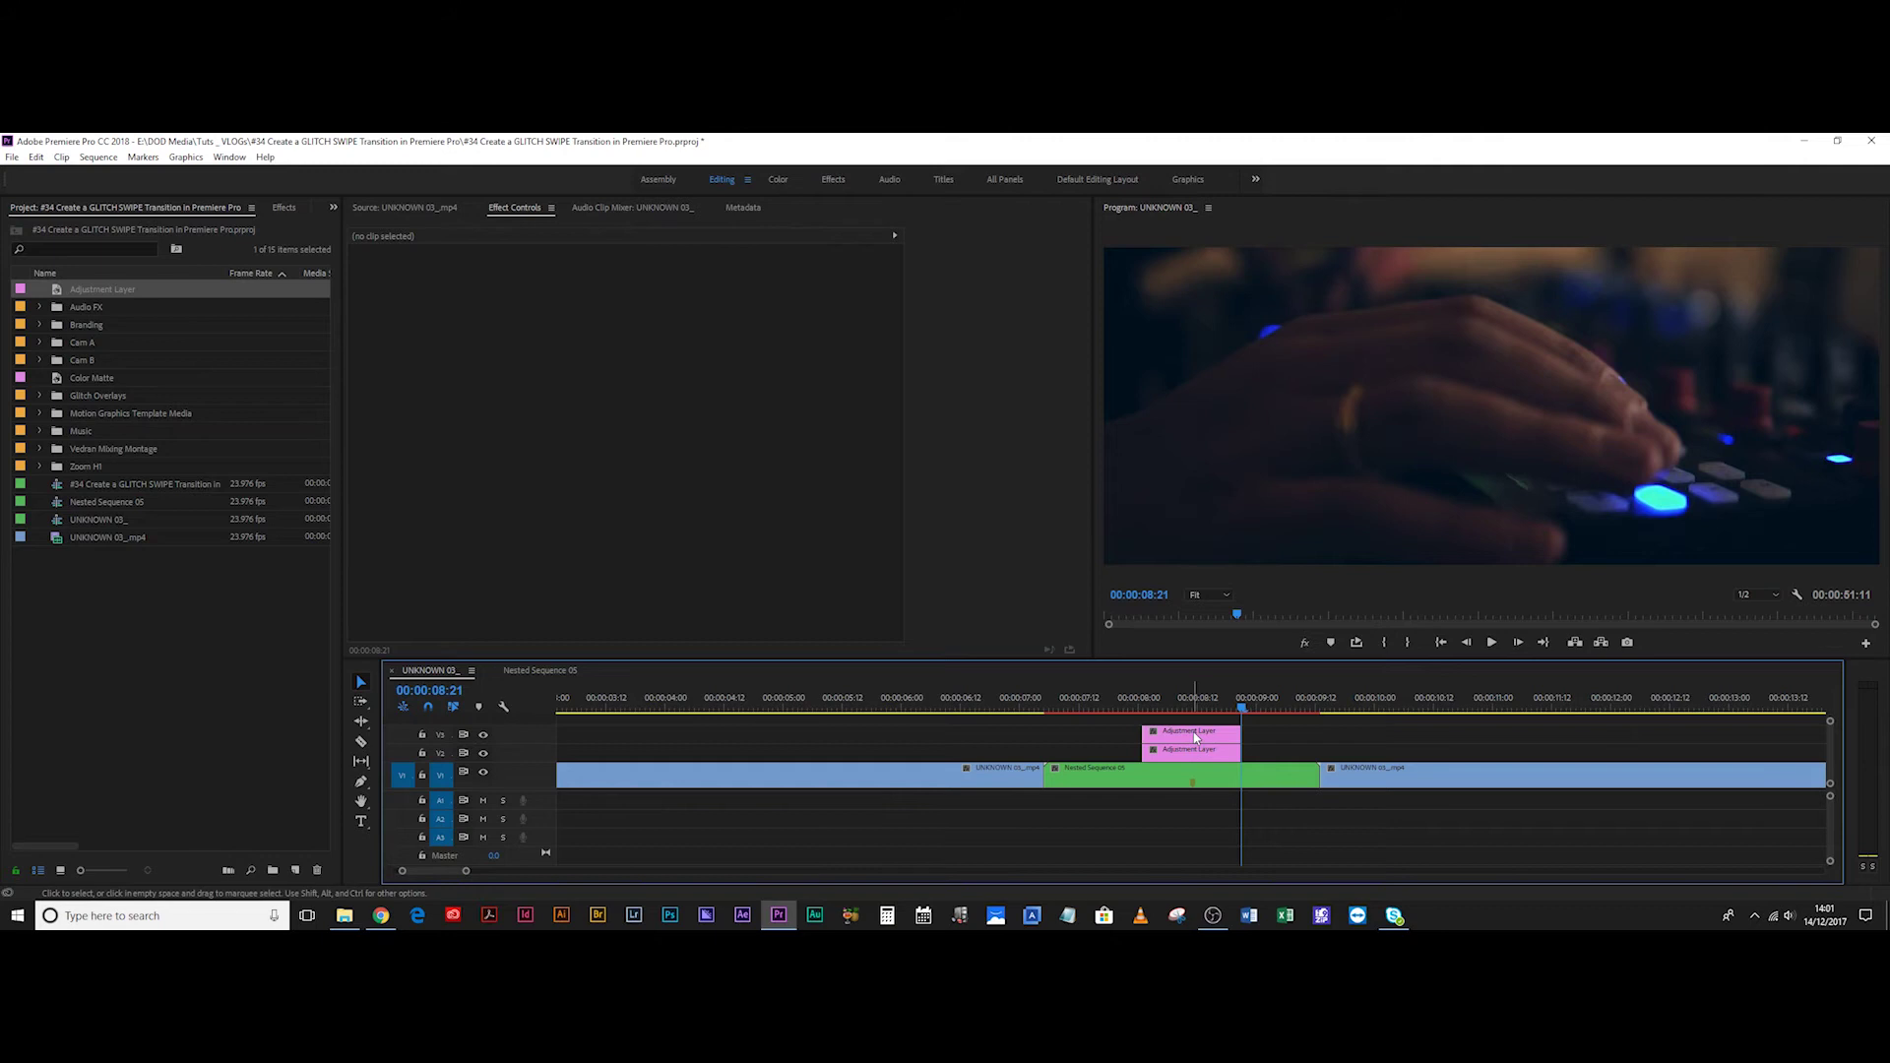
pyautogui.click(1195, 697)
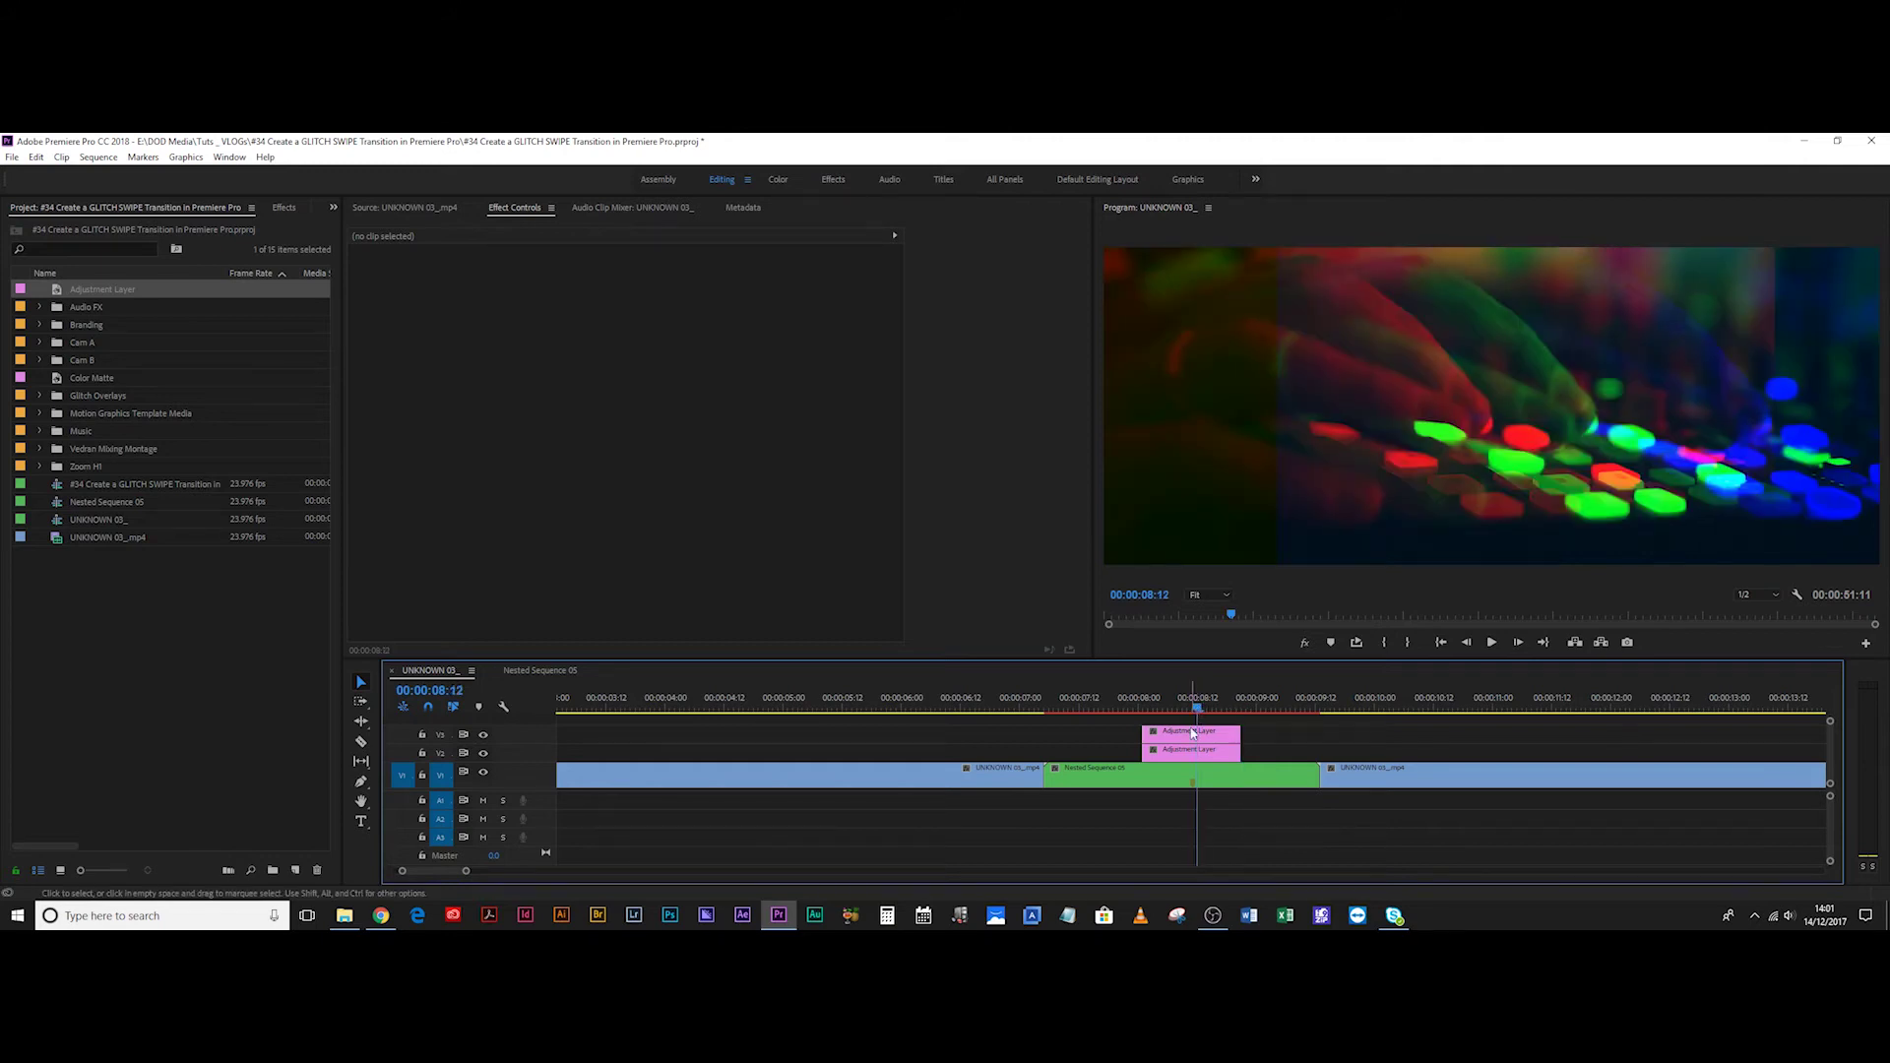
pyautogui.click(1193, 699)
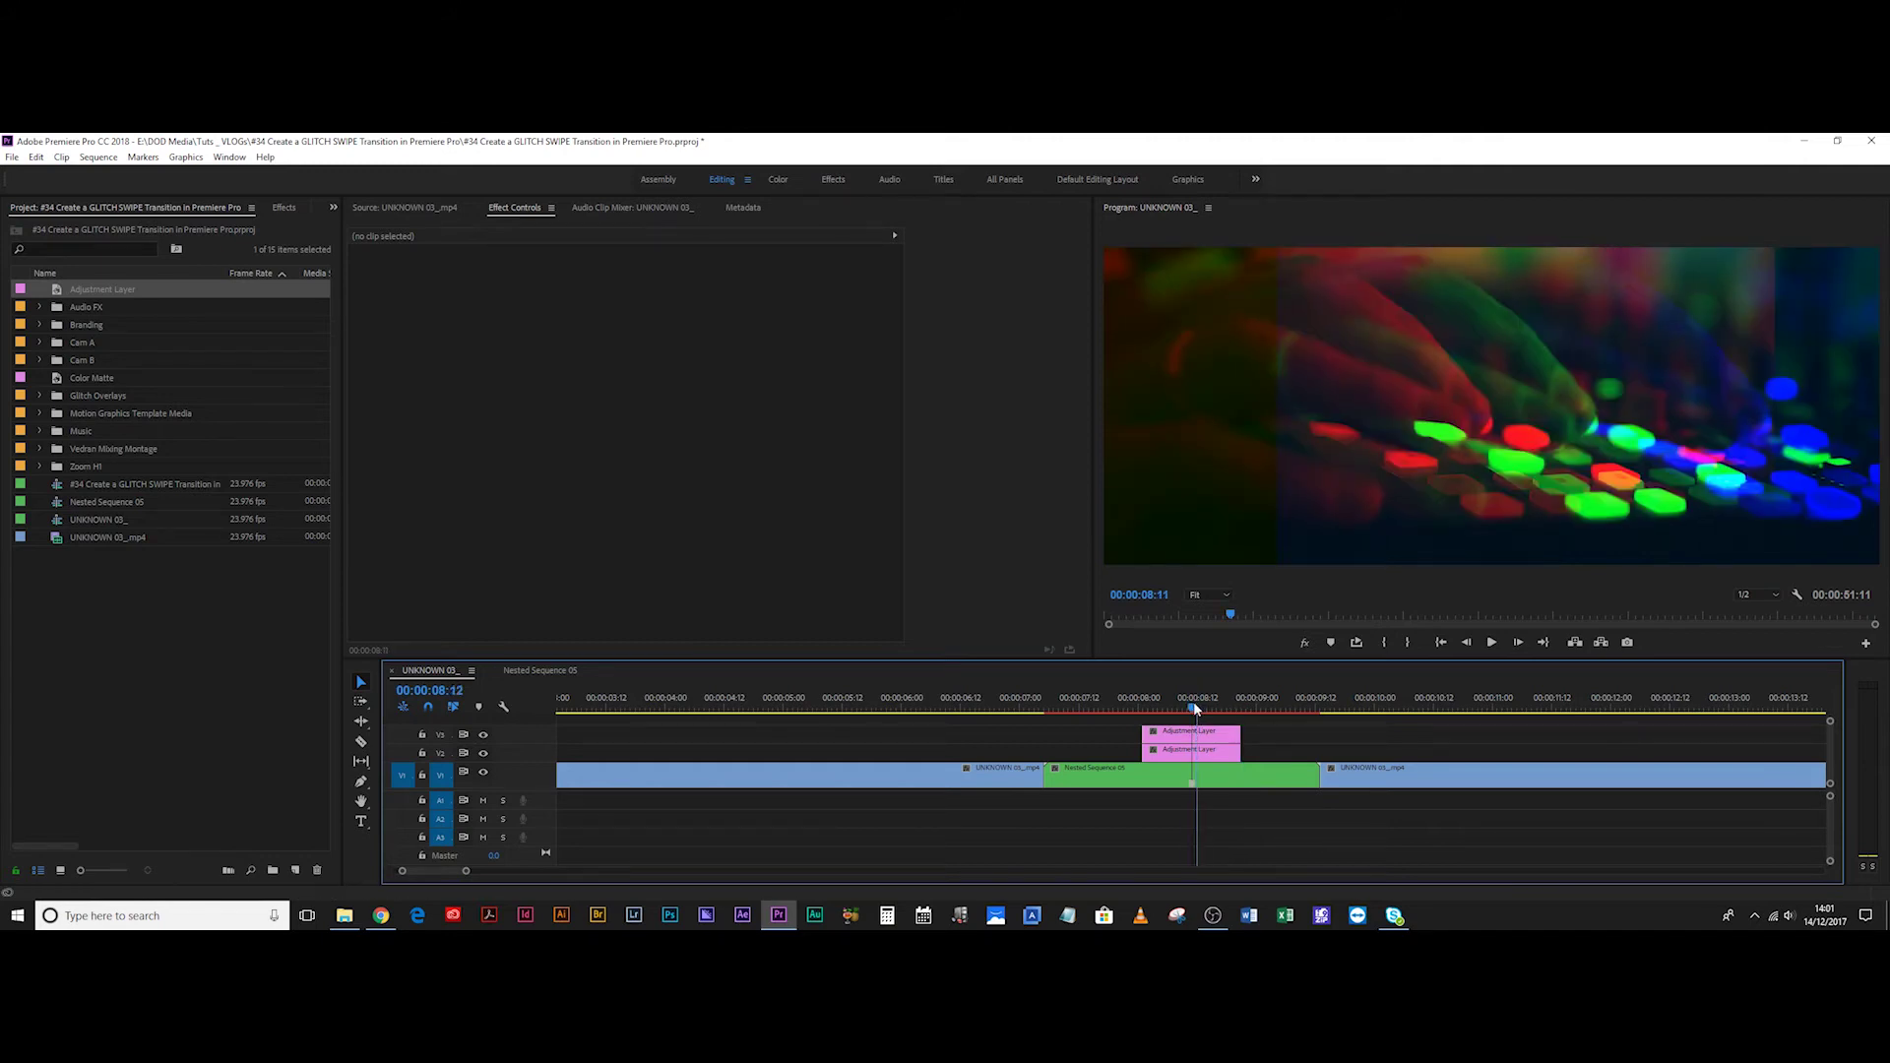
pyautogui.click(1200, 758)
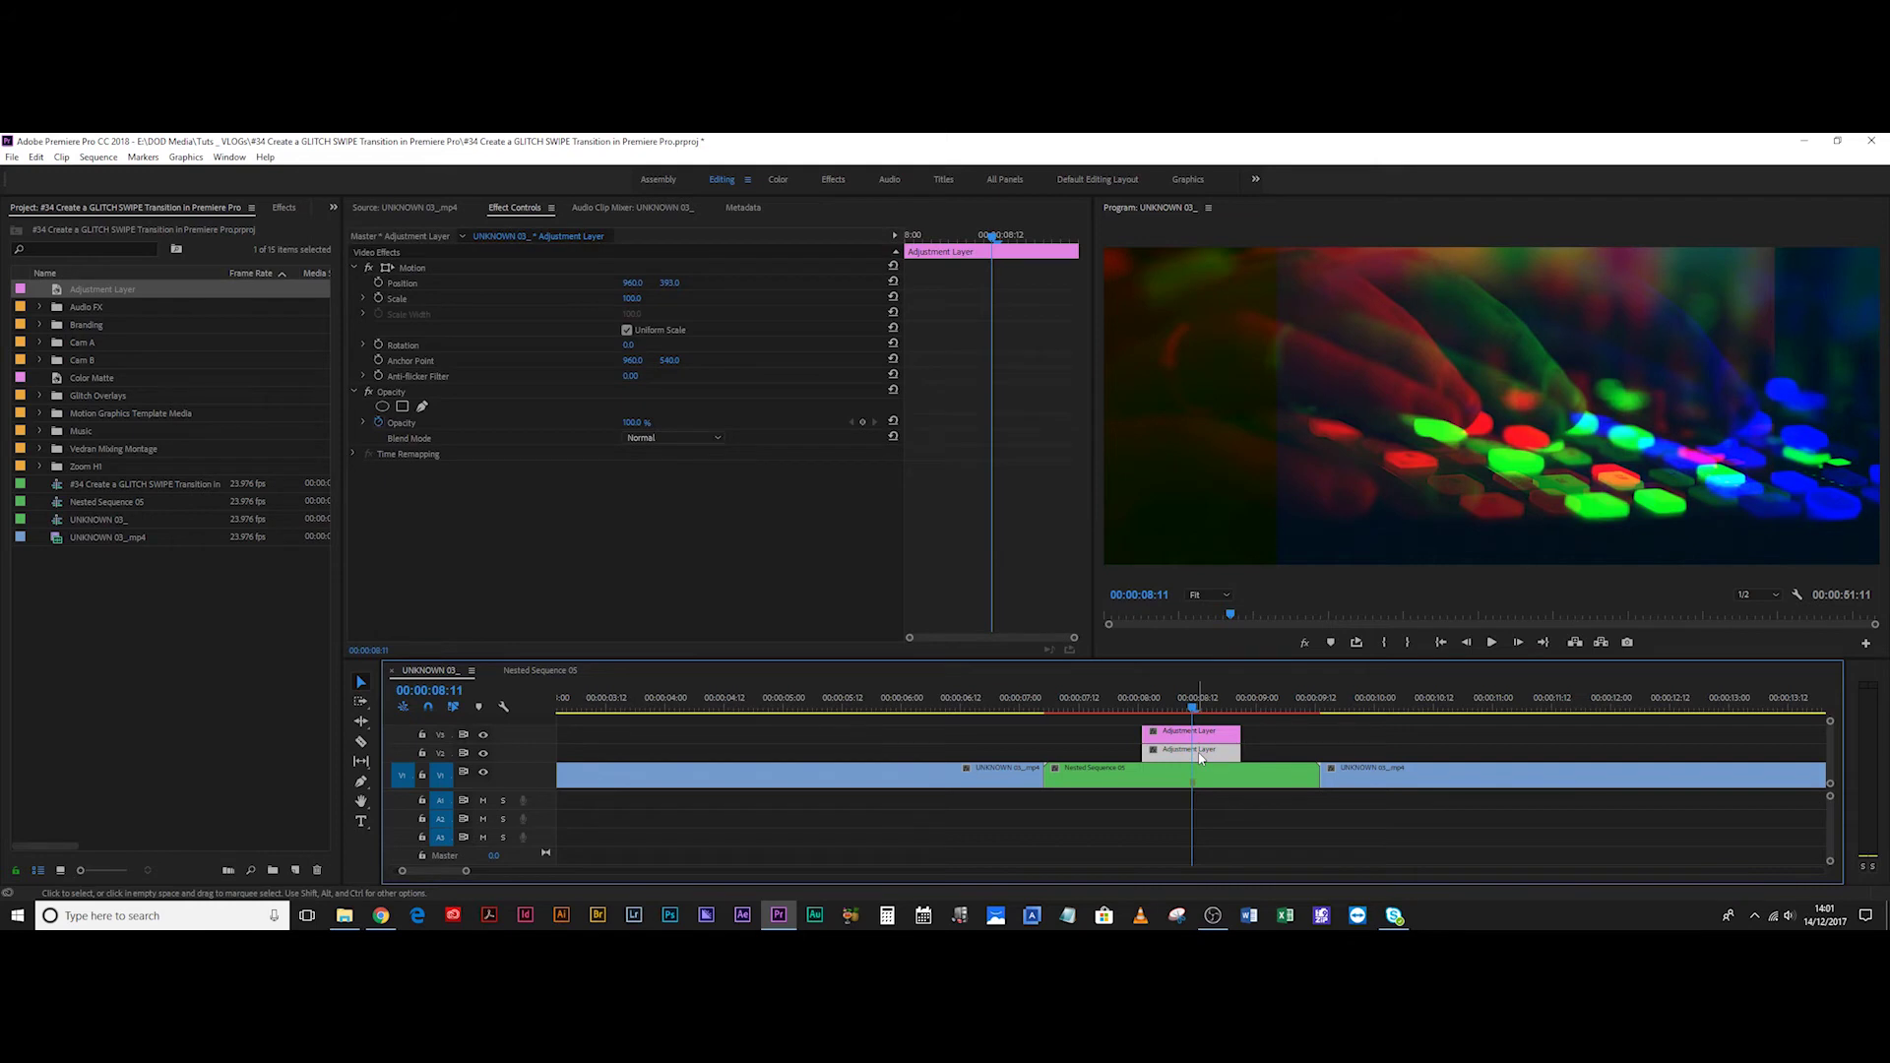
# Apply Replicate to the V2 adjustment layer with Count 3.
pyautogui.click(286, 208)
pyautogui.doubleClick(116, 226)
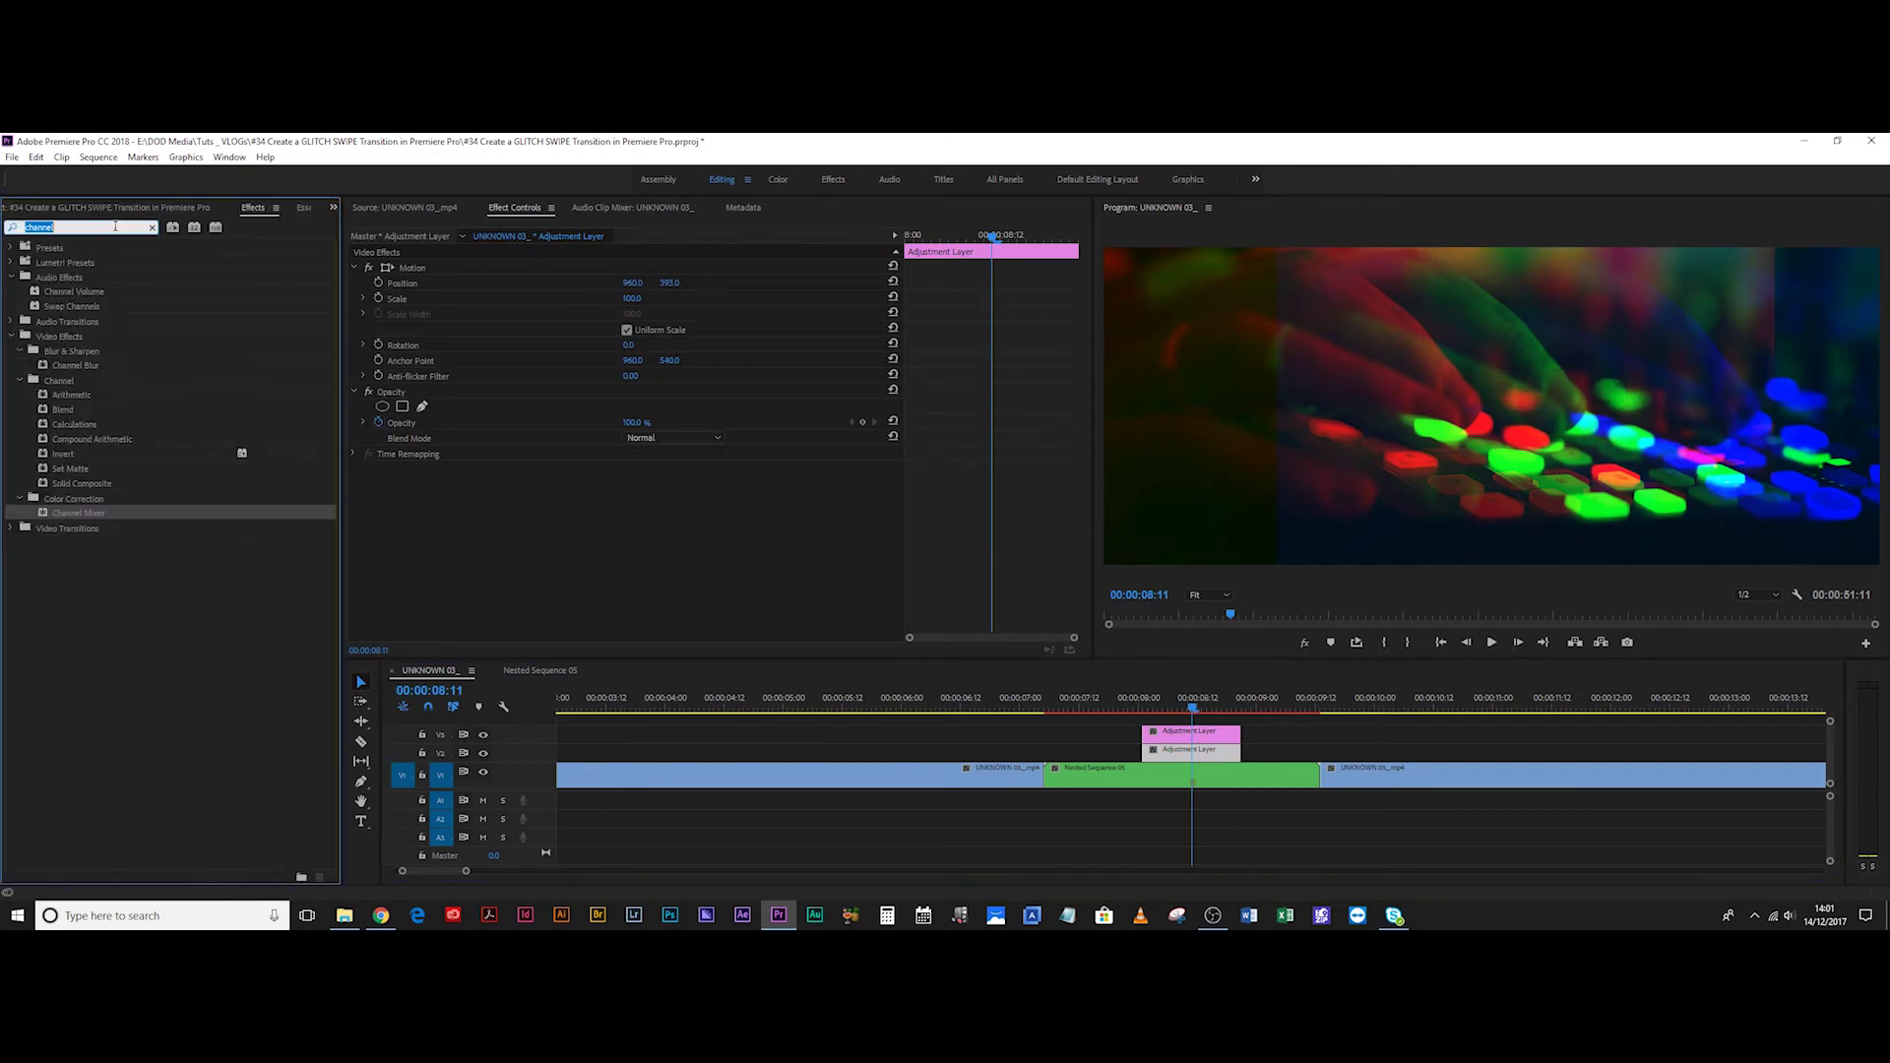
pyautogui.write('replic')
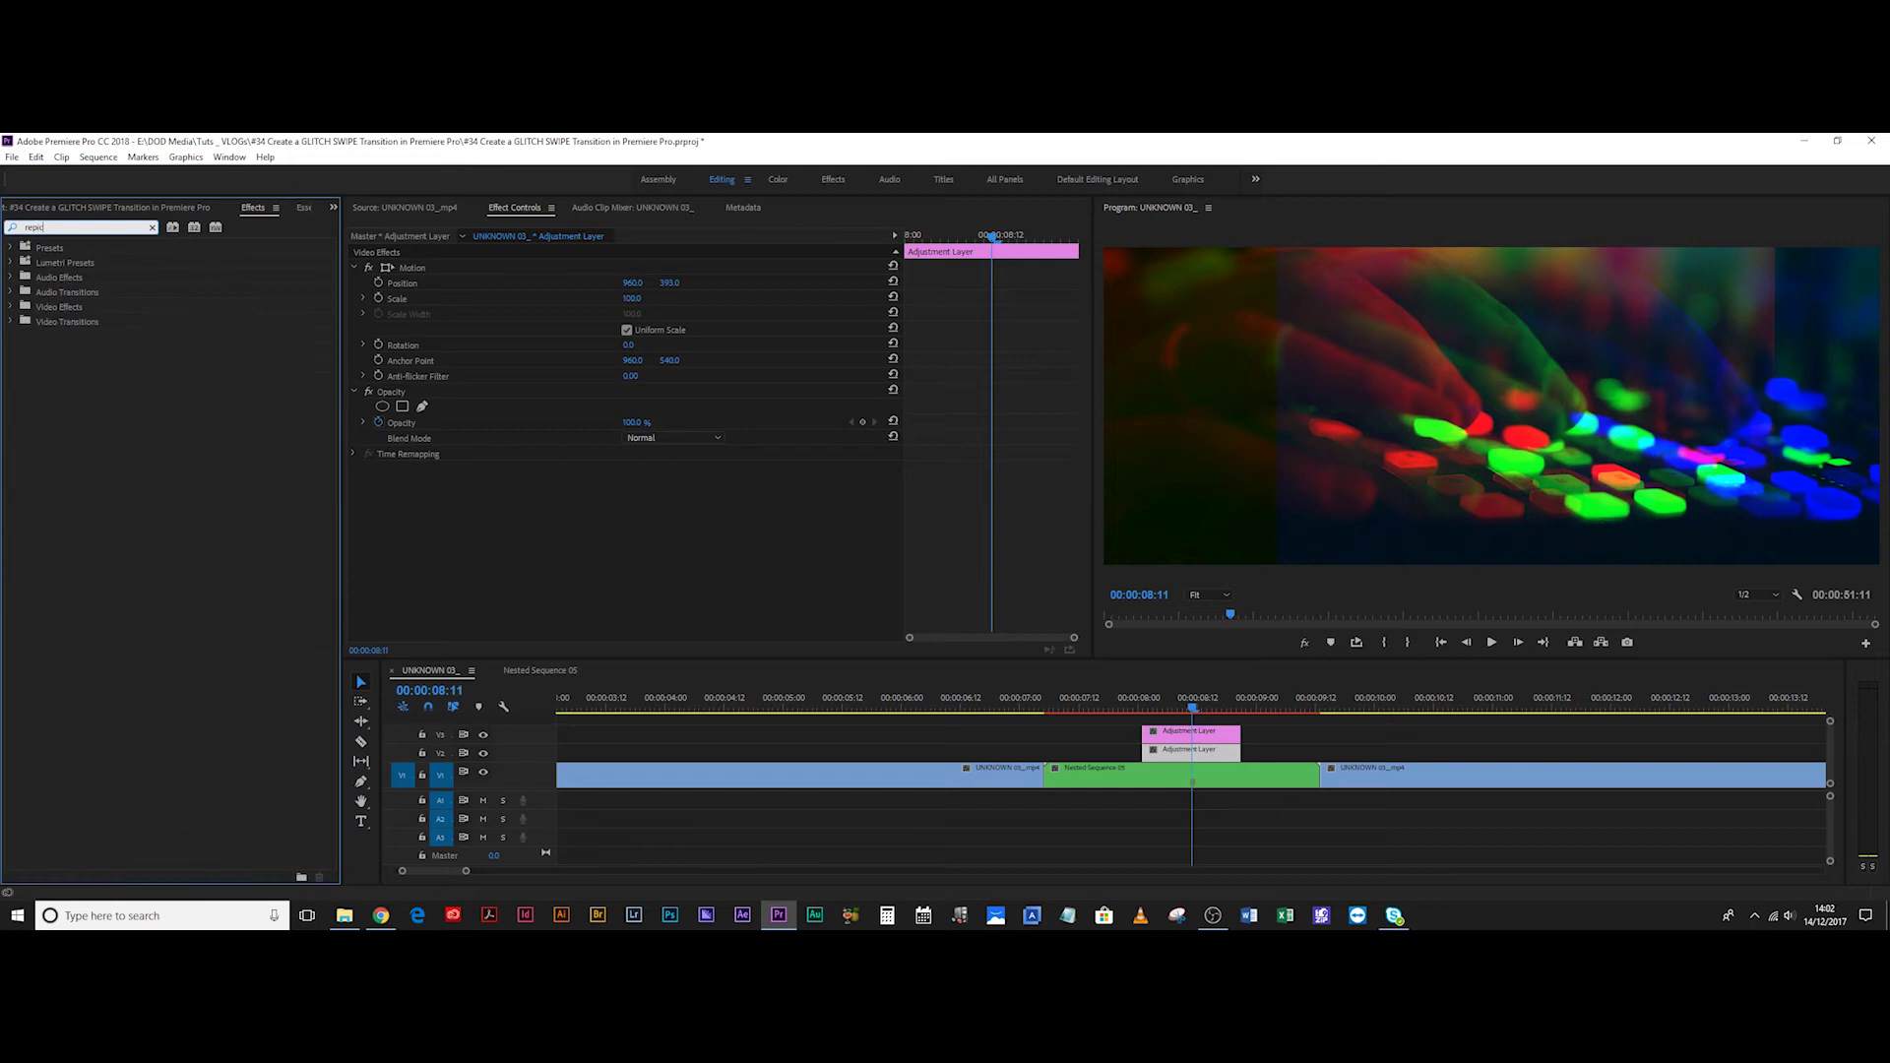
pyautogui.press('BackSpace')
pyautogui.press('BackSpace')
pyautogui.press('BackSpace')
pyautogui.press('BackSpace')
pyautogui.press('BackSpace')
pyautogui.write('replica')
pyautogui.moveTo(59, 334); pyautogui.dragTo(563, 481)
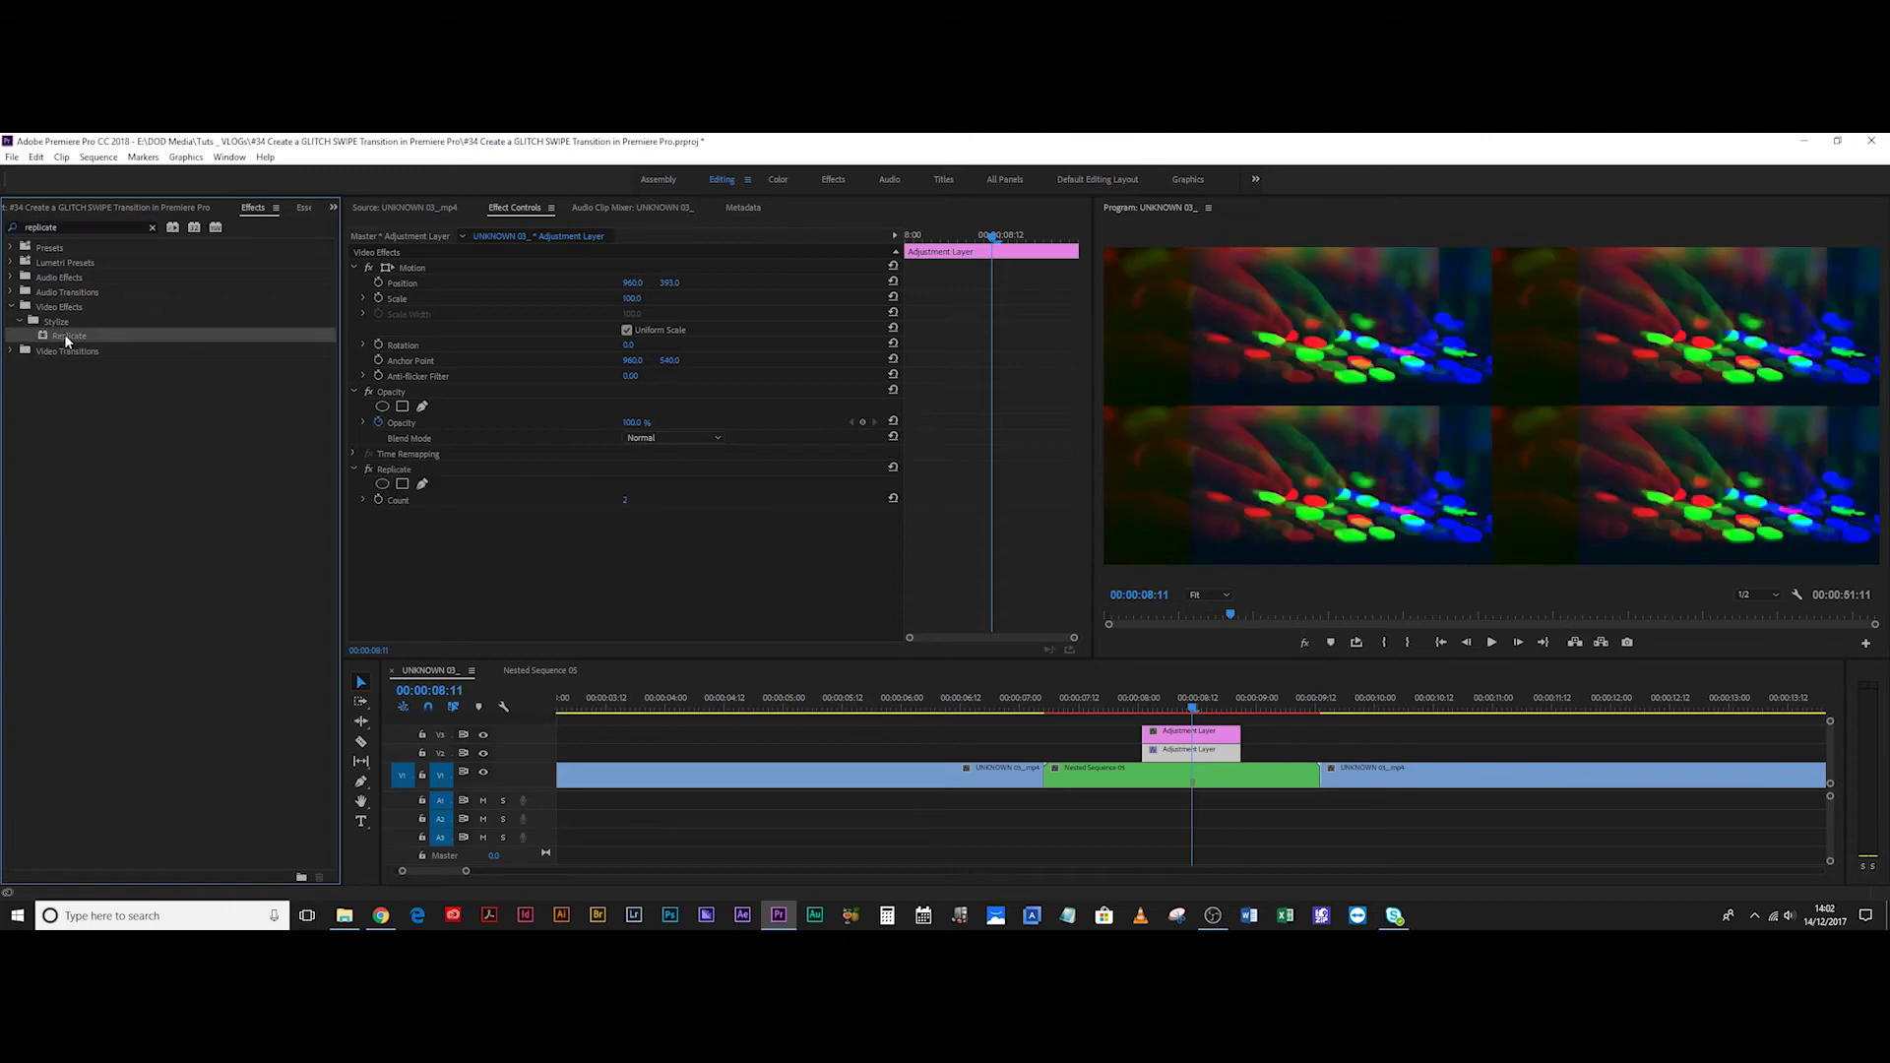
pyautogui.click(624, 500)
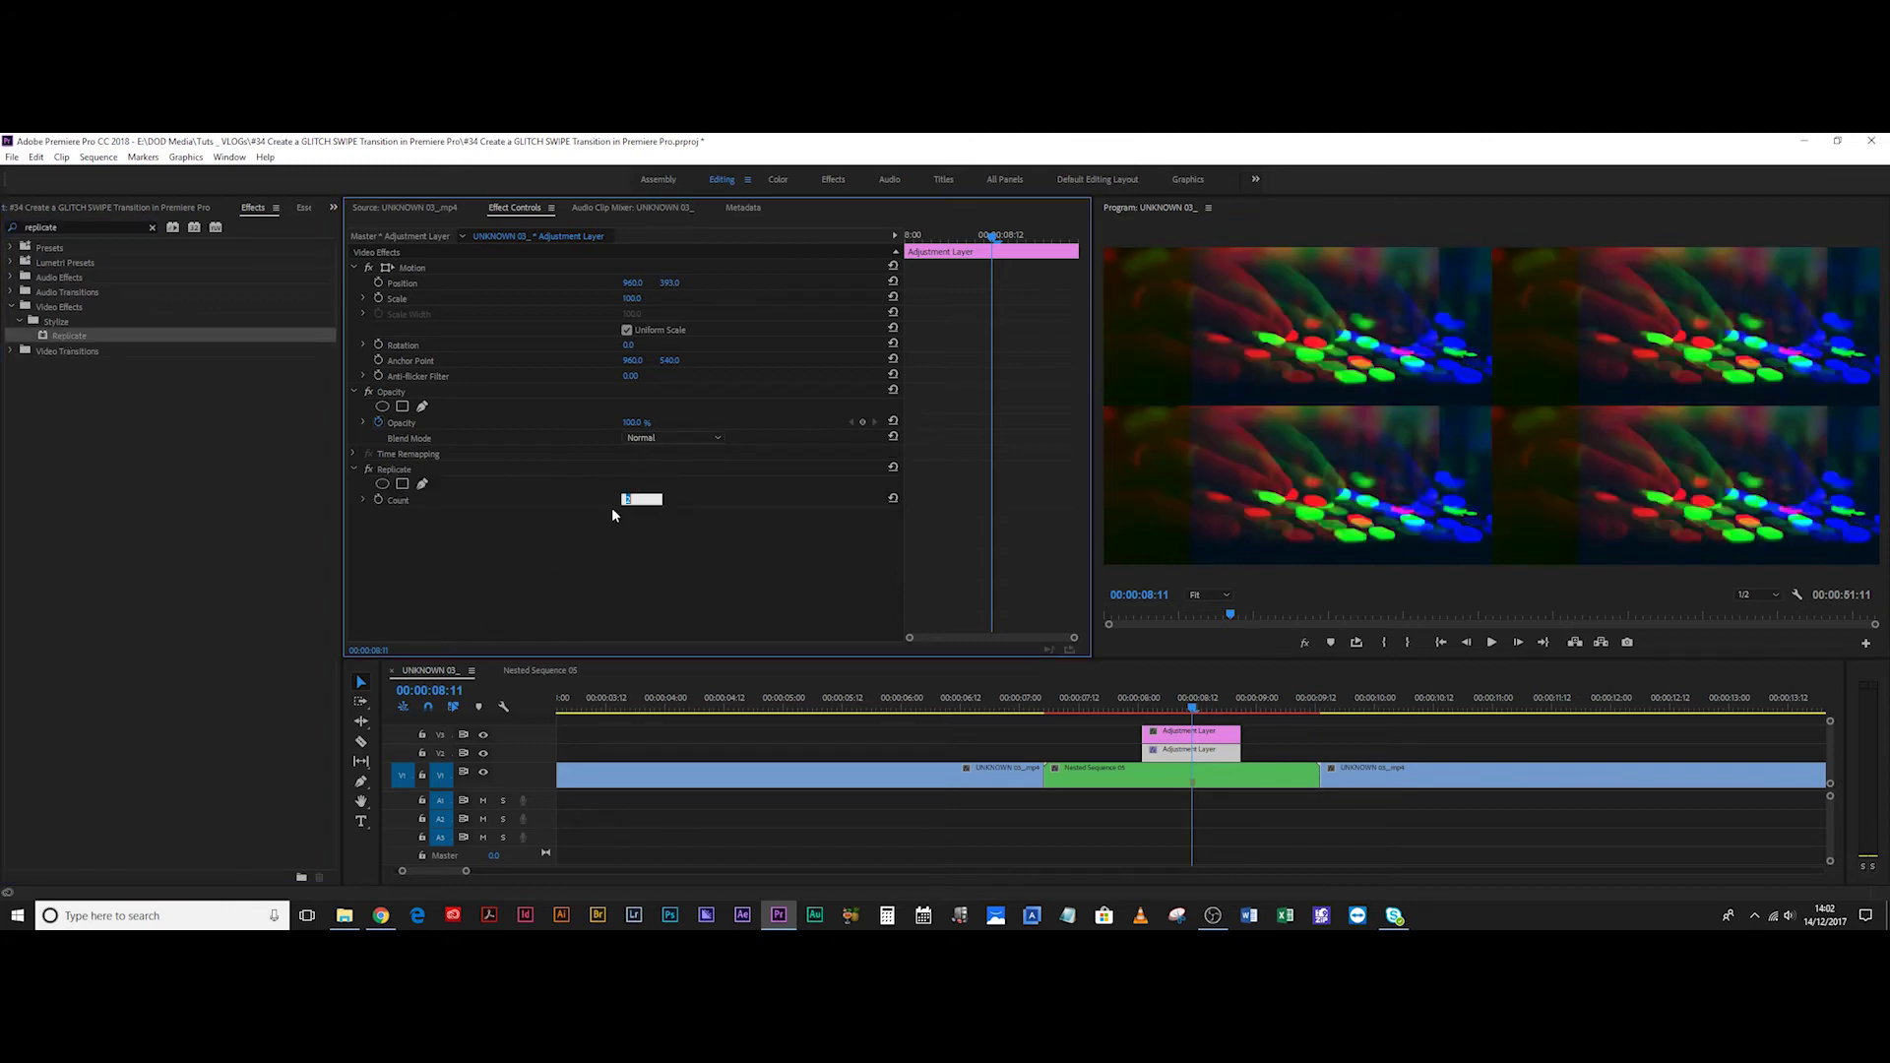
pyautogui.write('3')
pyautogui.press('Return')
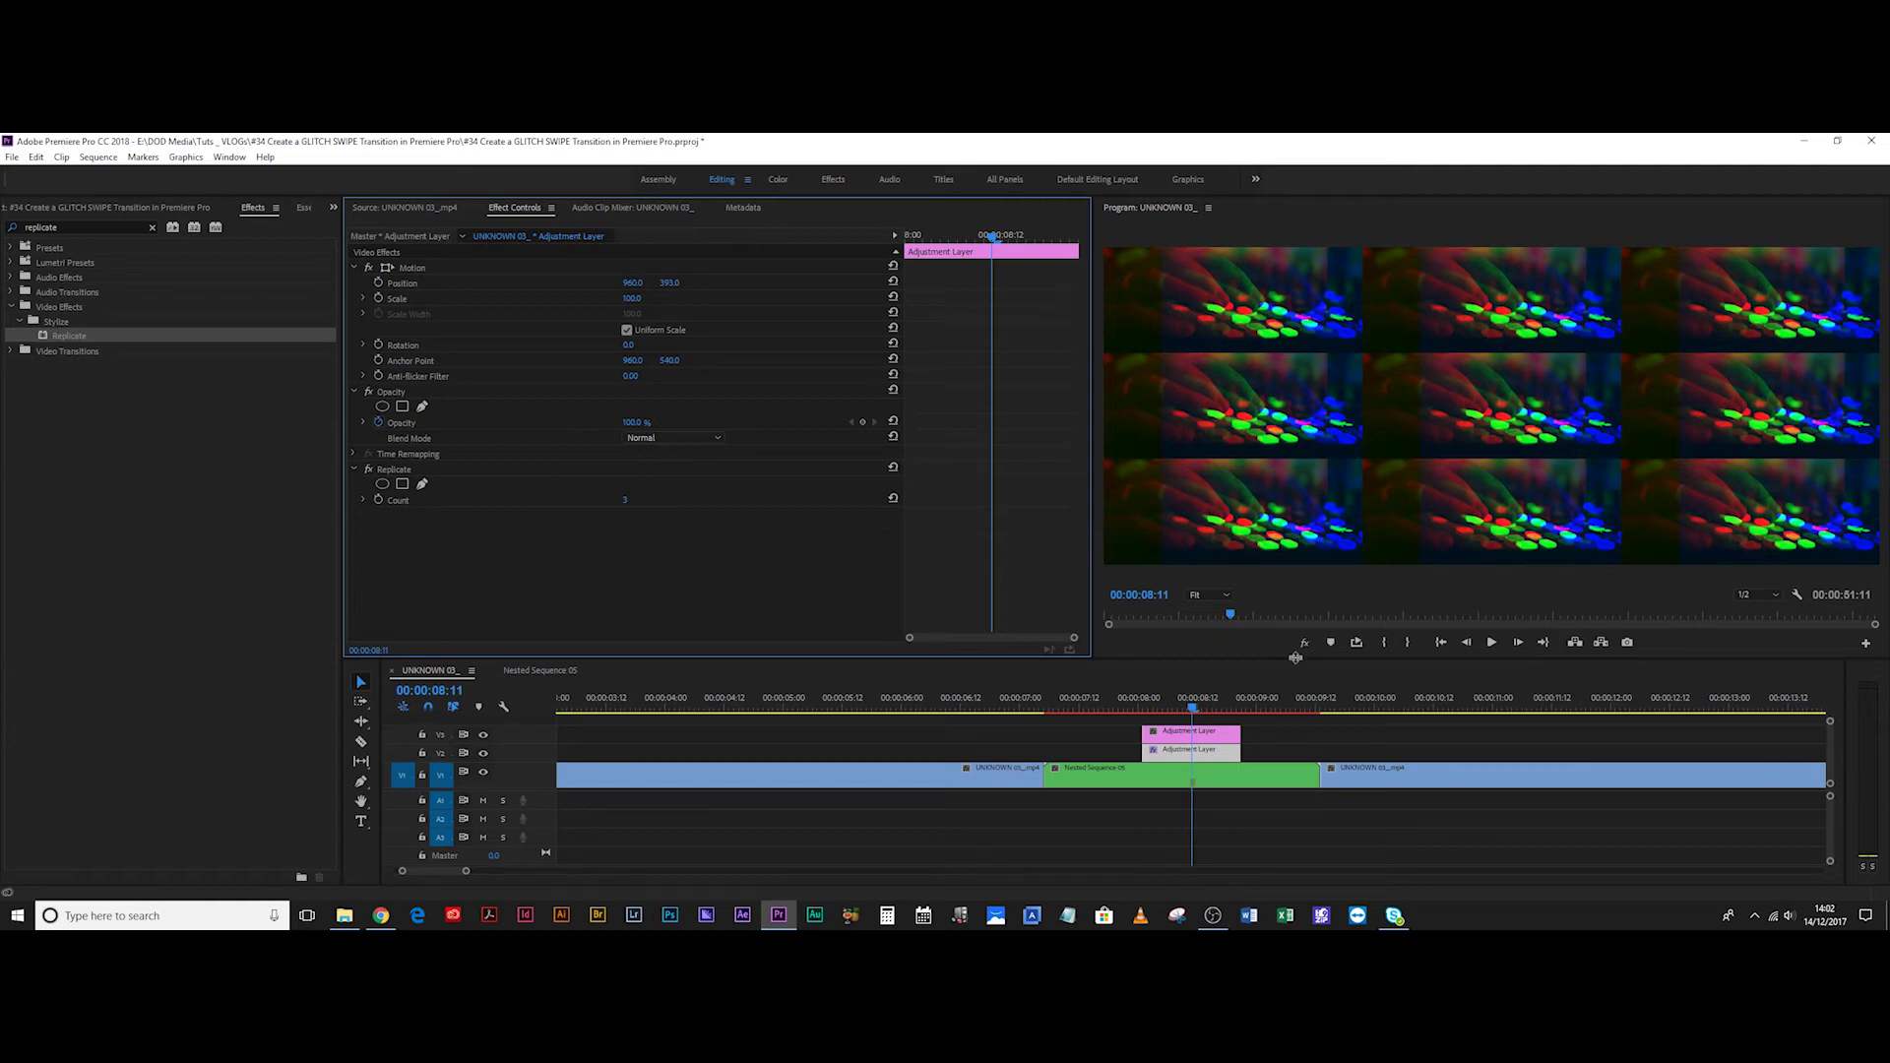
pyautogui.click(1196, 751)
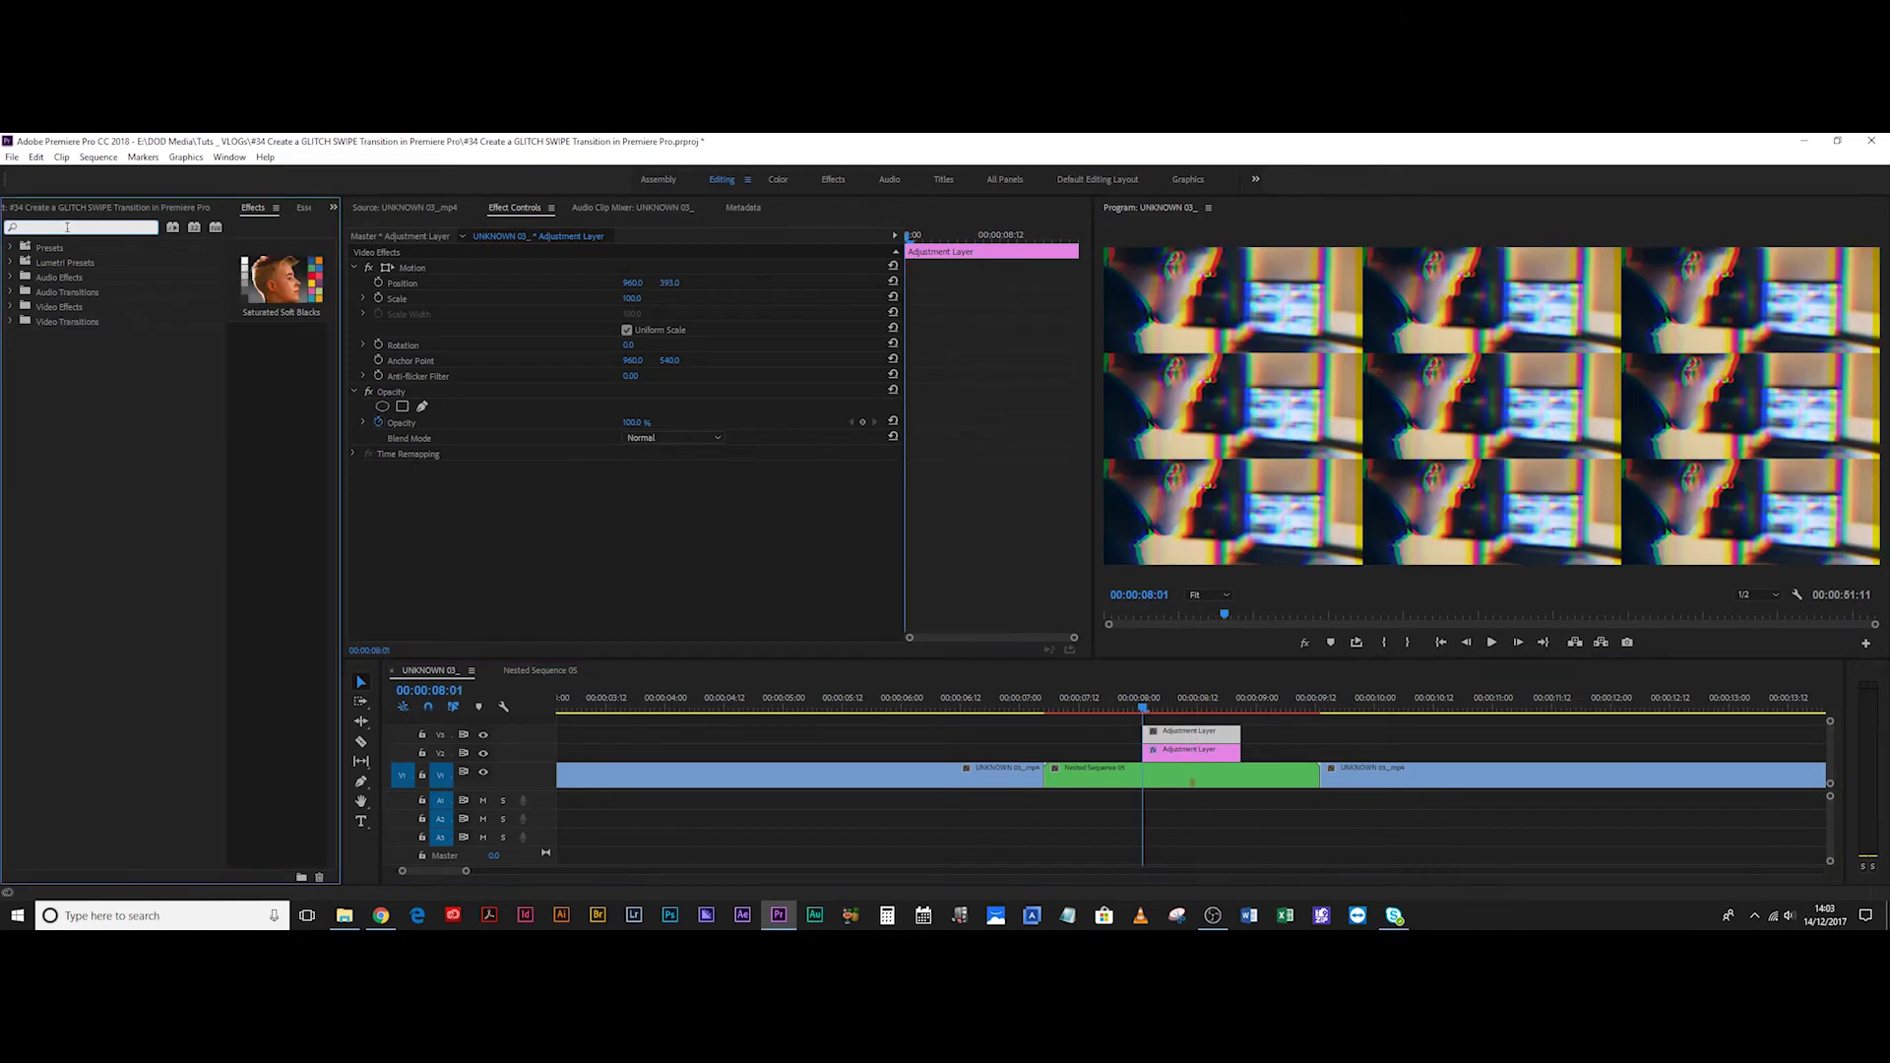
# Add a Transform effect to the adjustment layer with Scale 300 and Shutter Angle 90.
pyautogui.write('tran')
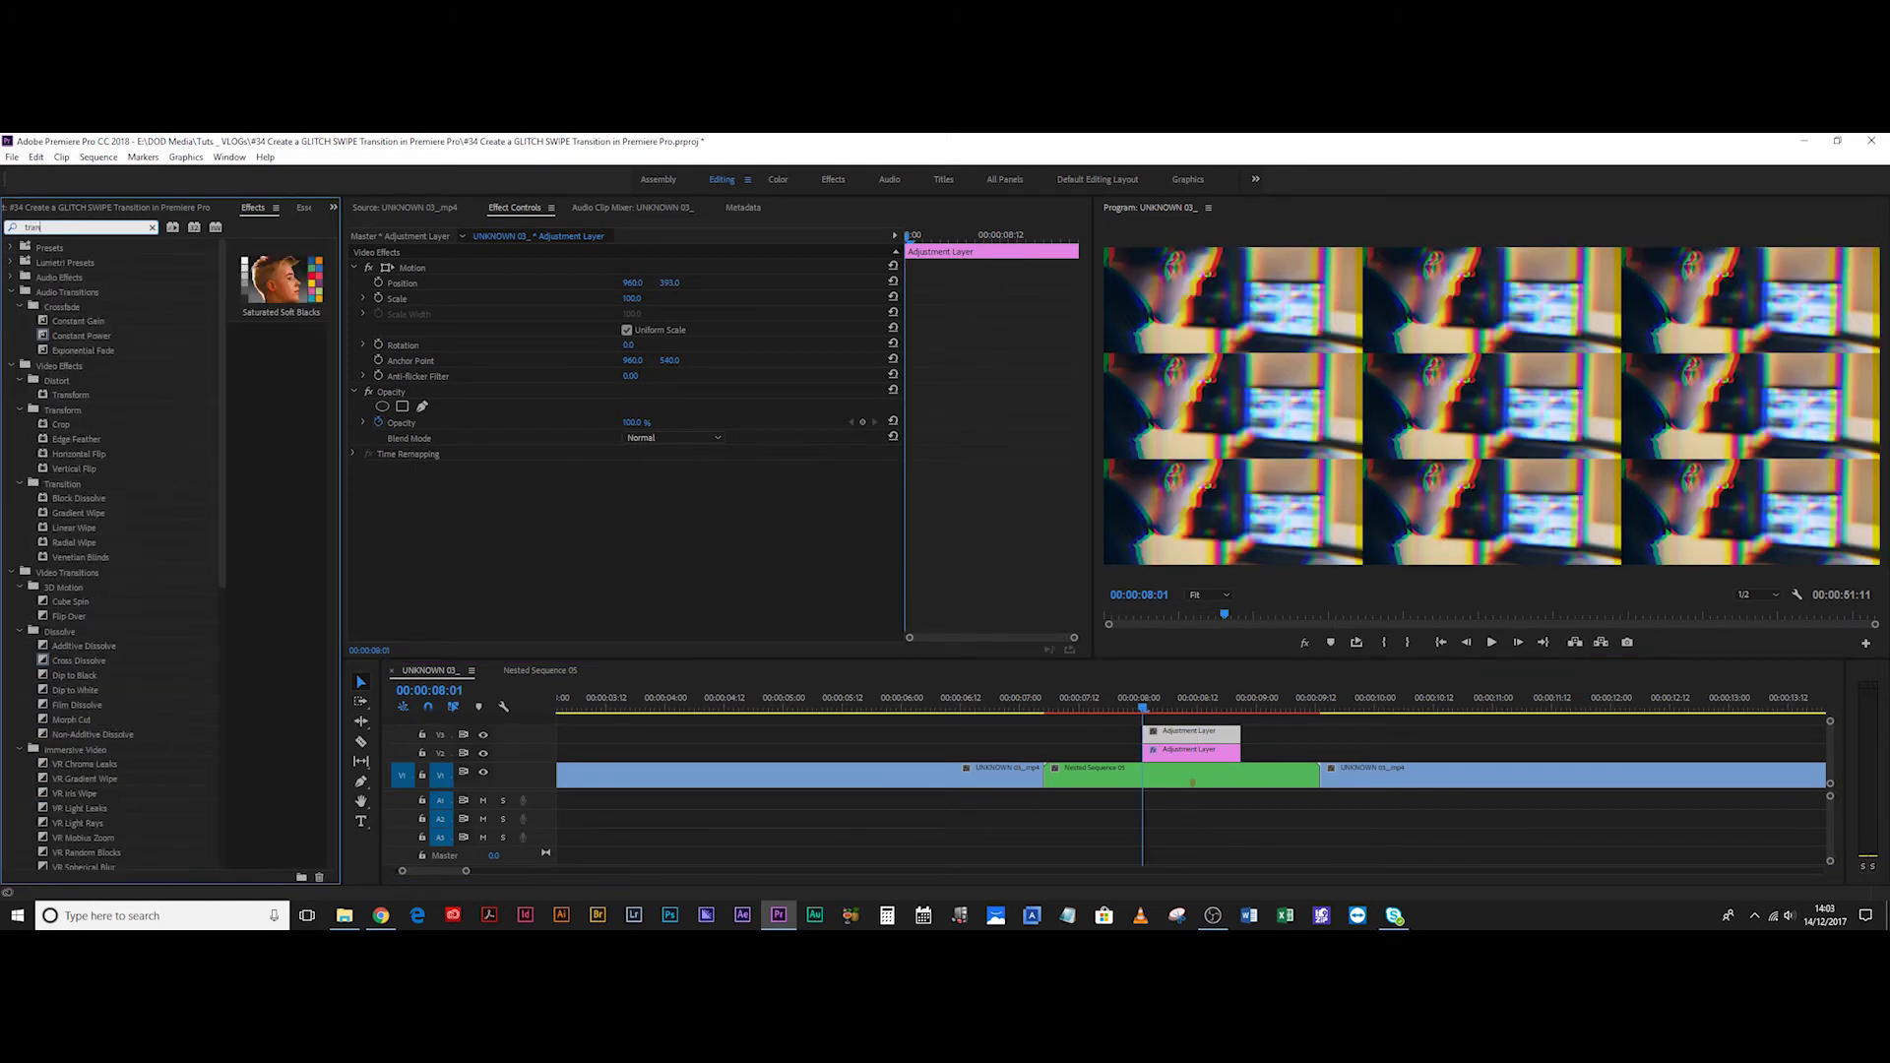
pyautogui.write('sform')
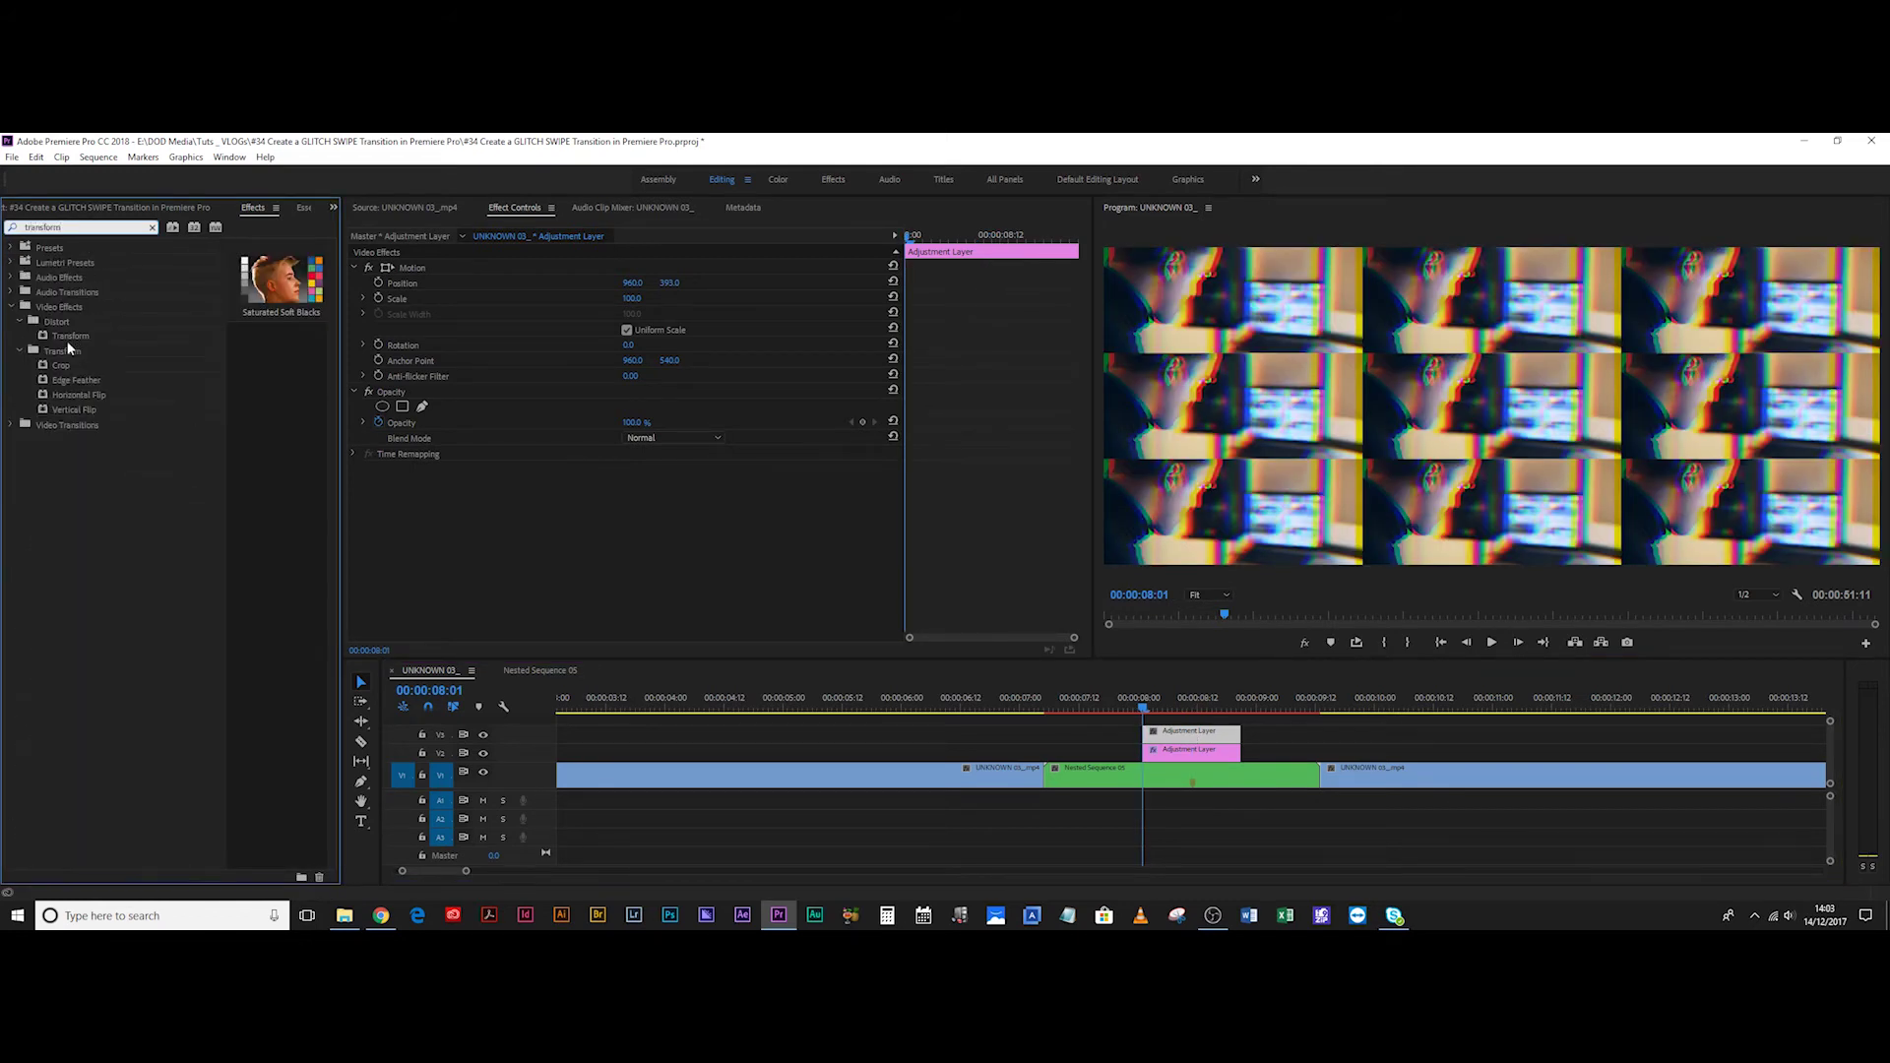
pyautogui.click(65, 338)
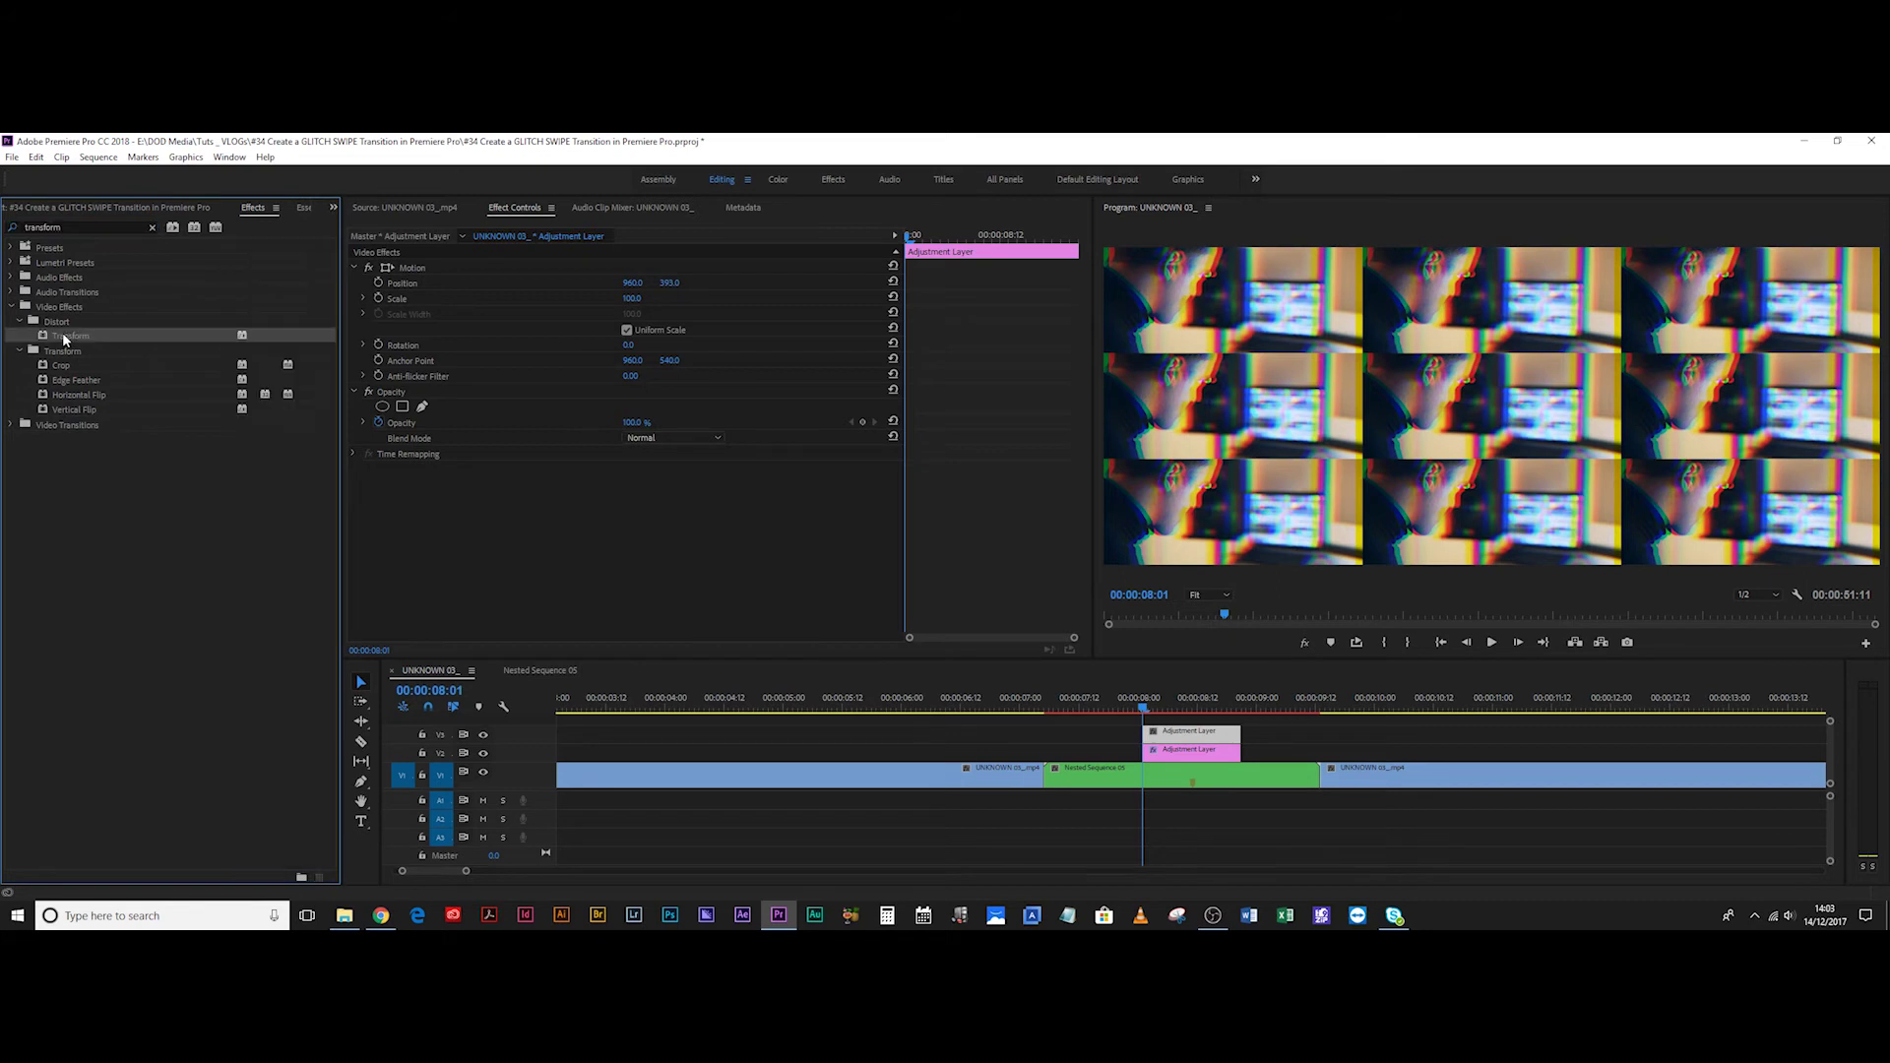
pyautogui.moveTo(65, 339); pyautogui.dragTo(1191, 741)
pyautogui.scroll(-2, 948, 351)
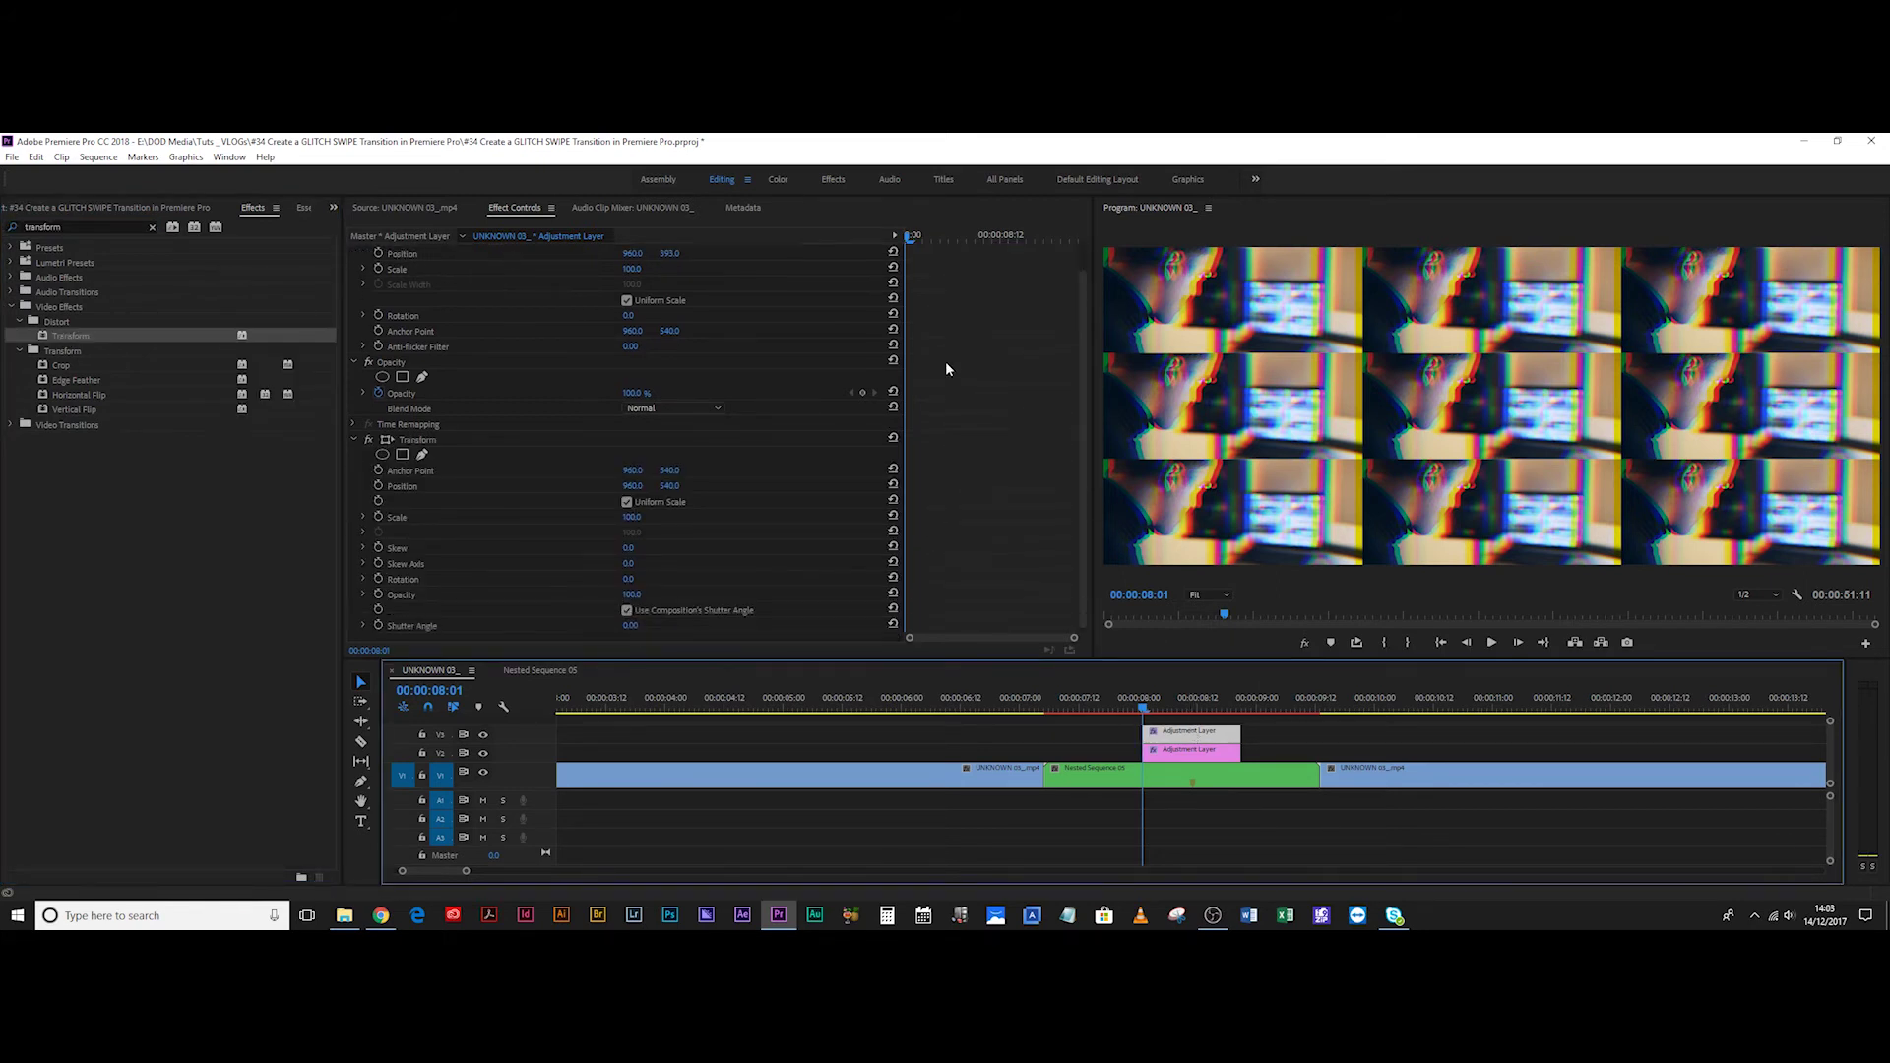
pyautogui.click(635, 509)
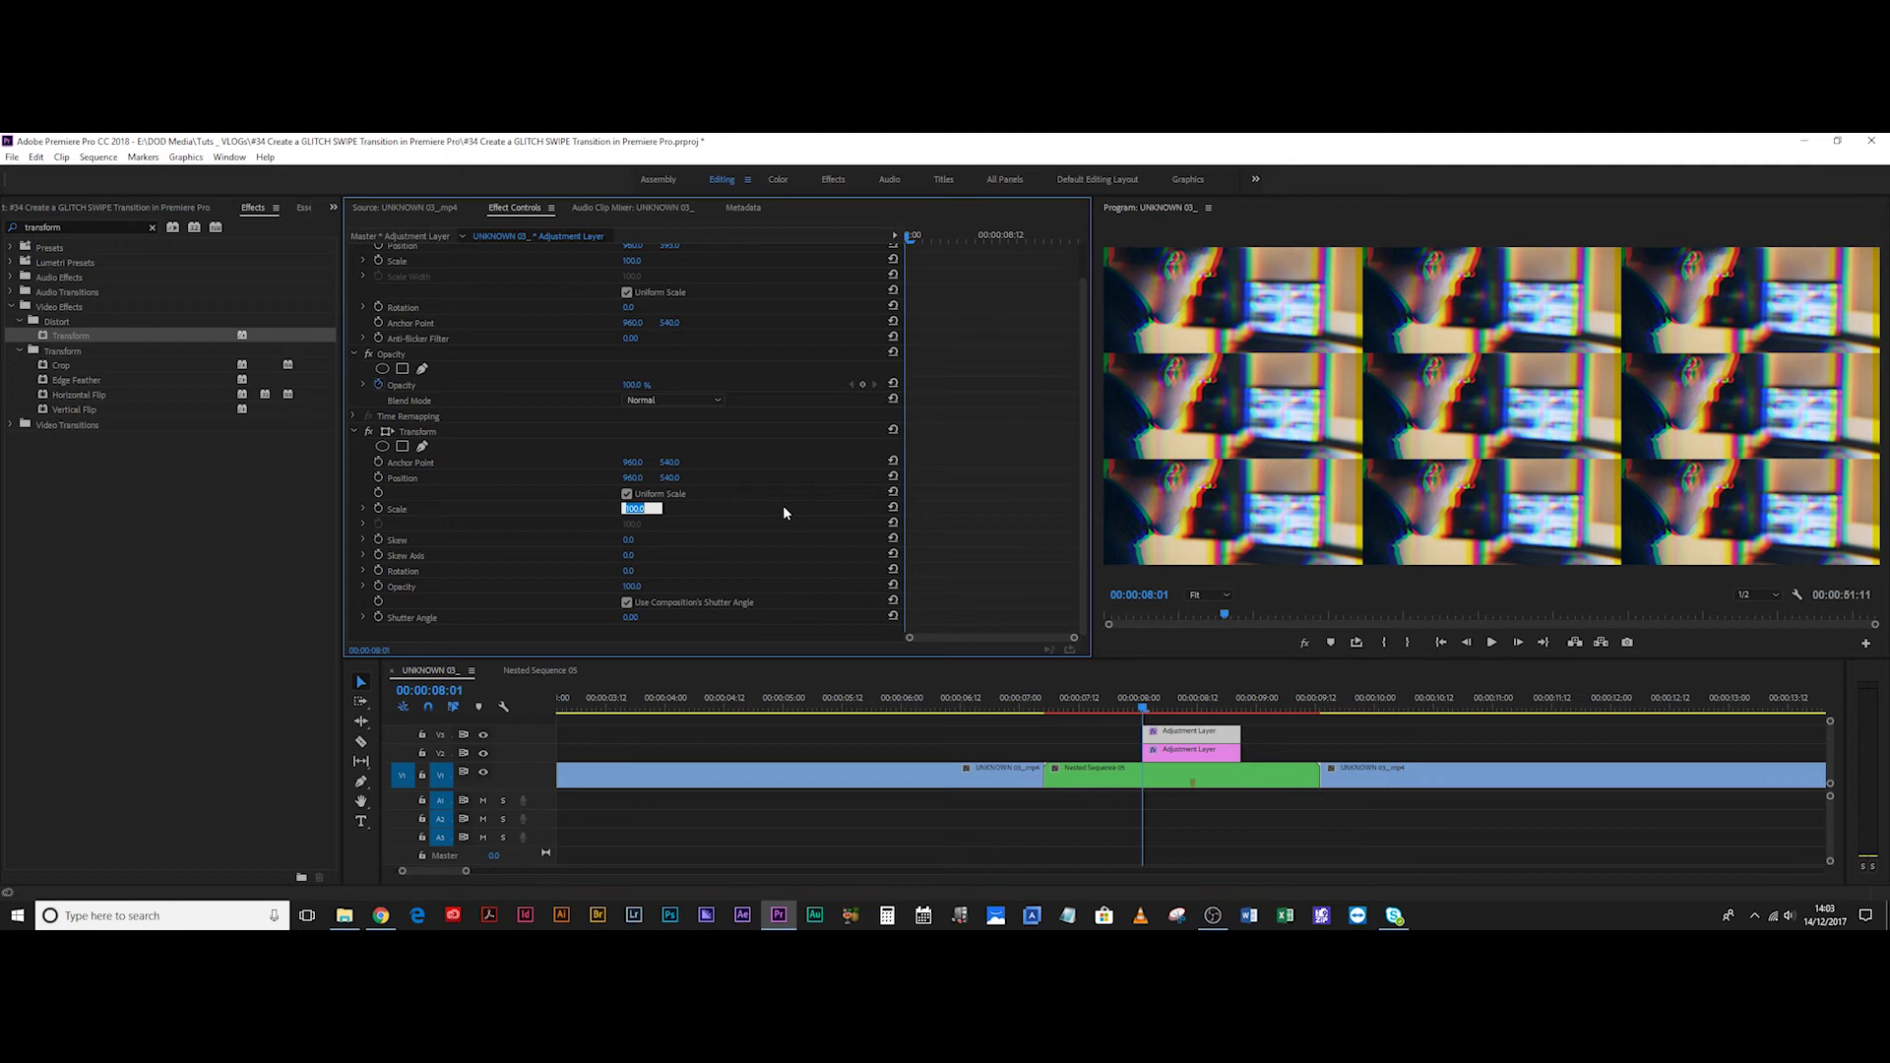
pyautogui.write('300')
pyautogui.press('Return')
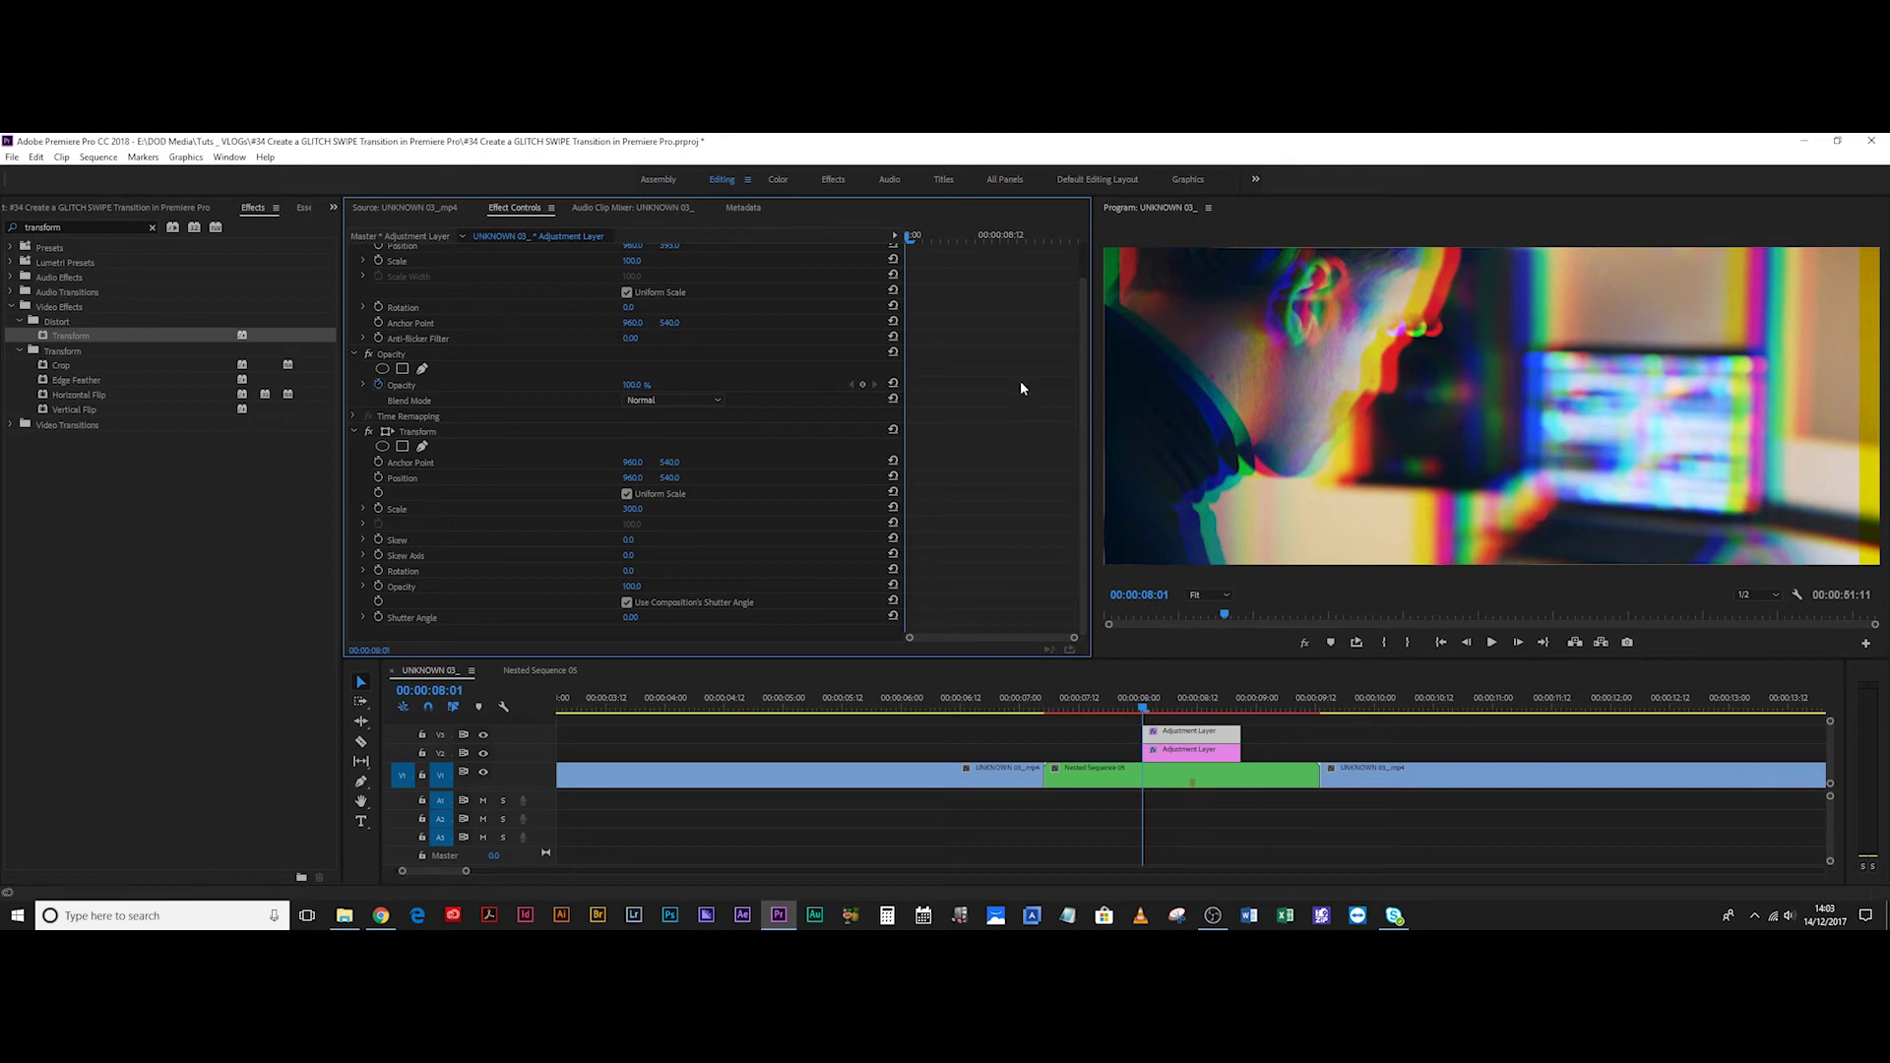
pyautogui.click(630, 618)
pyautogui.write('90')
pyautogui.press('Return')
pyautogui.moveTo(1179, 698); pyautogui.dragTo(1147, 705)
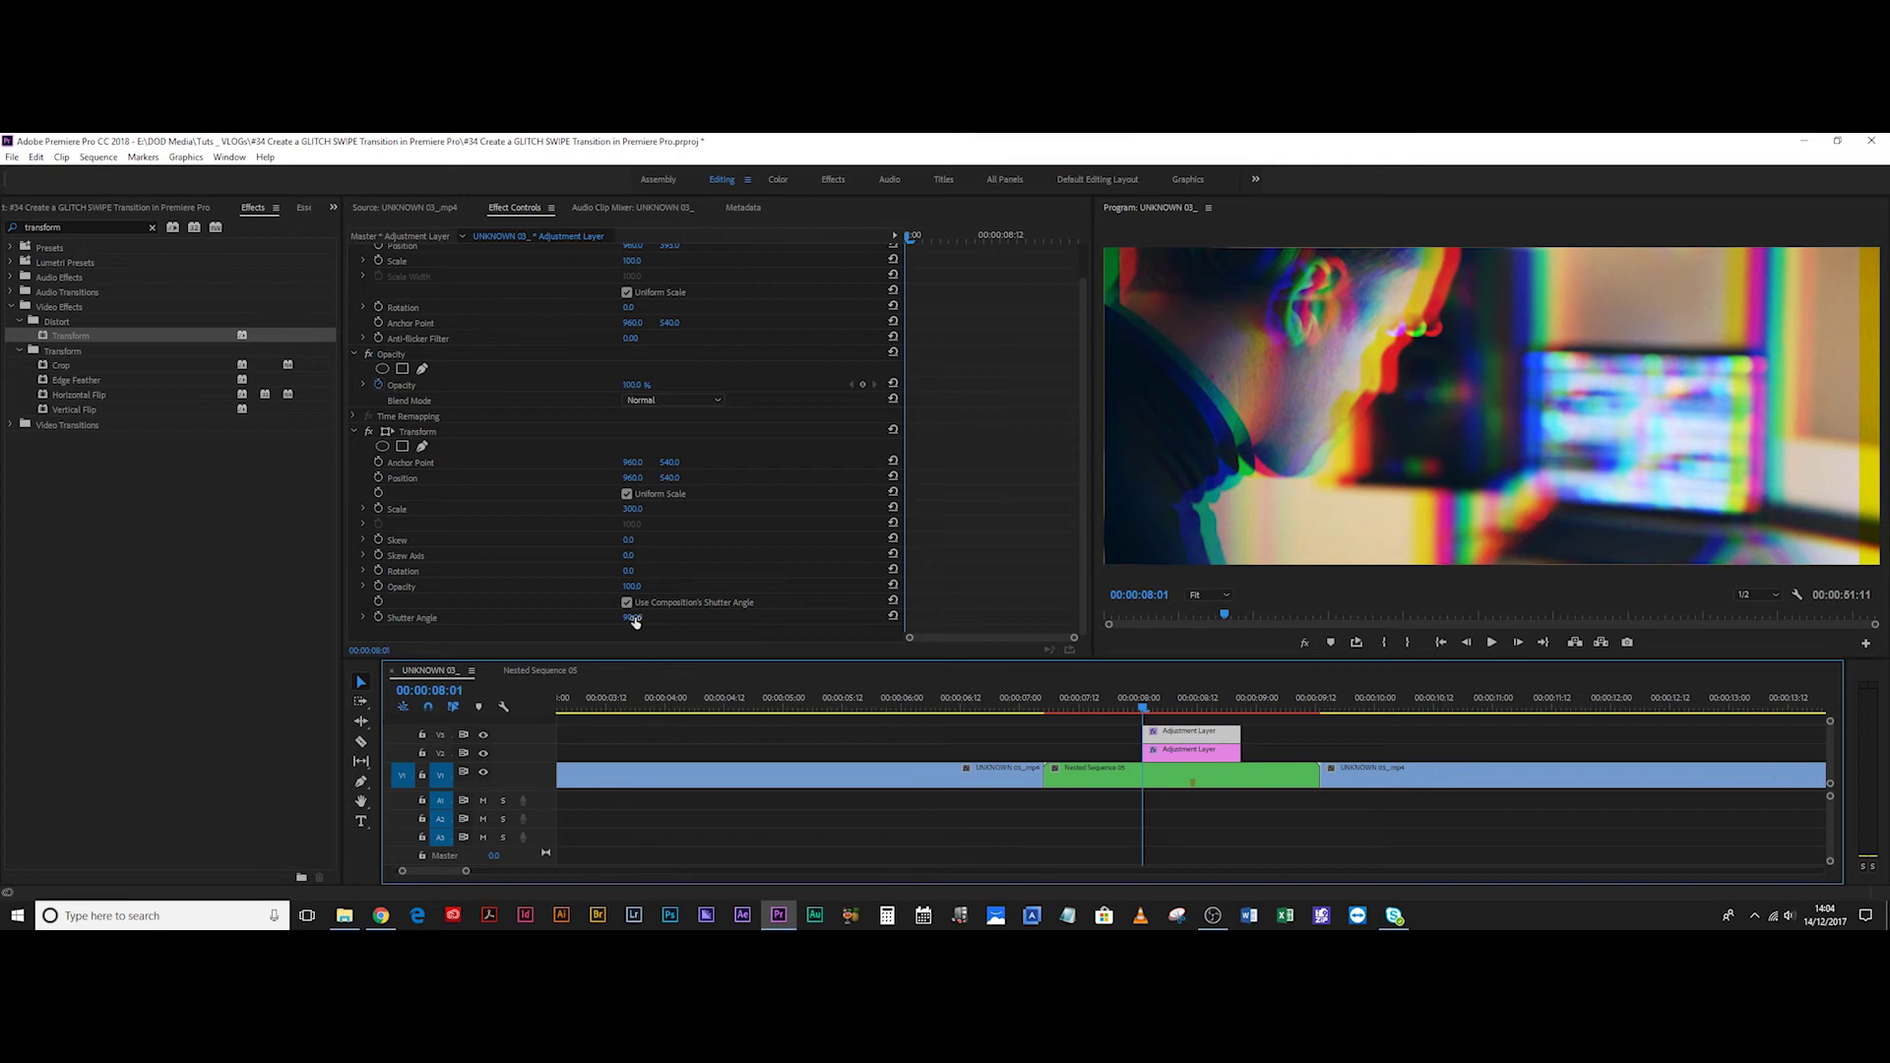
# Start Position keyframing at 08:01, then test Scale 249 and restore it to 300.
pyautogui.click(378, 479)
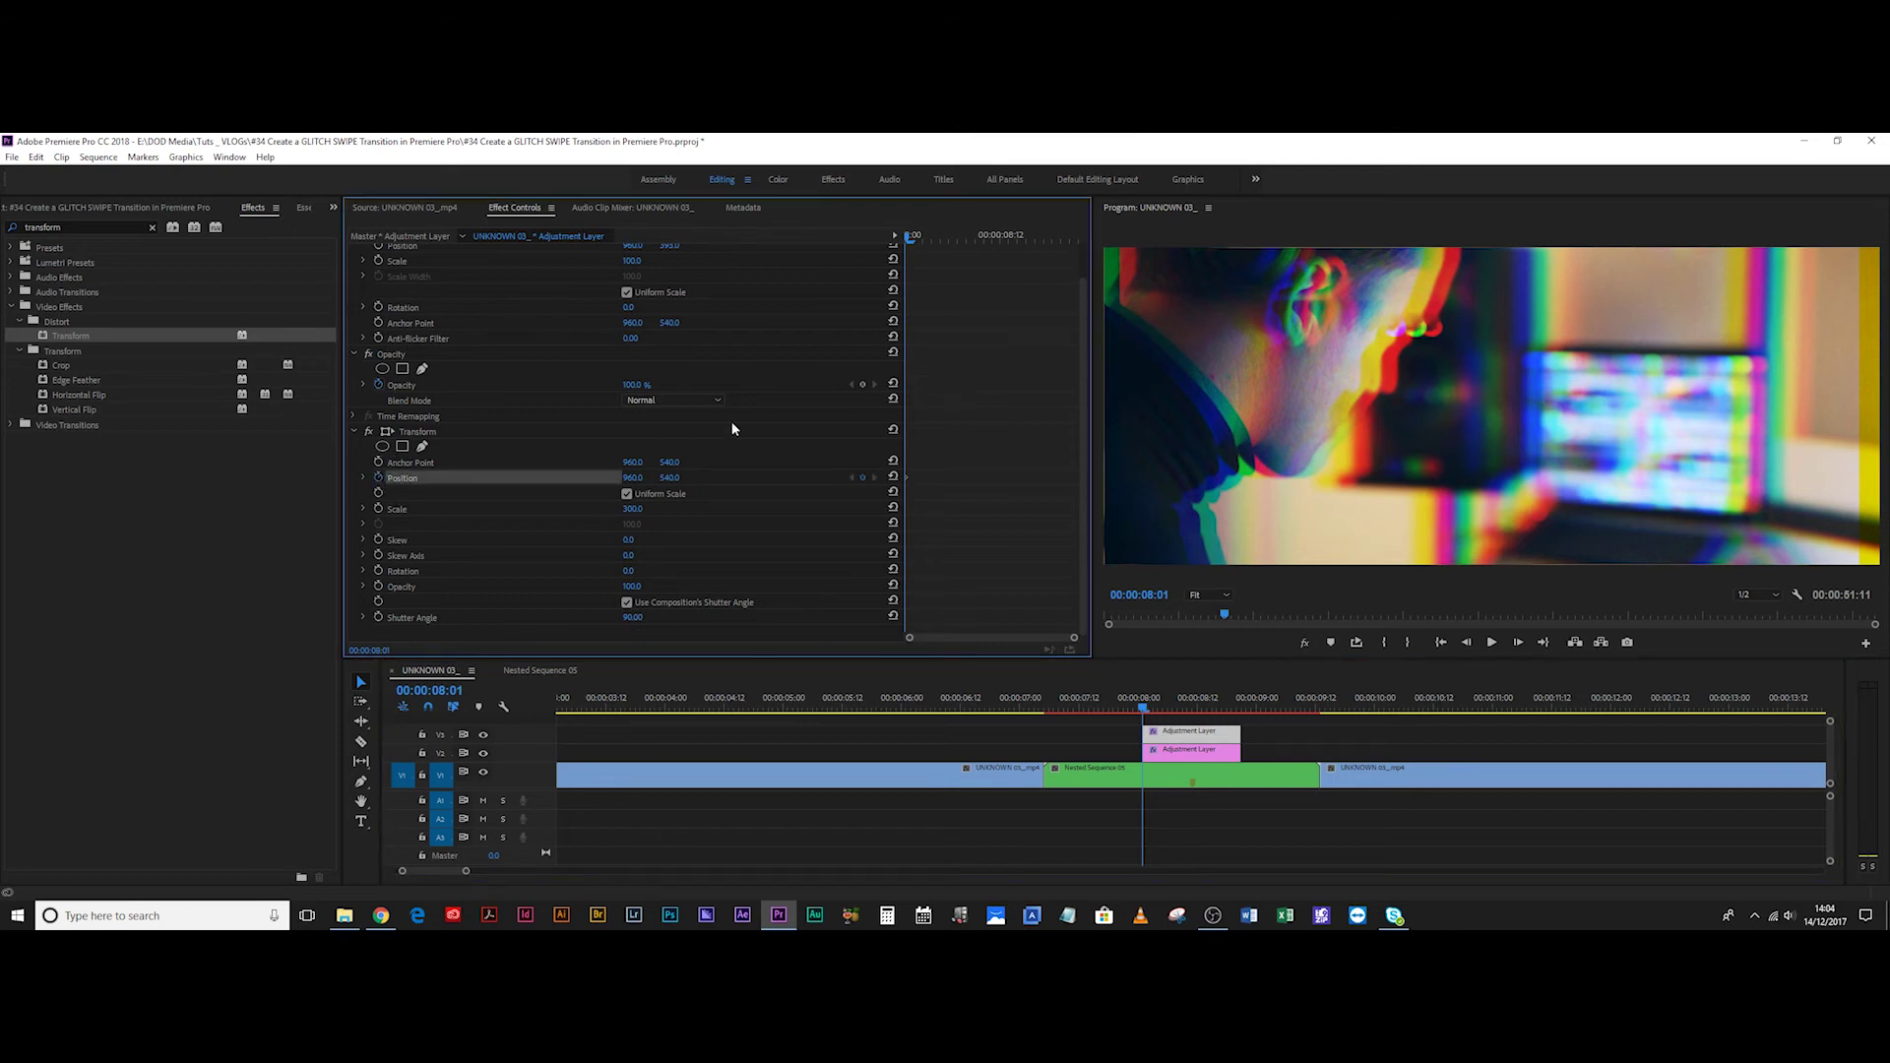
pyautogui.click(1241, 703)
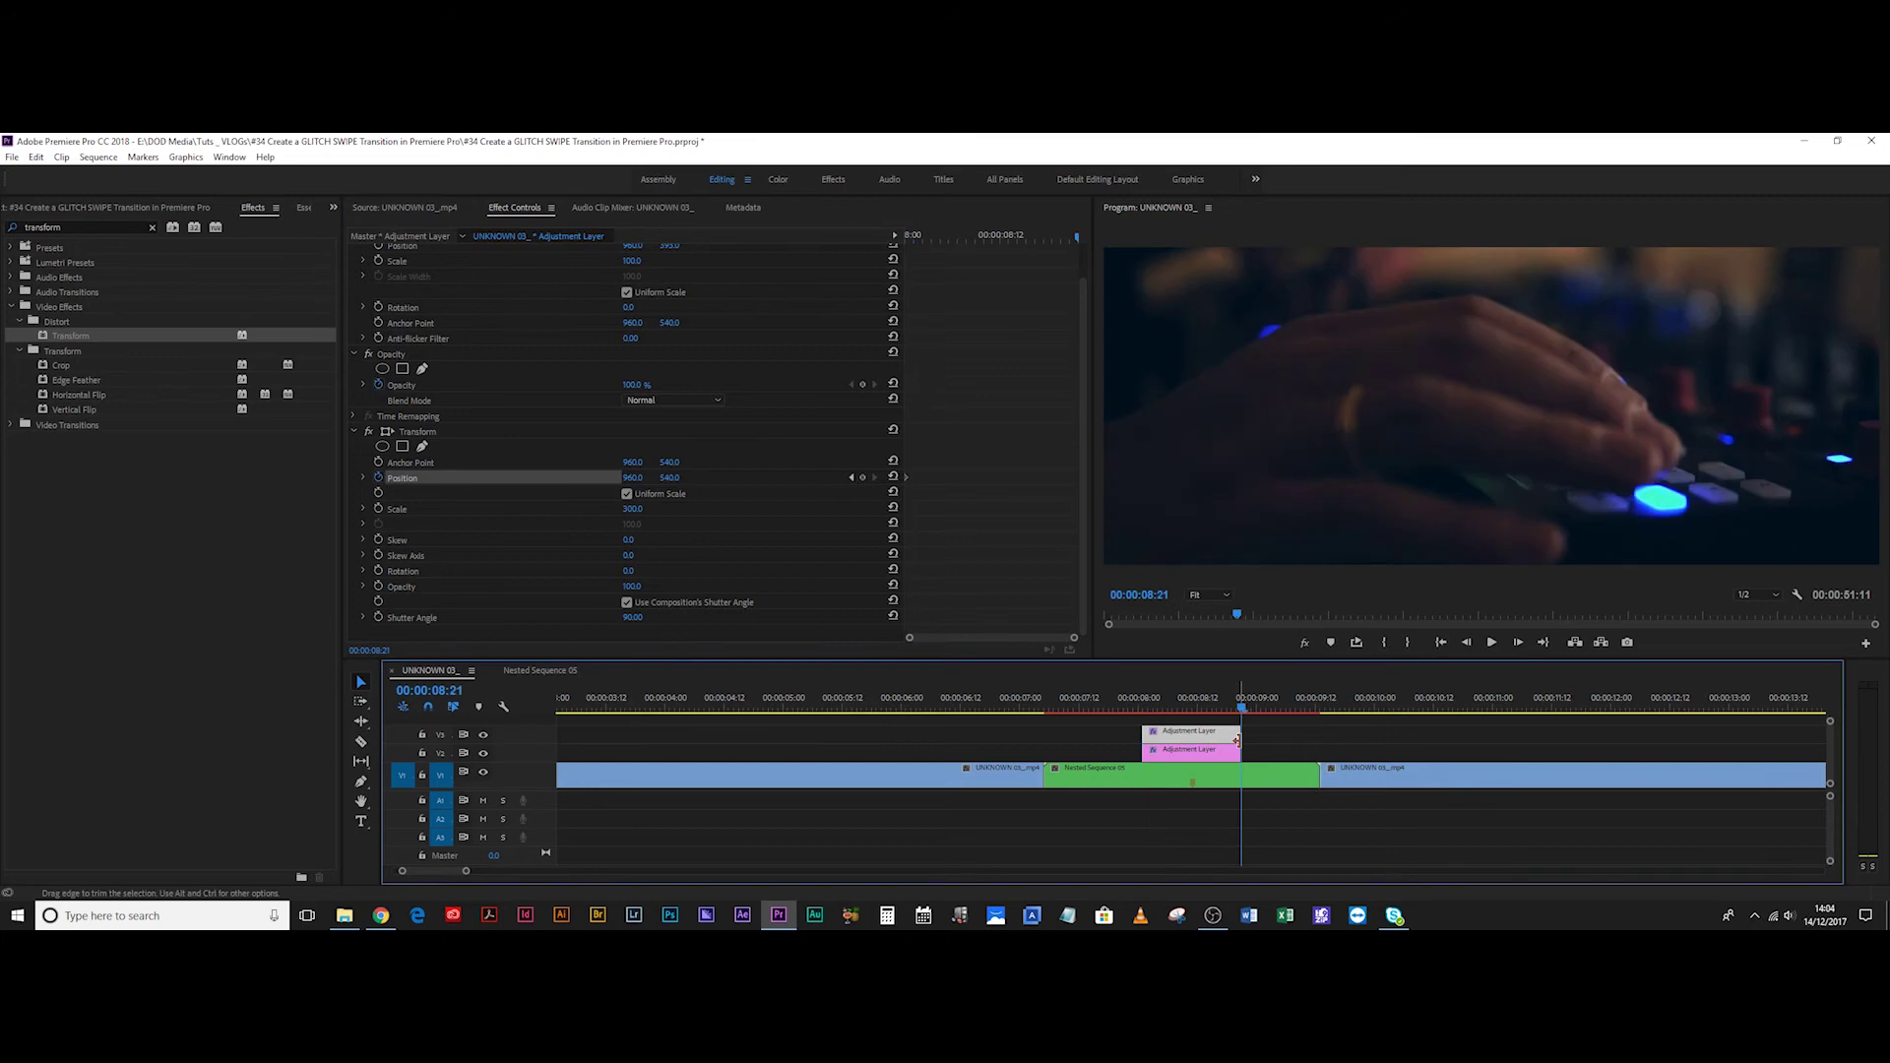
pyautogui.click(850, 477)
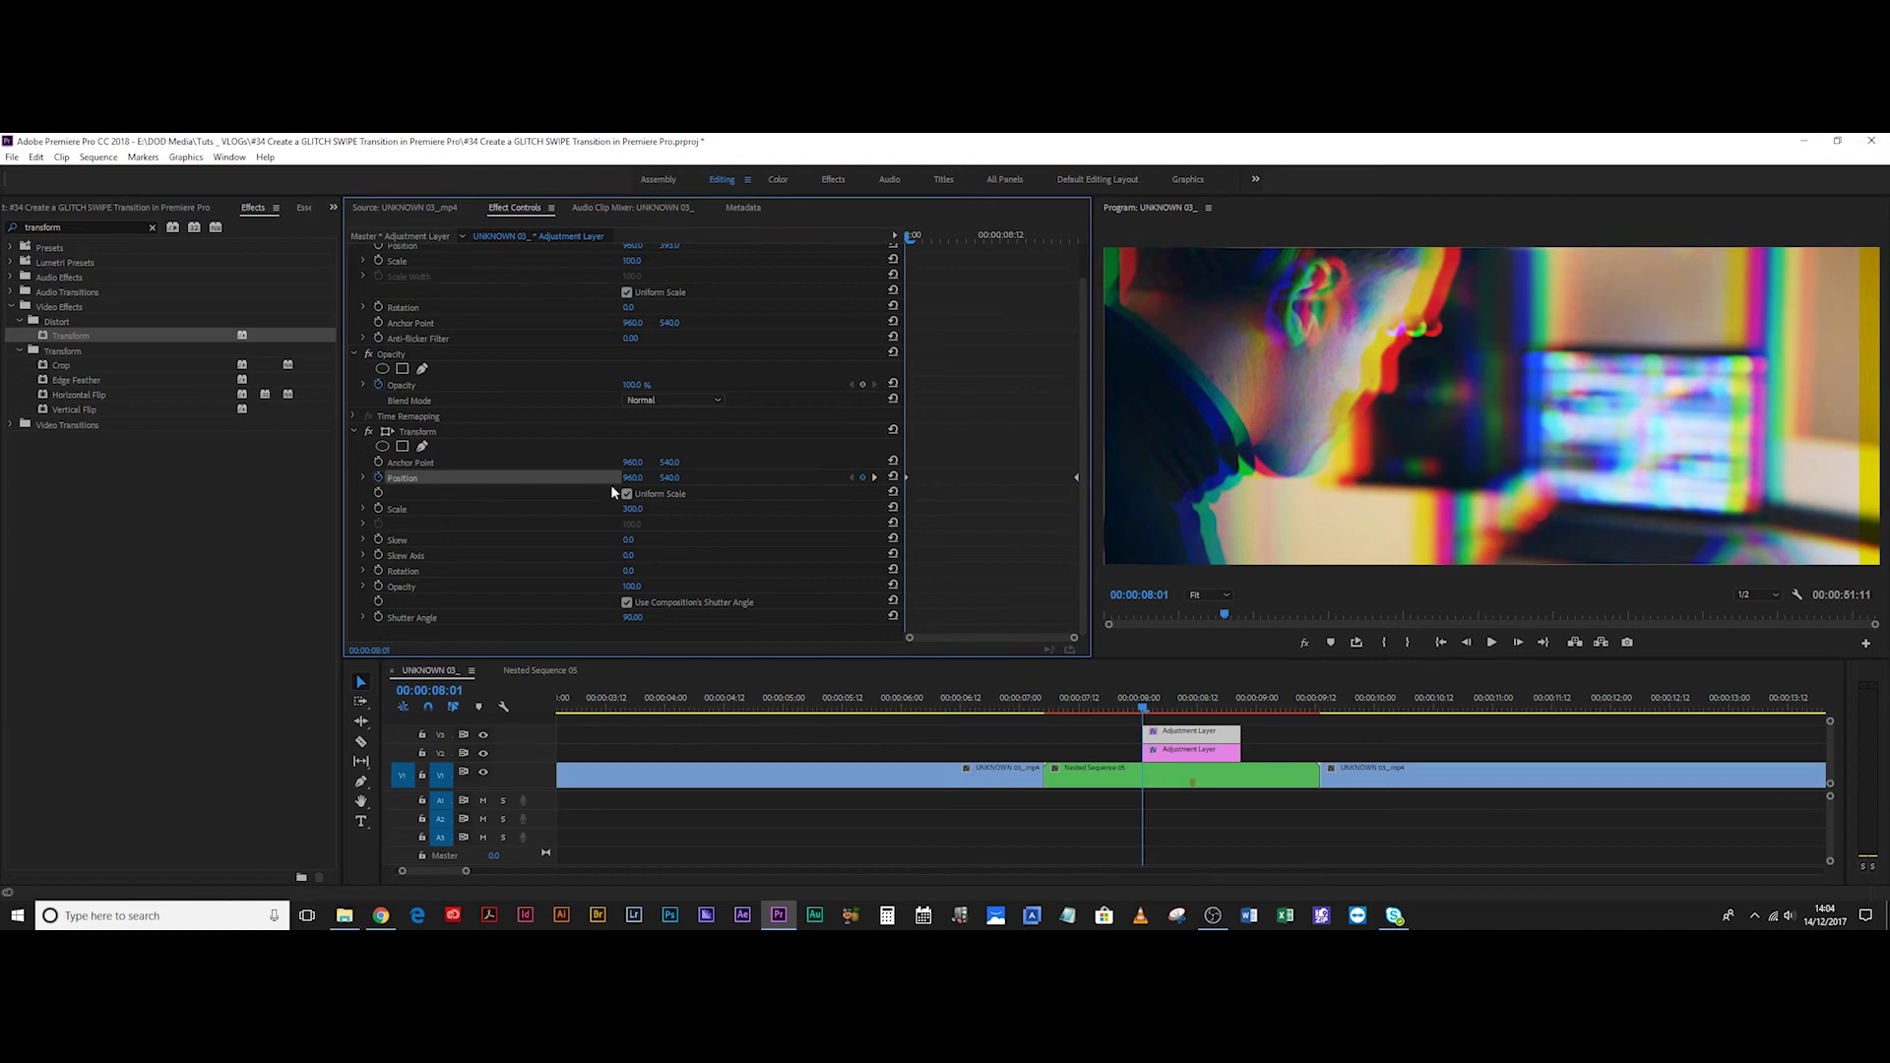
pyautogui.click(632, 509)
pyautogui.write('249')
pyautogui.press('Return')
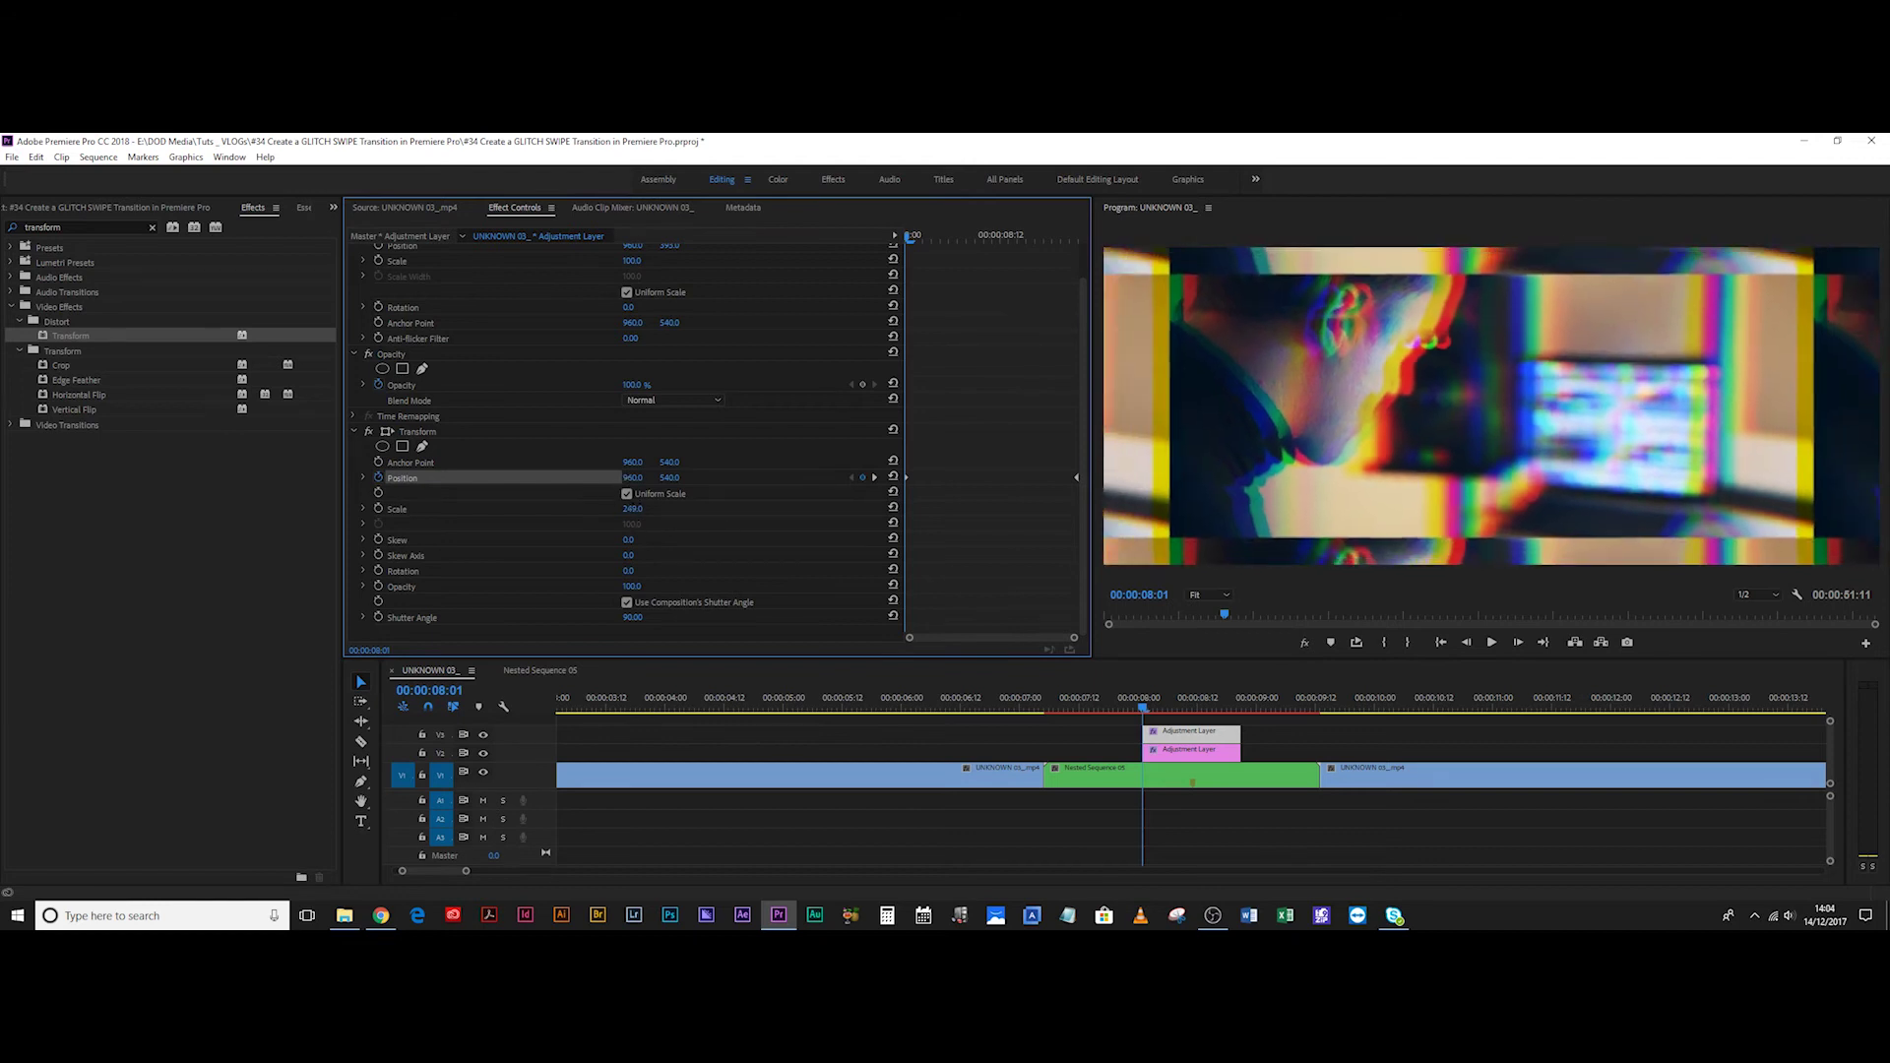
pyautogui.moveTo(632, 509); pyautogui.dragTo(575, 509)
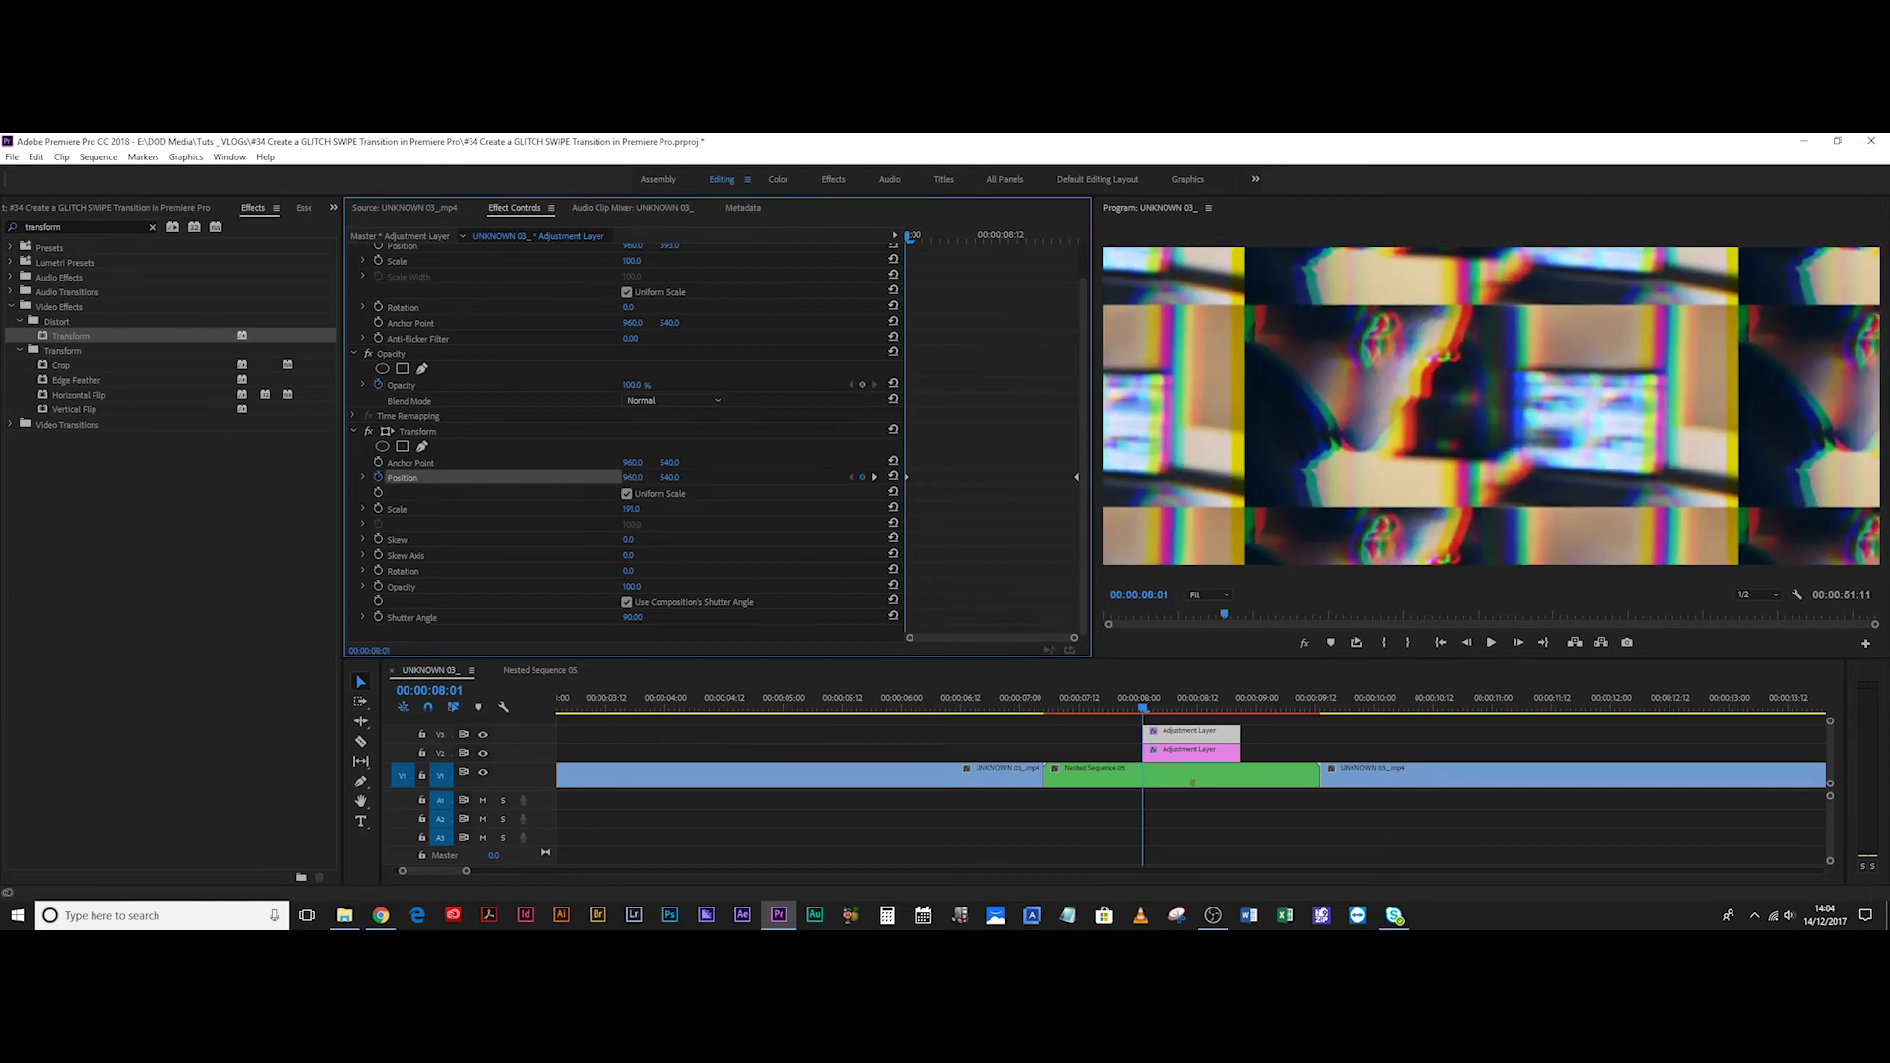
pyautogui.click(631, 509)
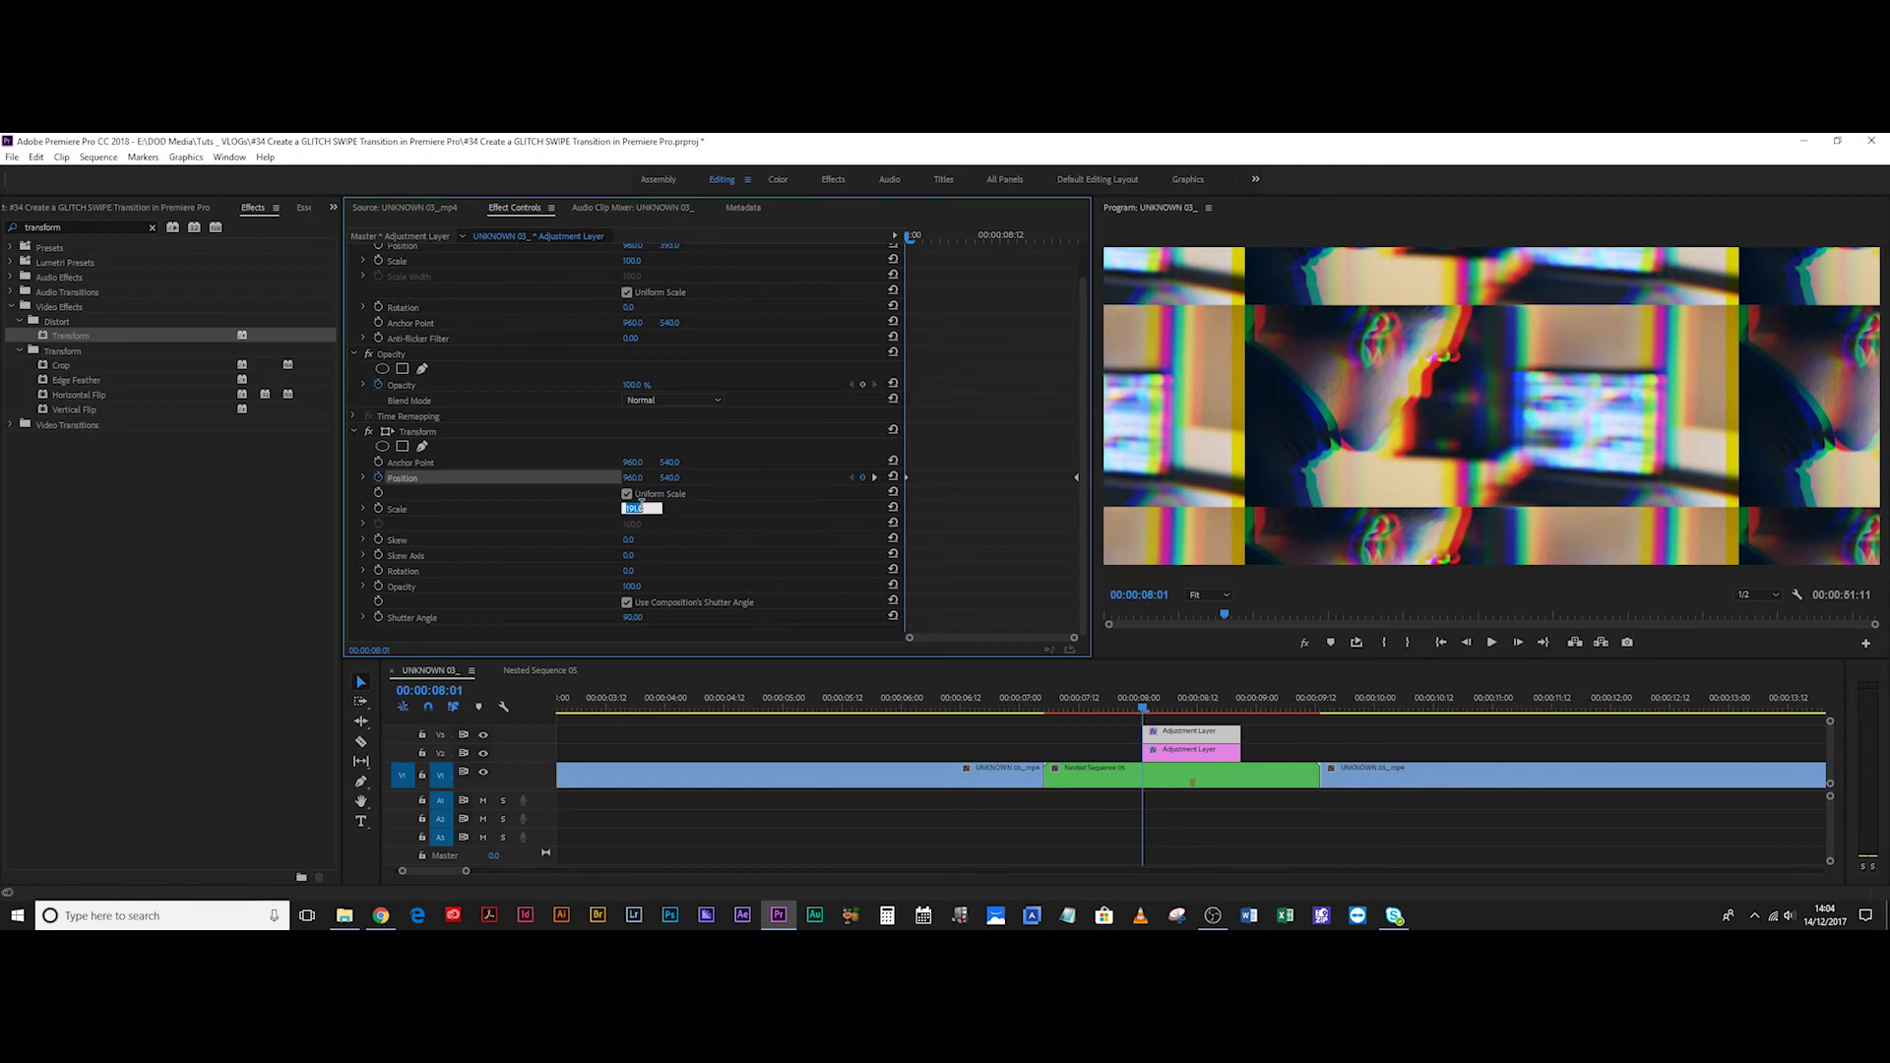
pyautogui.write('300')
pyautogui.press('Return')
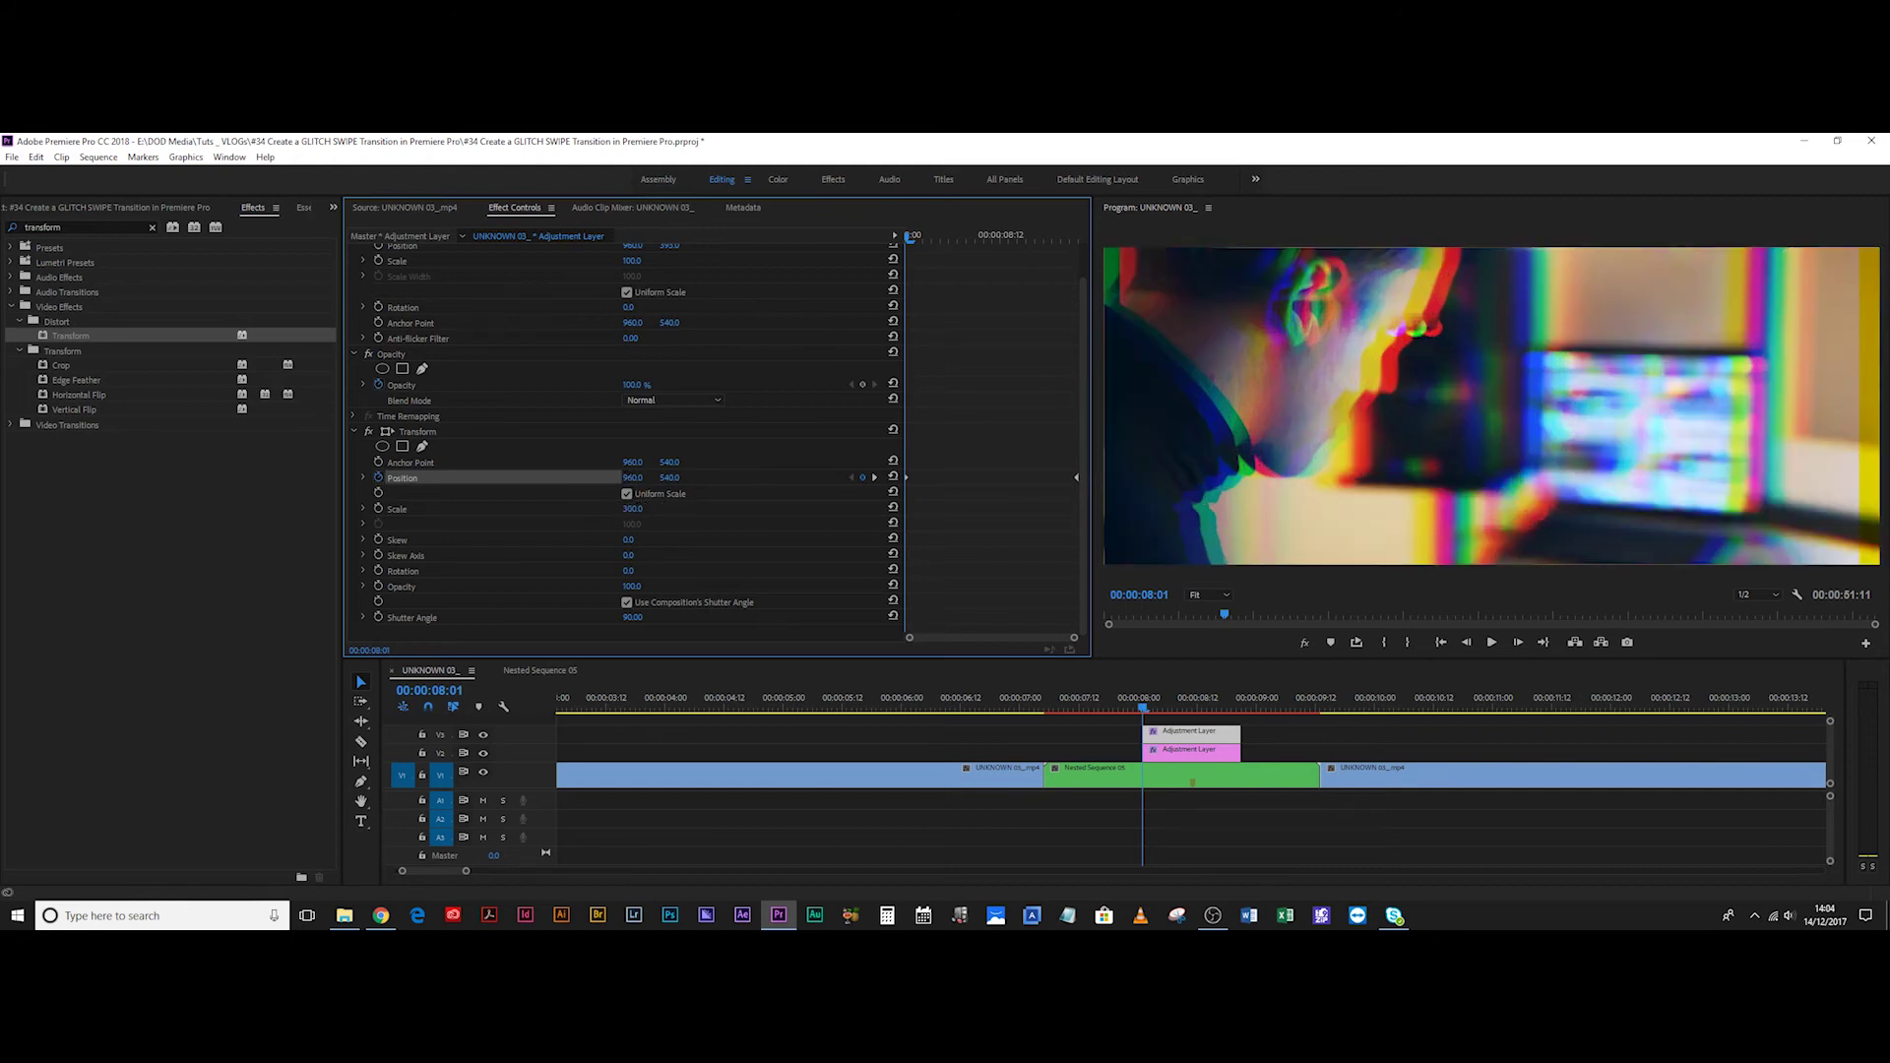
# Set the 08:01 Position X keyframe to 2880, pushing the image one frame-width right.
pyautogui.moveTo(632, 477); pyautogui.dragTo(967, 478)
pyautogui.click(637, 477)
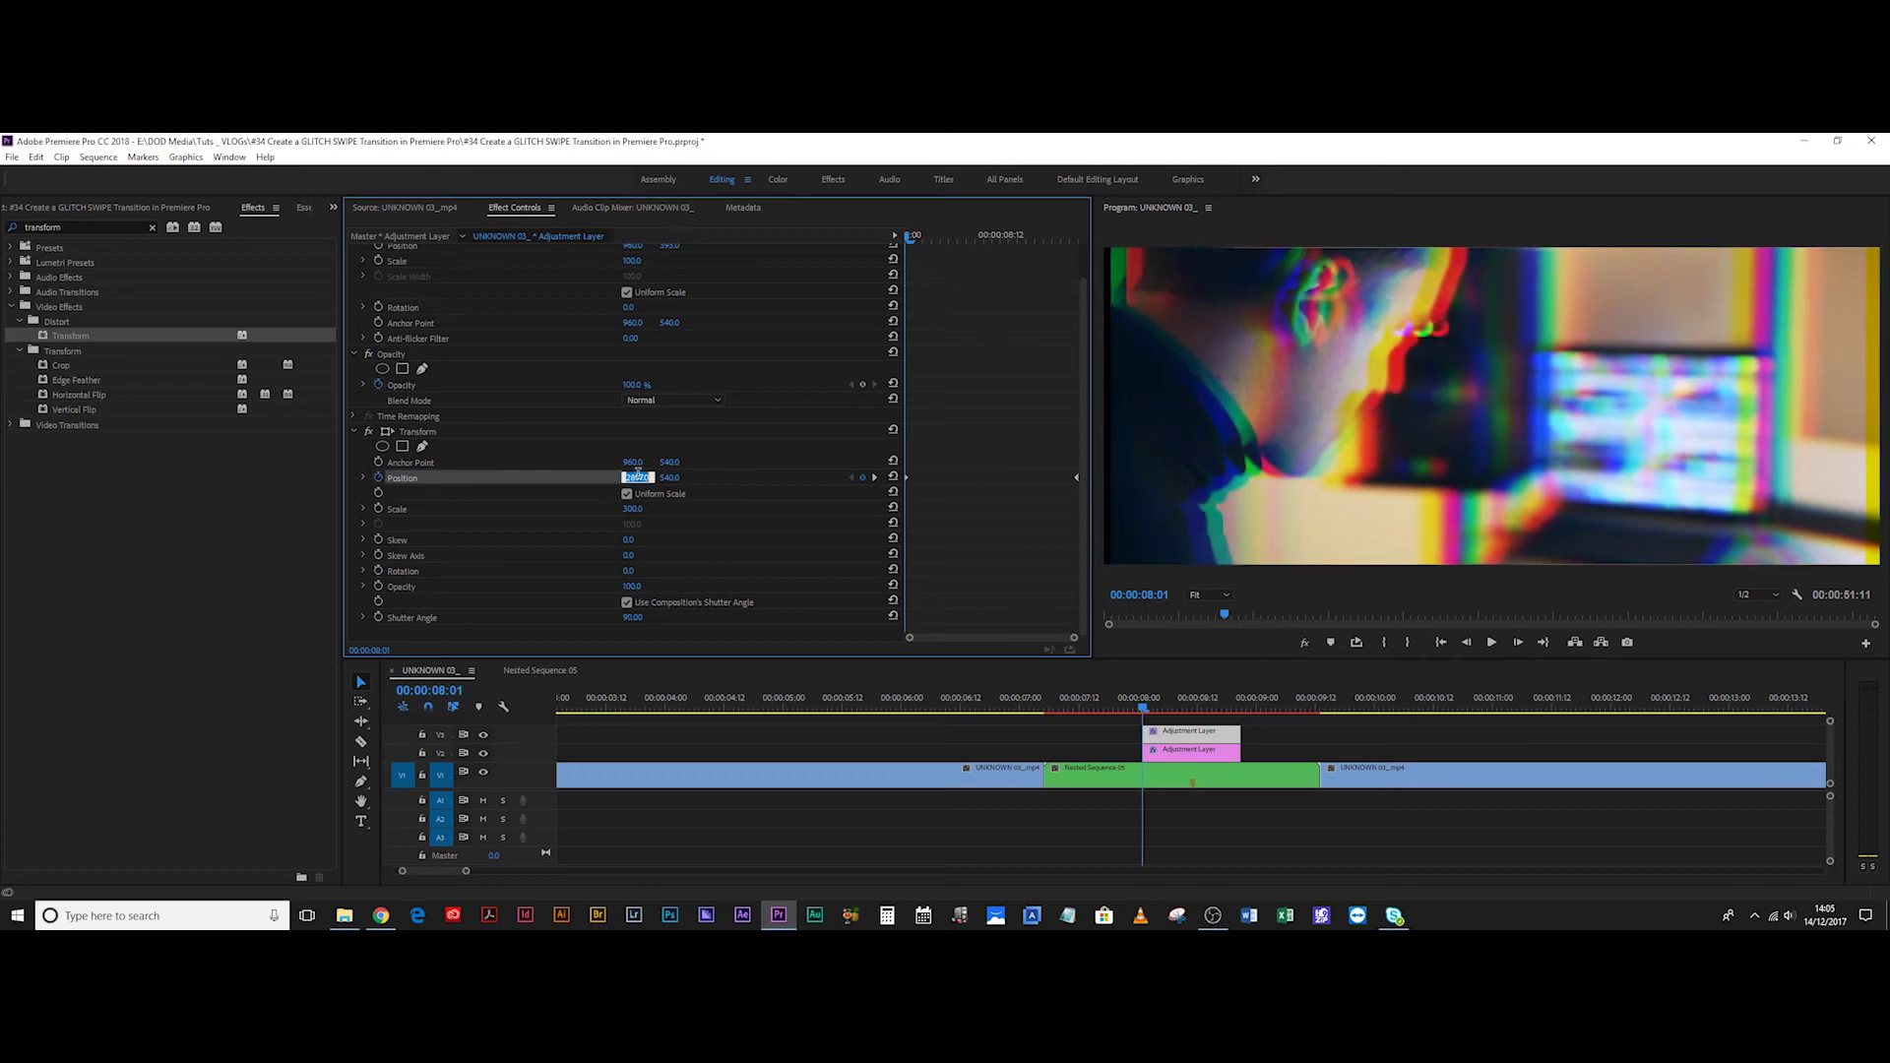
pyautogui.write('2887')
pyautogui.press('Return')
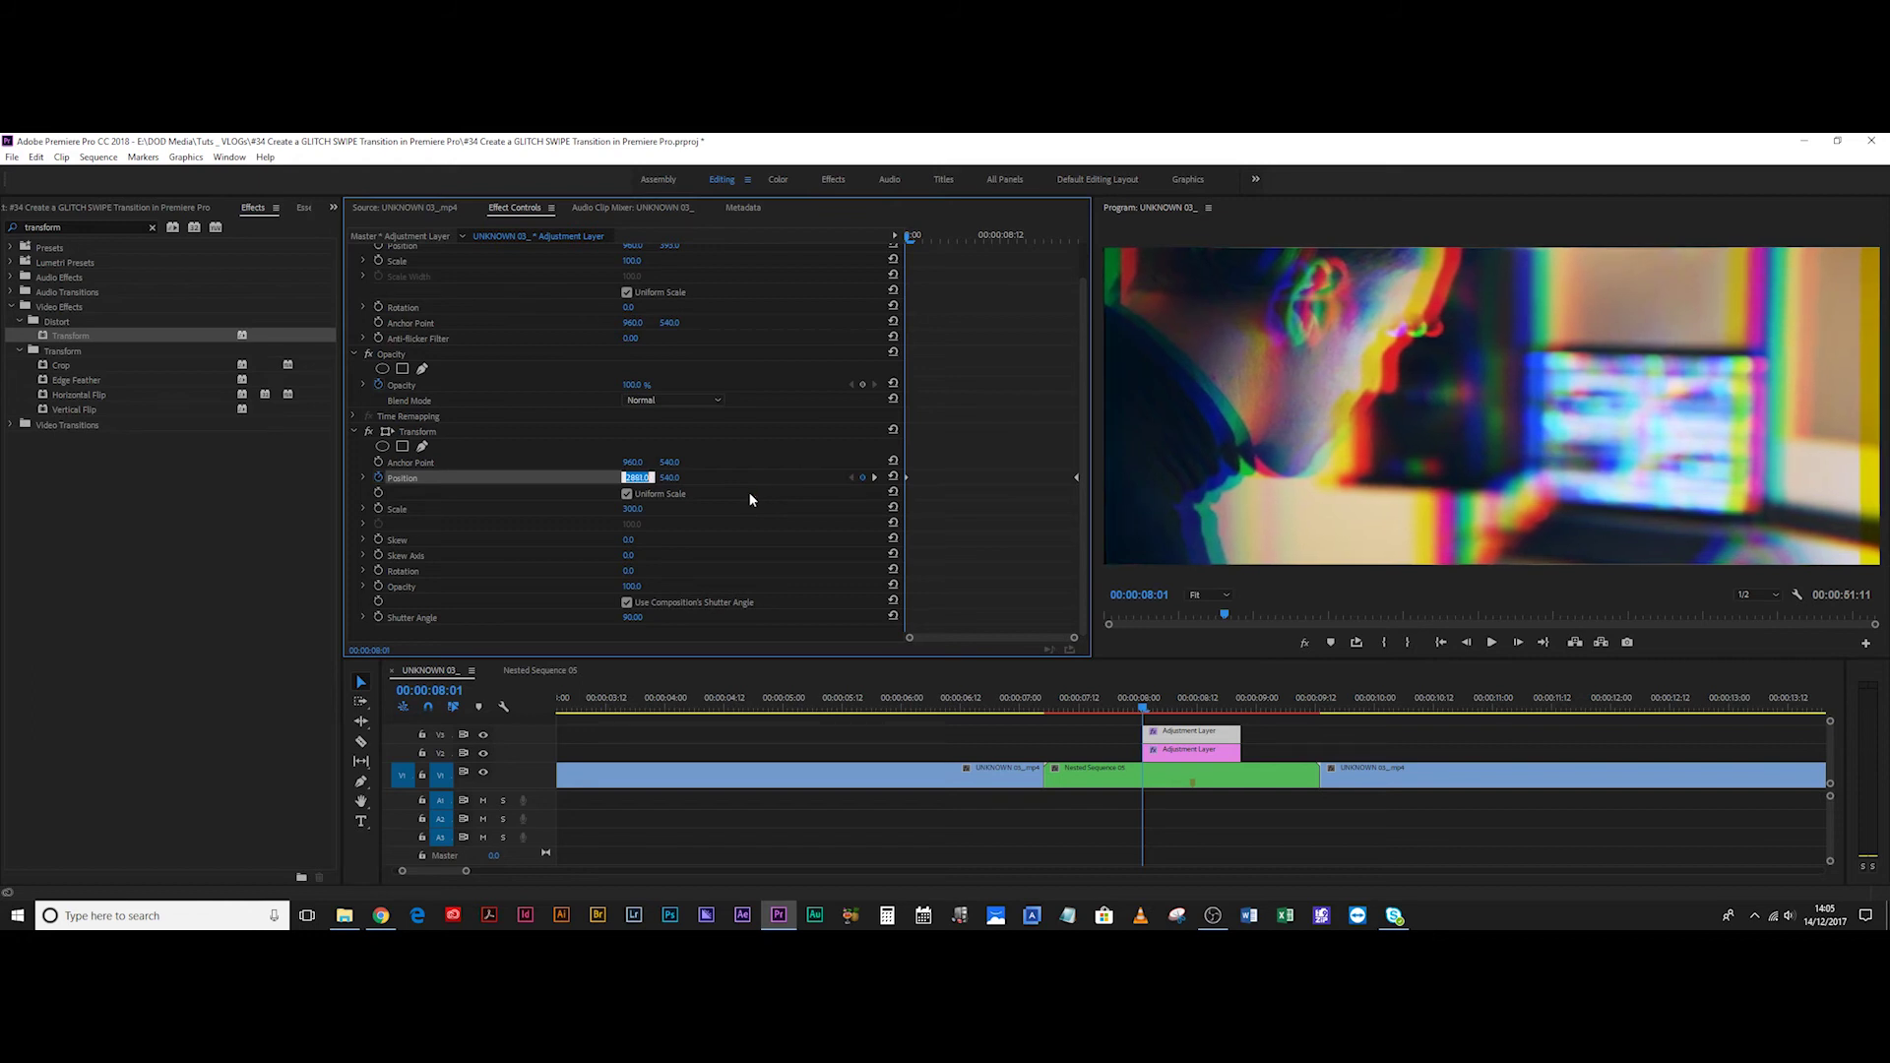
pyautogui.write('2880')
pyautogui.press('Return')
pyautogui.write('2879')
pyautogui.press('Return')
pyautogui.press('Up')
# Add a Position keyframe at 08:20 with X set to -960.
pyautogui.click(875, 478)
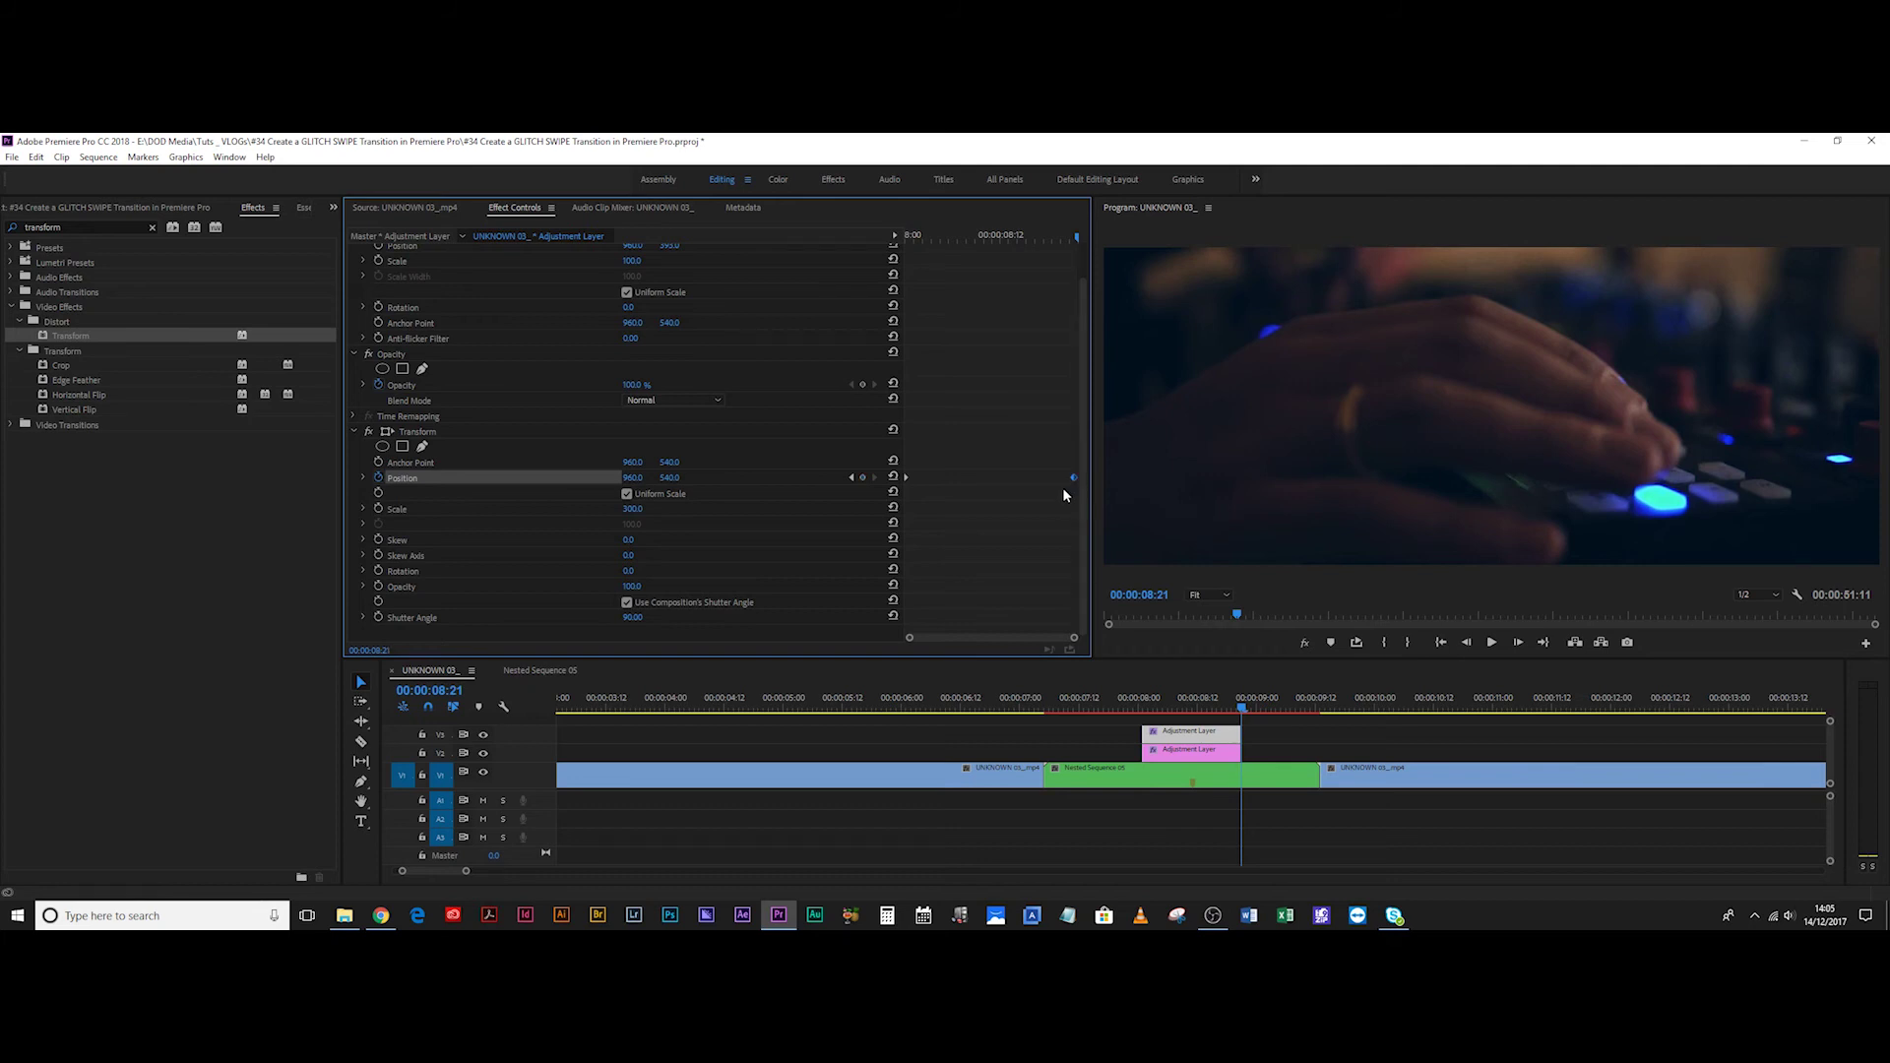
pyautogui.click(848, 477)
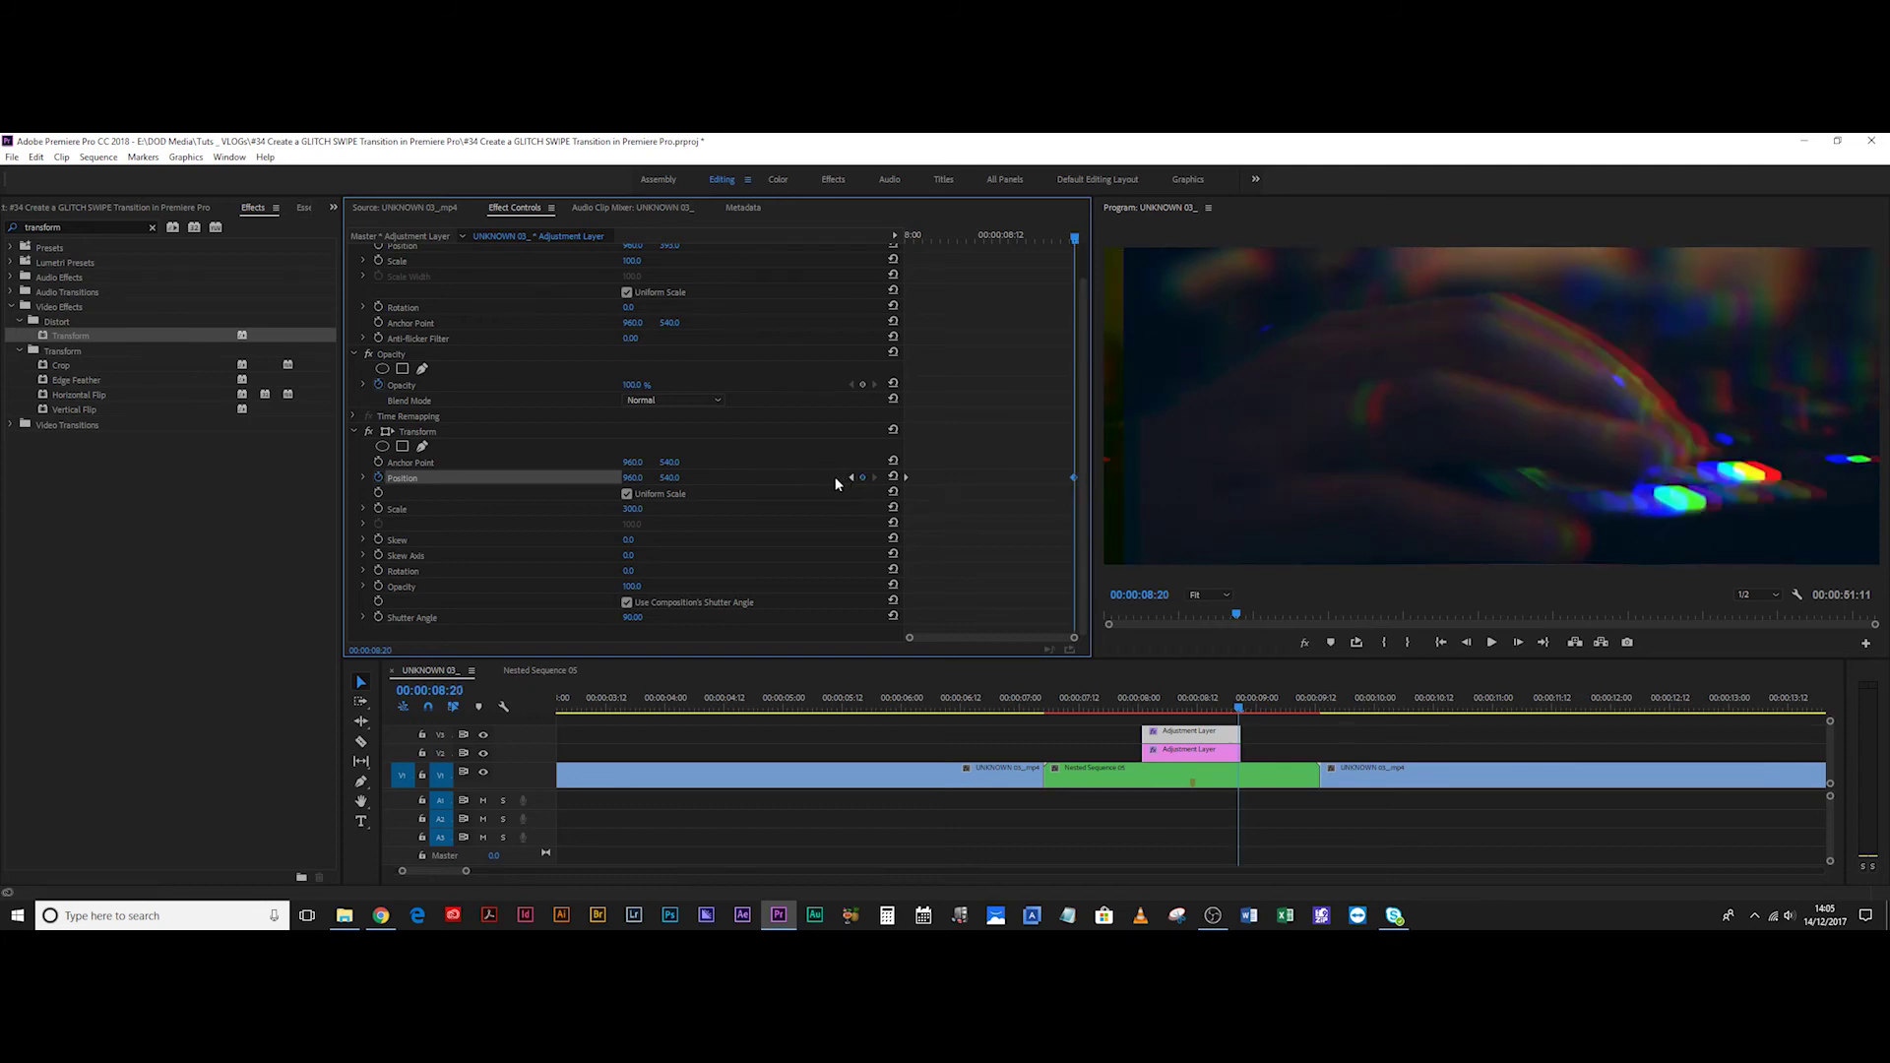
pyautogui.moveTo(632, 478); pyautogui.dragTo(325, 477)
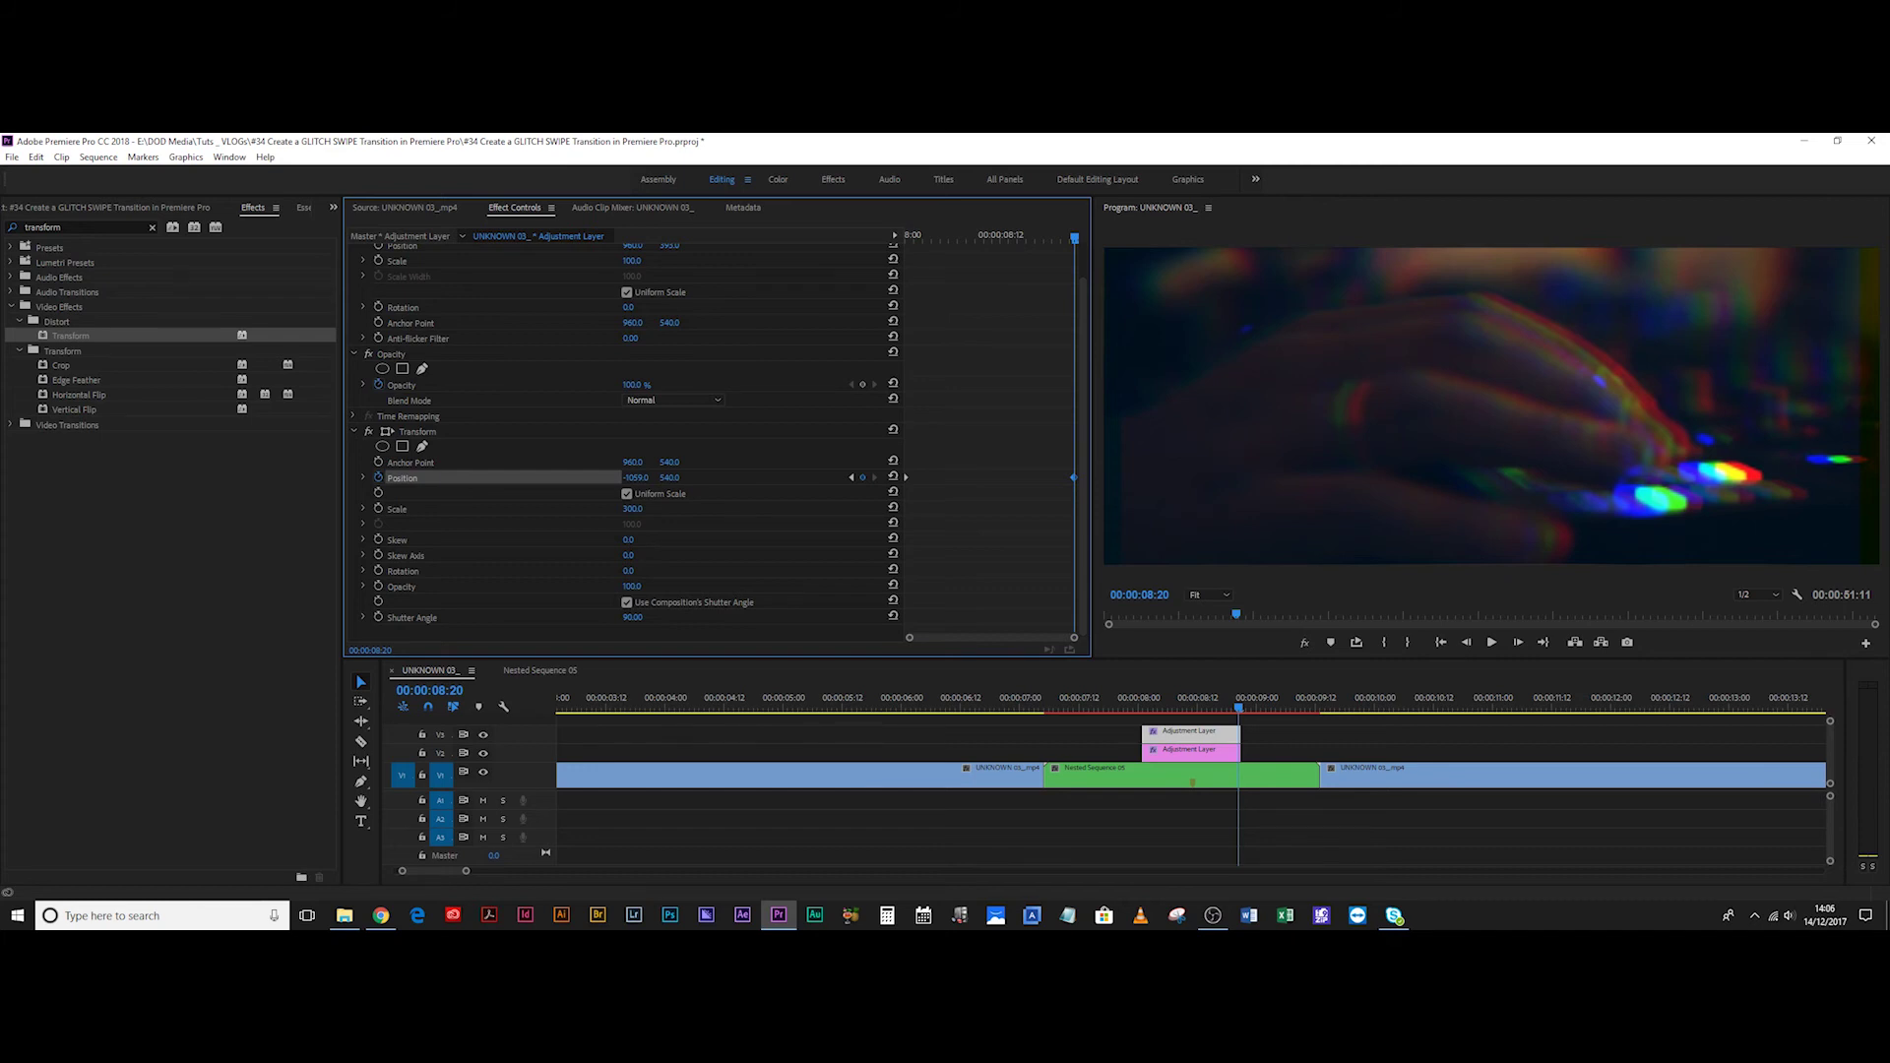
# Preview the swipe and turn off Use Composition's Shutter Angle.
pyautogui.moveTo(1074, 238); pyautogui.dragTo(907, 238)
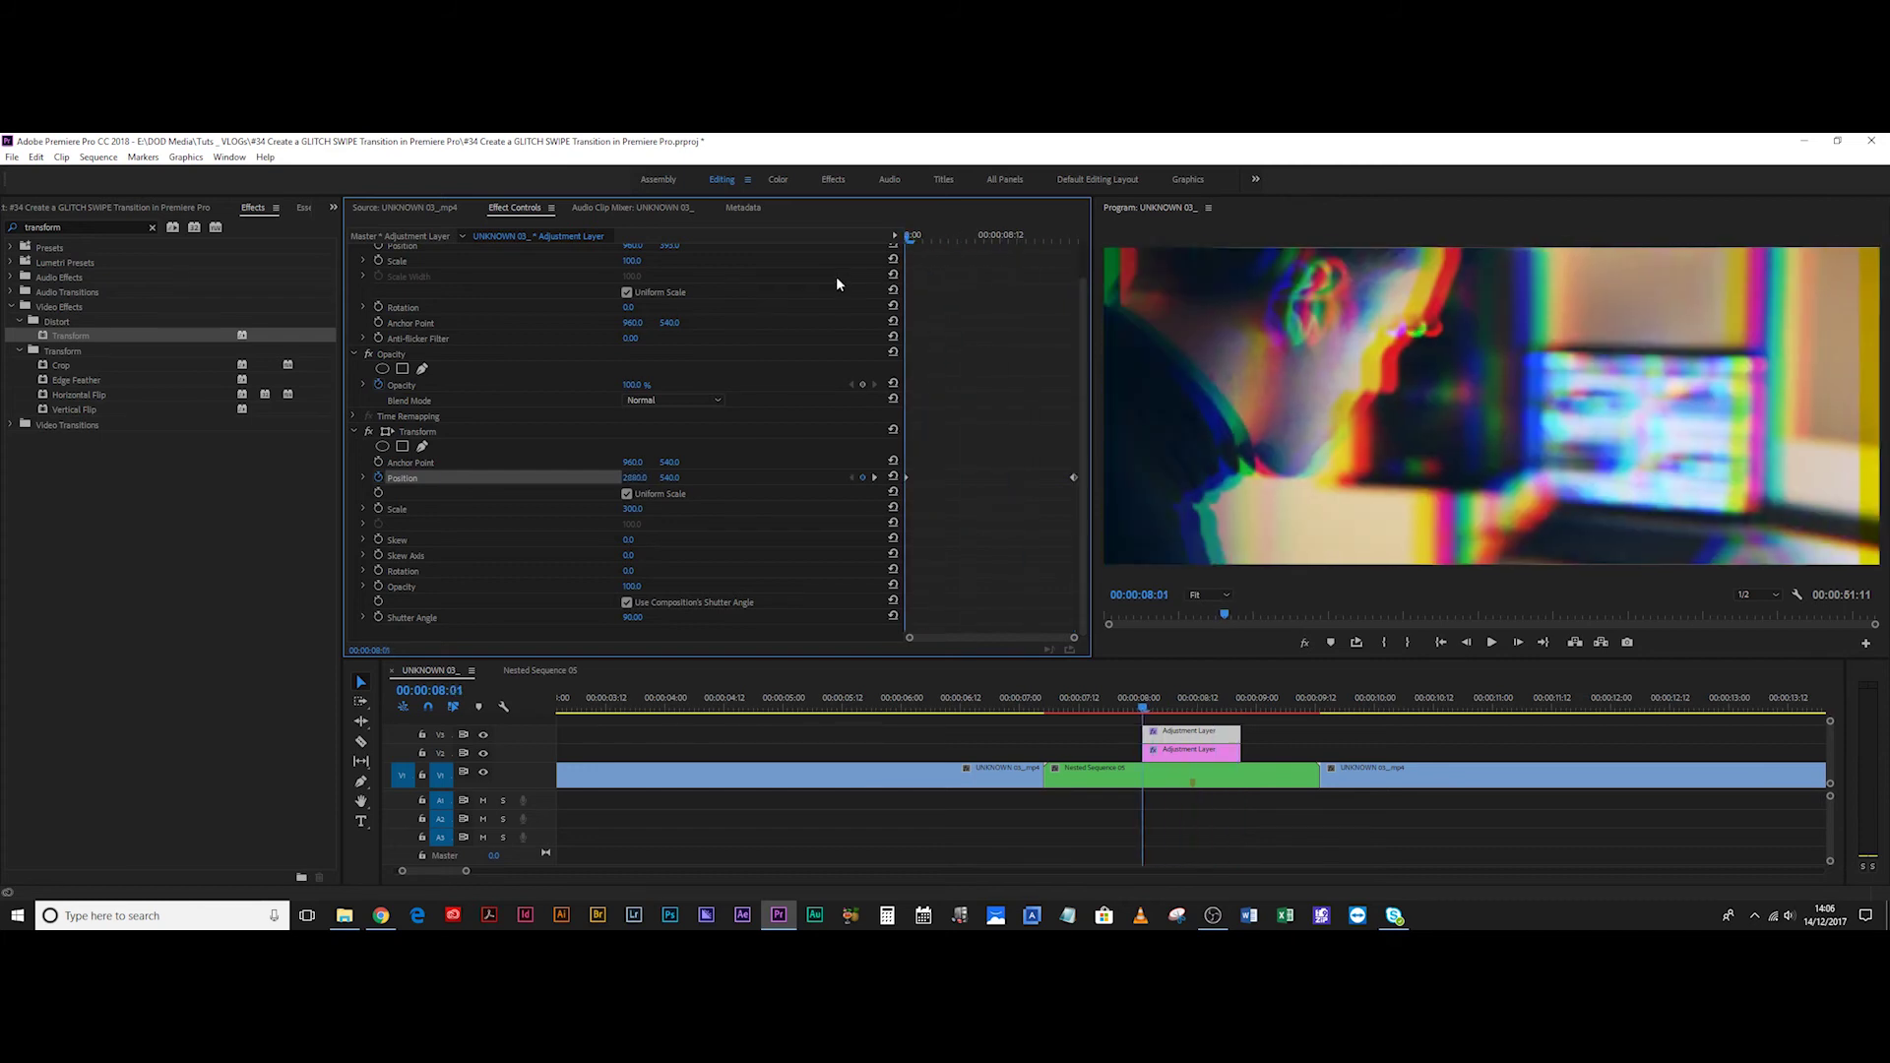
pyautogui.press('space')
pyautogui.click(1112, 703)
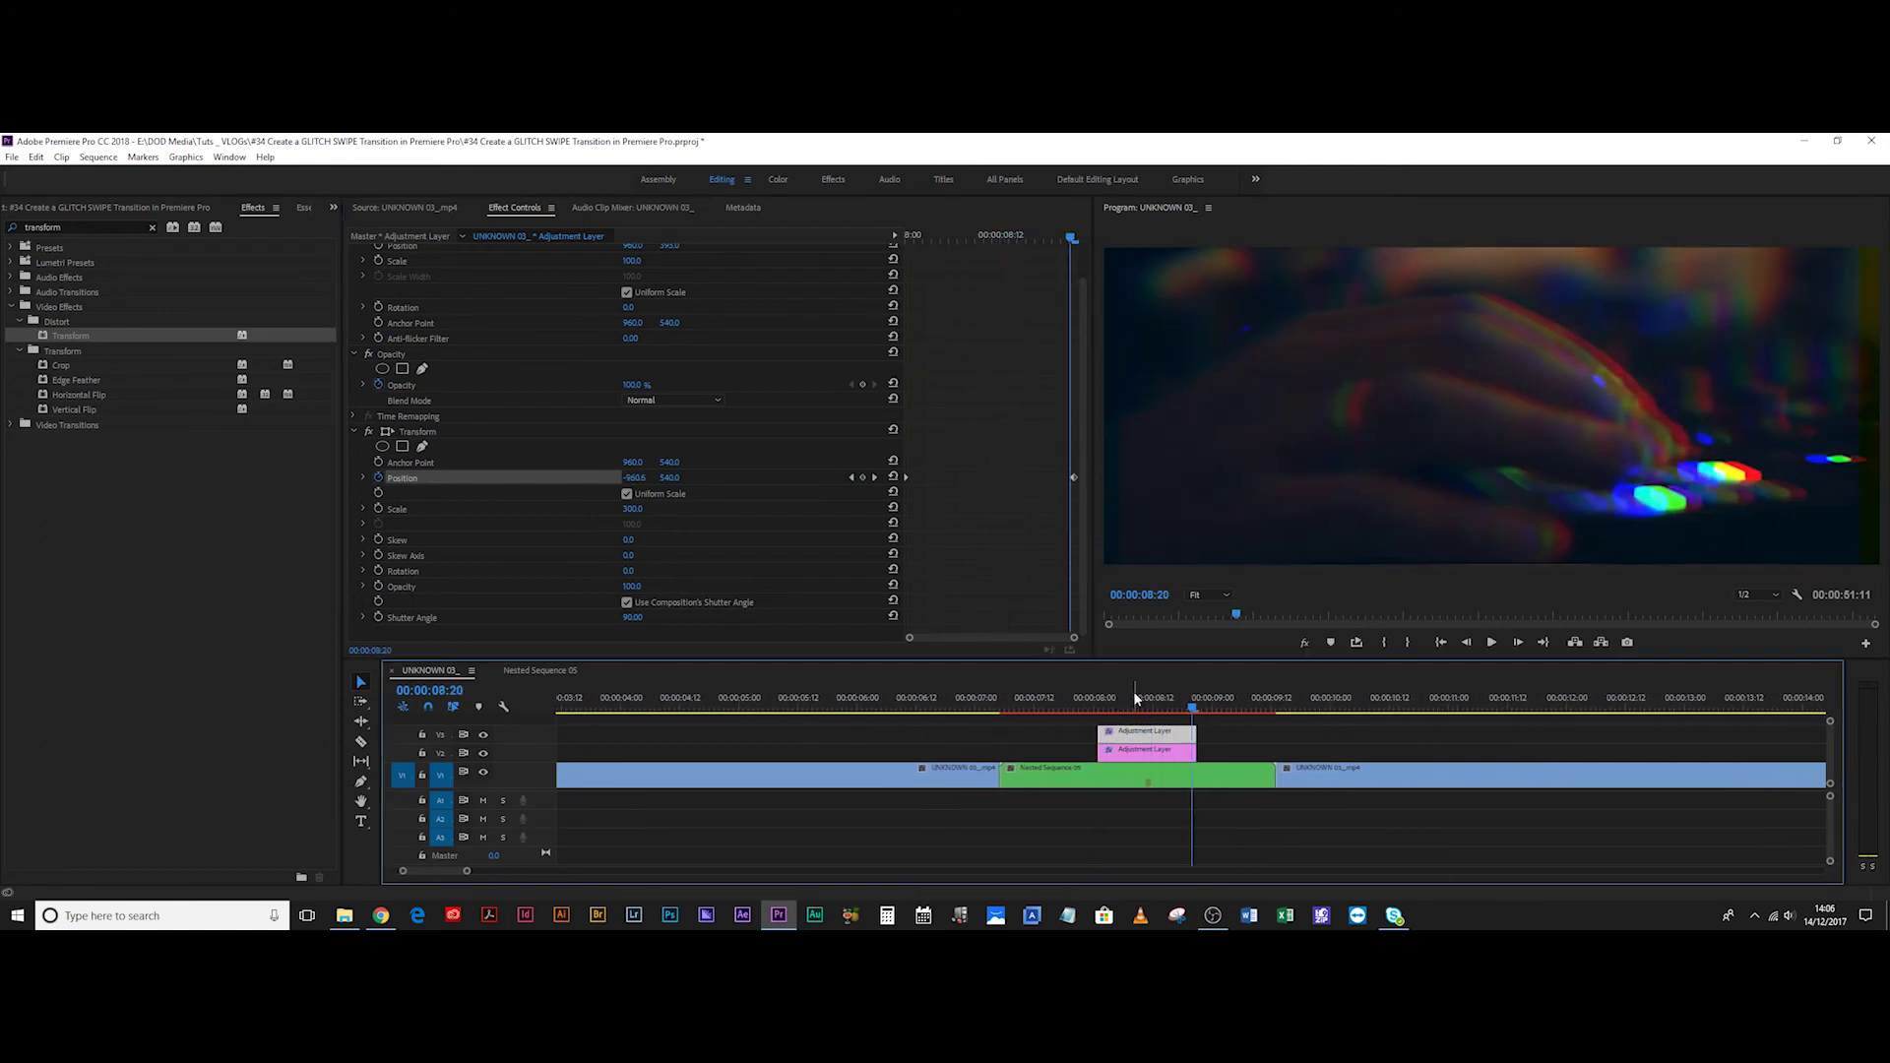
pyautogui.click(1142, 703)
pyautogui.moveTo(1142, 706); pyautogui.dragTo(1148, 707)
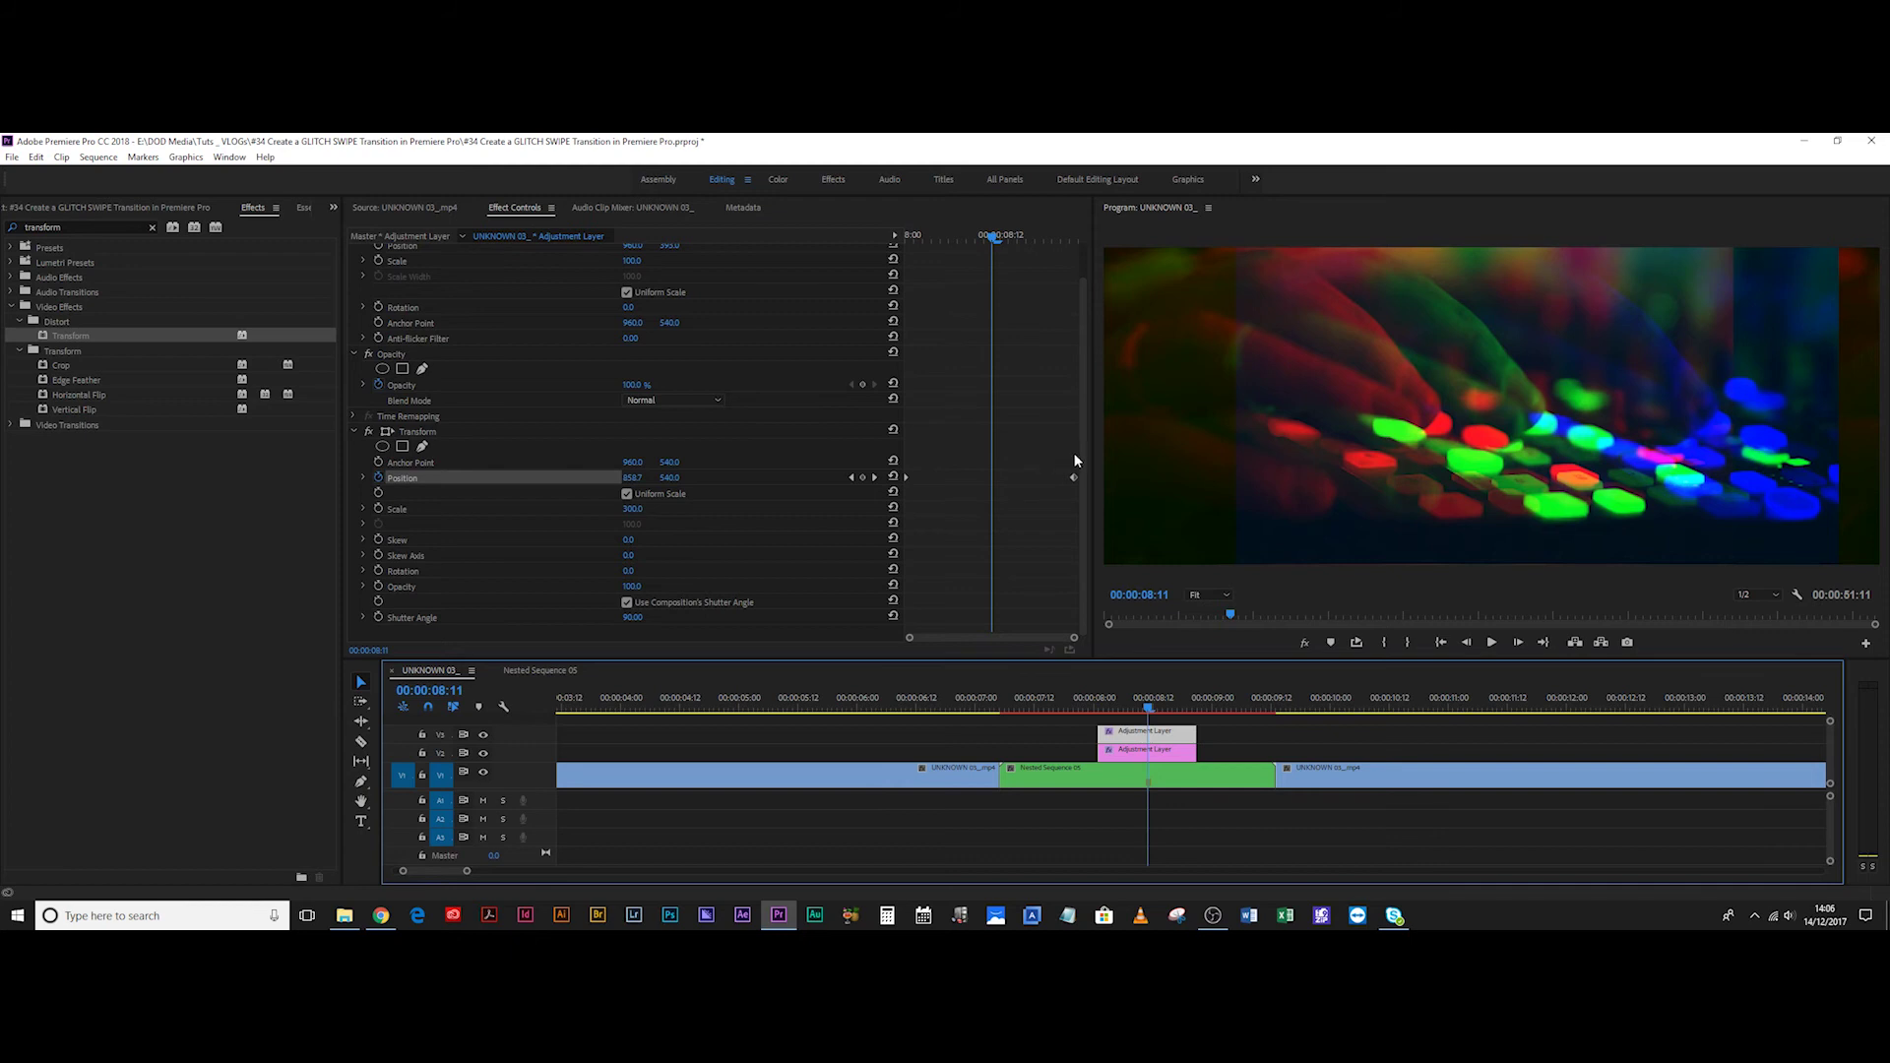
pyautogui.click(627, 602)
# Raise the Transform anchor point's Y value, preview the swipe, and select both Position keyframes.
pyautogui.click(627, 602)
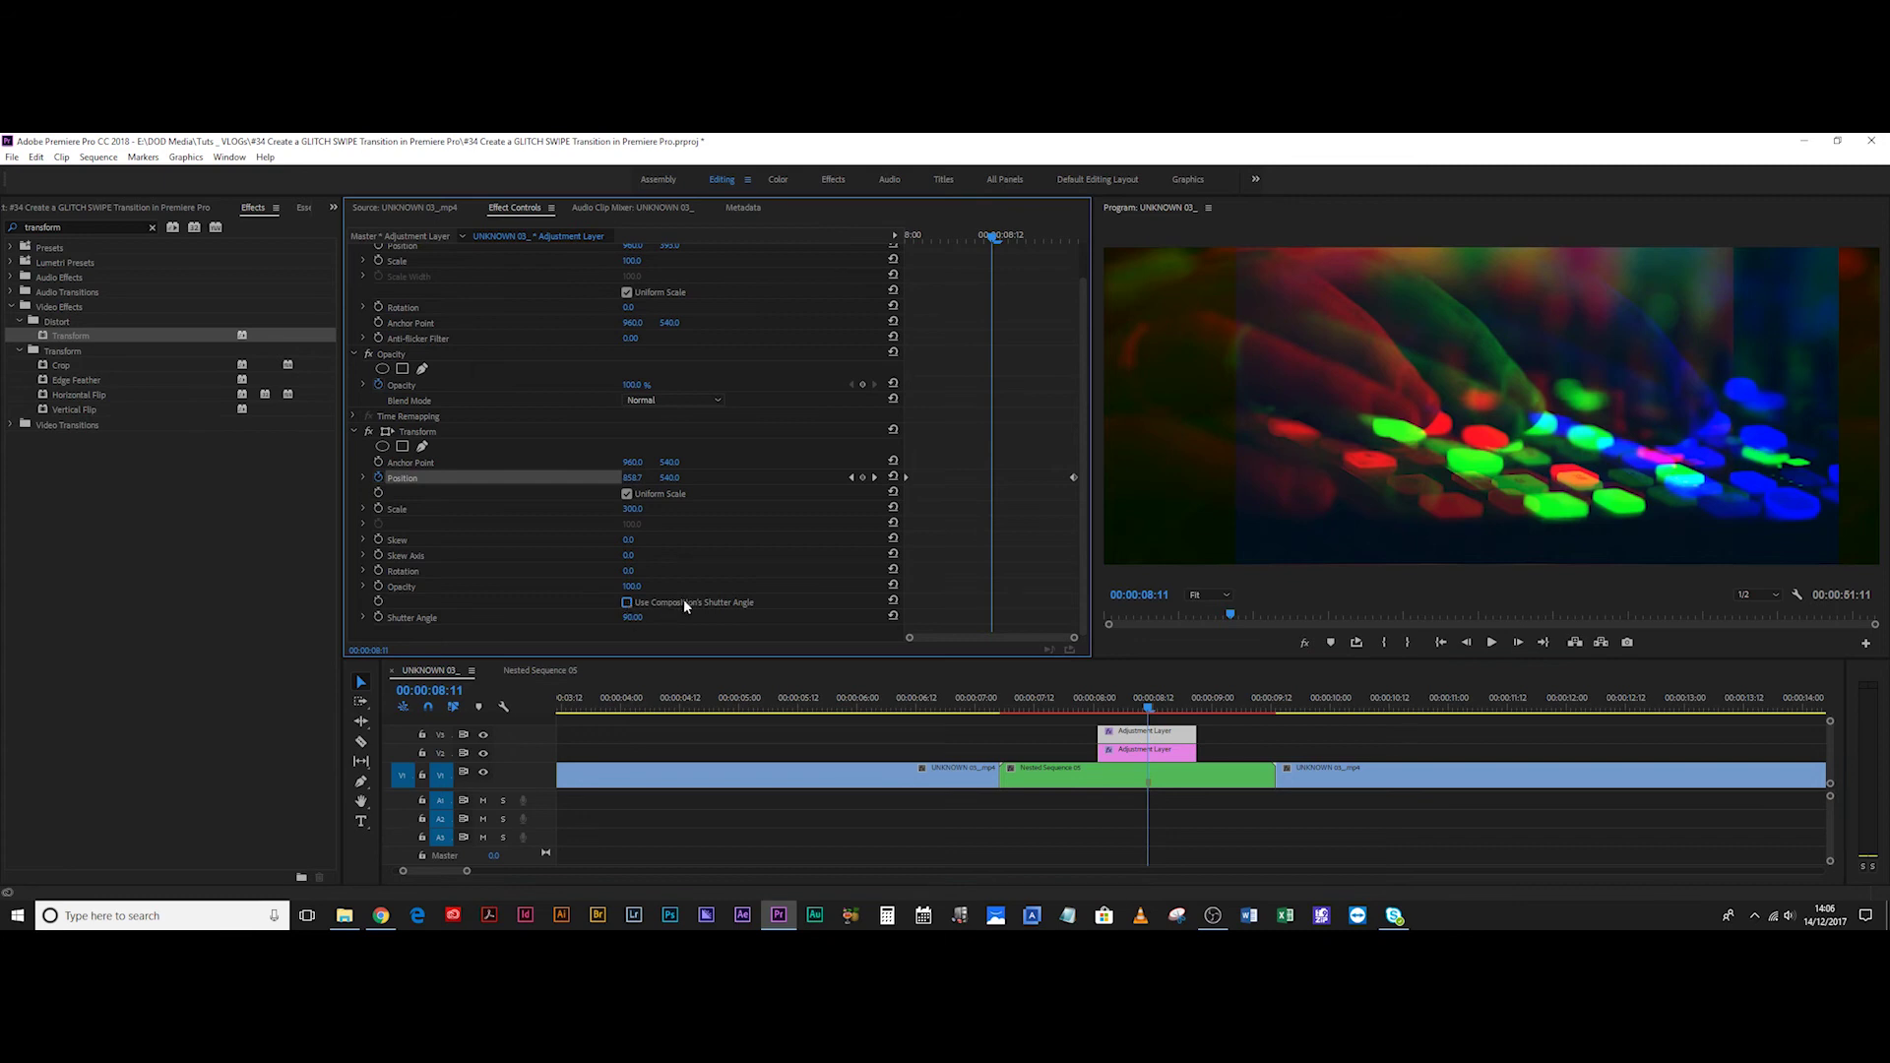
pyautogui.moveTo(989, 236)
pyautogui.mouseDown()
pyautogui.moveTo(923, 264)
pyautogui.moveTo(998, 262)
pyautogui.mouseUp()
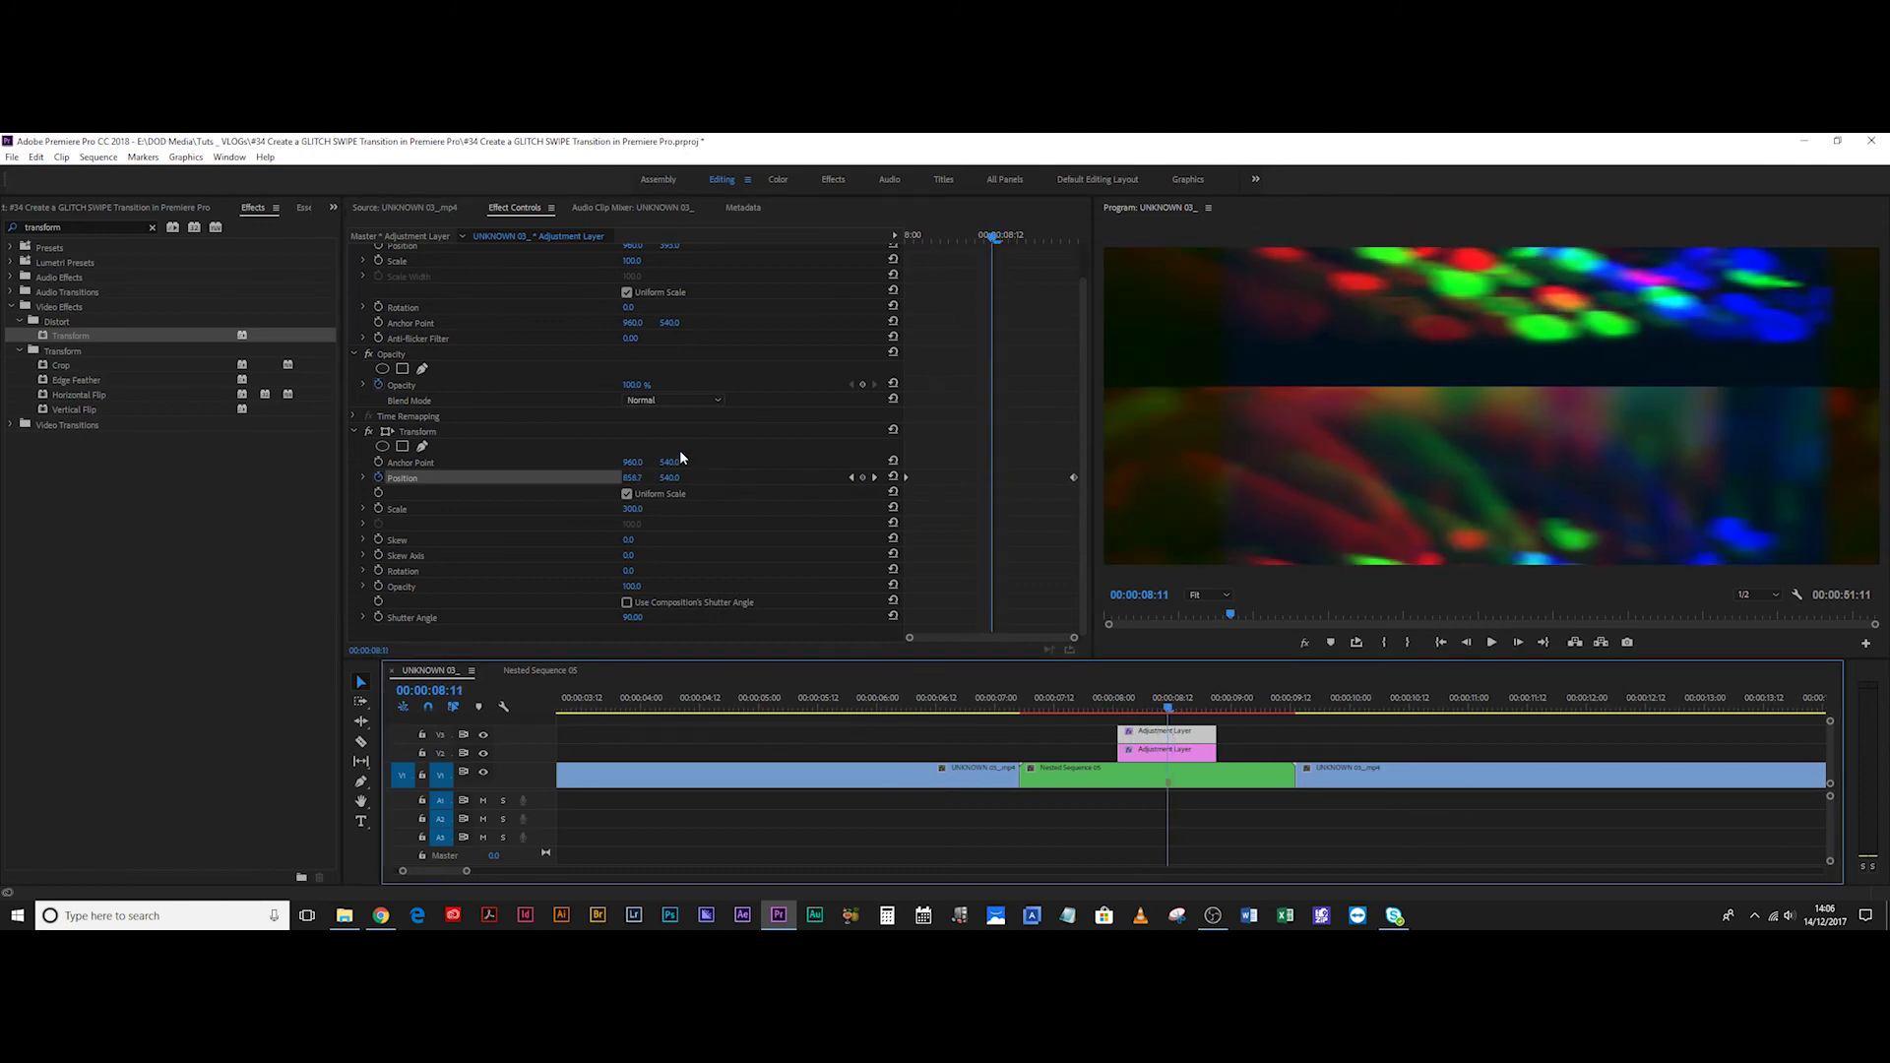
pyautogui.moveTo(680, 451)
pyautogui.mouseDown()
pyautogui.moveTo(768, 451)
pyautogui.moveTo(666, 461)
pyautogui.mouseUp()
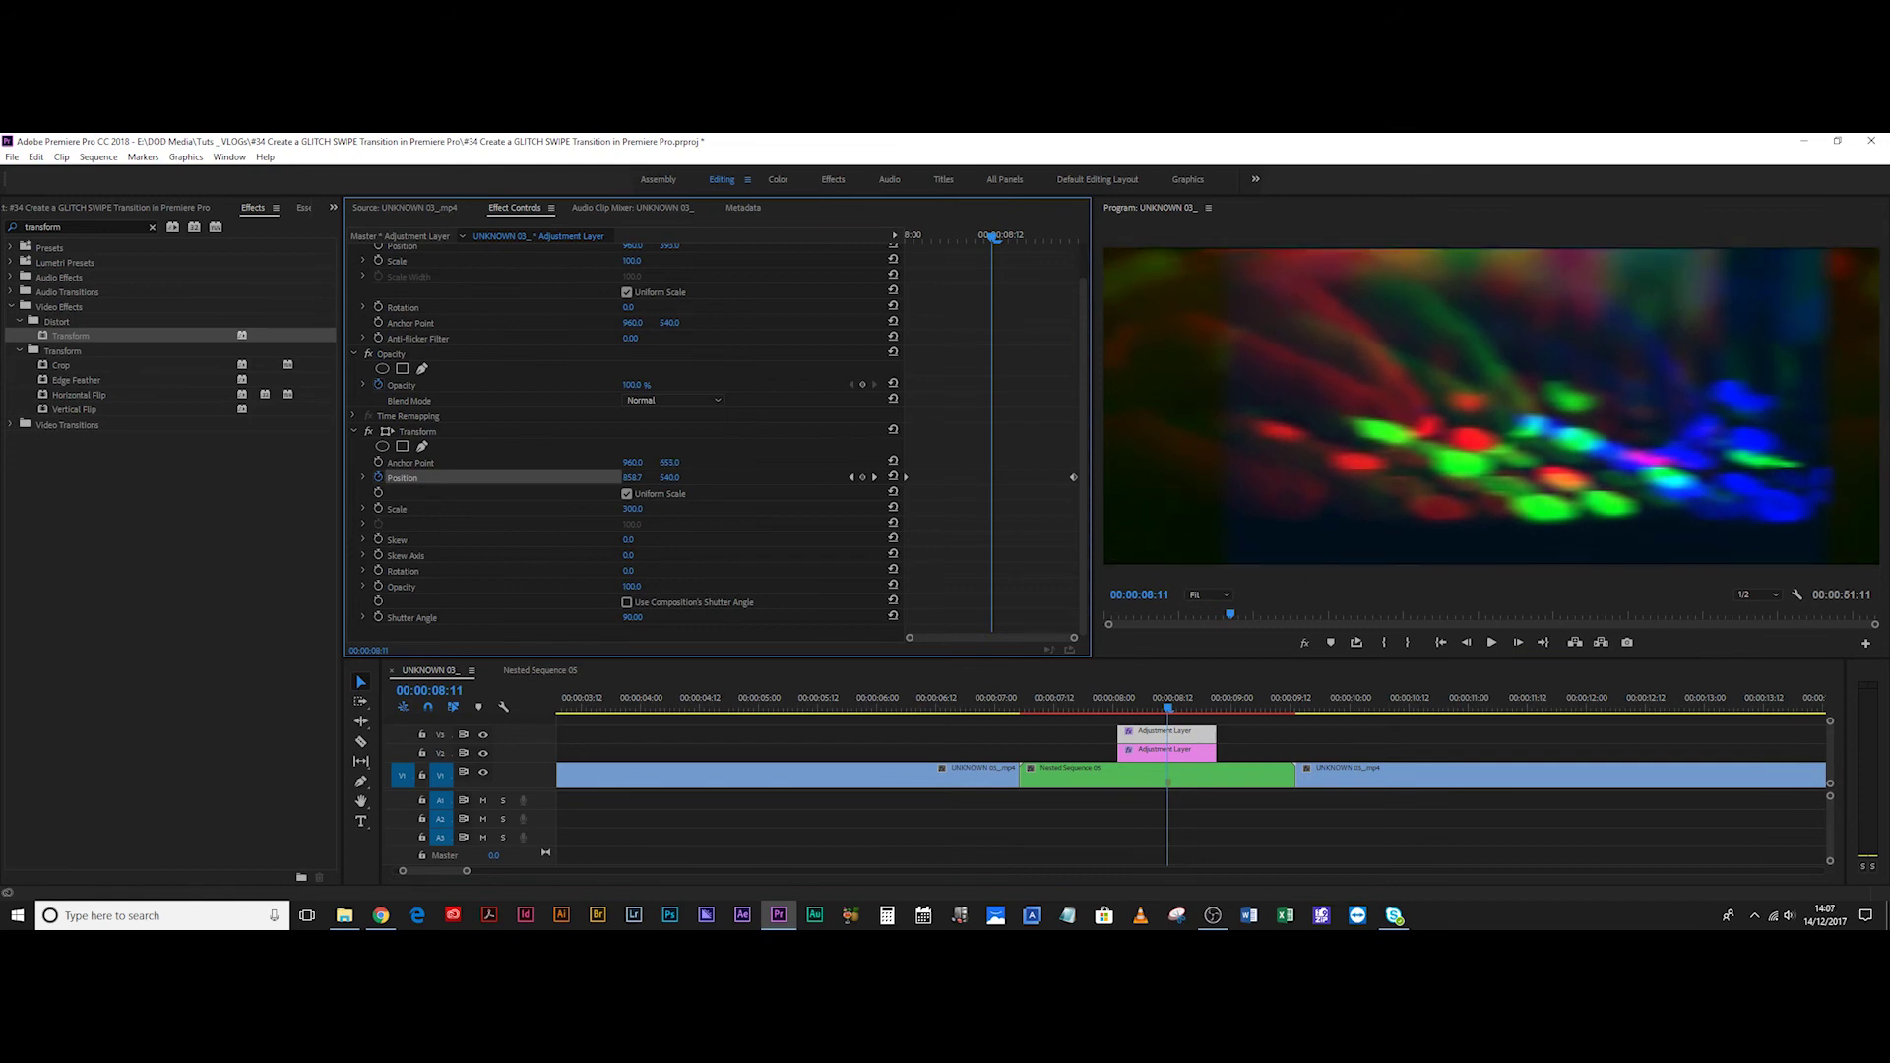
pyautogui.press('space')
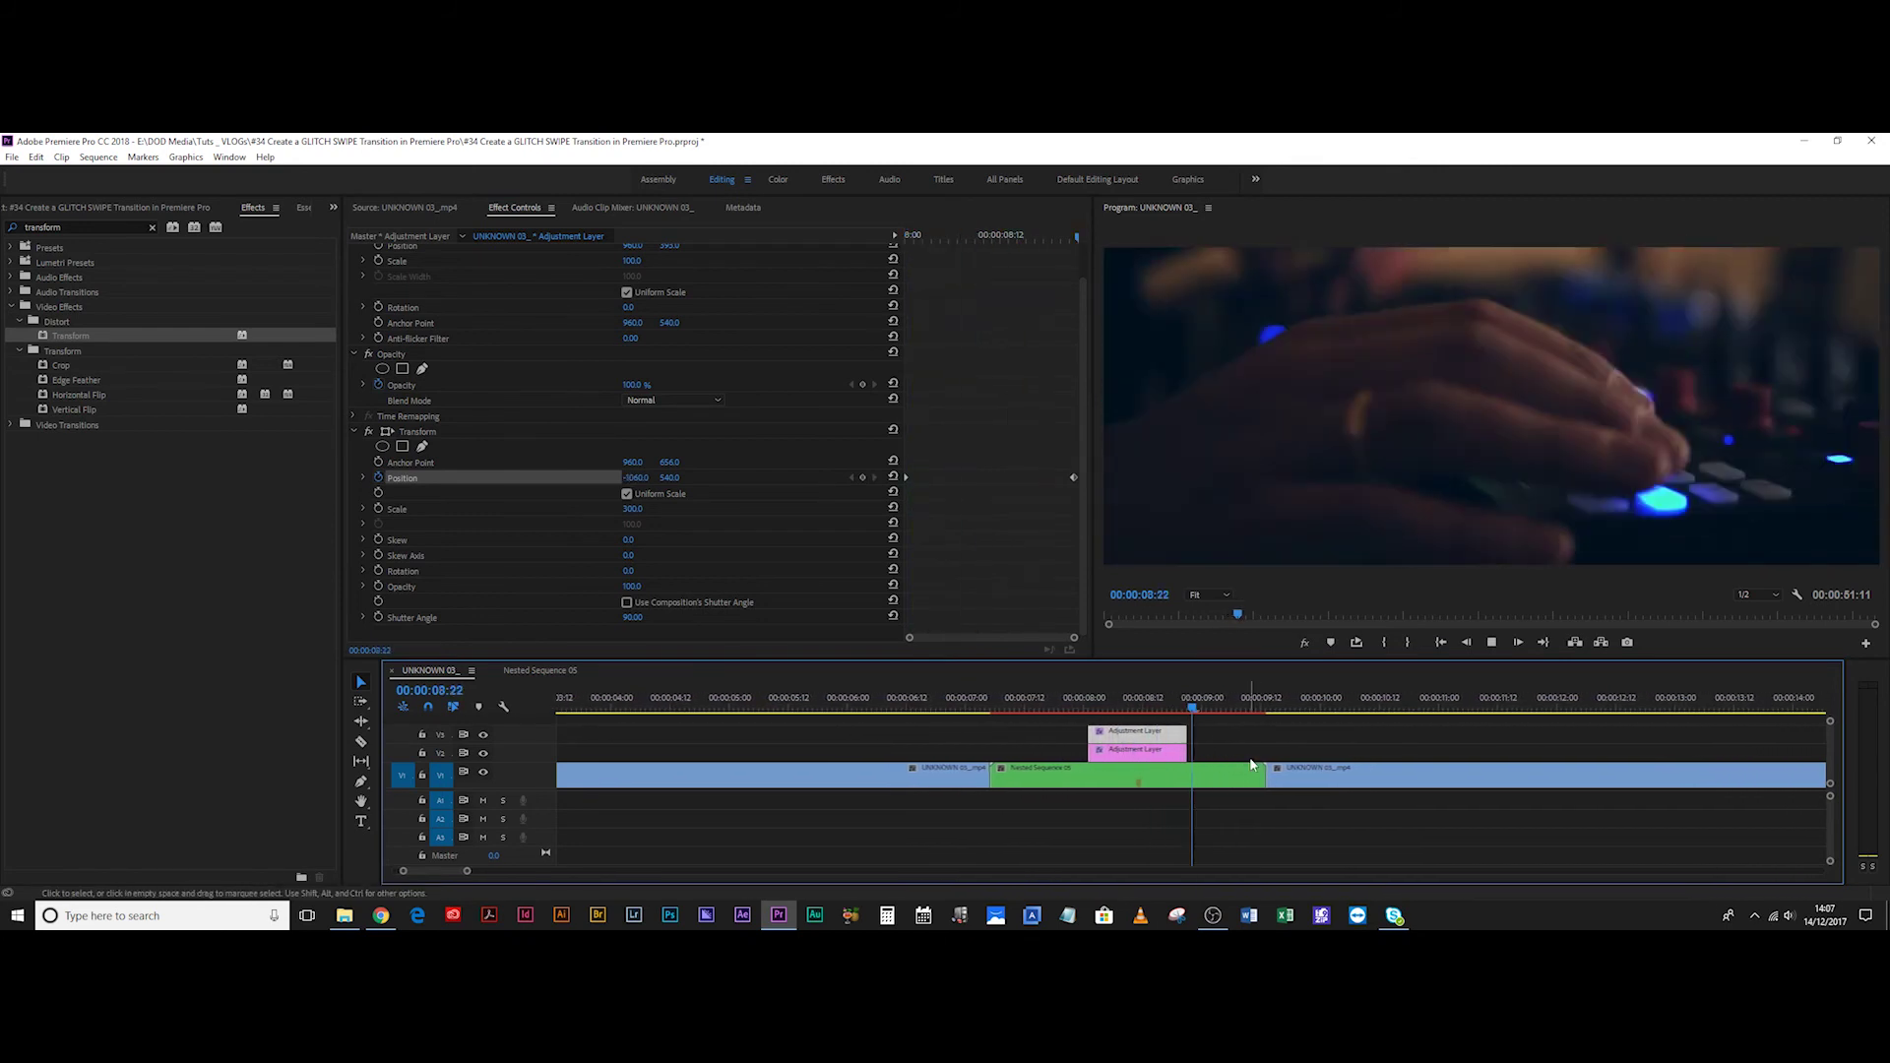
pyautogui.press('space')
pyautogui.click(1063, 699)
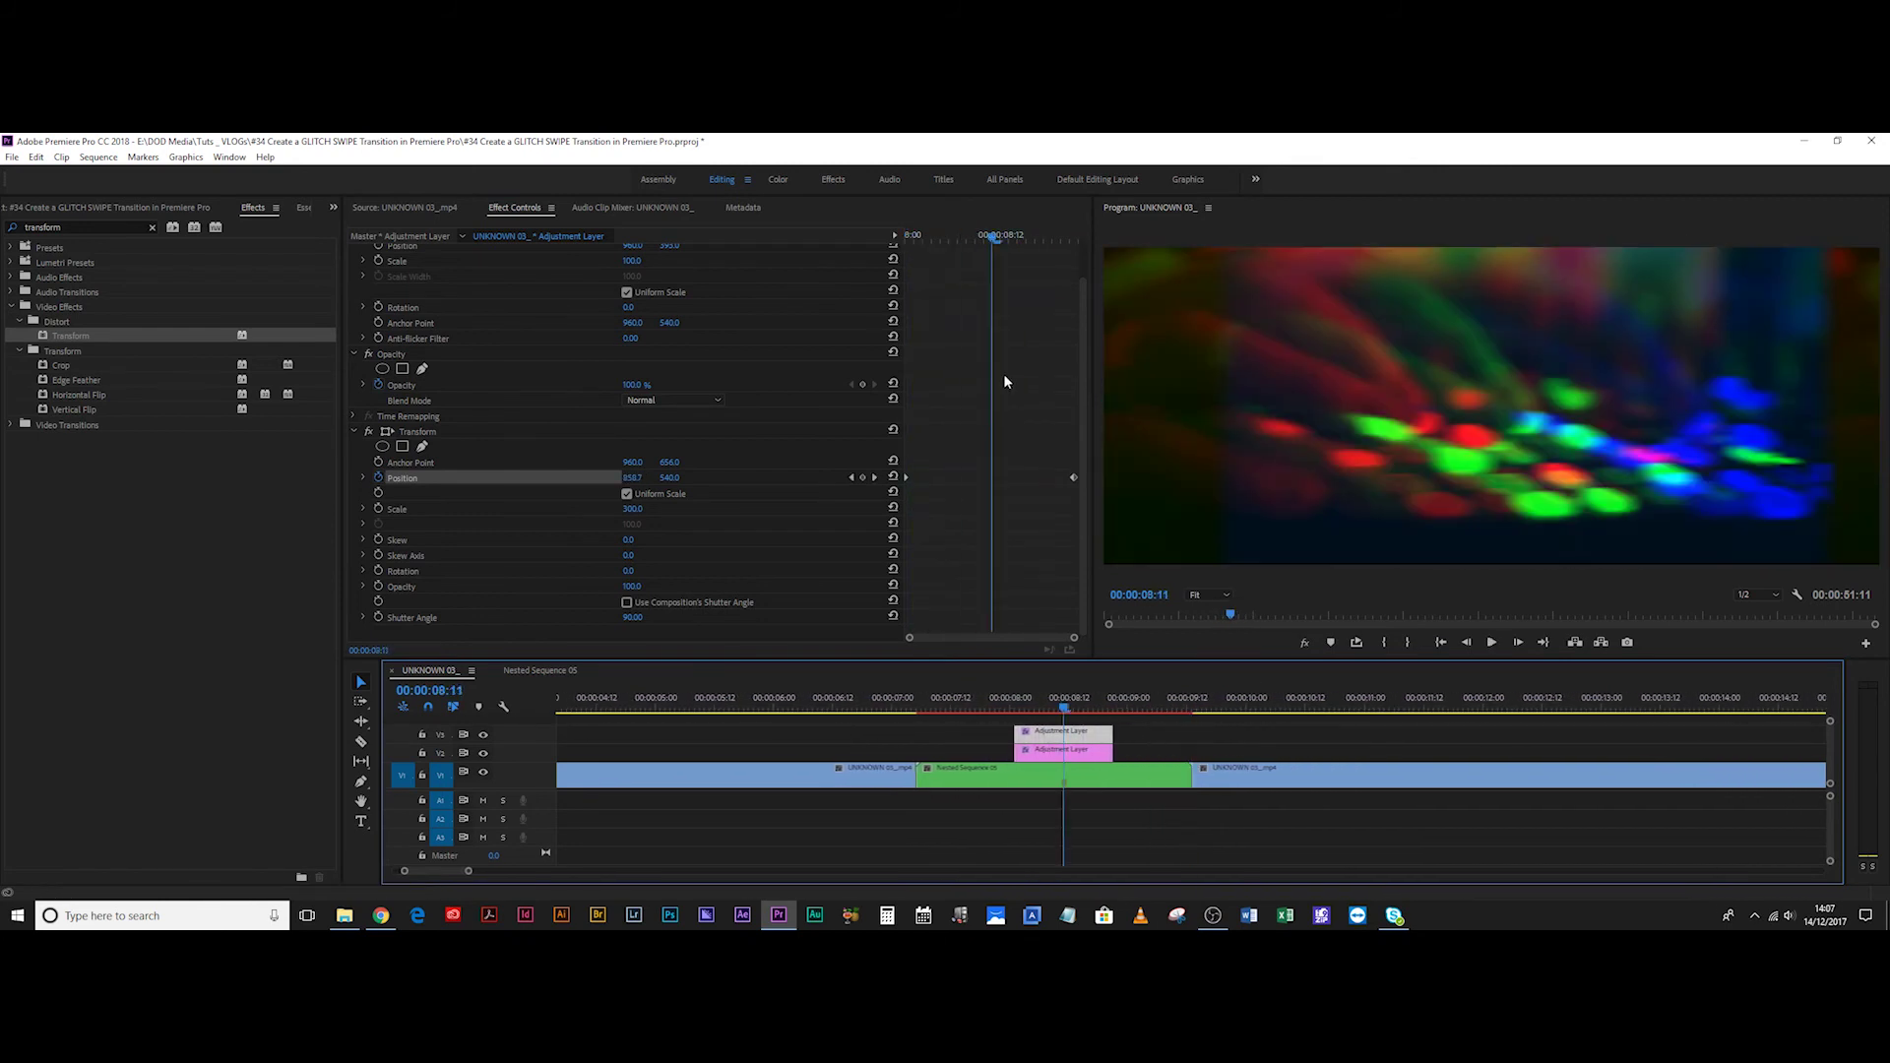
pyautogui.moveTo(1073, 454); pyautogui.dragTo(902, 493)
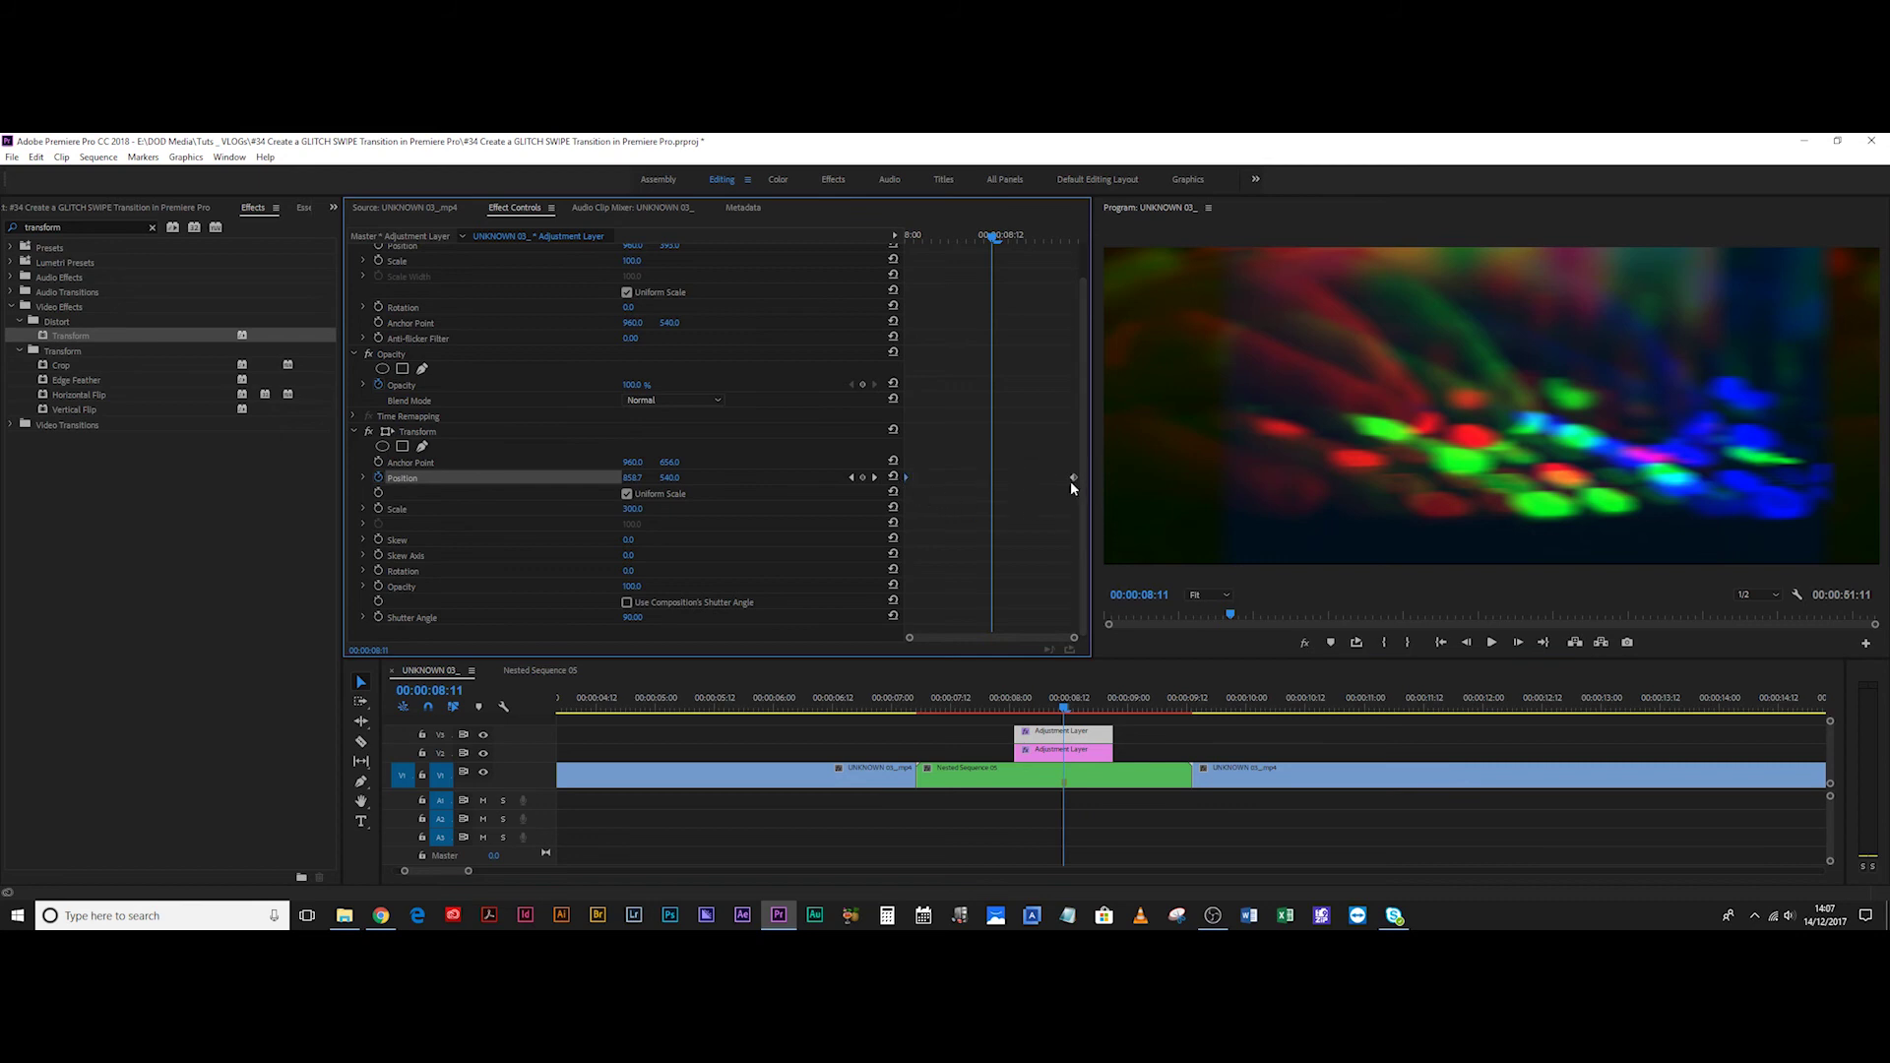
# Ease both Position keyframes by pulling their velocity handles down, then preview the eased swipe.
pyautogui.rightClick(1073, 478)
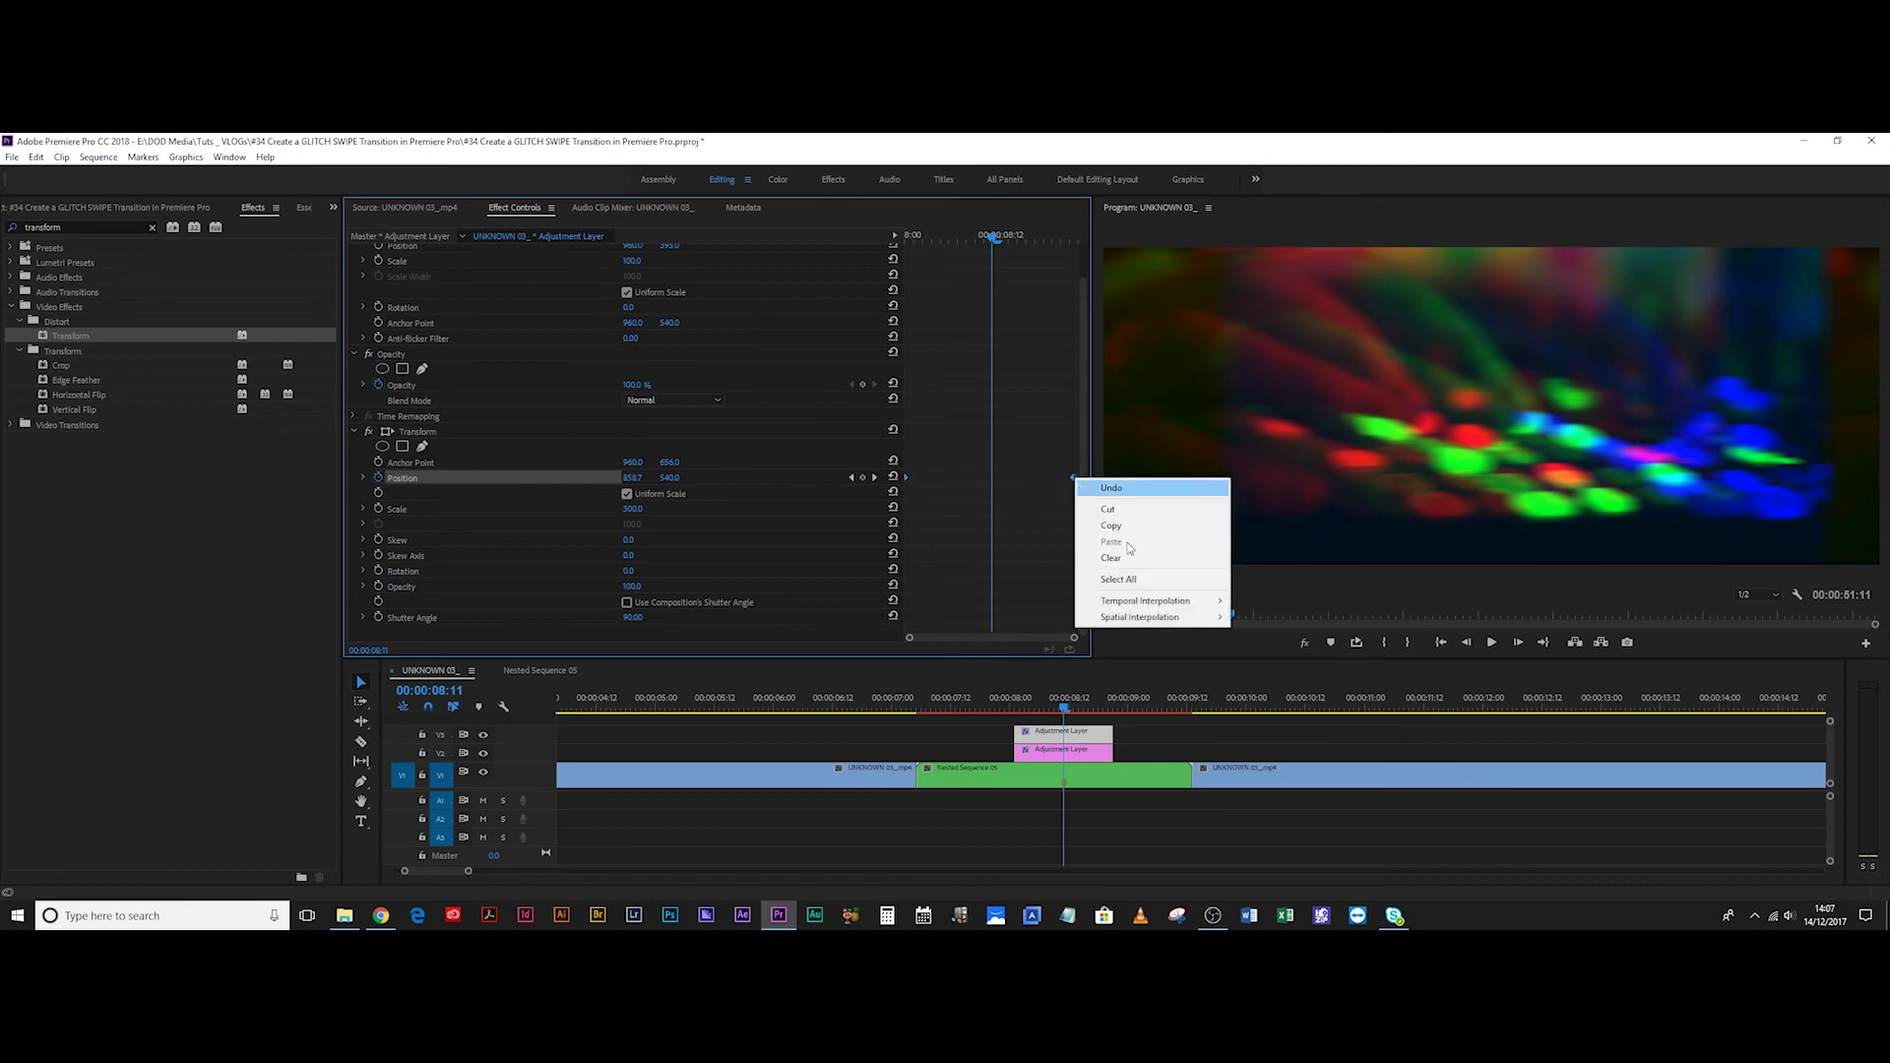
pyautogui.moveTo(1161, 602)
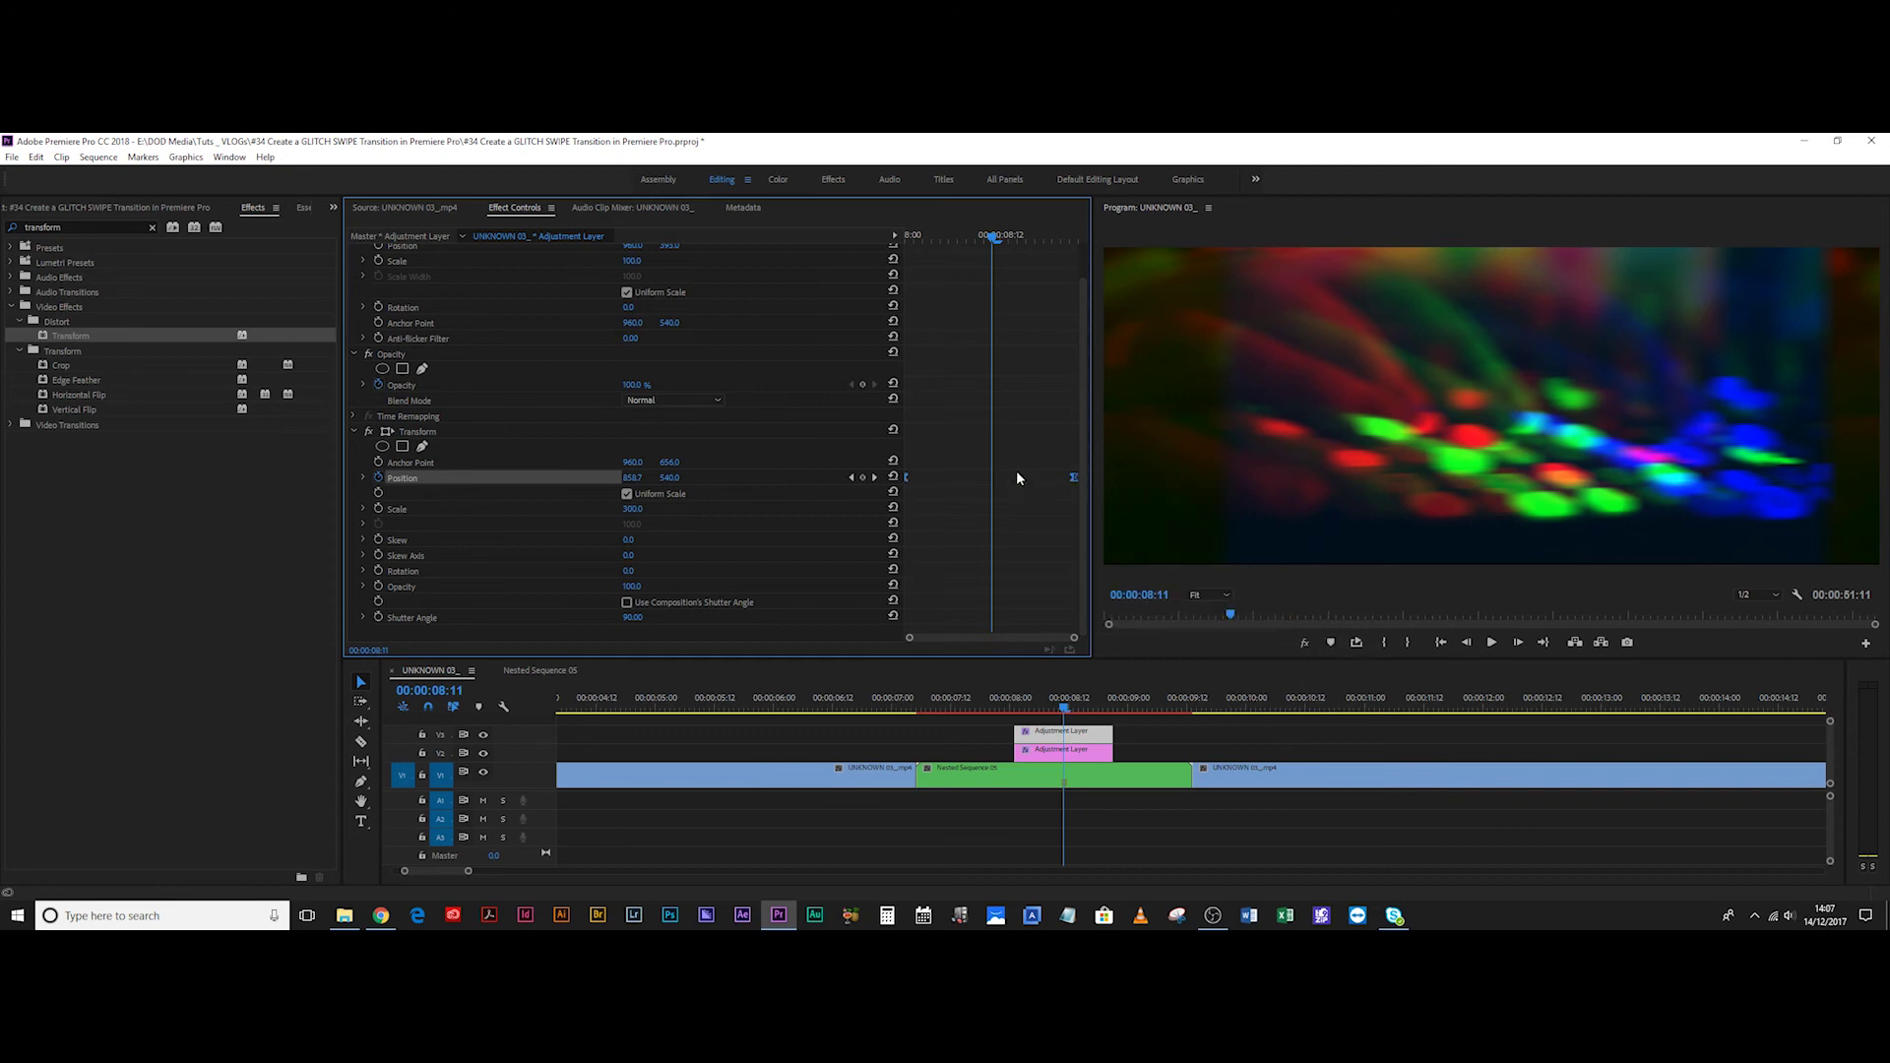
pyautogui.click(362, 477)
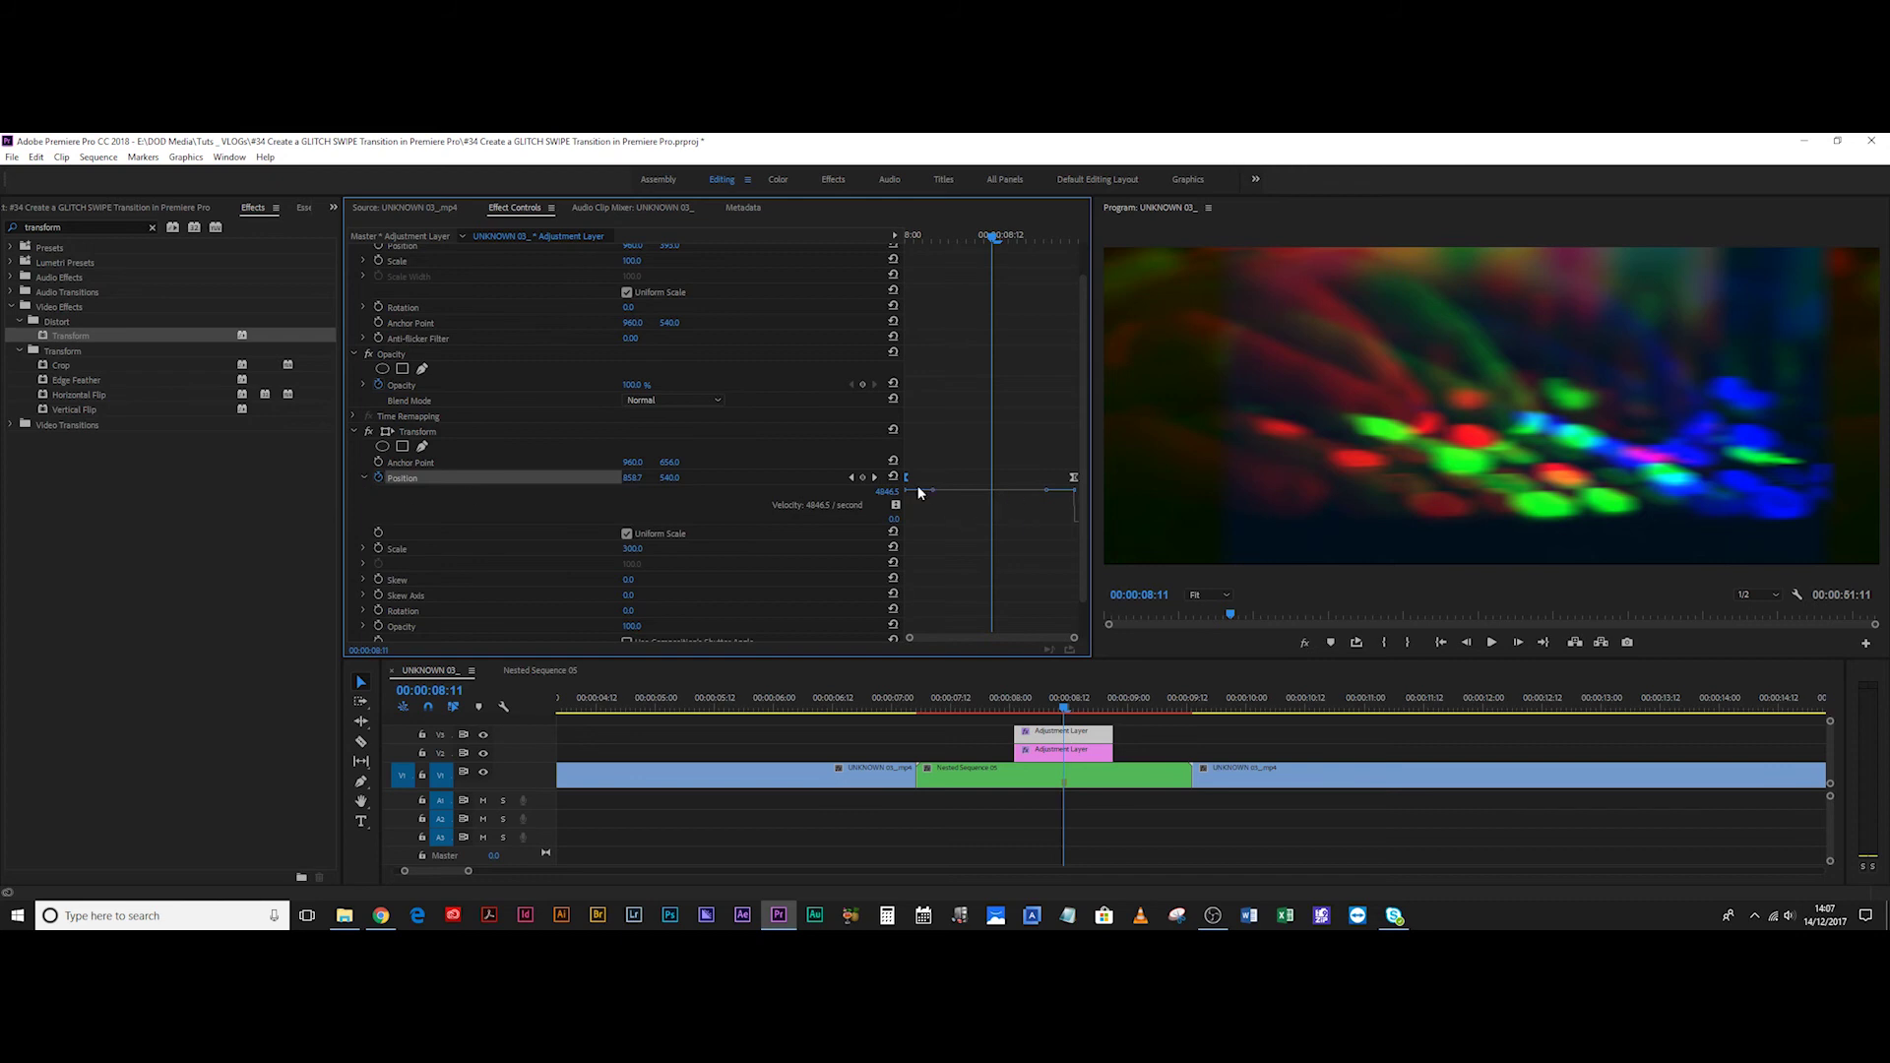
pyautogui.moveTo(932, 490); pyautogui.dragTo(949, 525)
pyautogui.moveTo(1045, 489); pyautogui.dragTo(1027, 520)
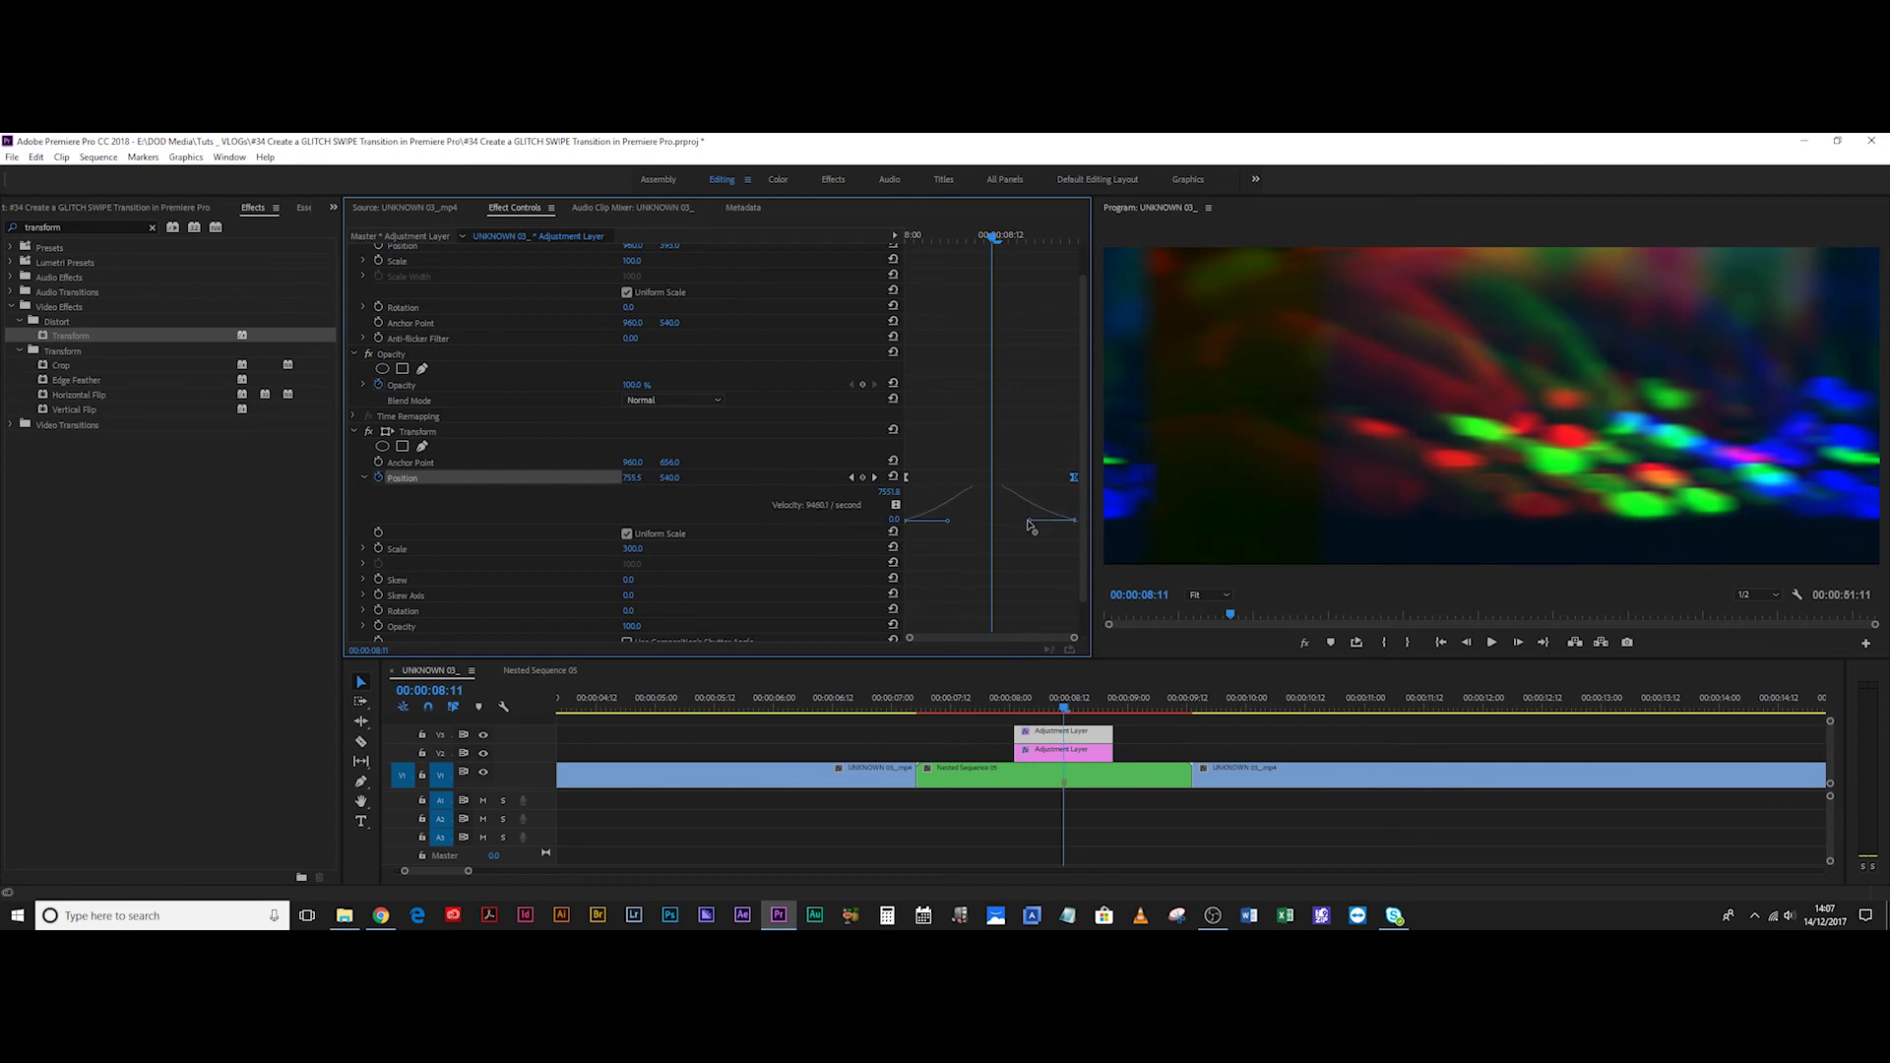
pyautogui.click(1000, 699)
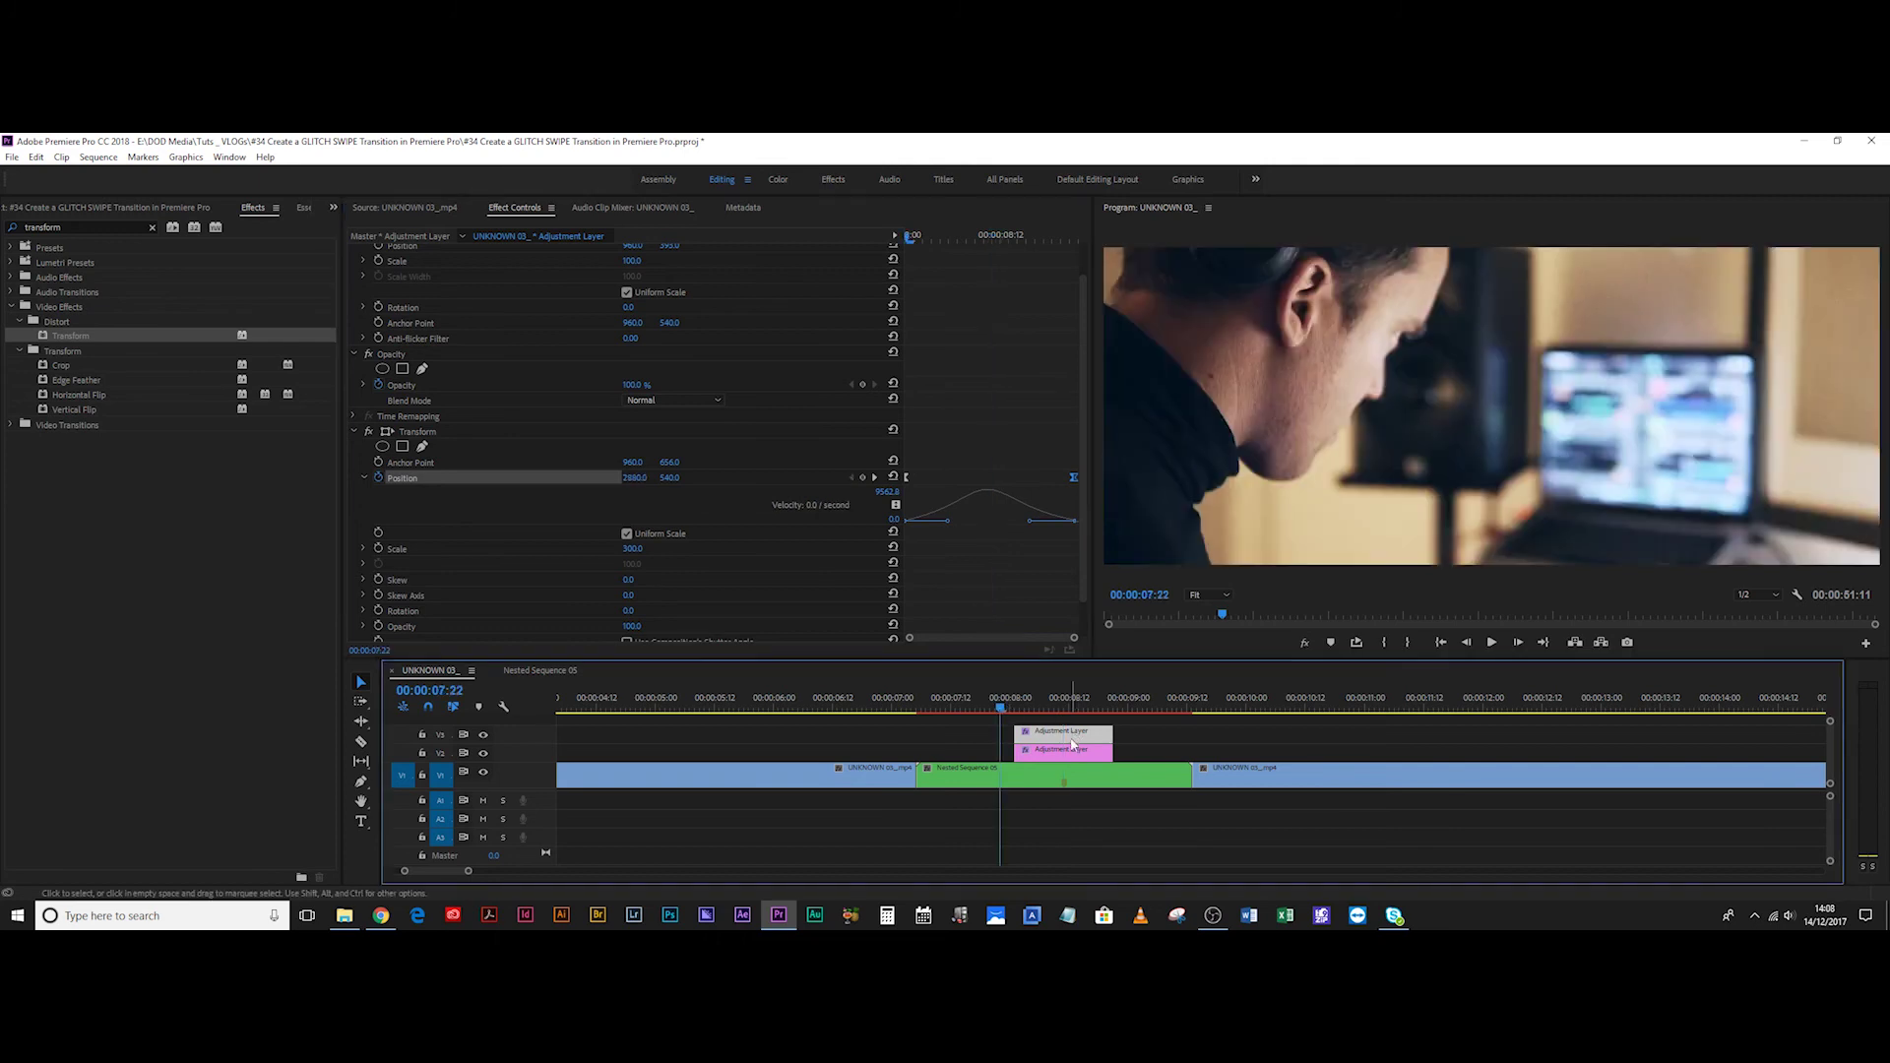
pyautogui.press('space')
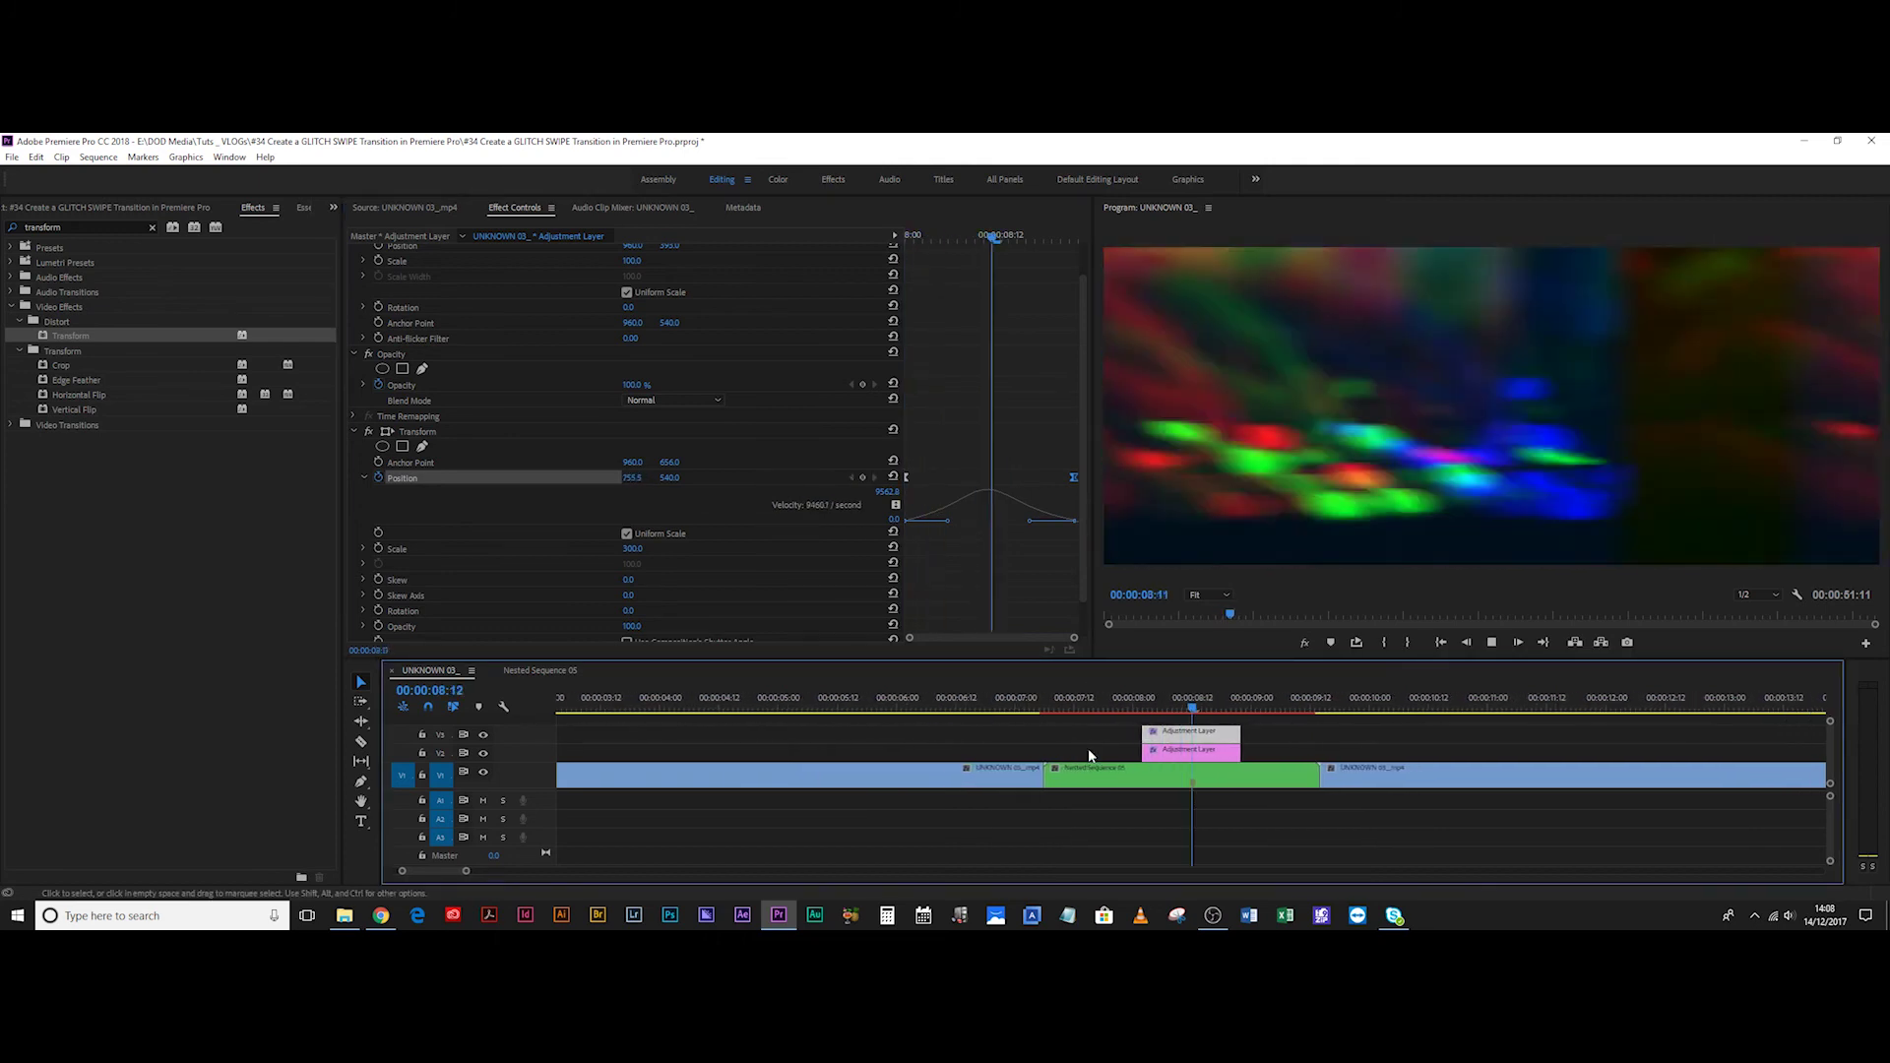
pyautogui.click(851, 477)
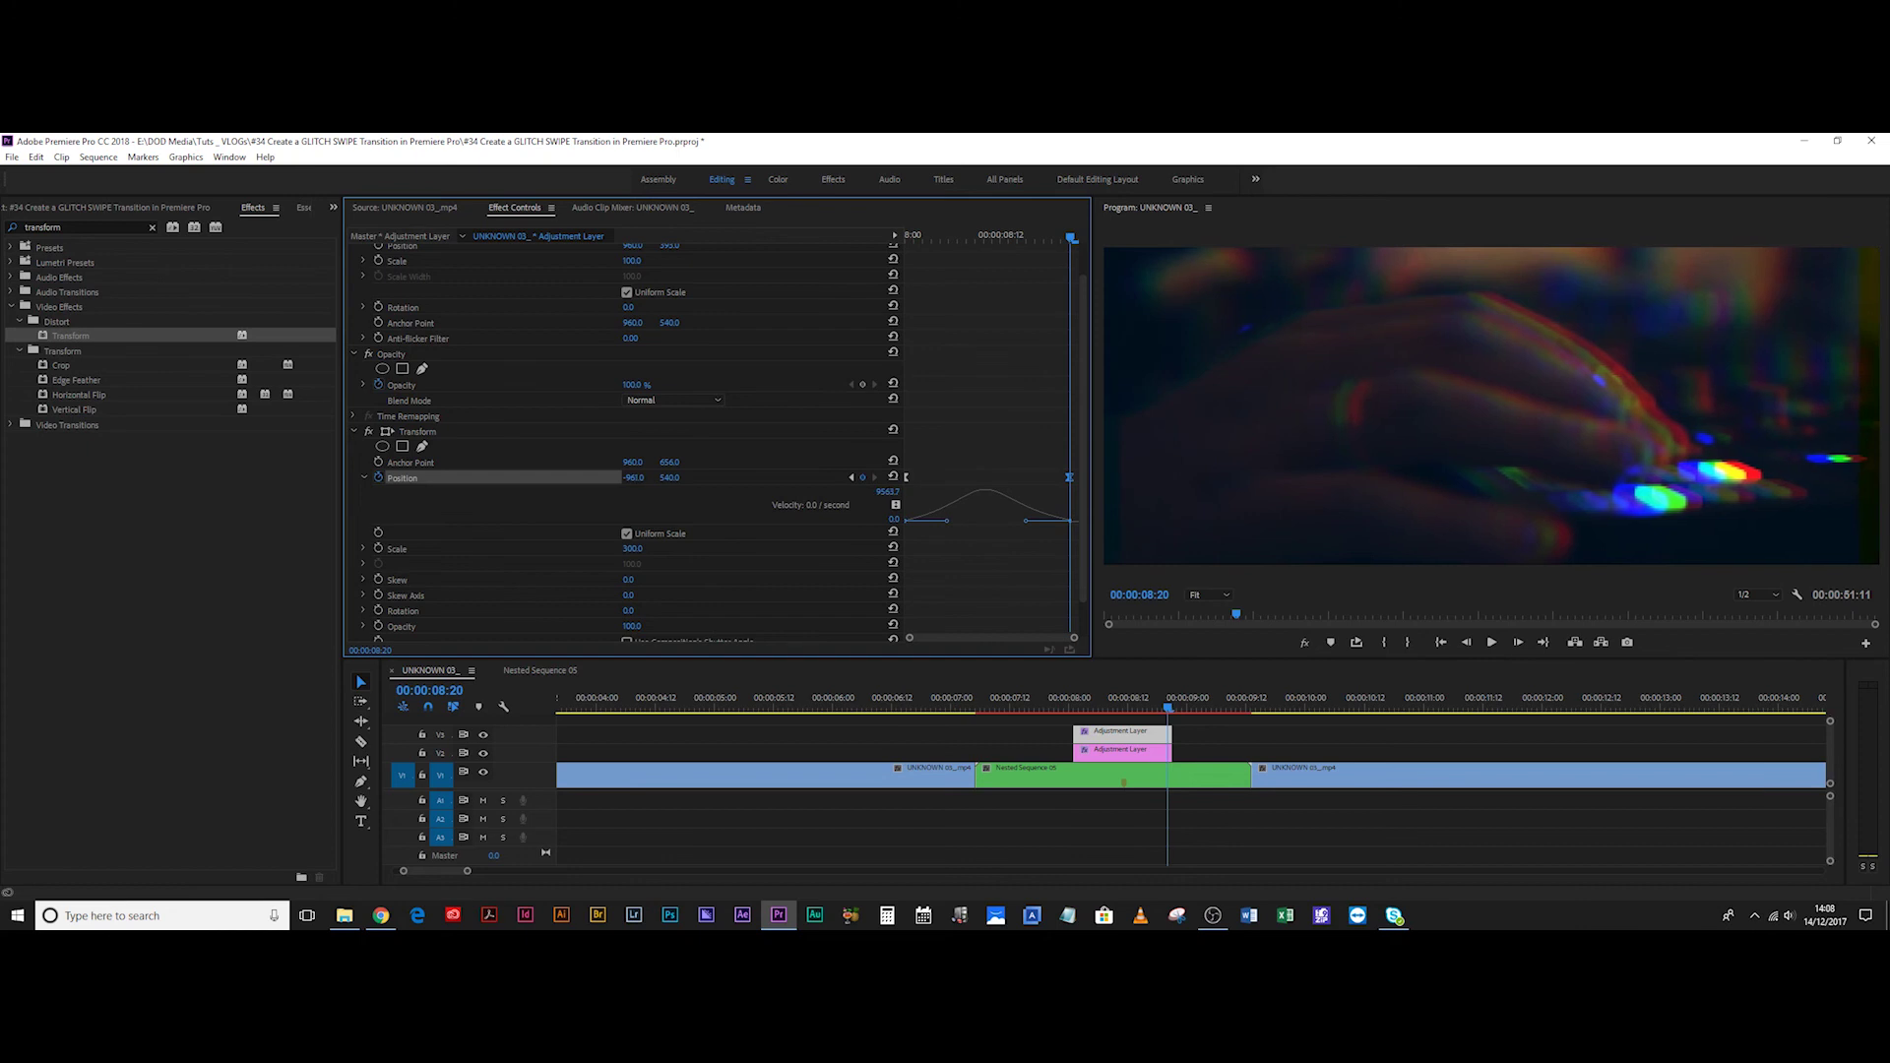
# Preview the glitch transition from just before its start, replaying it once.
pyautogui.click(1050, 699)
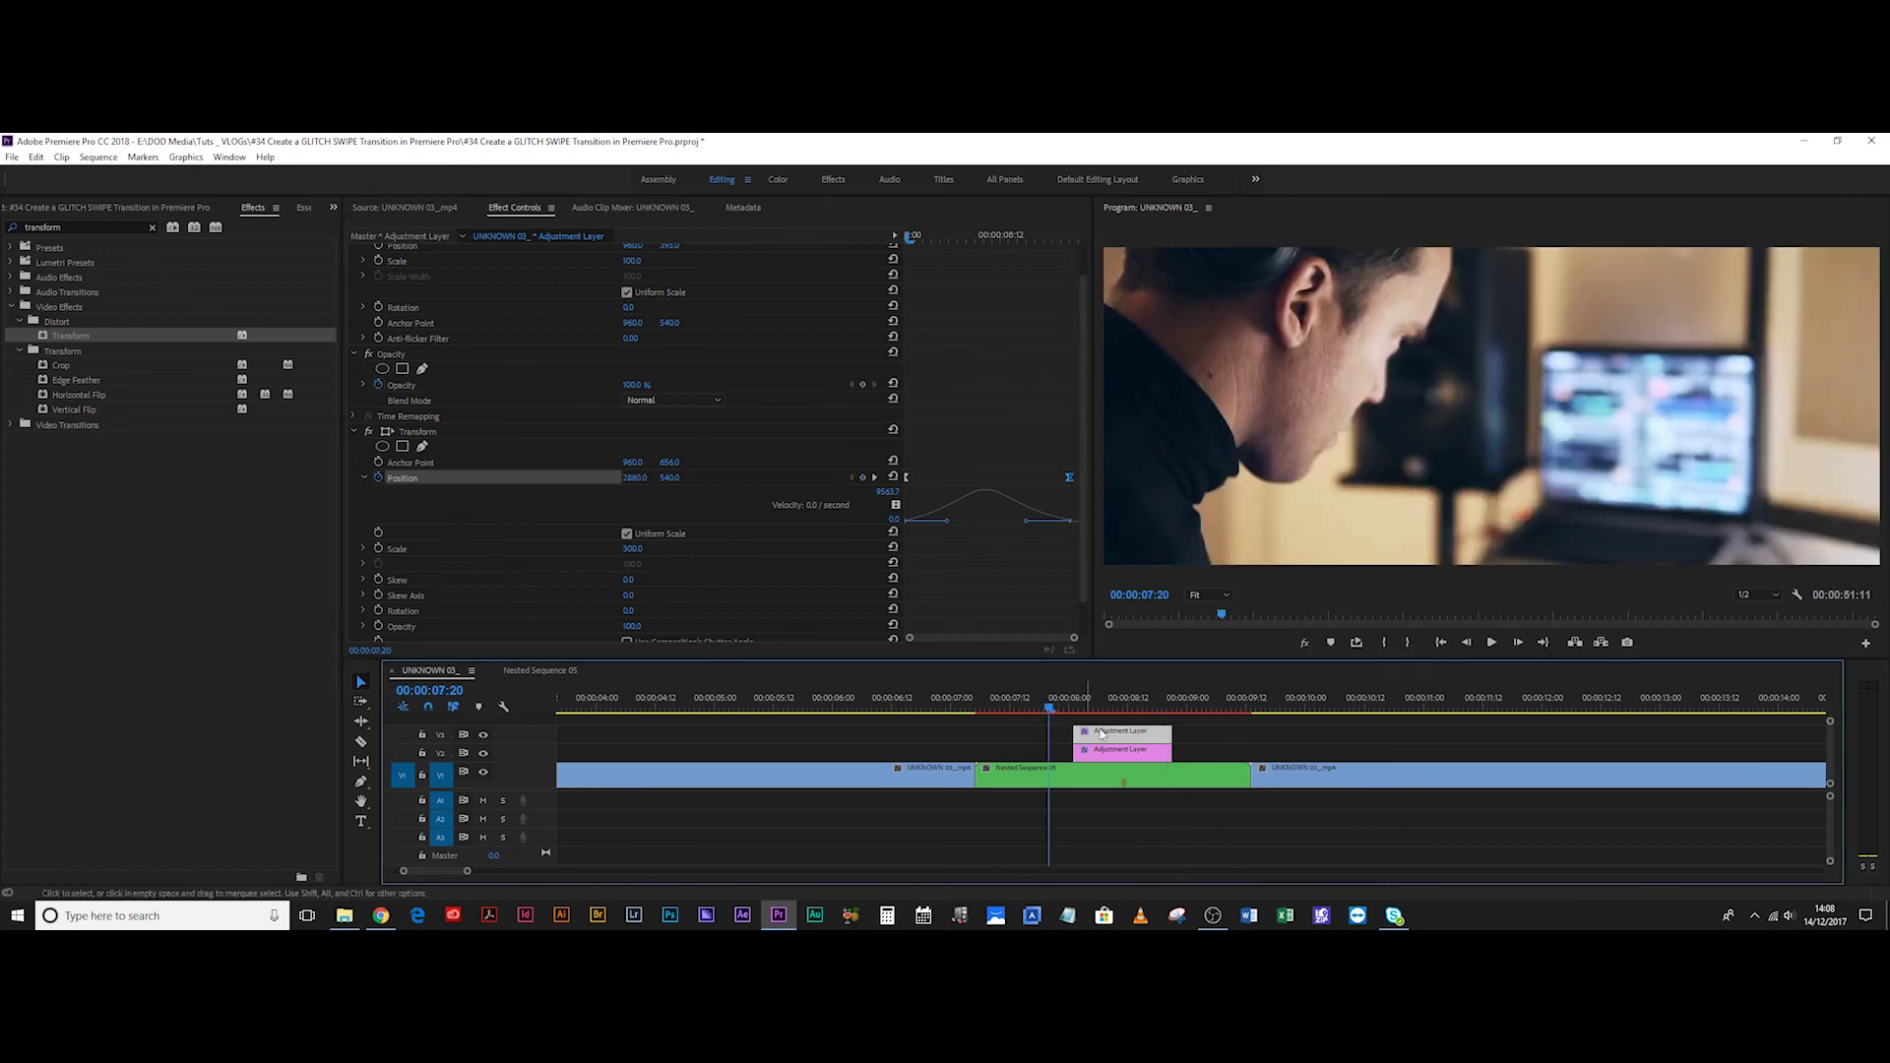
pyautogui.press('space')
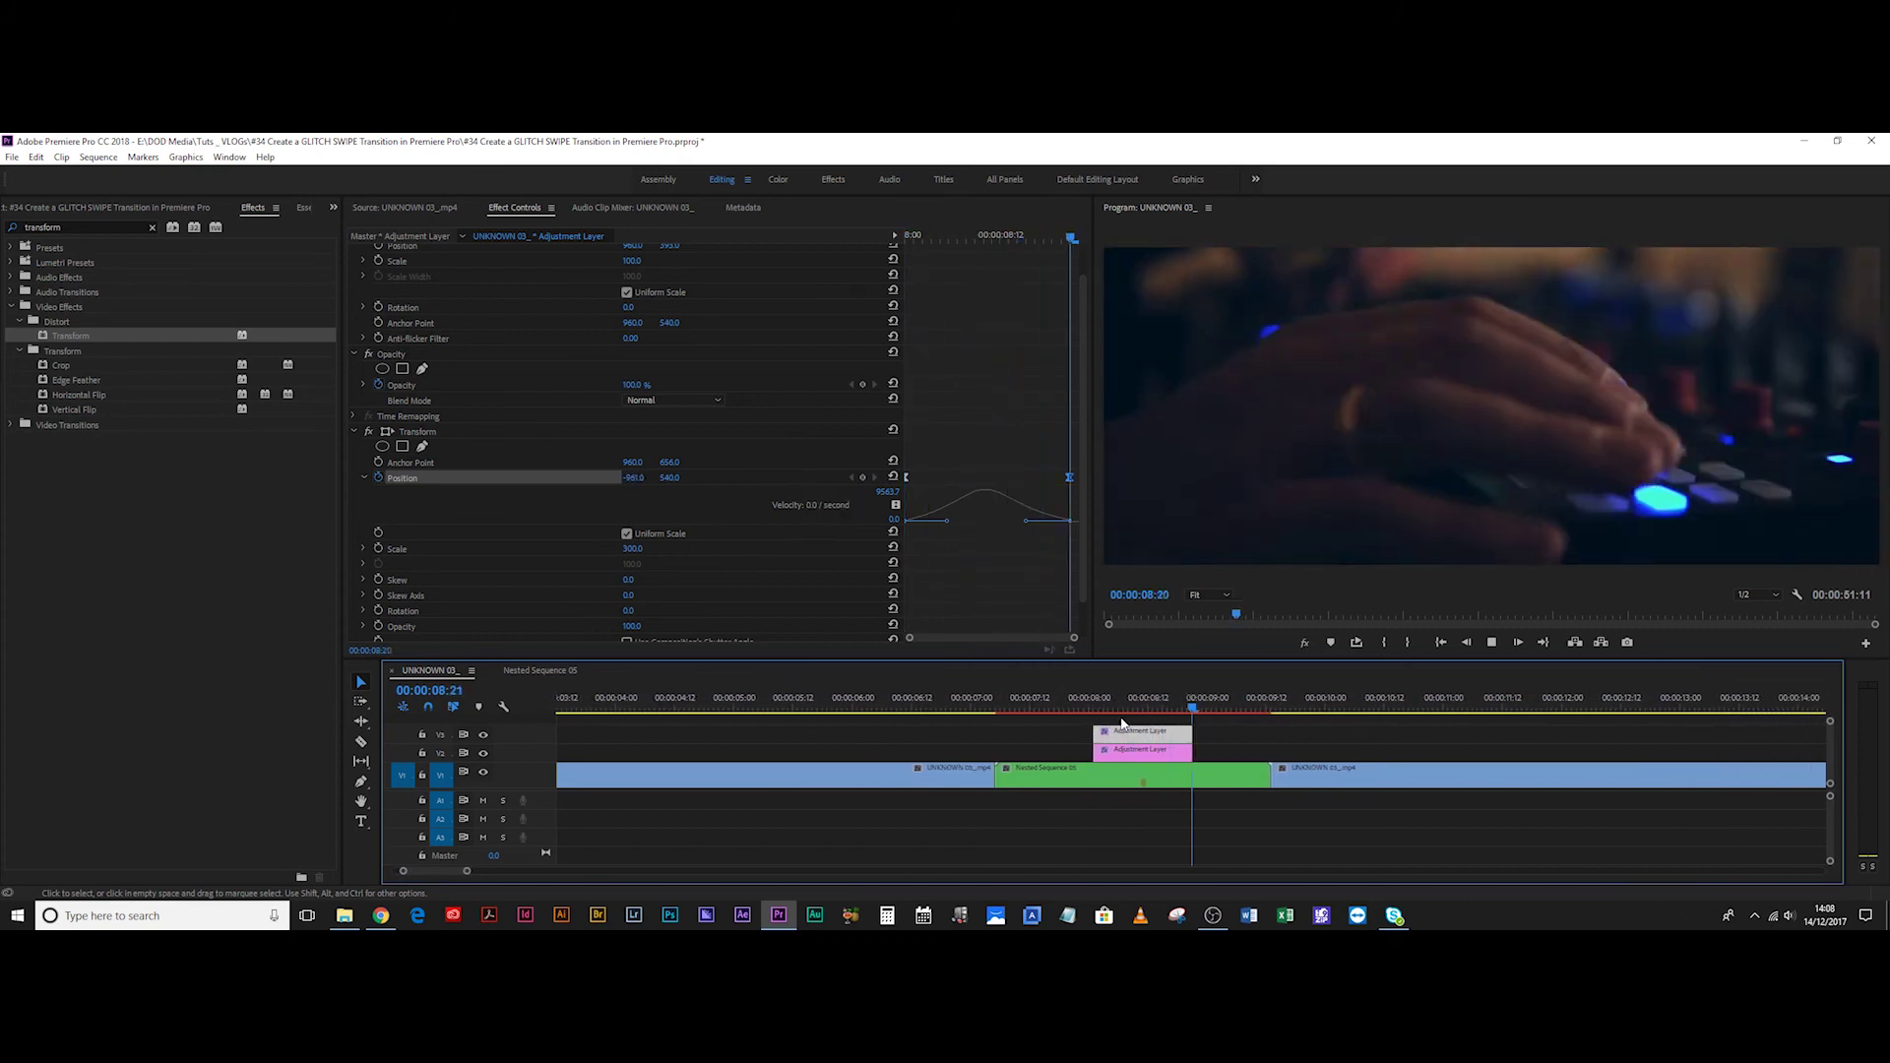
pyautogui.click(1018, 700)
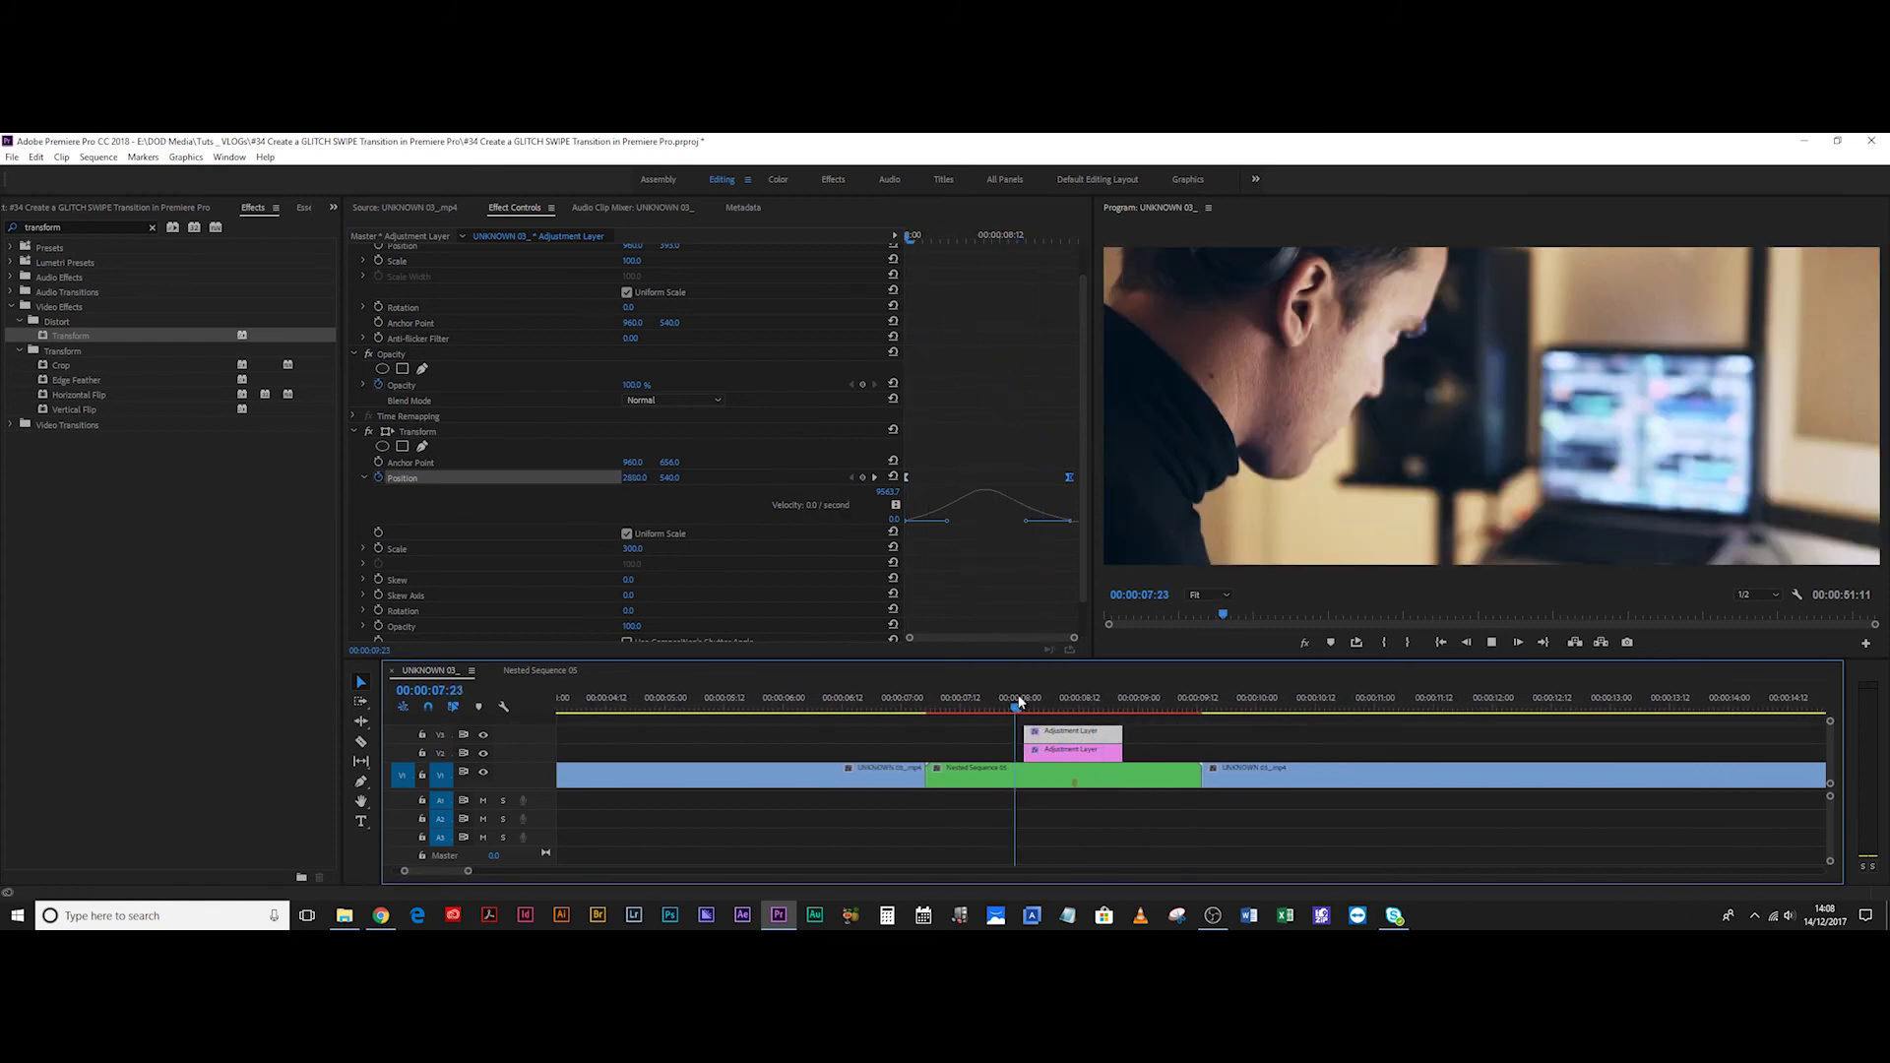
pyautogui.press('space')
# At 08:09 mid-swipe, set the Transform Shutter Angle to 180 and preview the blurred swipe.
pyautogui.click(1143, 697)
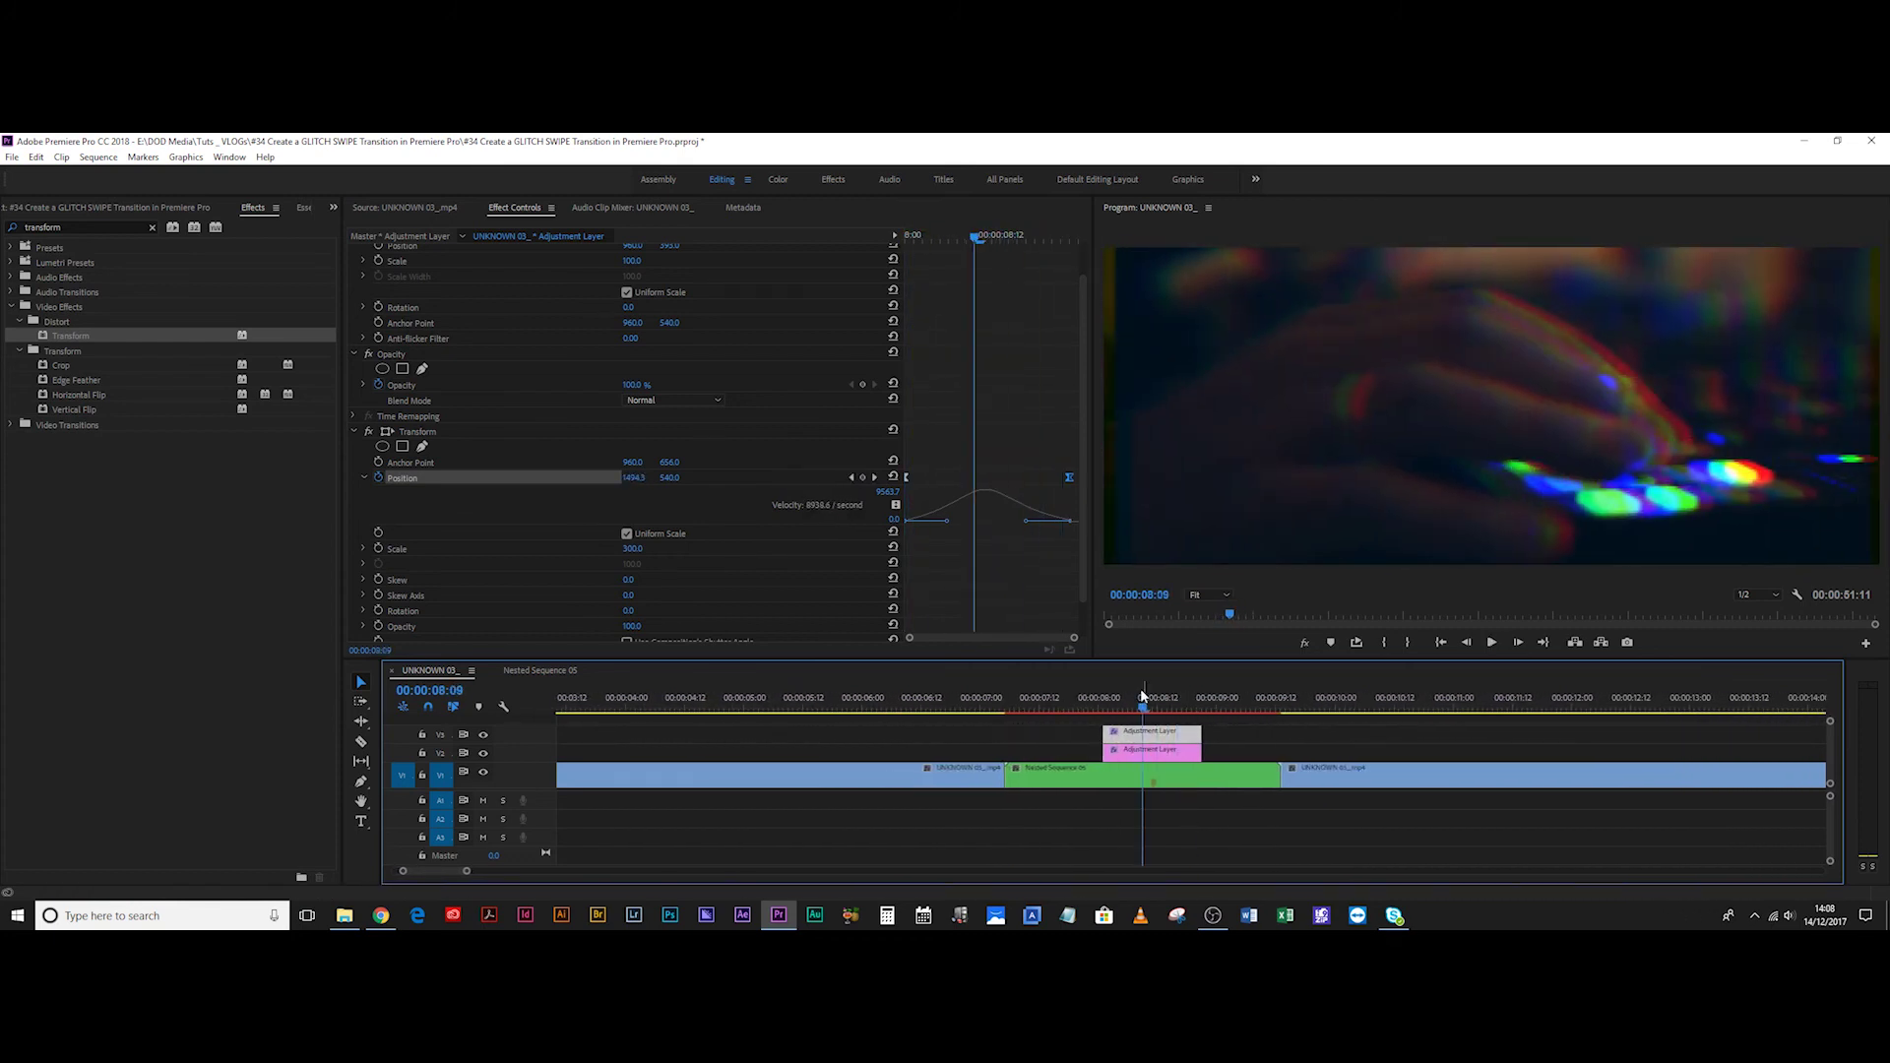
pyautogui.scroll(-1, 1017, 549)
pyautogui.click(635, 617)
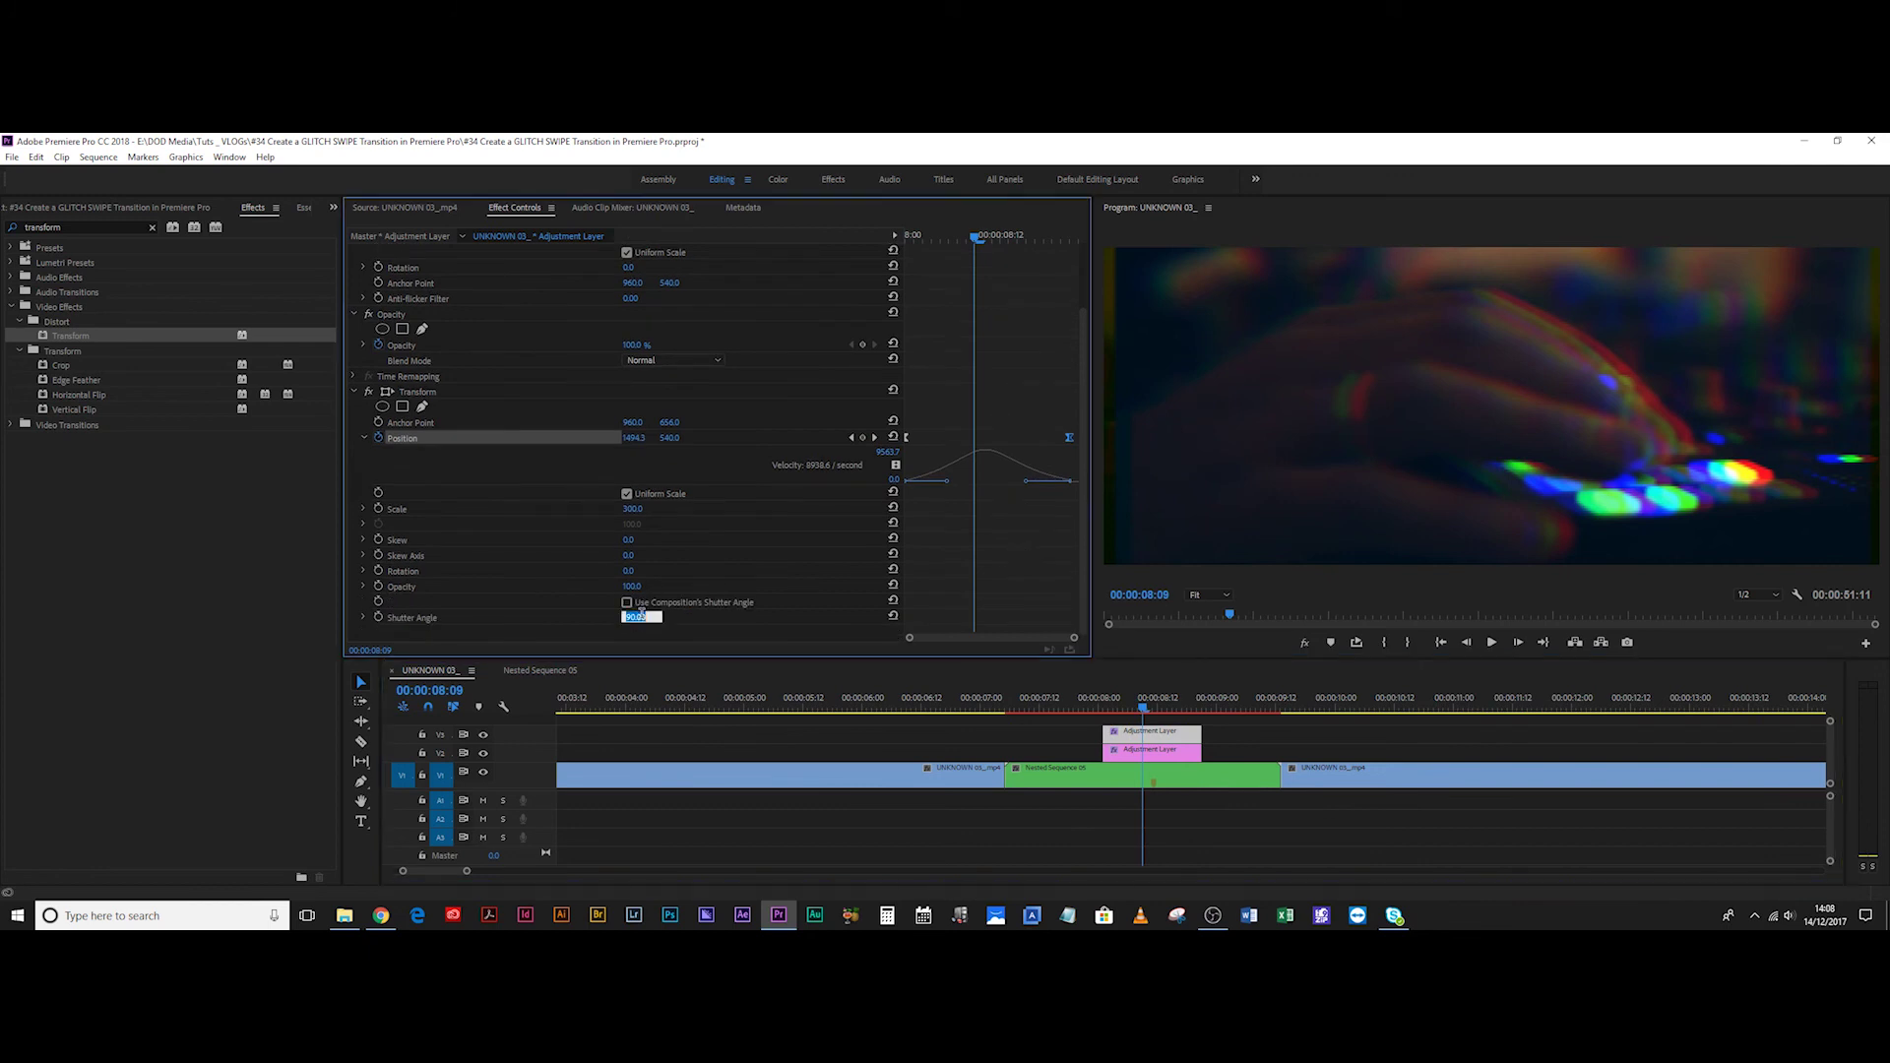
pyautogui.write('180')
pyautogui.press('Return')
pyautogui.click(1094, 699)
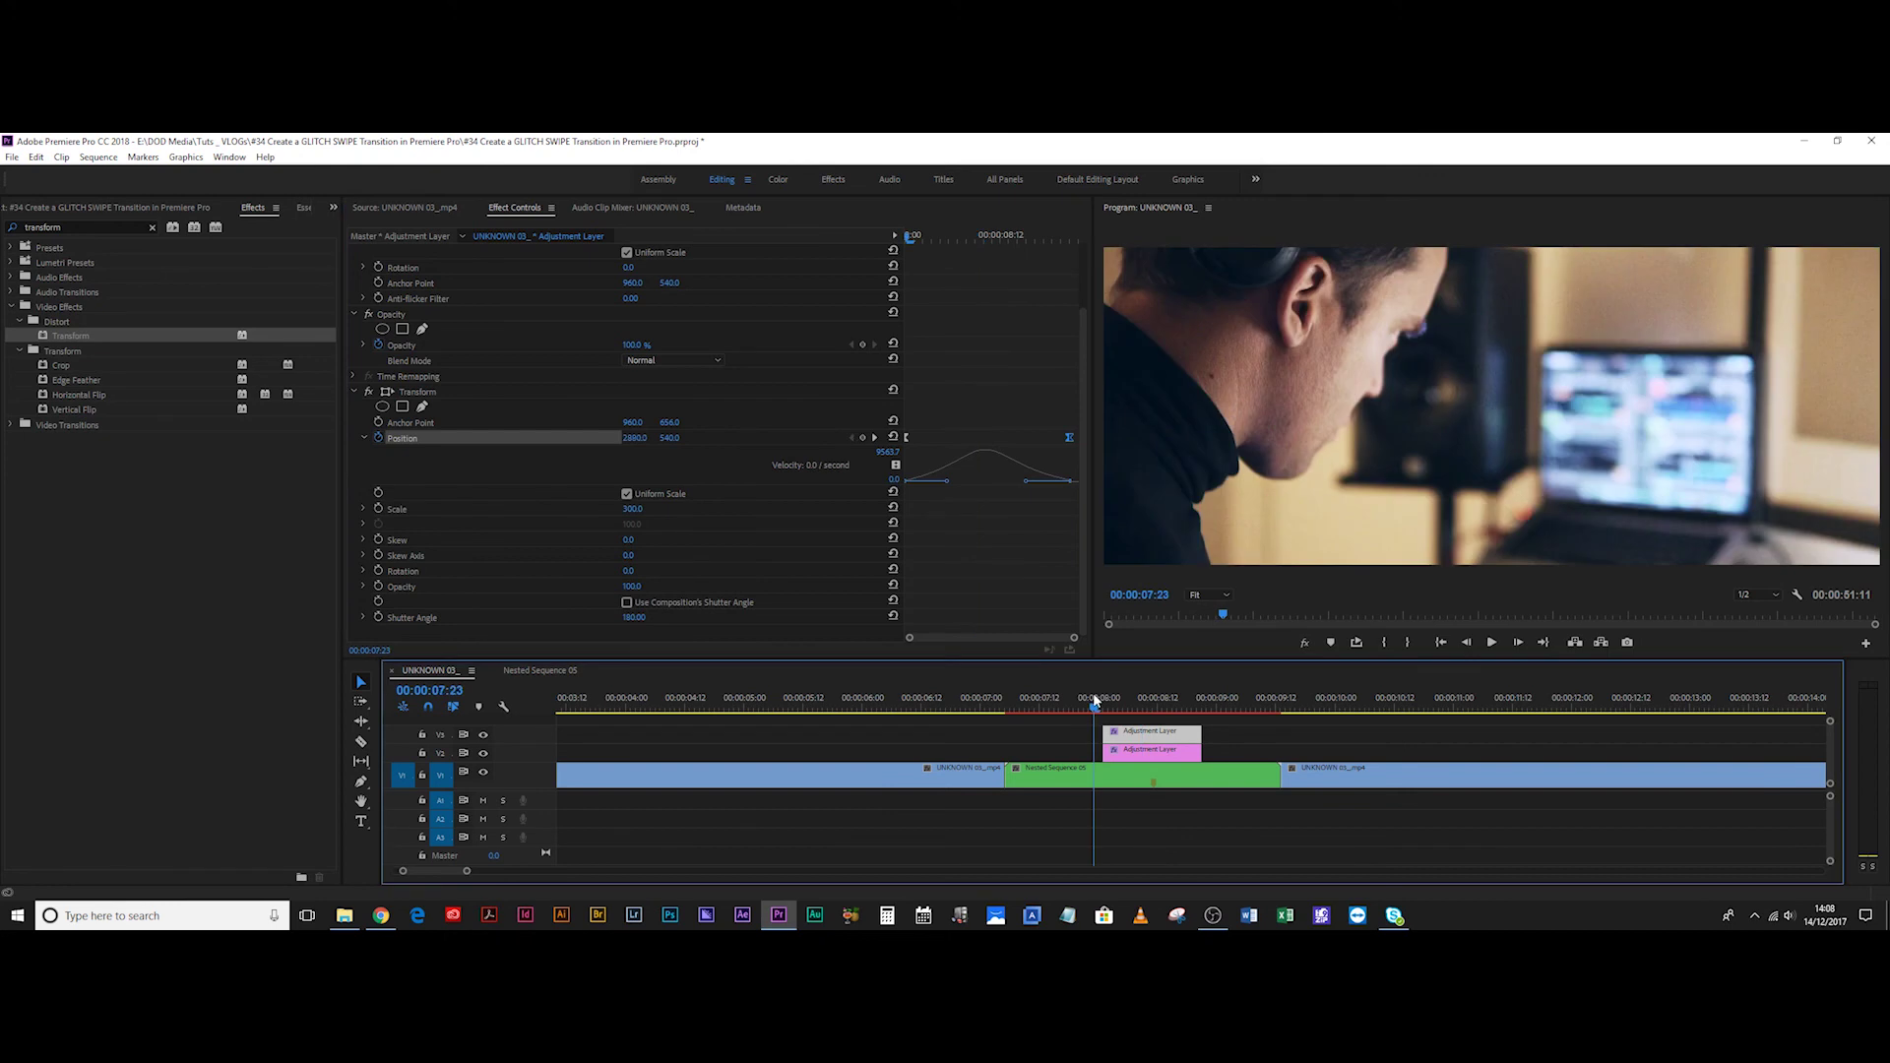
pyautogui.press('space')
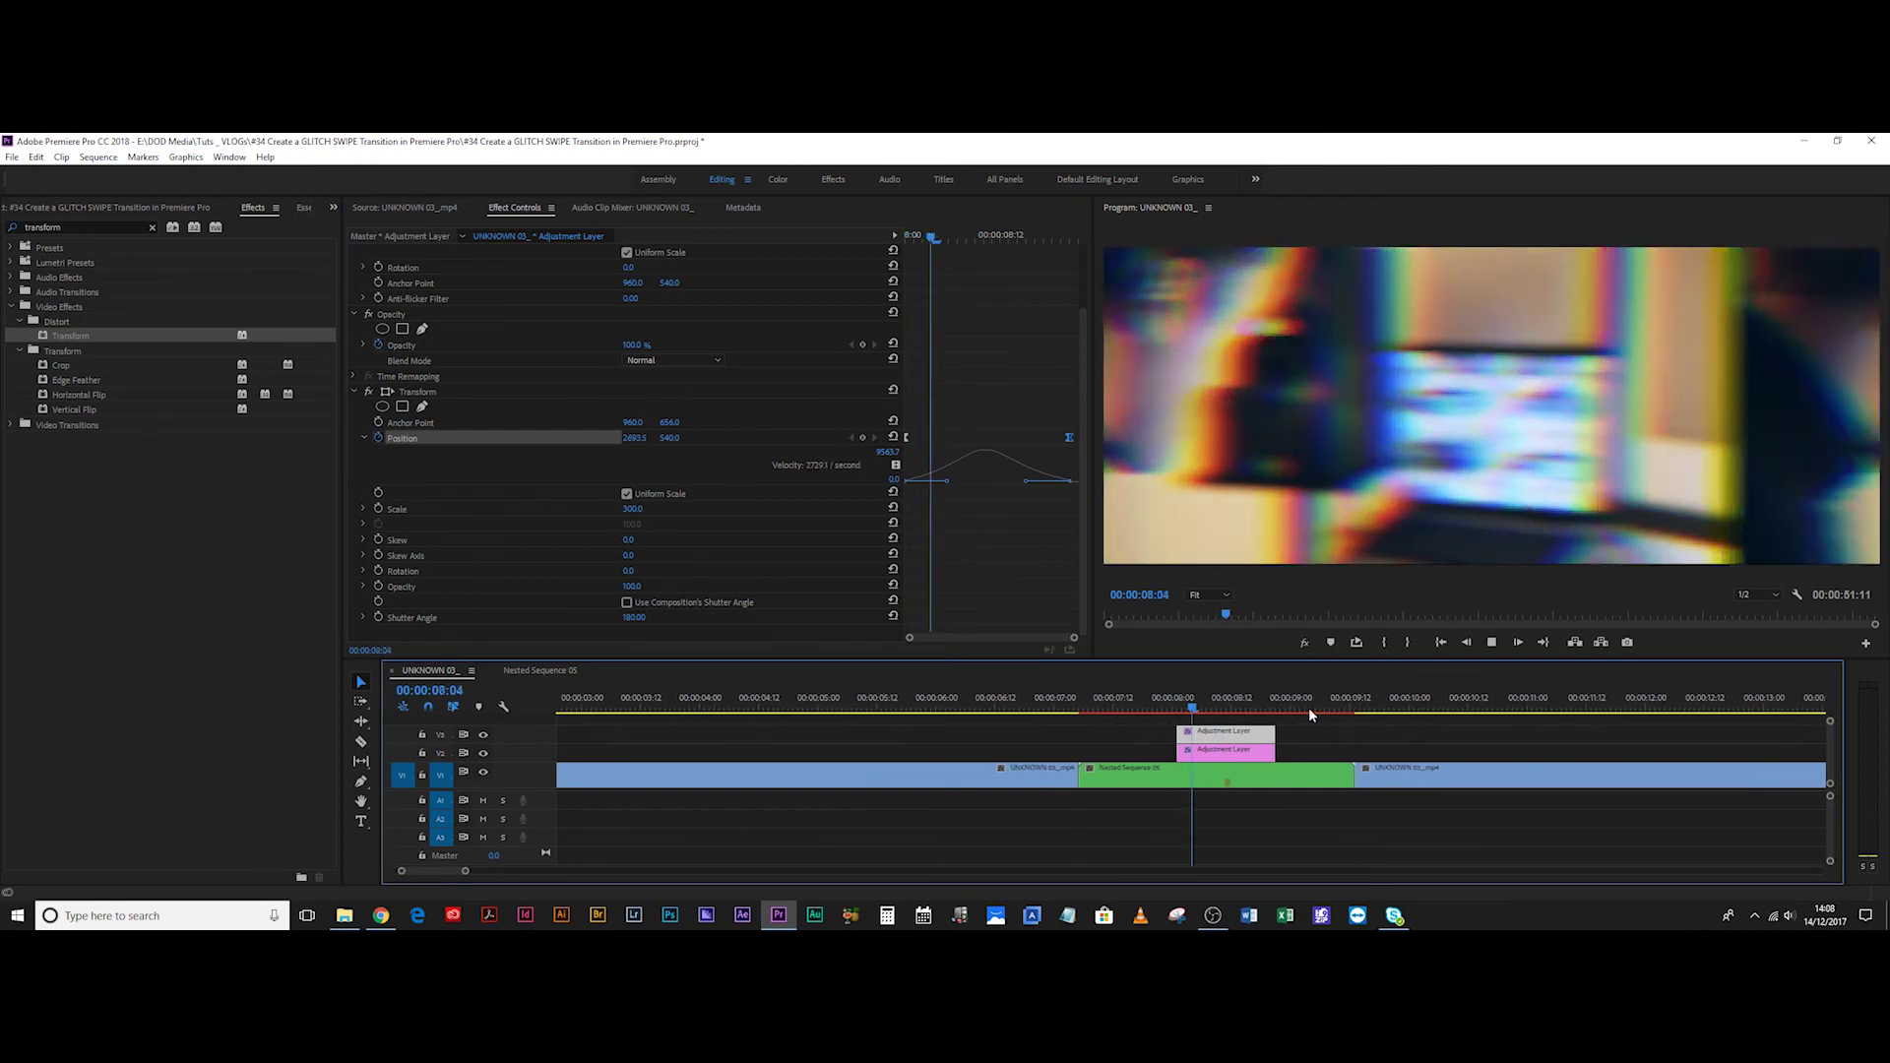
# In Nested Sequence 05 at frame 00:23, nudge the top copy's Position X to 990 and the V2 copy's to 940.
pyautogui.click(540, 670)
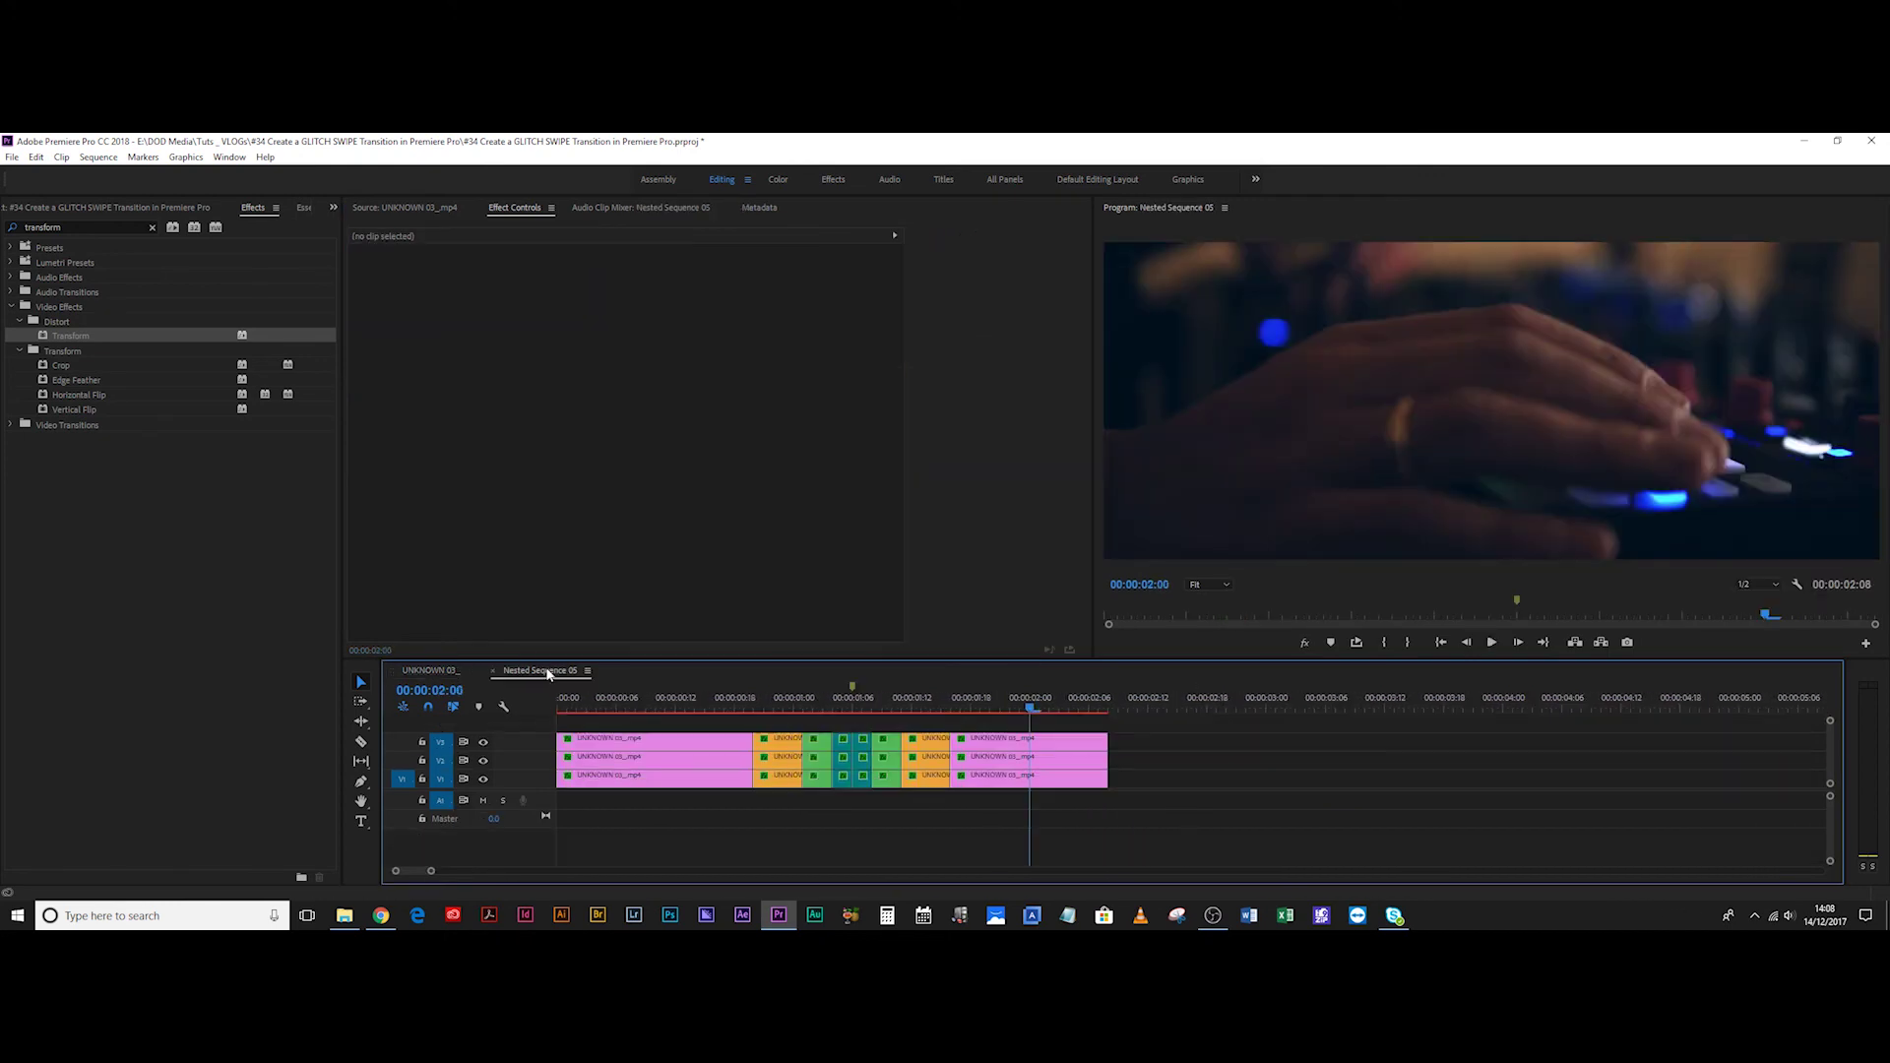
pyautogui.click(784, 701)
pyautogui.click(785, 757)
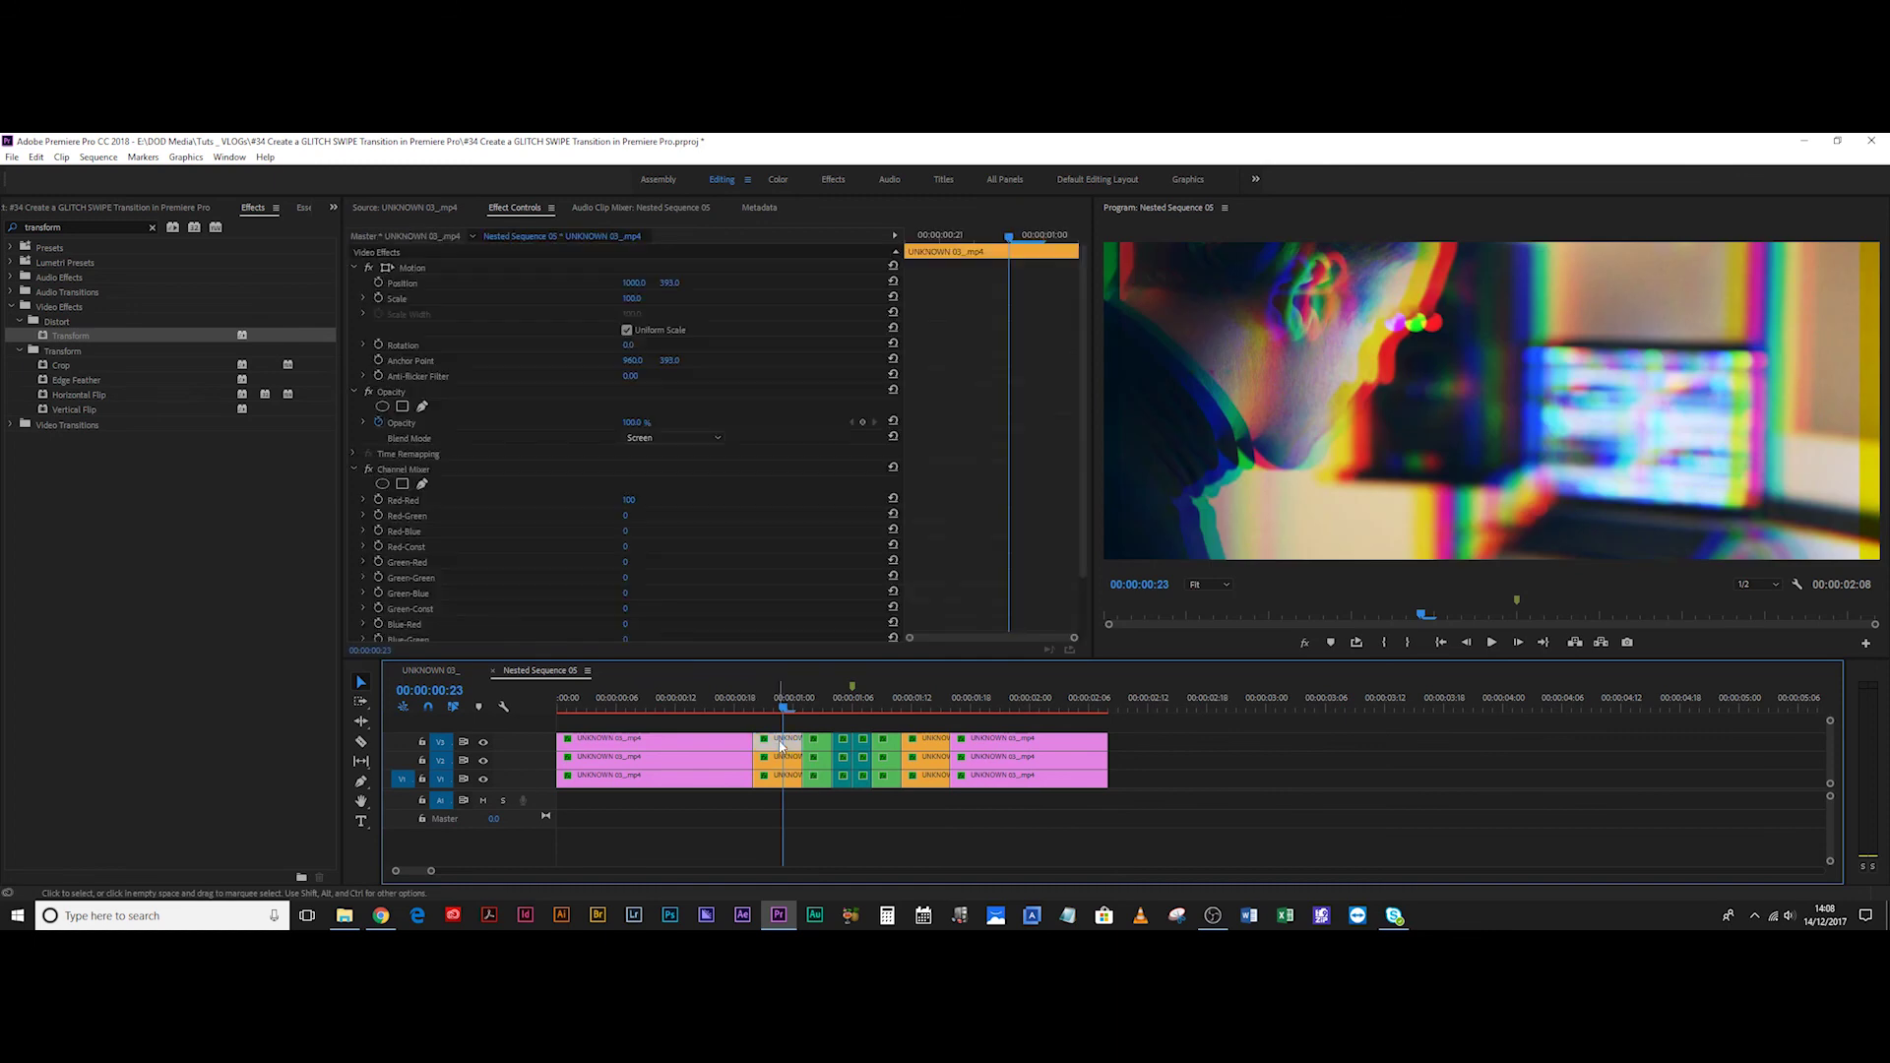
pyautogui.click(636, 282)
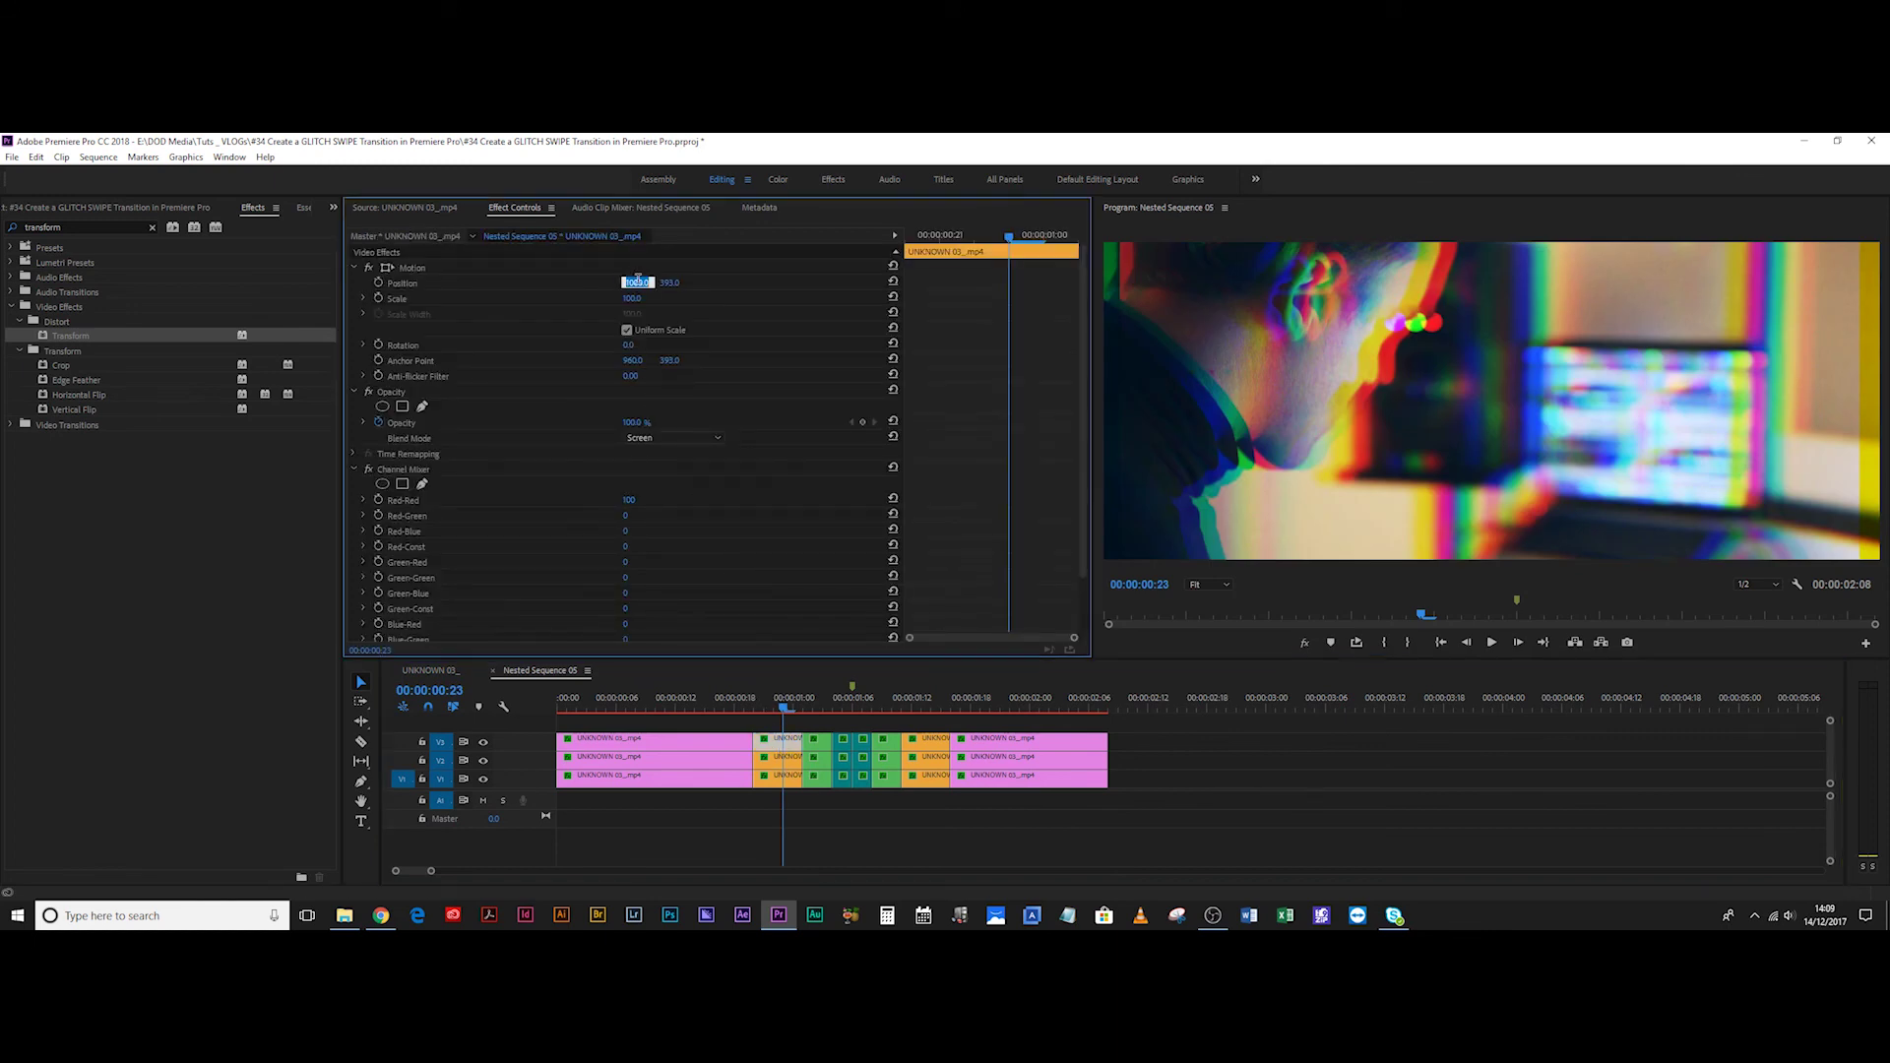
pyautogui.press('Down')
pyautogui.press('Down')
pyautogui.press('Down')
pyautogui.press('Down')
pyautogui.press('Down')
pyautogui.press('Down')
pyautogui.press('Down')
pyautogui.press('Down')
pyautogui.press('Down')
pyautogui.press('Down')
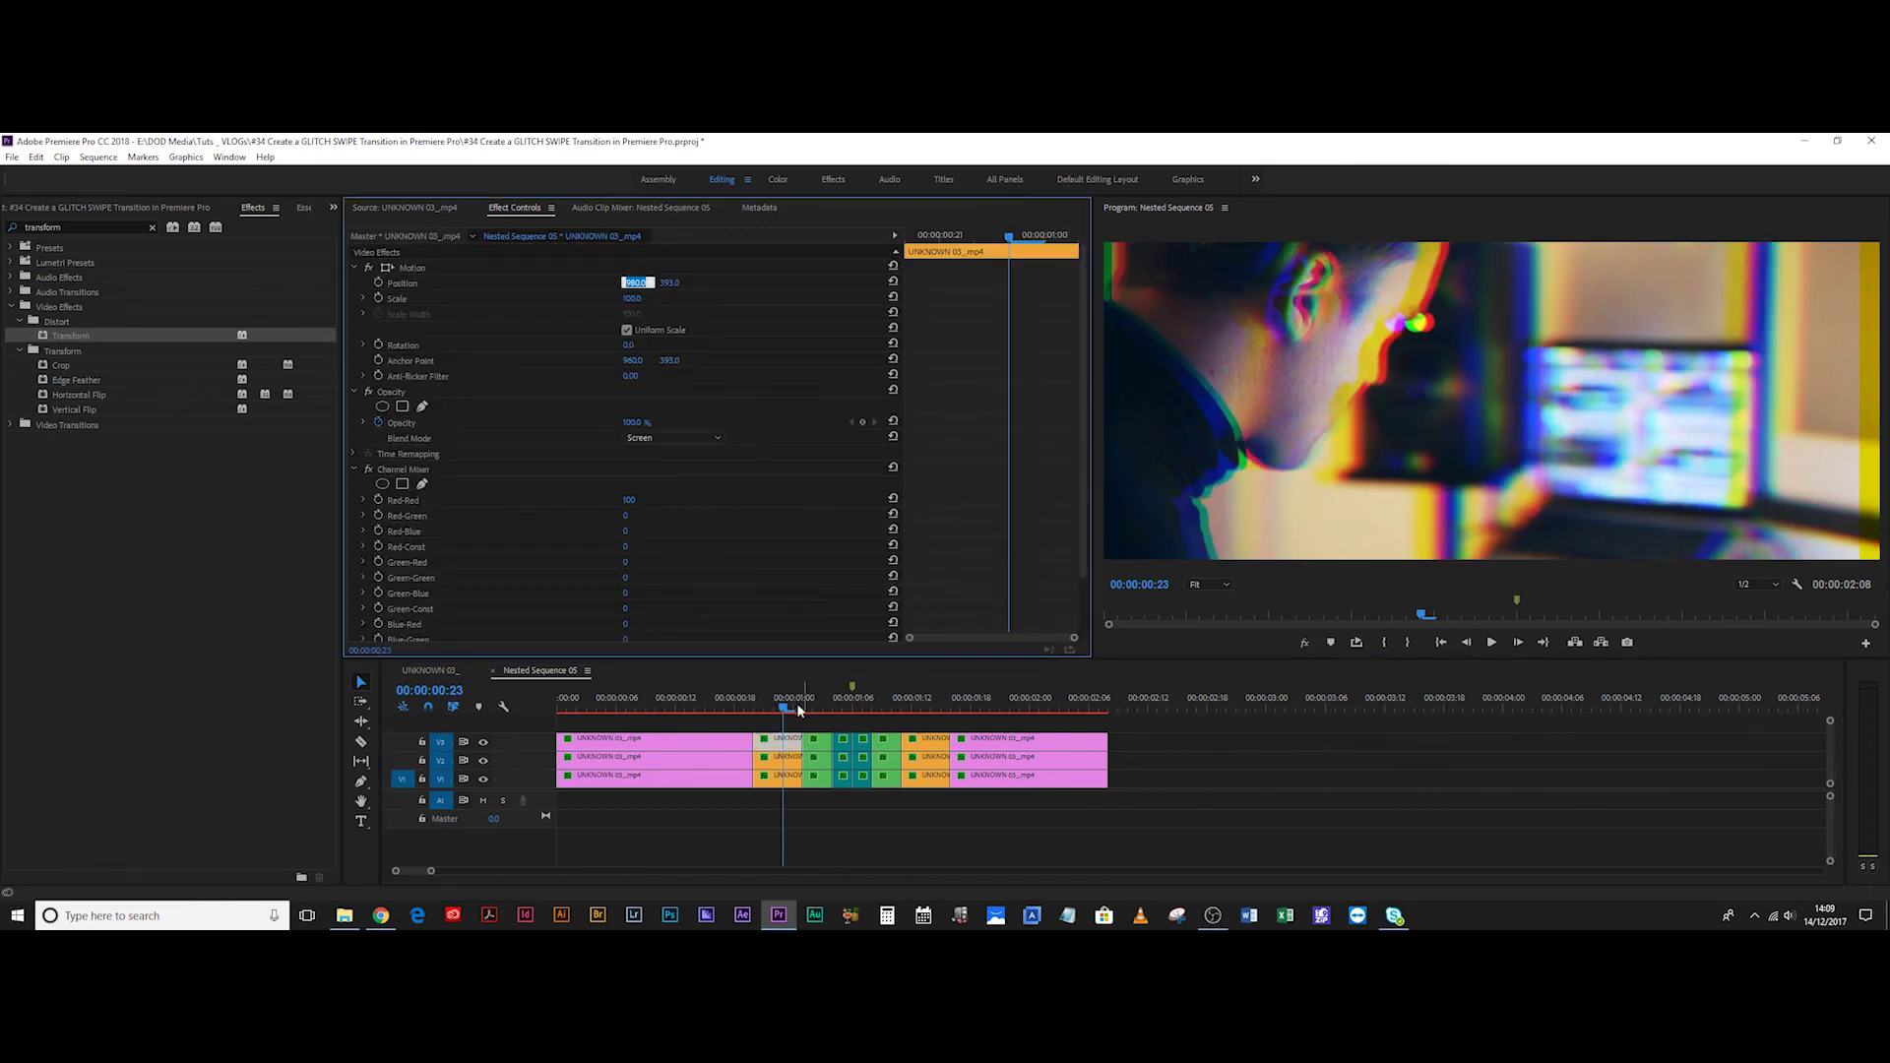
pyautogui.click(786, 757)
pyautogui.hotkey('shift', 'Up')
pyautogui.hotkey('shift', 'Up')
pyautogui.hotkey('shift', 'Up')
pyautogui.hotkey('shift', 'Up')
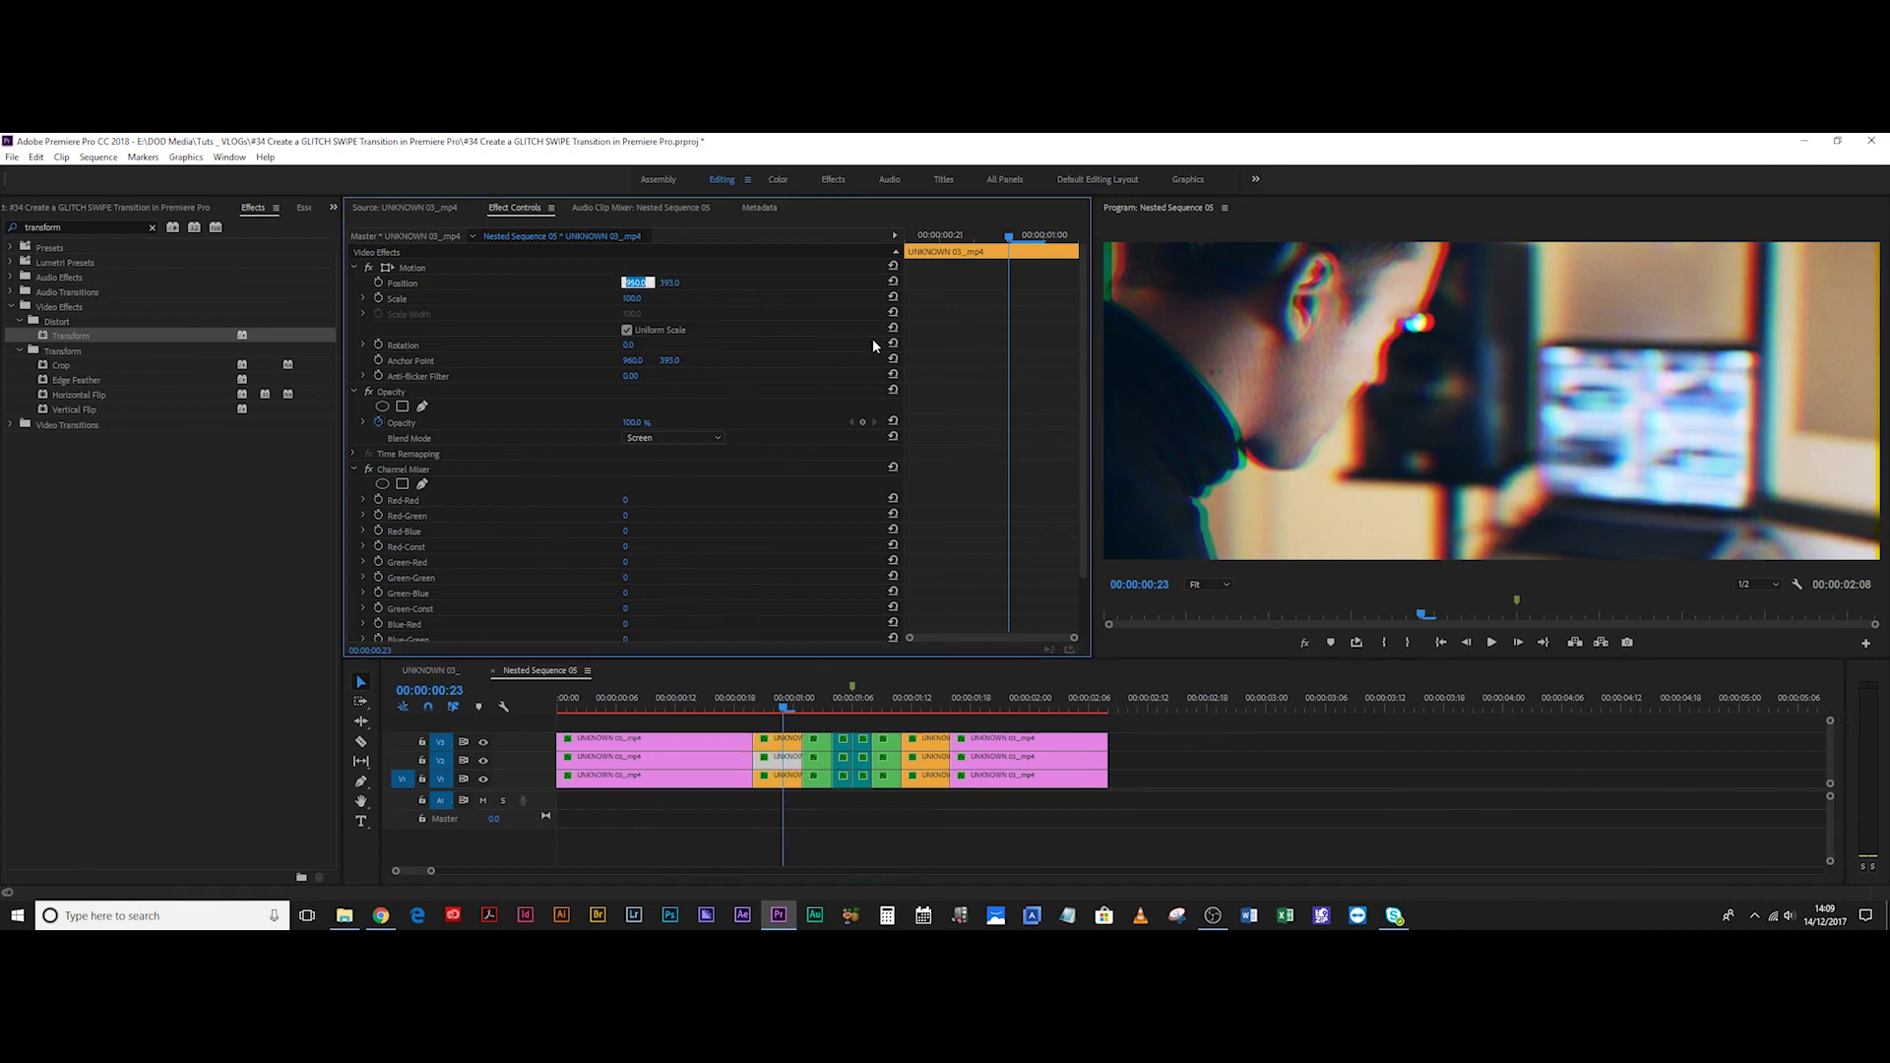
pyautogui.hotkey('shift', 'Down')
pyautogui.click(1168, 787)
# At frame 01:13, step the V3 copy's Position X to about 970 and adjust the other V2 copy.
pyautogui.click(921, 702)
pyautogui.click(925, 743)
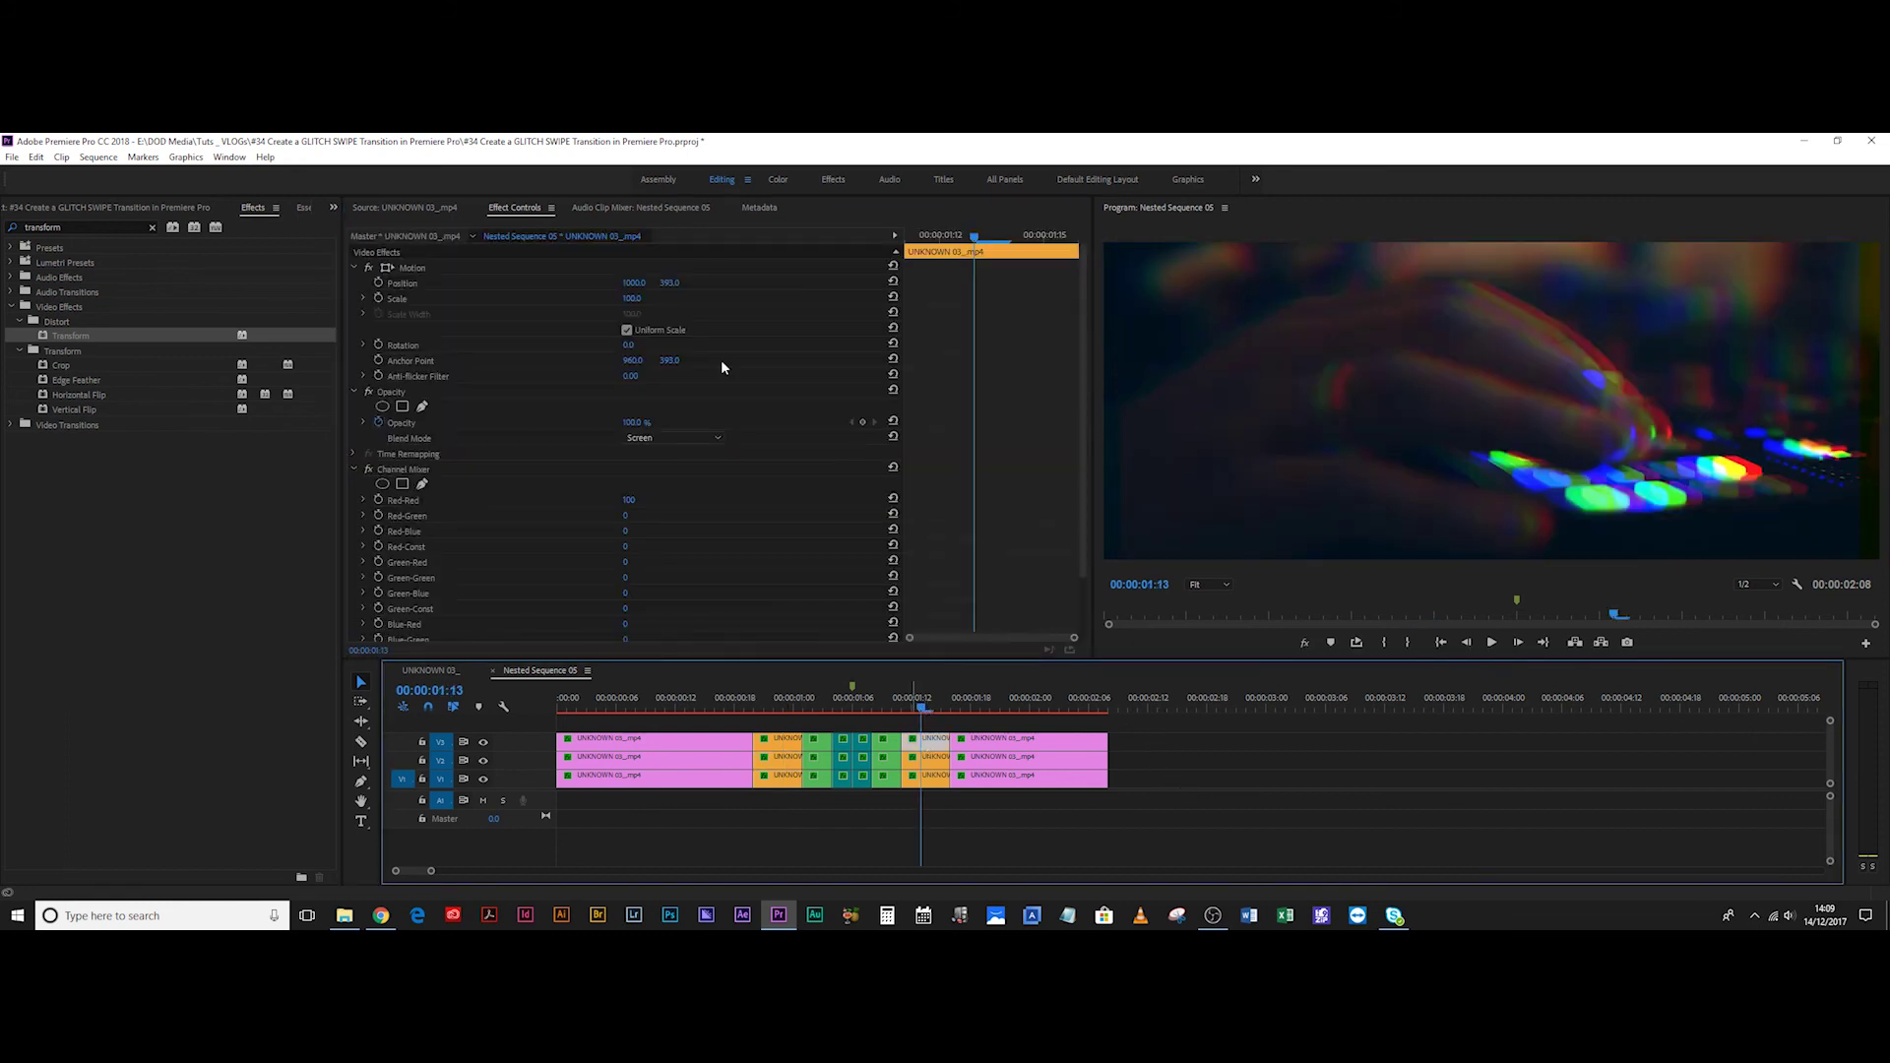
pyautogui.click(635, 282)
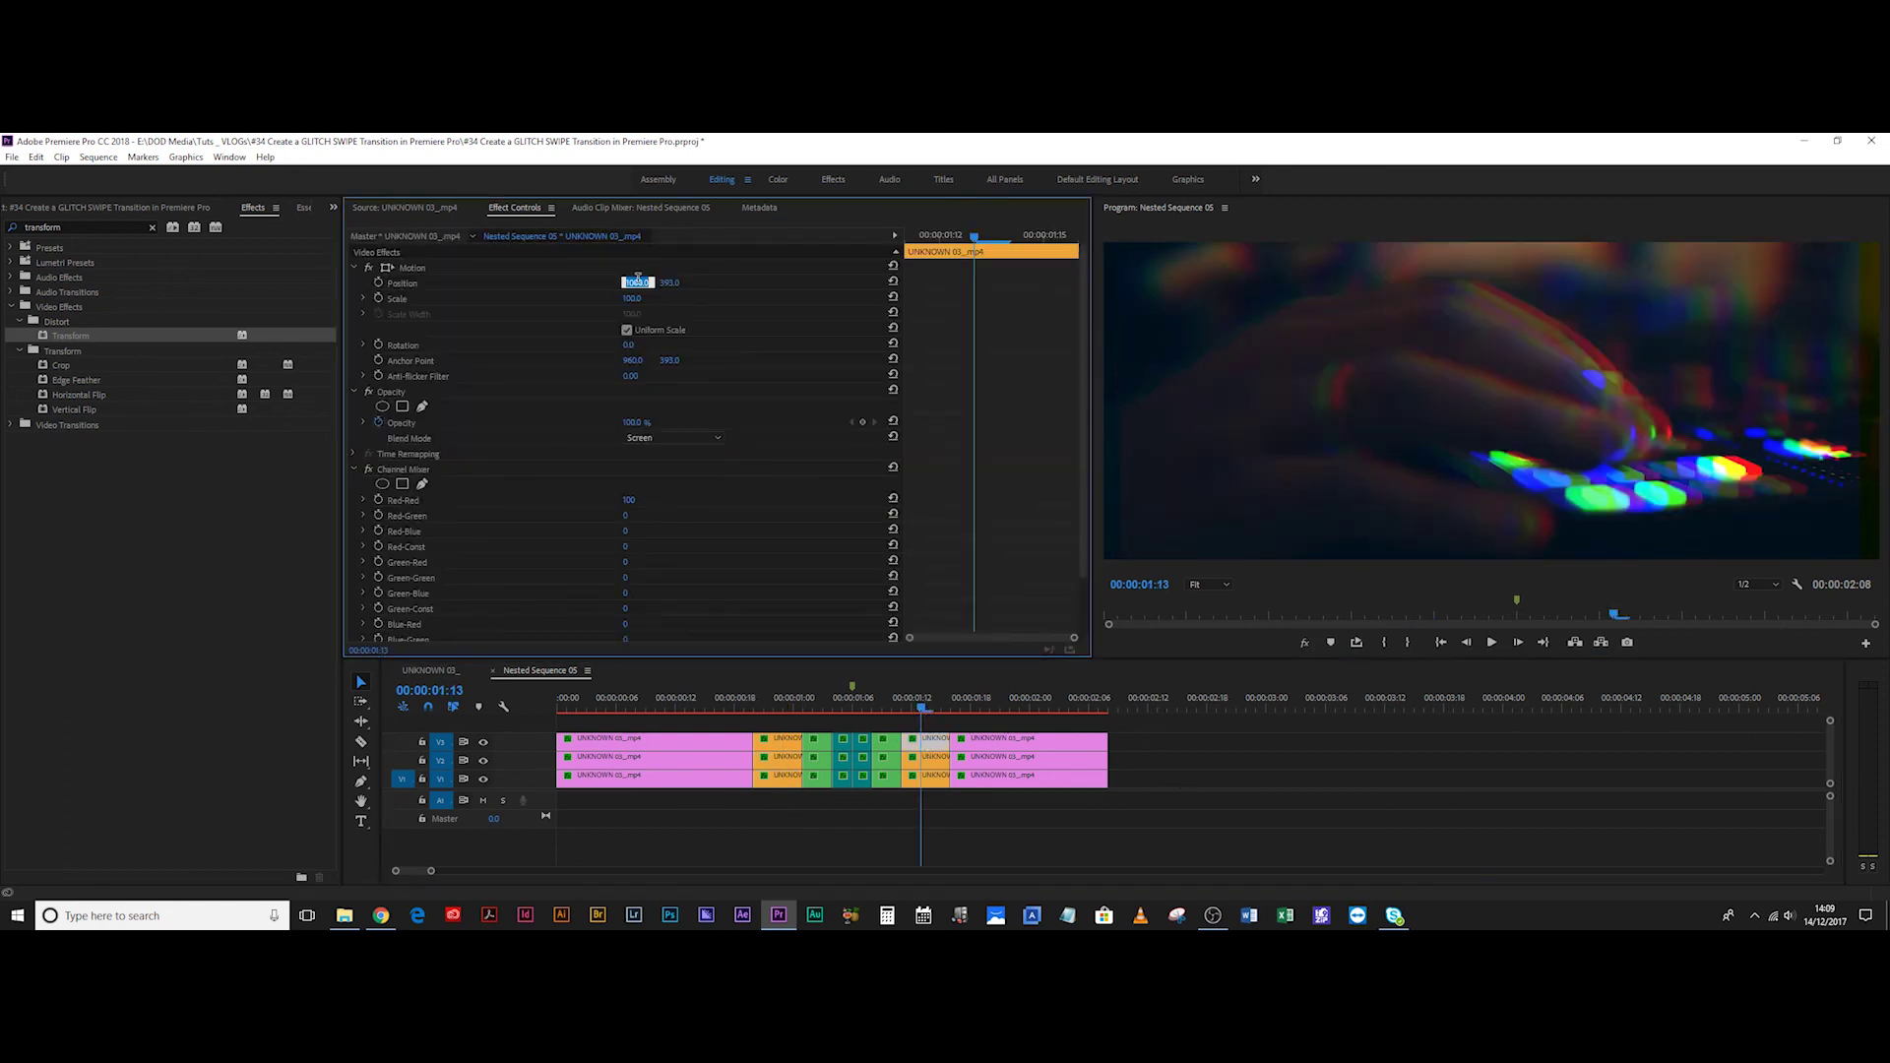
pyautogui.hotkey('shift', 'Down')
pyautogui.hotkey('shift', 'Down')
pyautogui.hotkey('shift', 'Down')
pyautogui.hotkey('shift', 'Down')
pyautogui.hotkey('shift', 'Down')
pyautogui.hotkey('shift', 'Down')
pyautogui.hotkey('shift', 'Down')
pyautogui.hotkey('shift', 'Down')
pyautogui.hotkey('shift', 'Down')
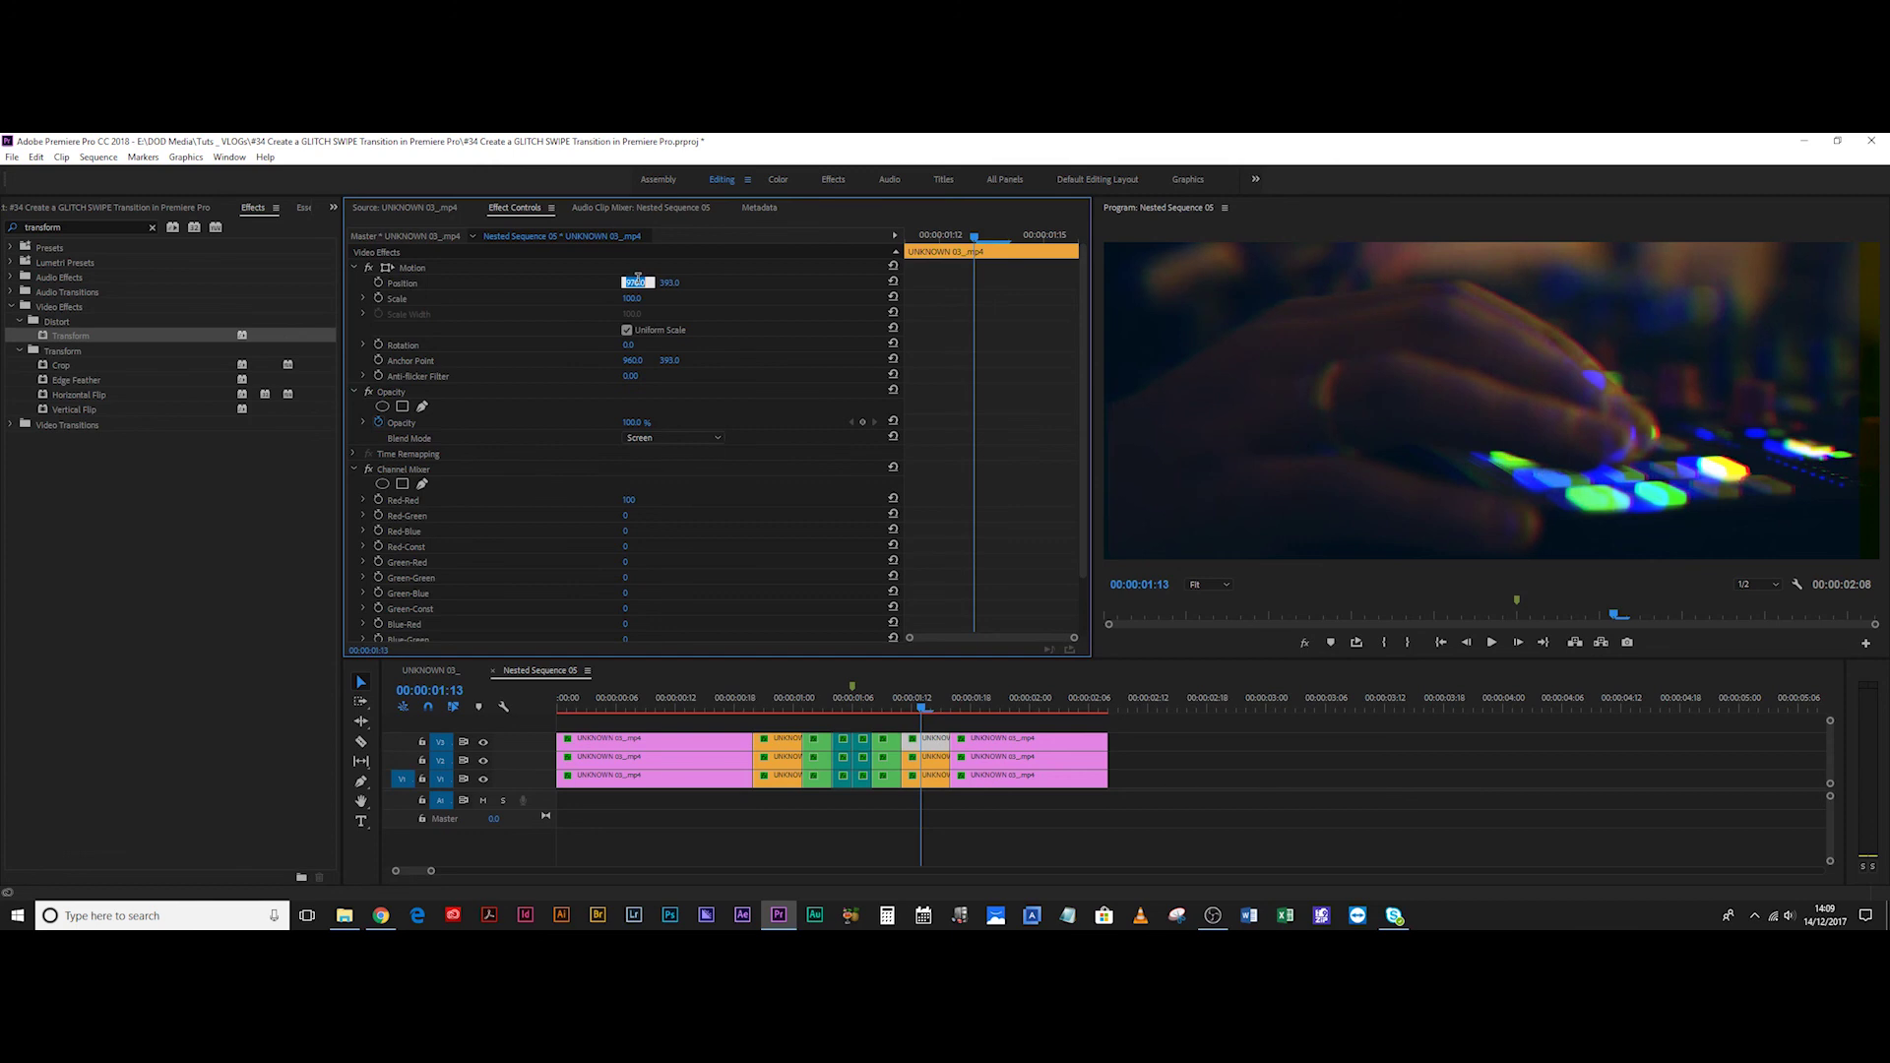
pyautogui.click(923, 763)
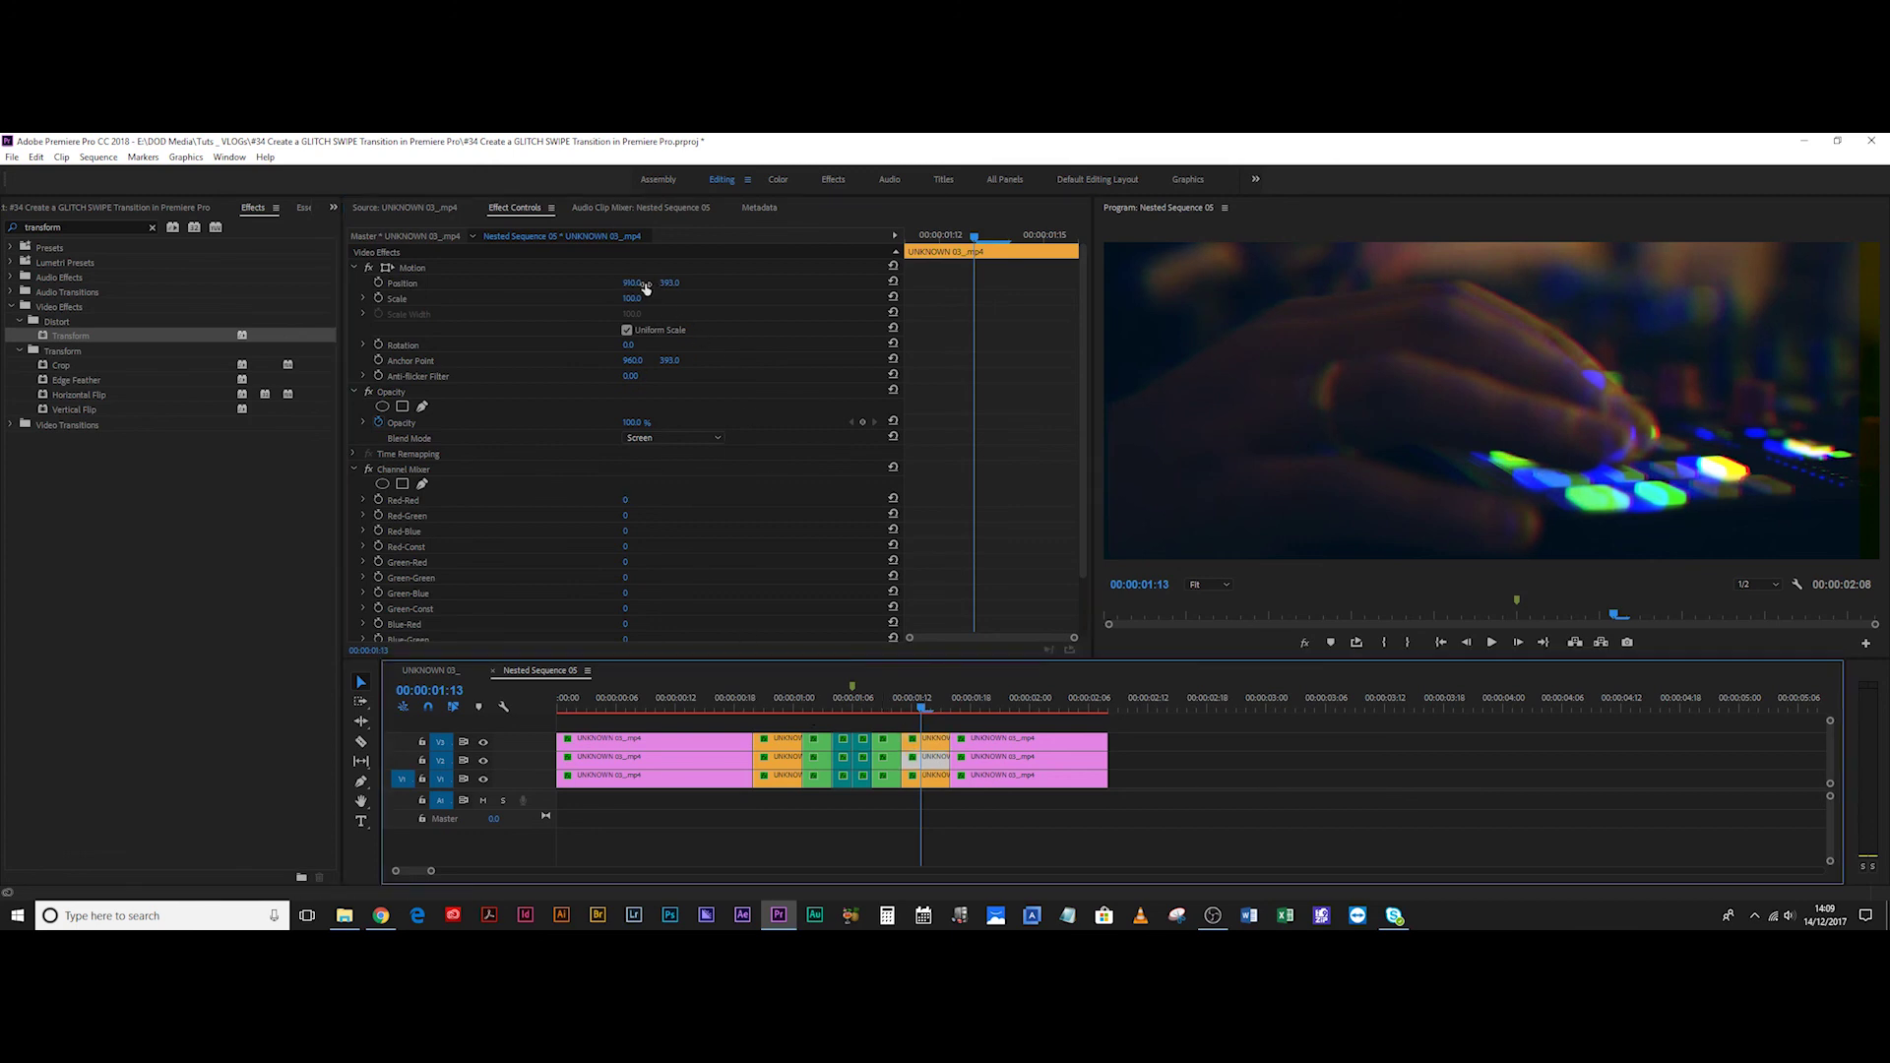
pyautogui.click(638, 281)
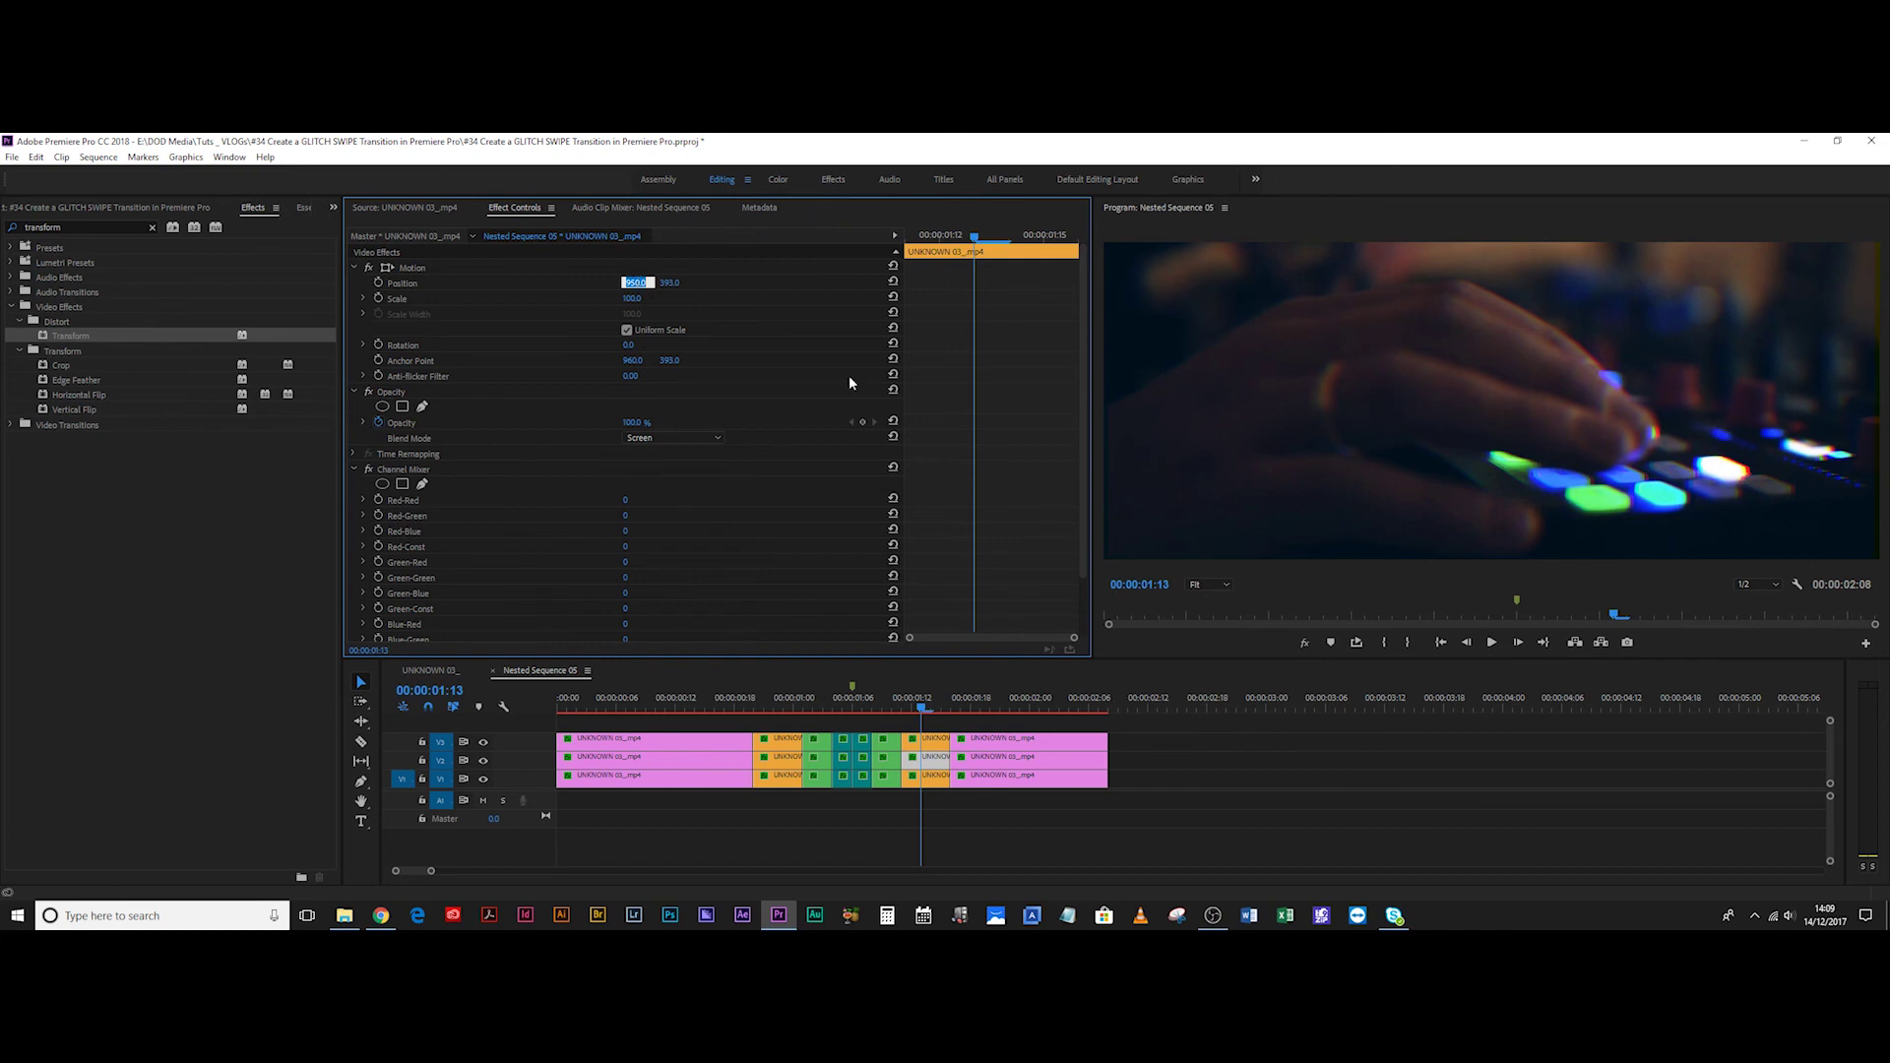
pyautogui.click(1212, 793)
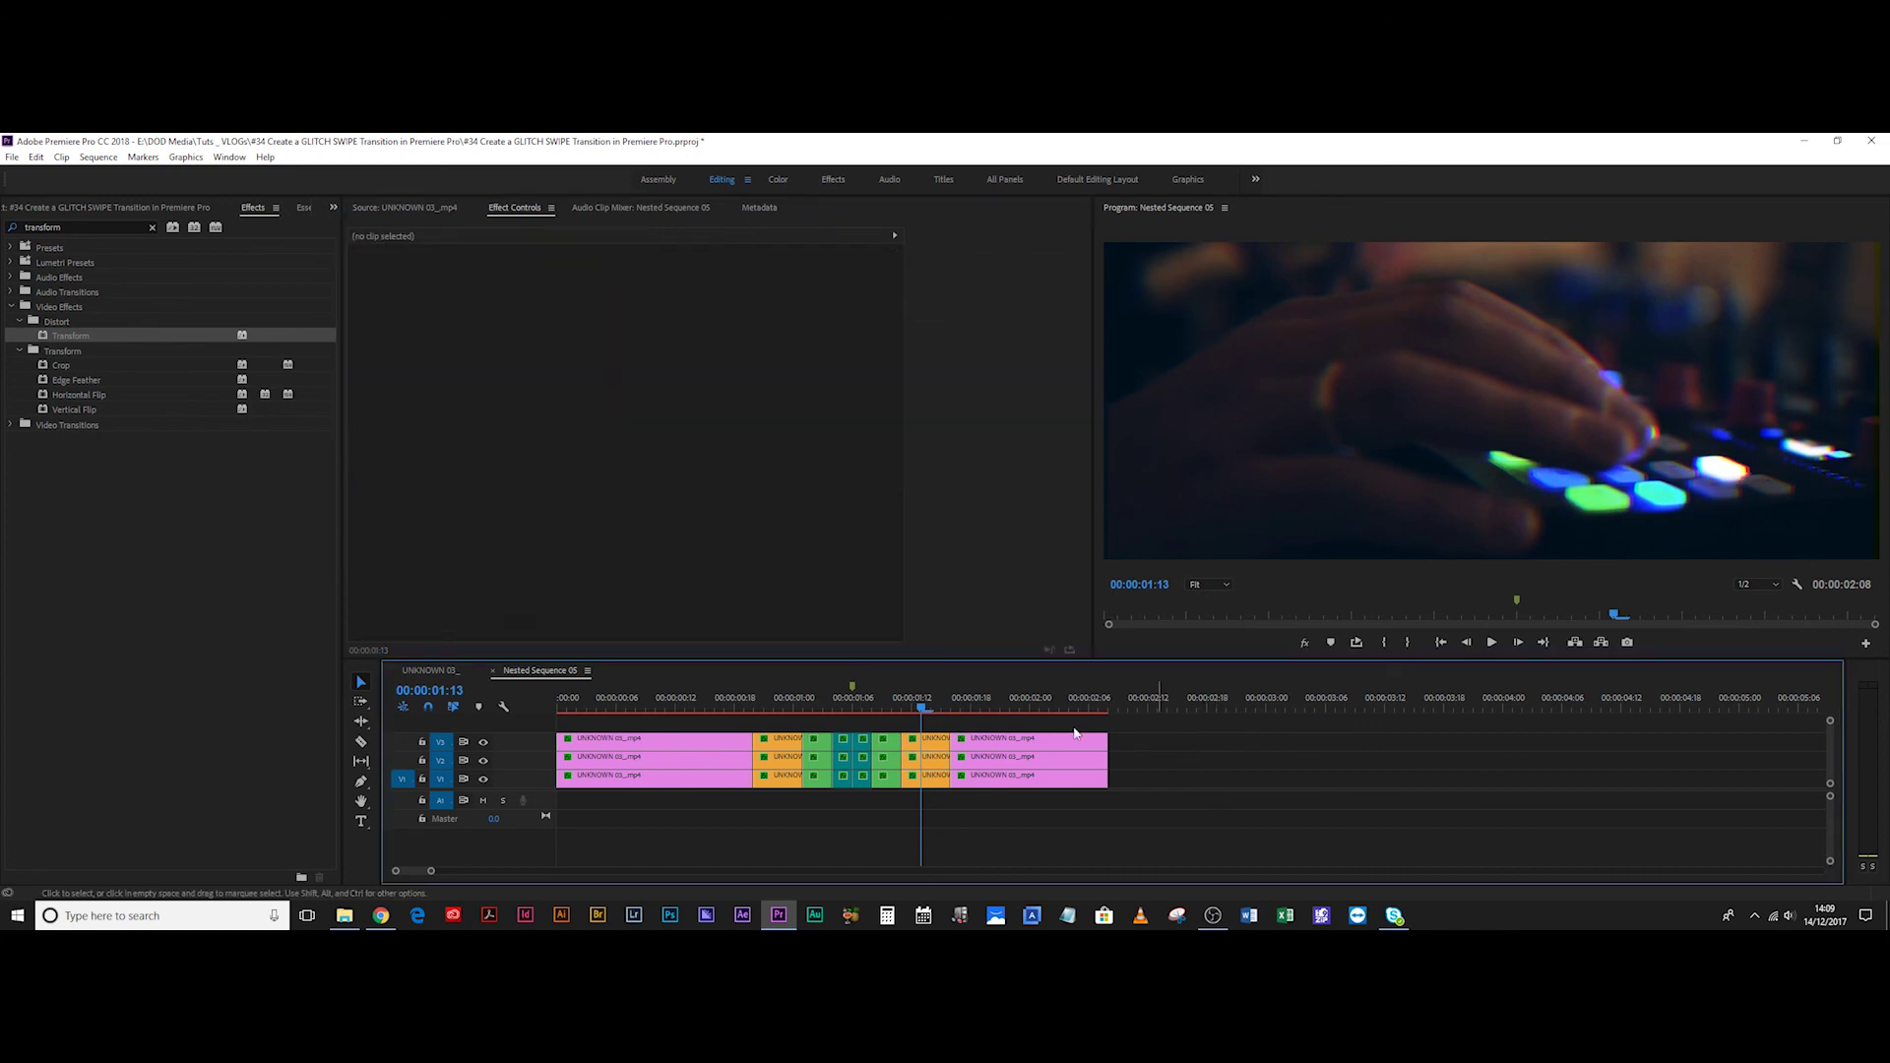
pyautogui.click(775, 707)
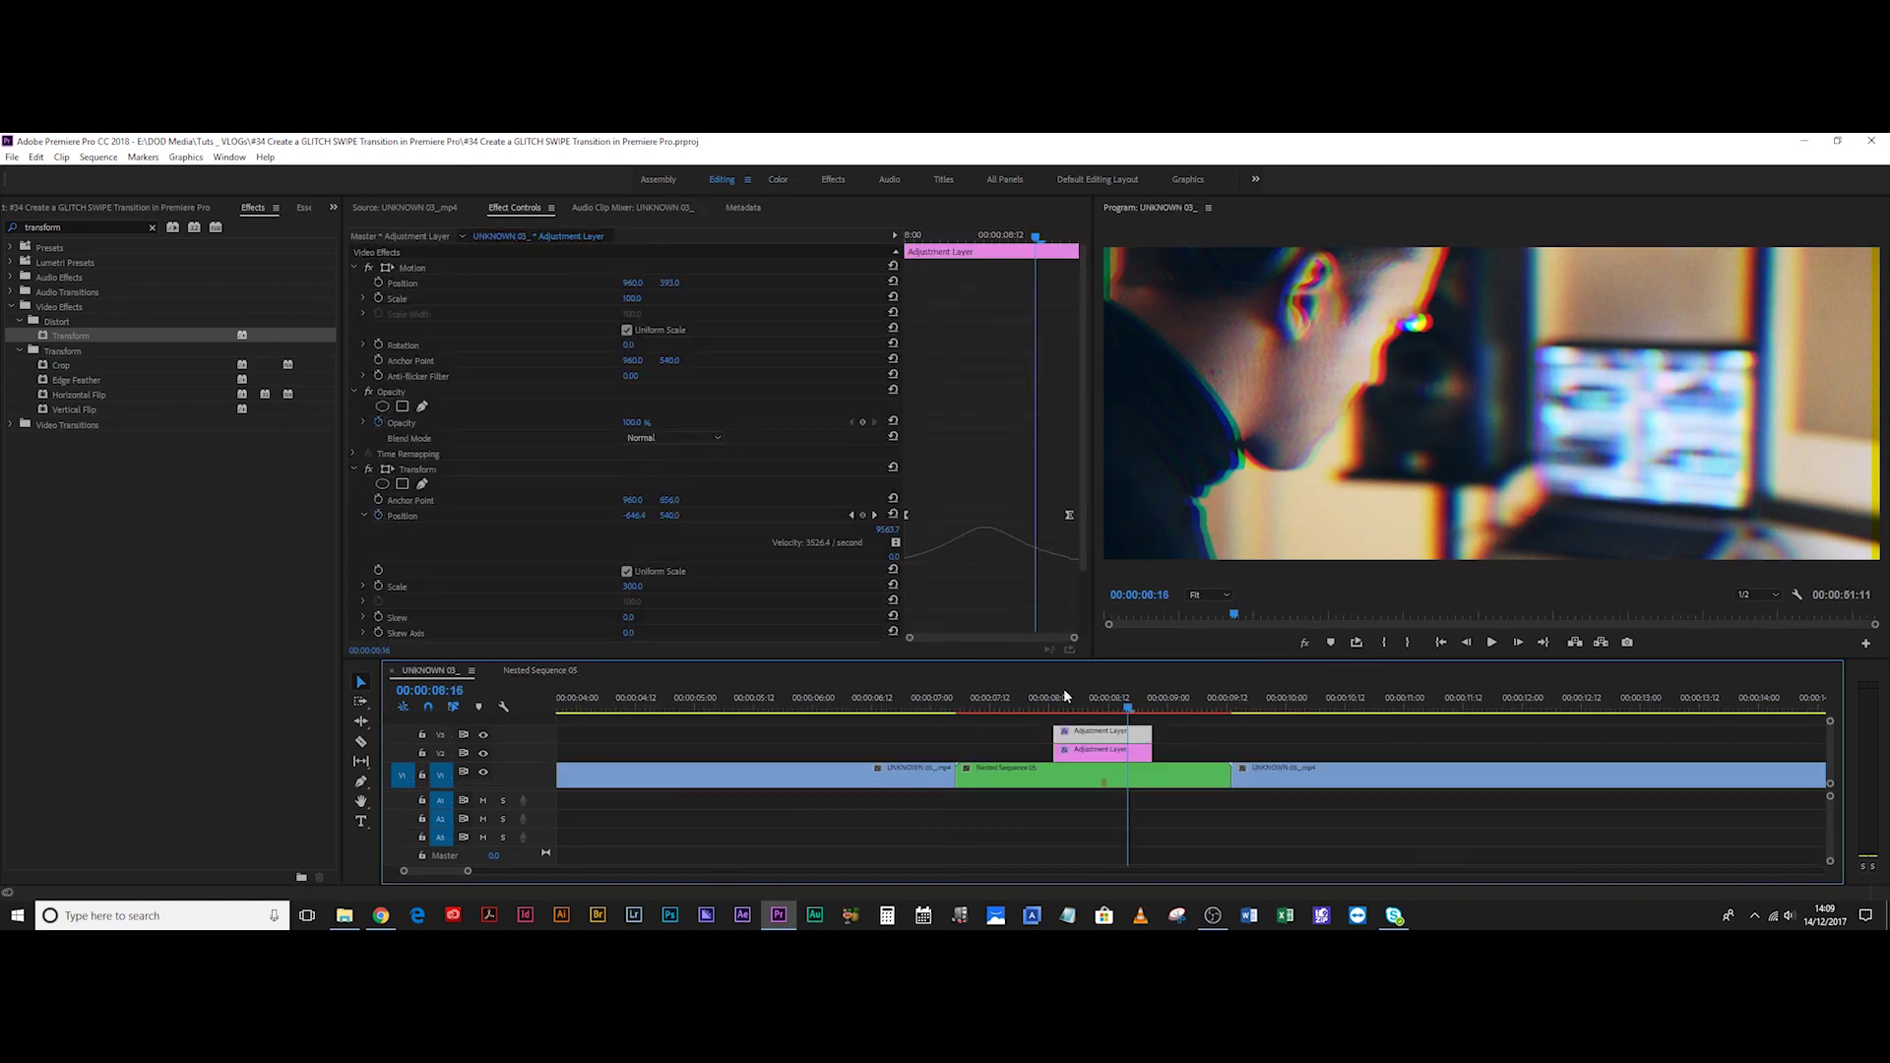
# Replay the finished glitch swipe in UNKNOWN 03_ several times, parking mid-swipe at 08:11.
pyautogui.click(1045, 706)
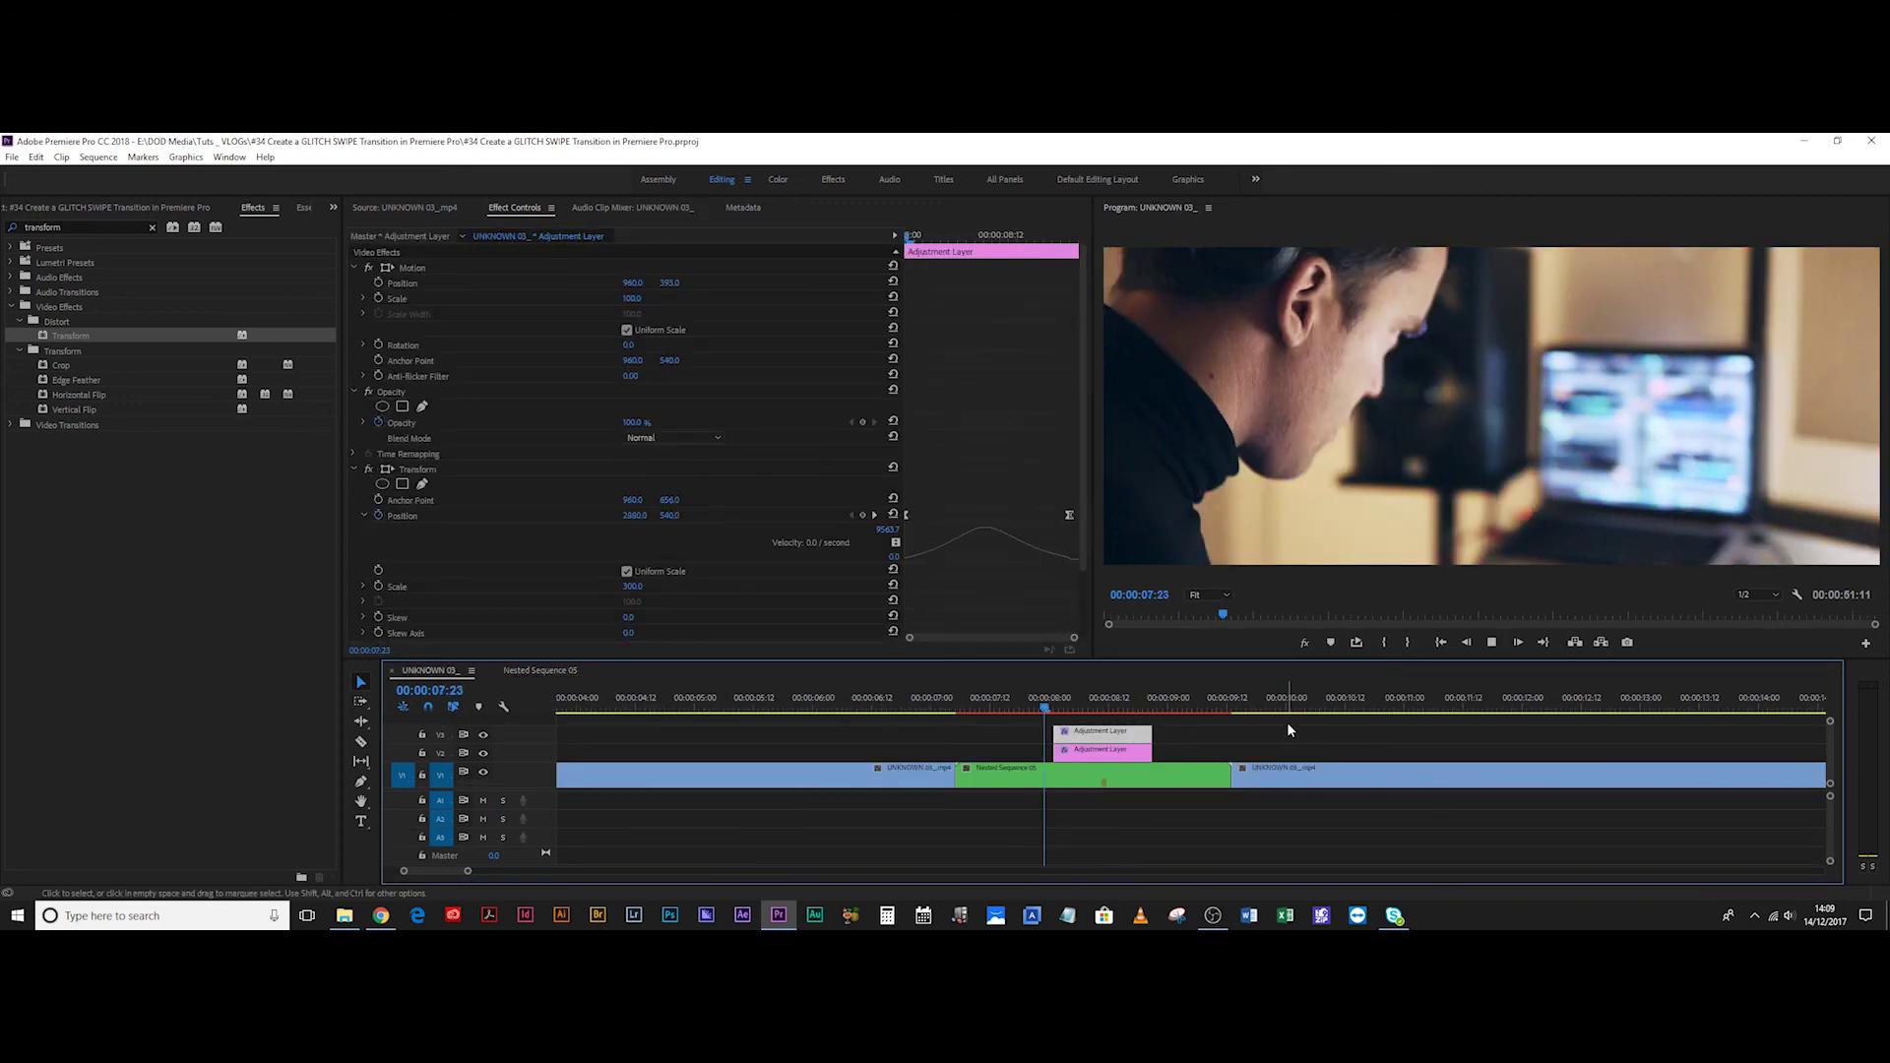
pyautogui.press('space')
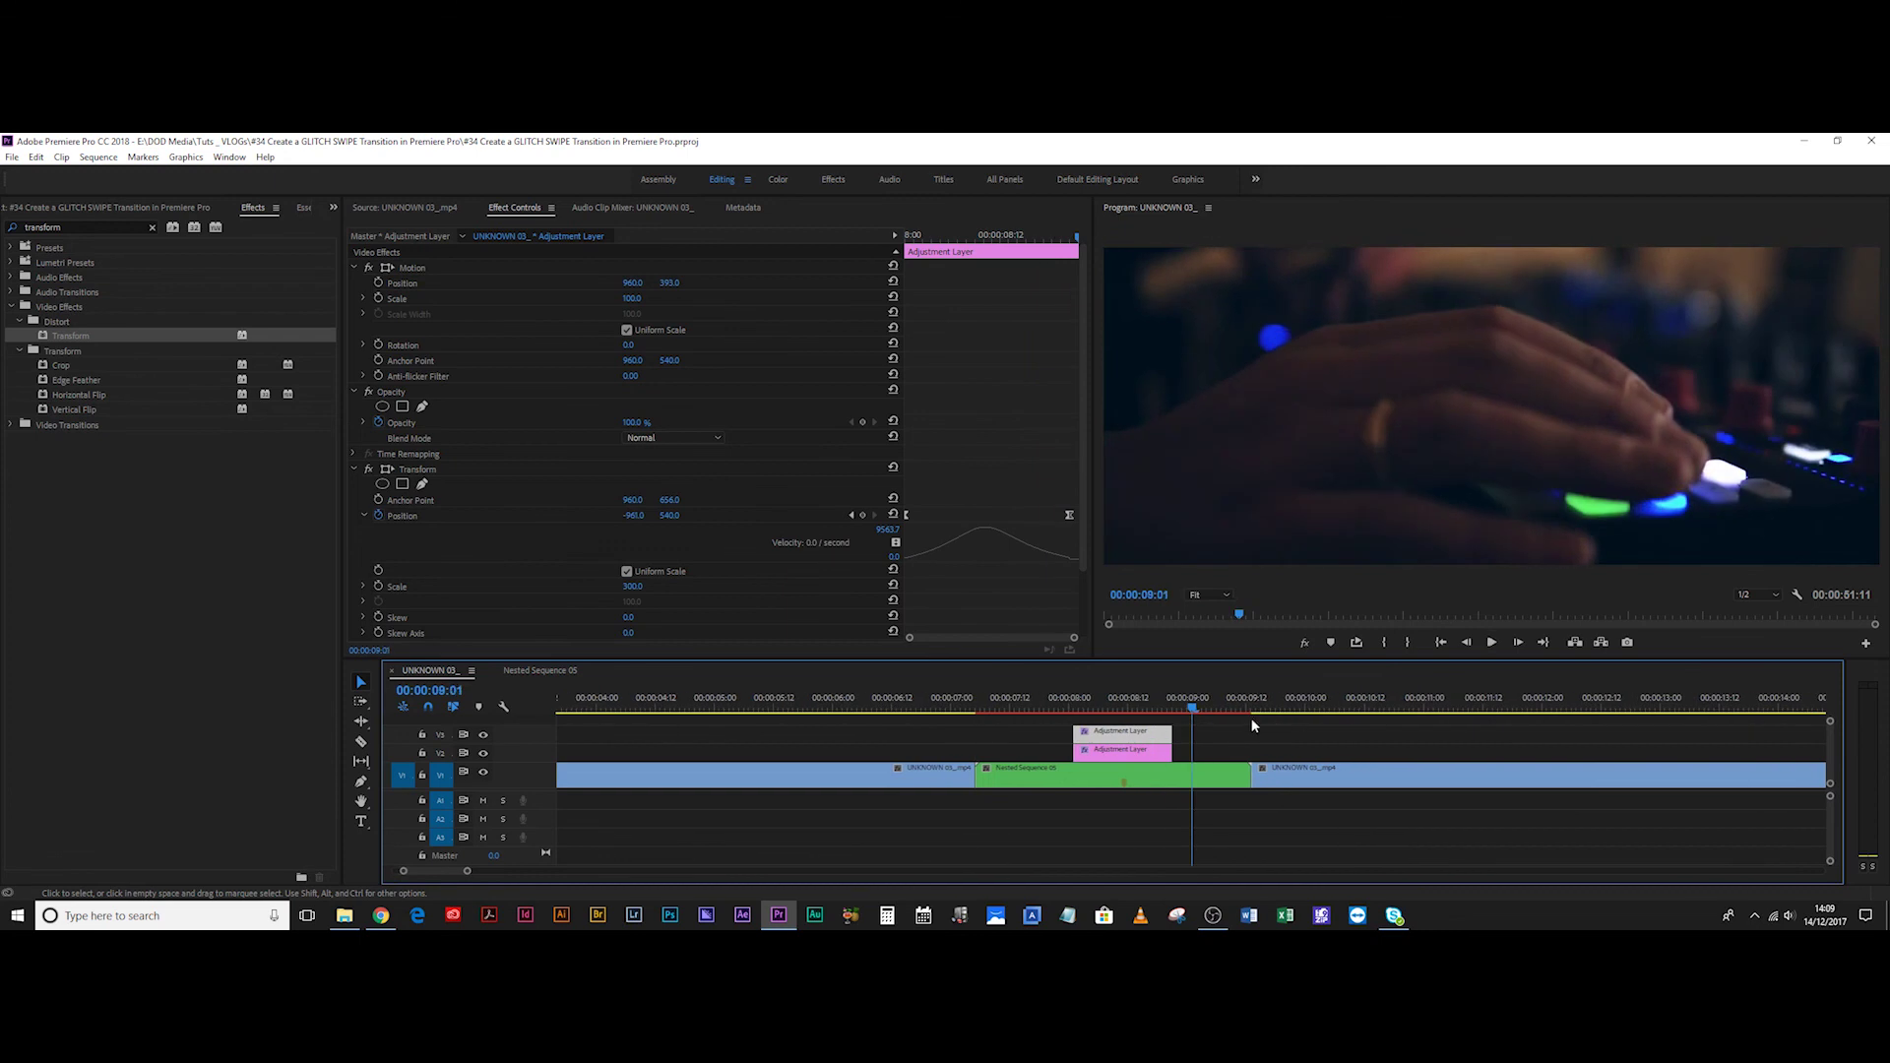
pyautogui.click(1079, 701)
pyautogui.press('space')
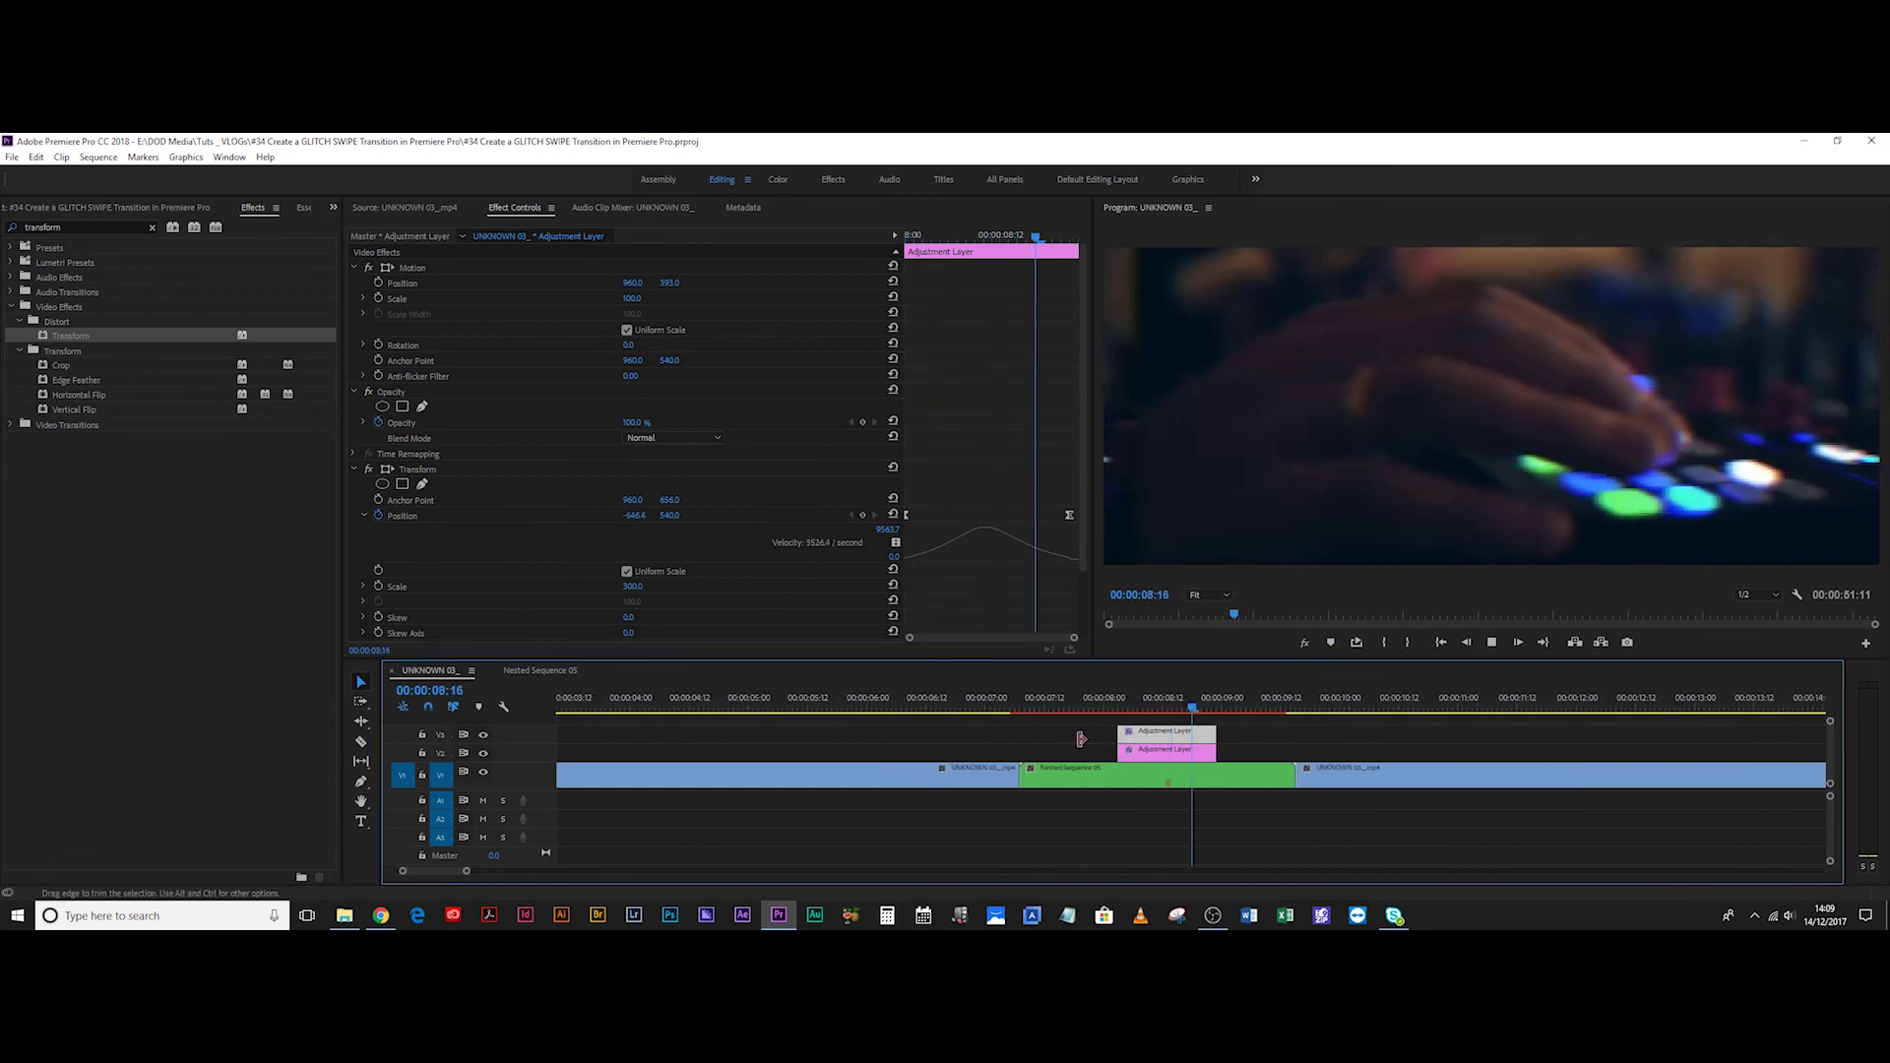
pyautogui.click(1065, 703)
pyautogui.press('space')
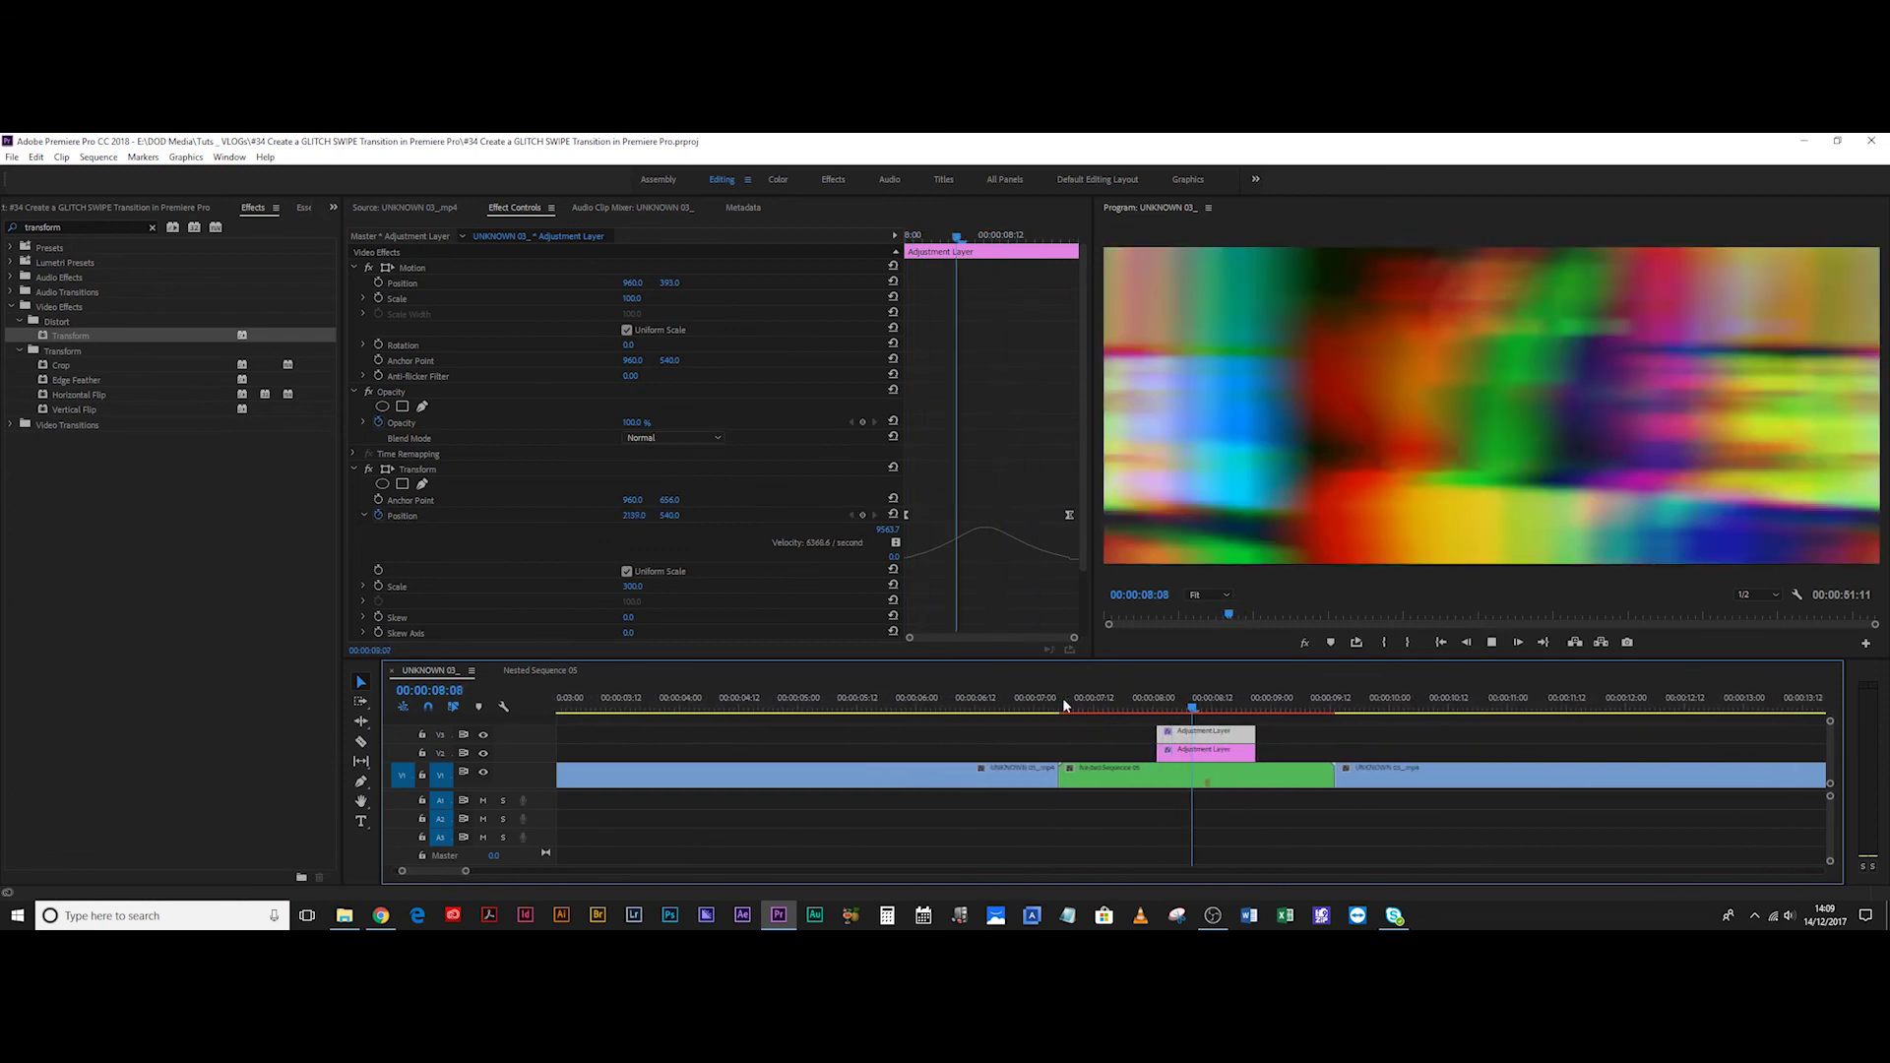
pyautogui.press('space')
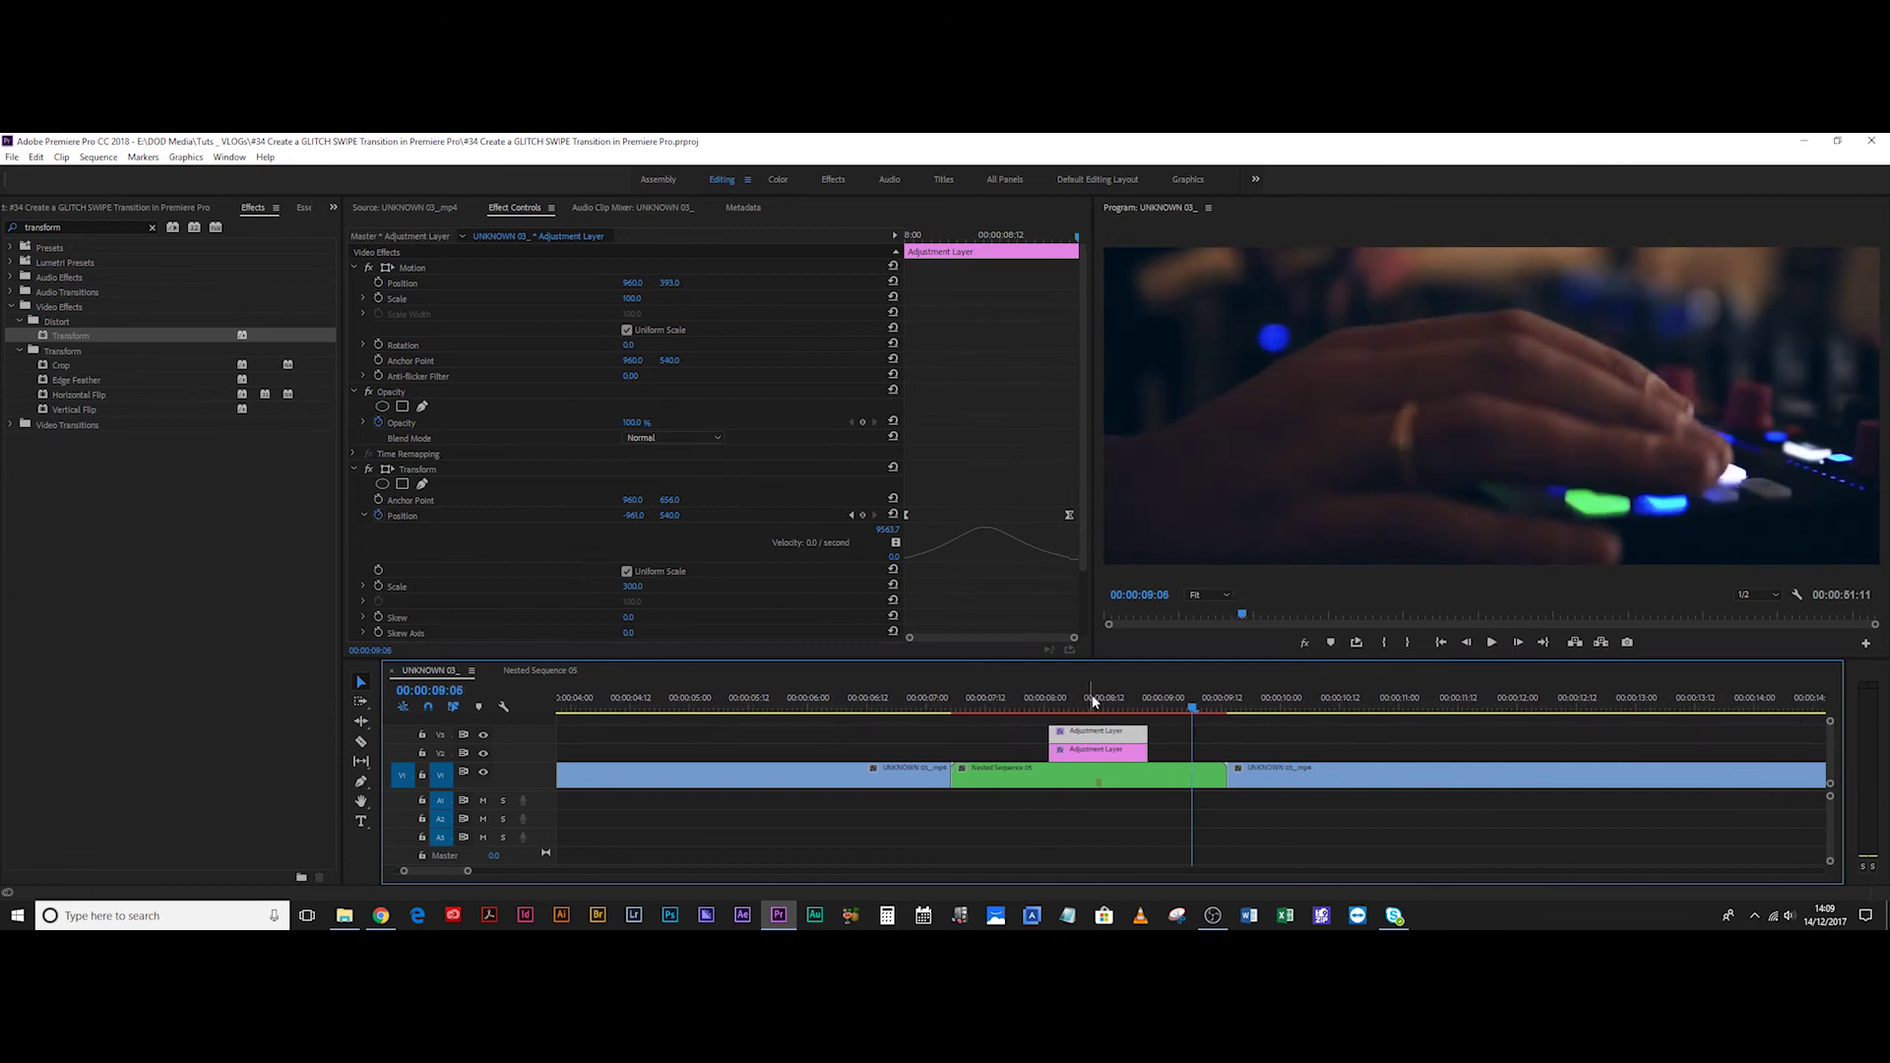
pyautogui.click(1097, 702)
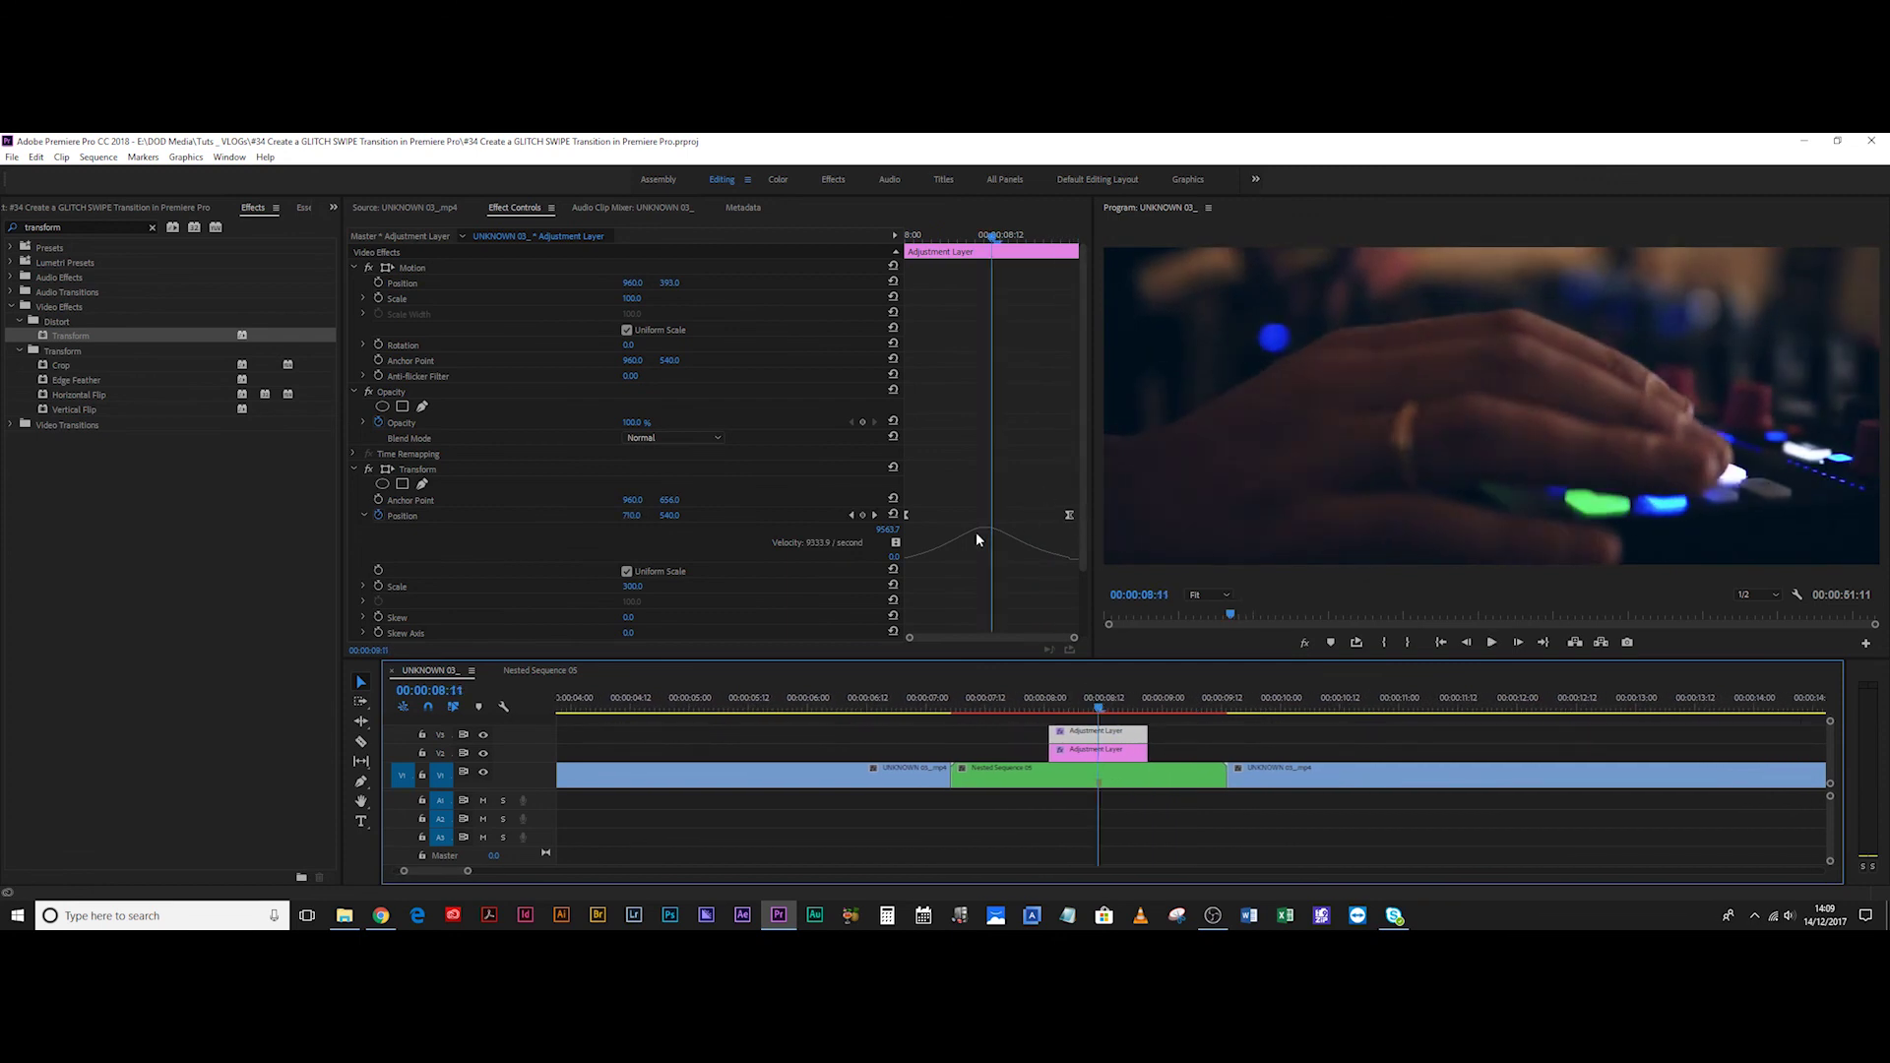